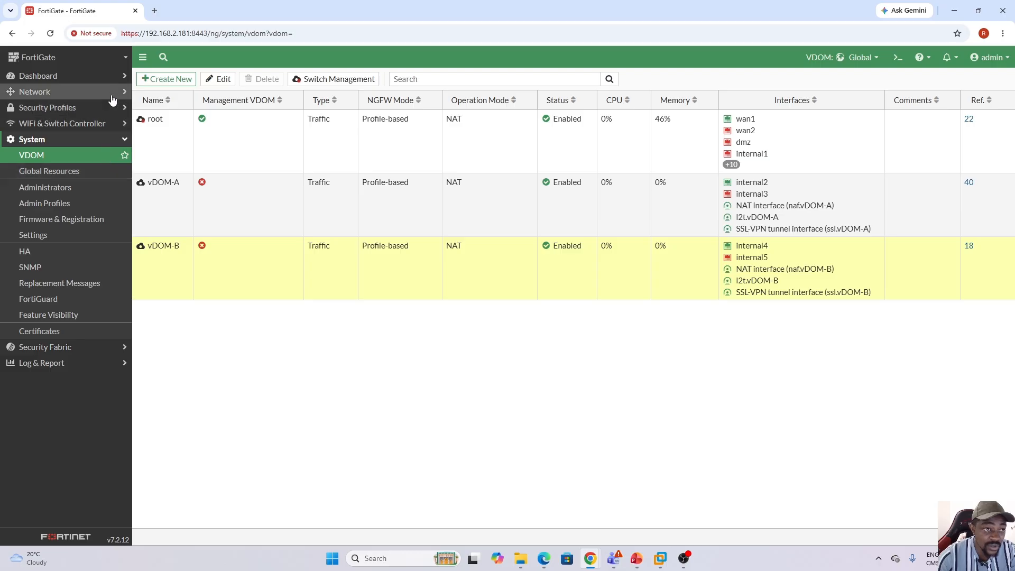
Open the network interfaces list and examine which virtual domain, IP address and DHCP range internal2 through internal5 have.
left_click(108, 93)
left_click(62, 114)
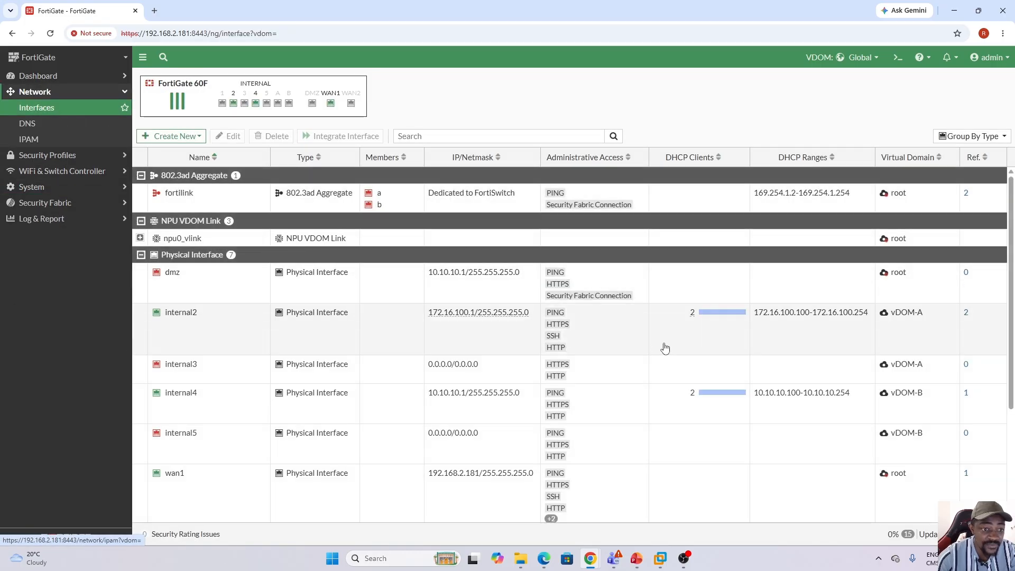
left_click(370, 340)
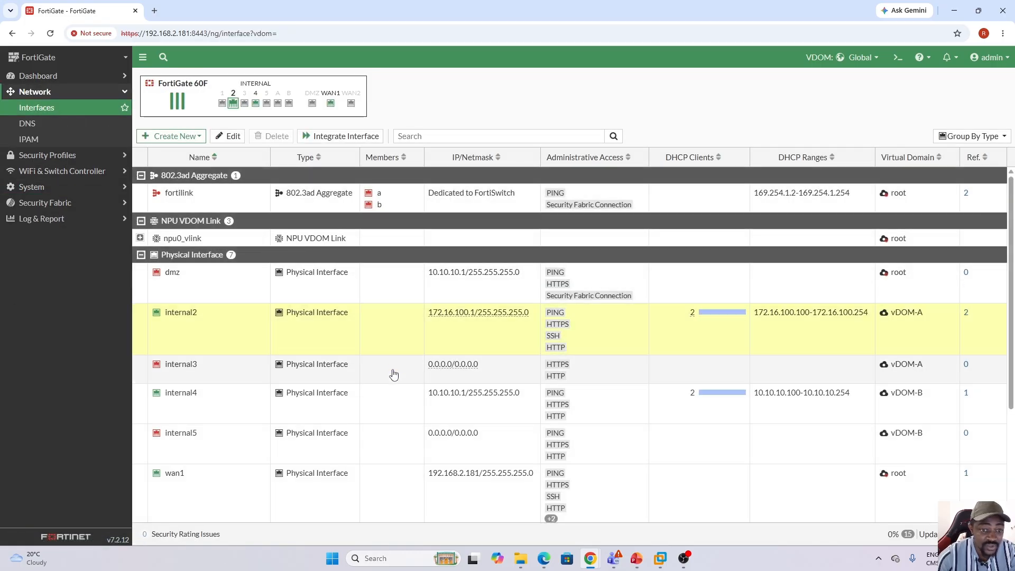
left_click(394, 372)
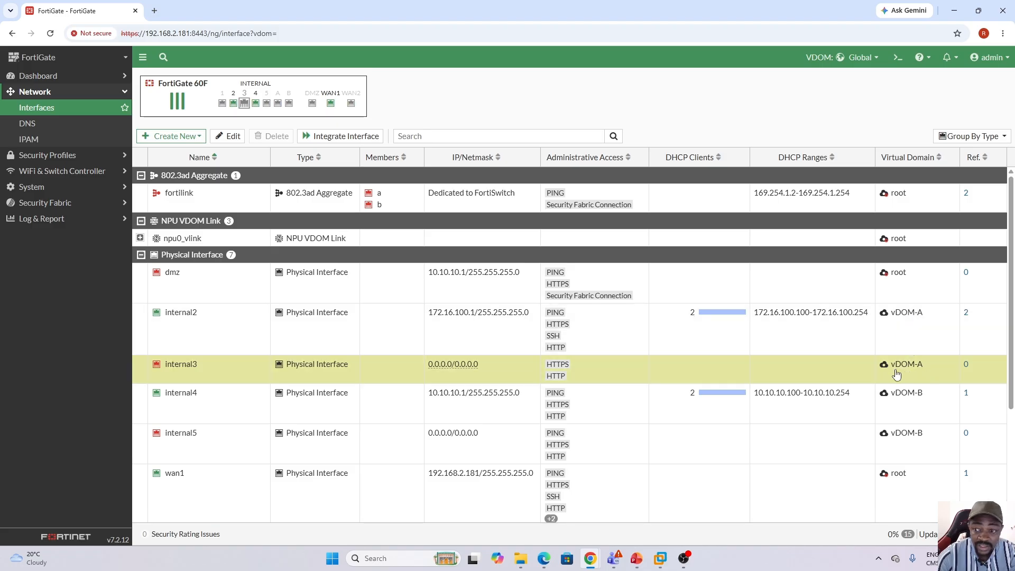
left_click(379, 413)
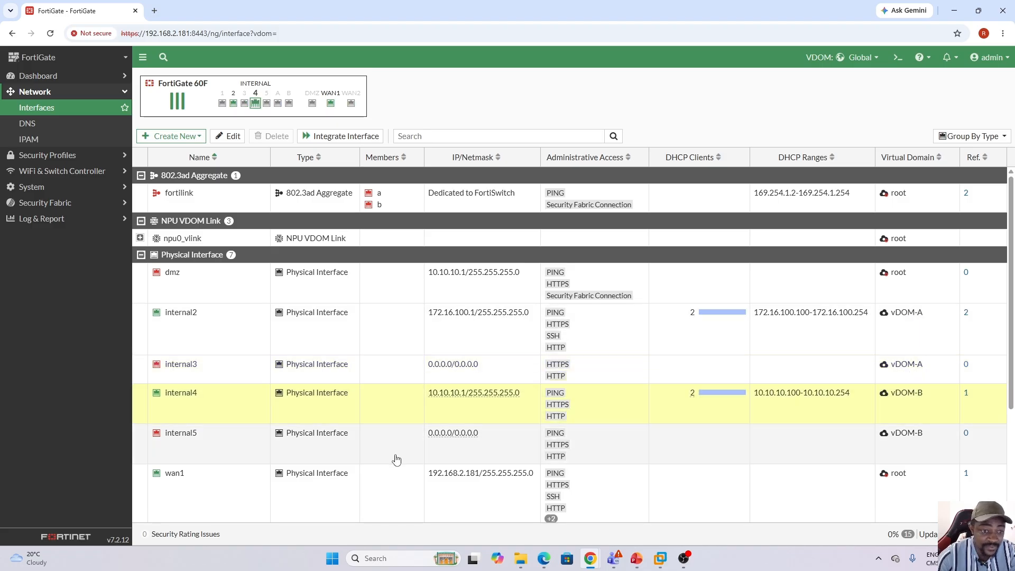
left_click(392, 446)
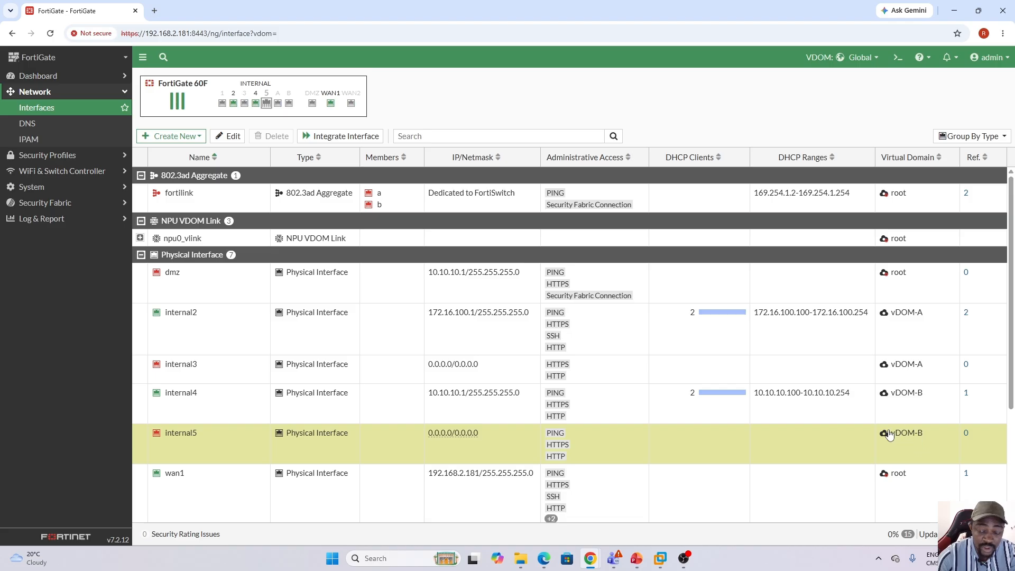
left_click(383, 338)
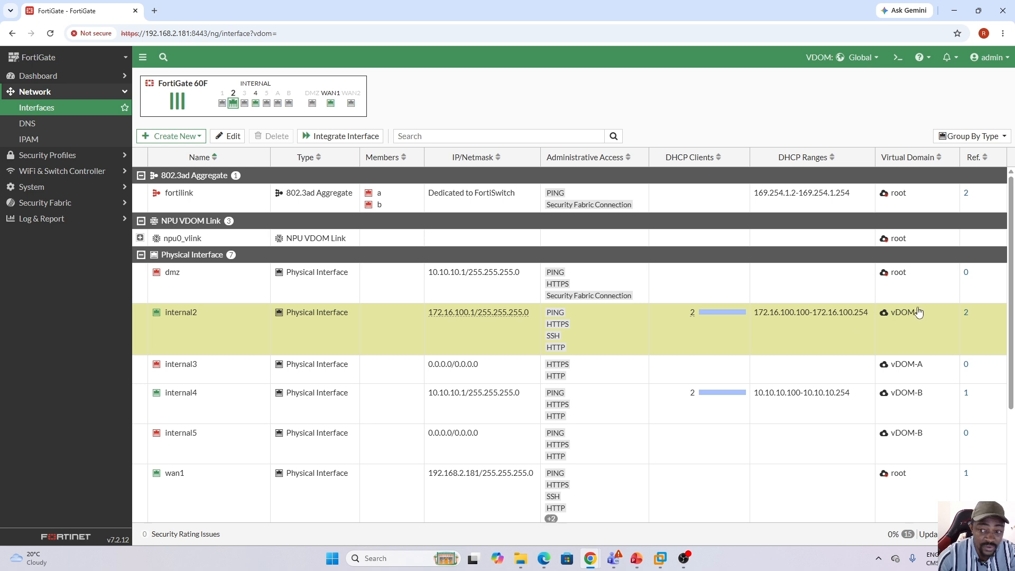
left_click(328, 413)
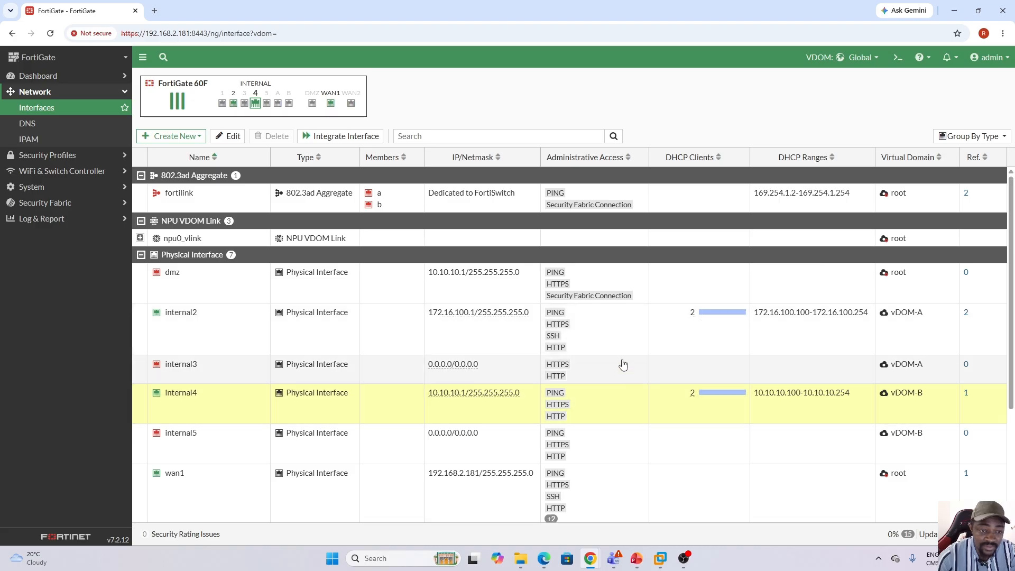
left_click(622, 337)
left_click(616, 395)
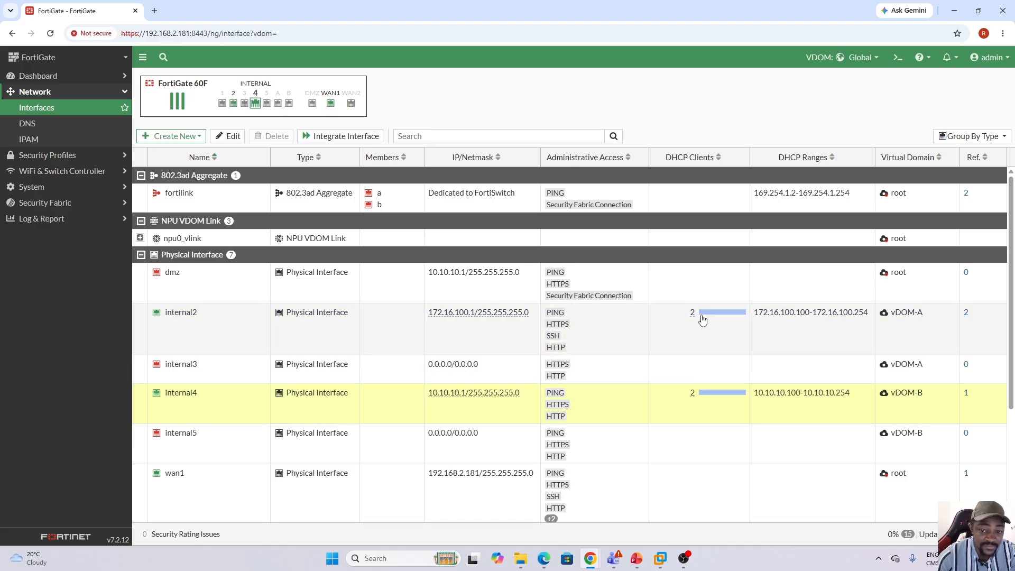
Switch to the Win10 virtual machine in VMware Workstation and run ipconfig in a command prompt.
left_click(660, 560)
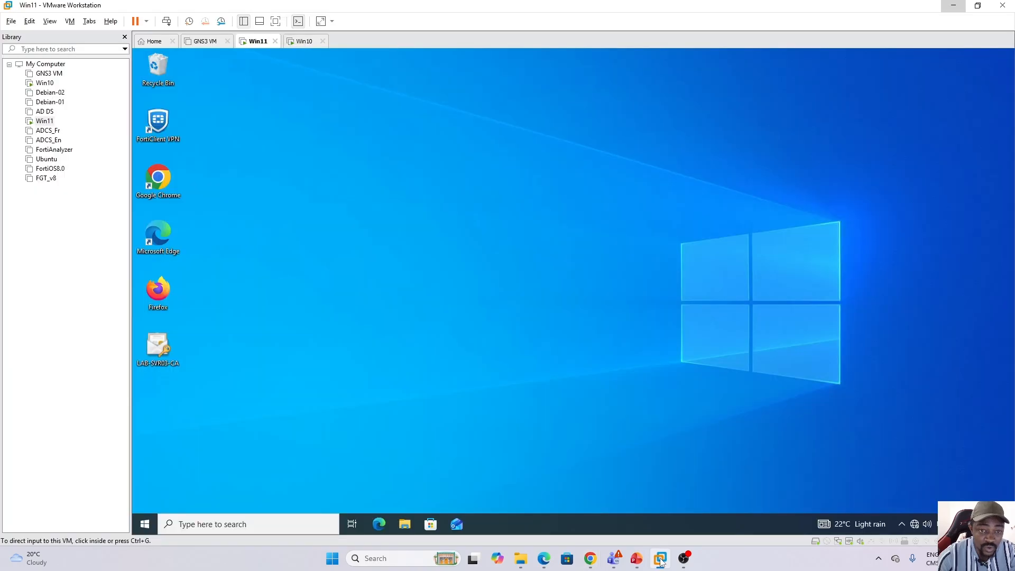
left_click(305, 42)
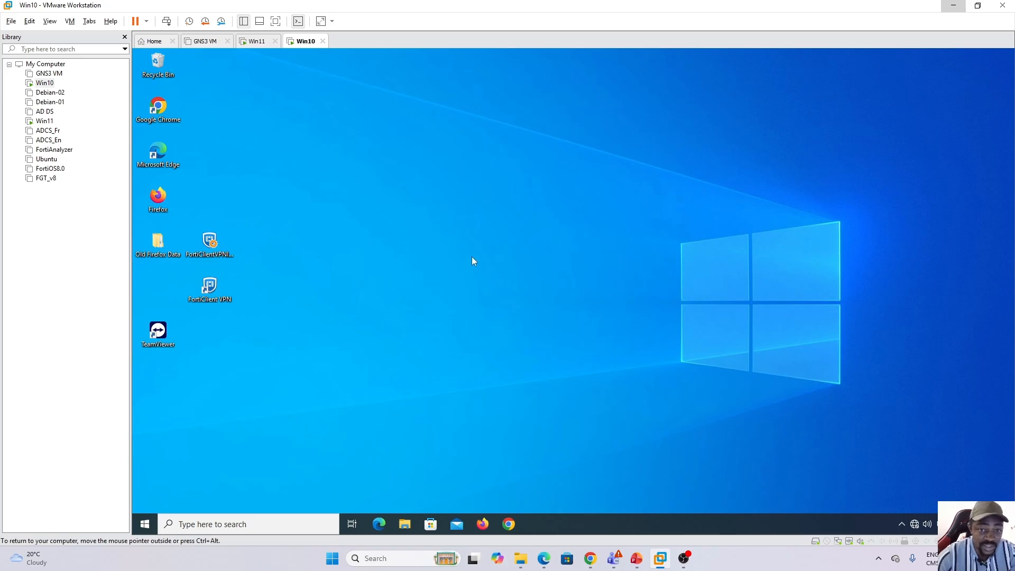
key("super+r")
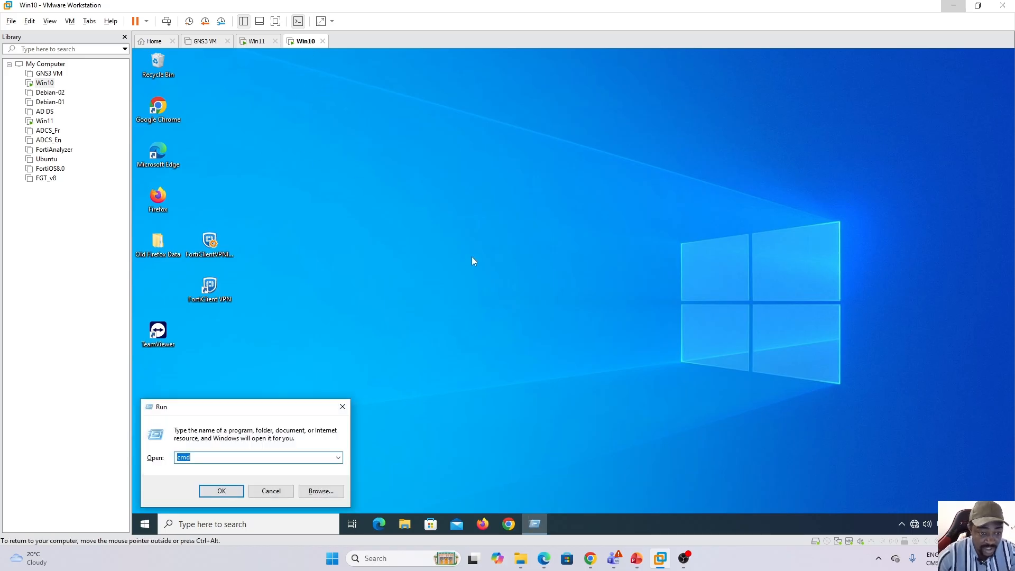
key("Return")
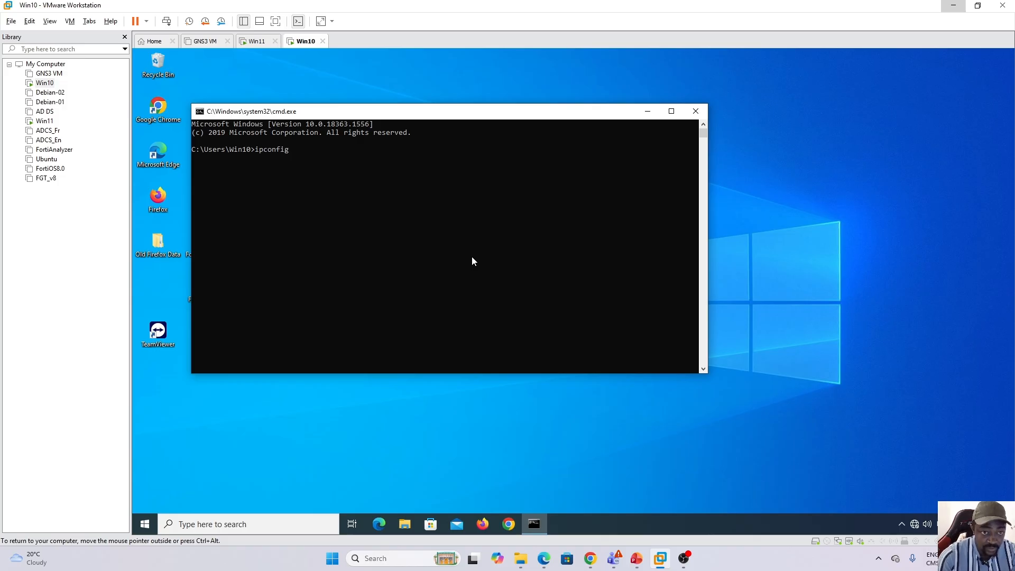
type("ipconfig")
key("Return")
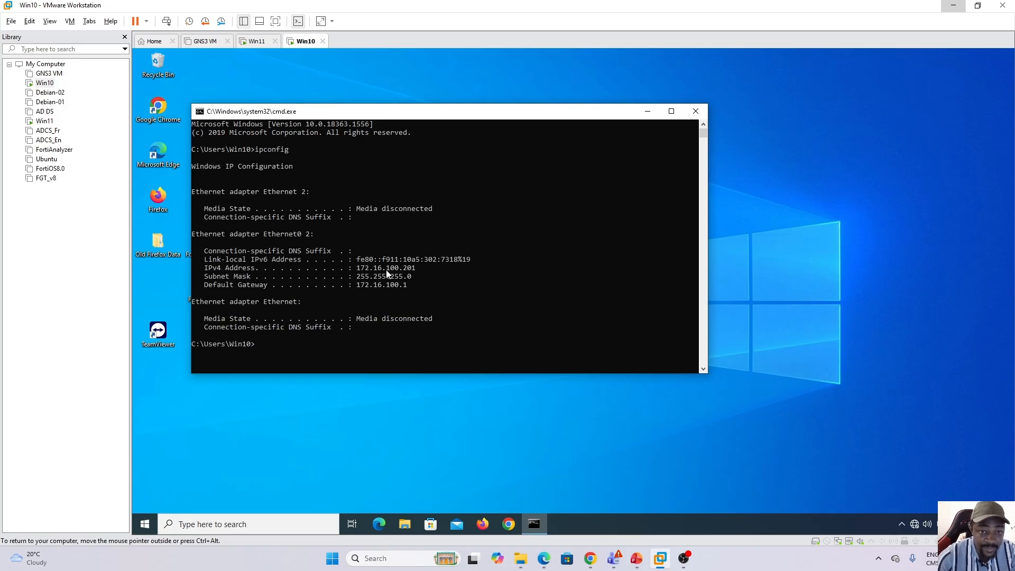
On the Win11 virtual machine, open a command prompt and run ipconfig.
left_click(257, 42)
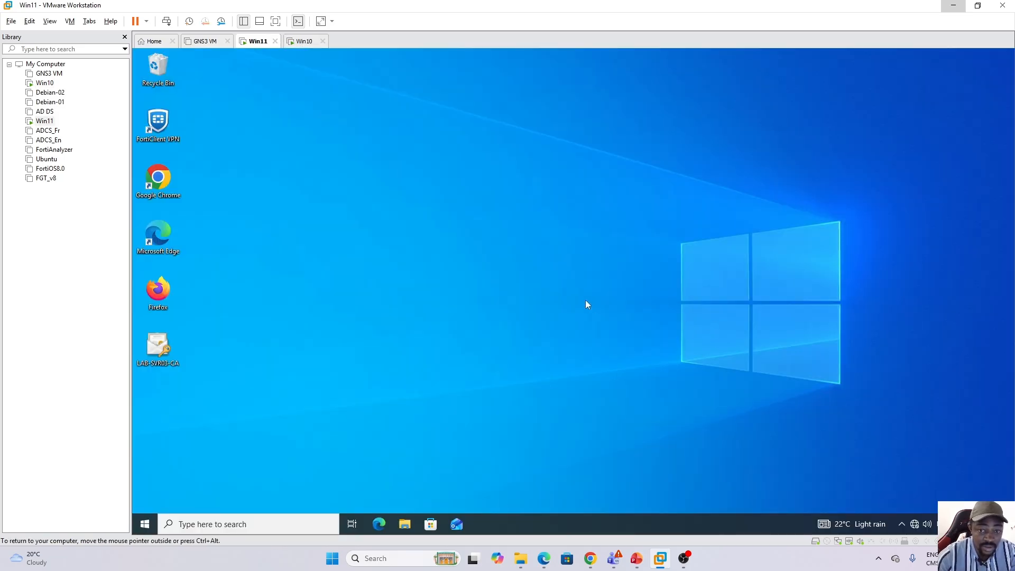
key("super+r")
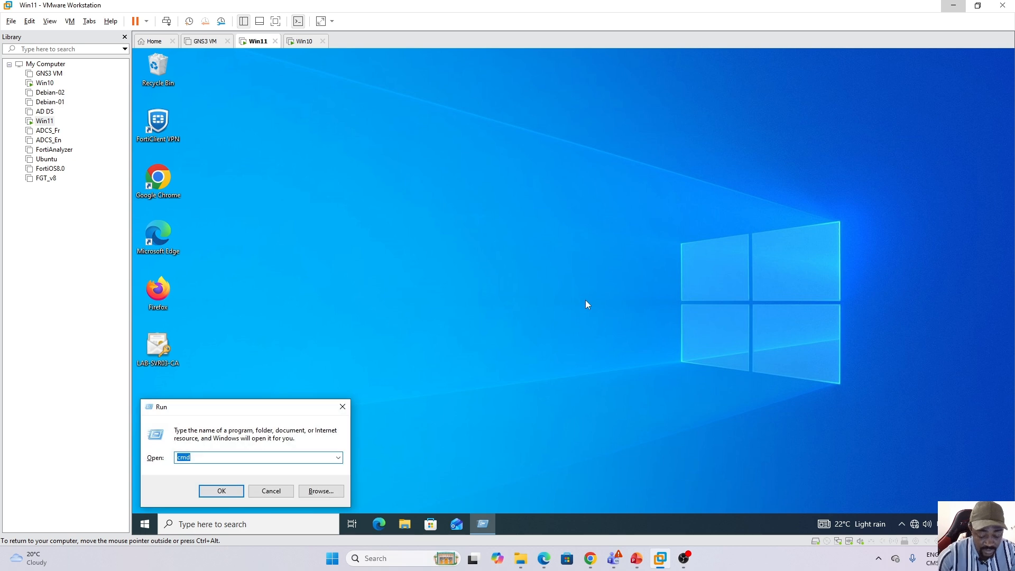
key("Return")
type("ipco")
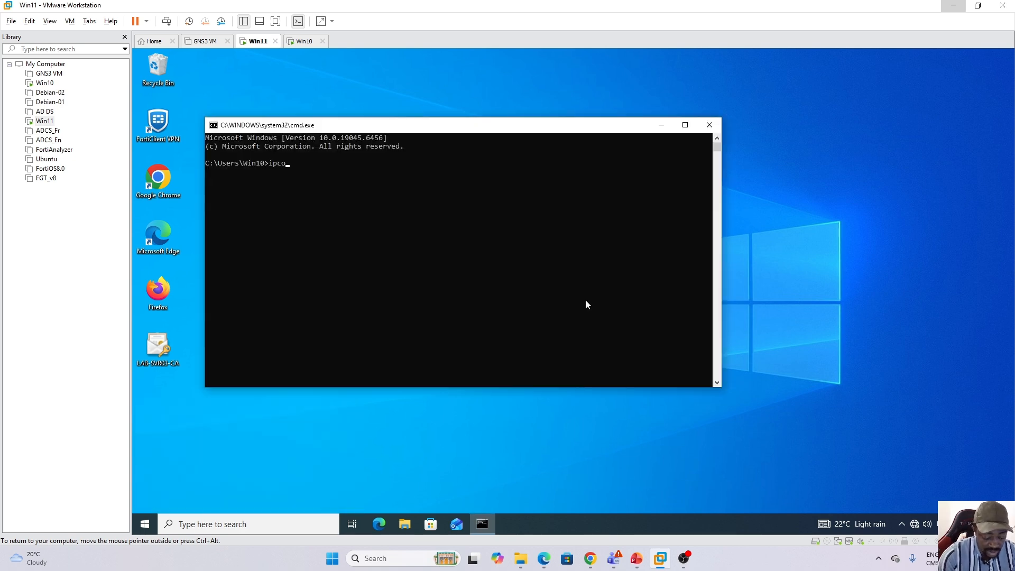
type("nfig")
key("Return")
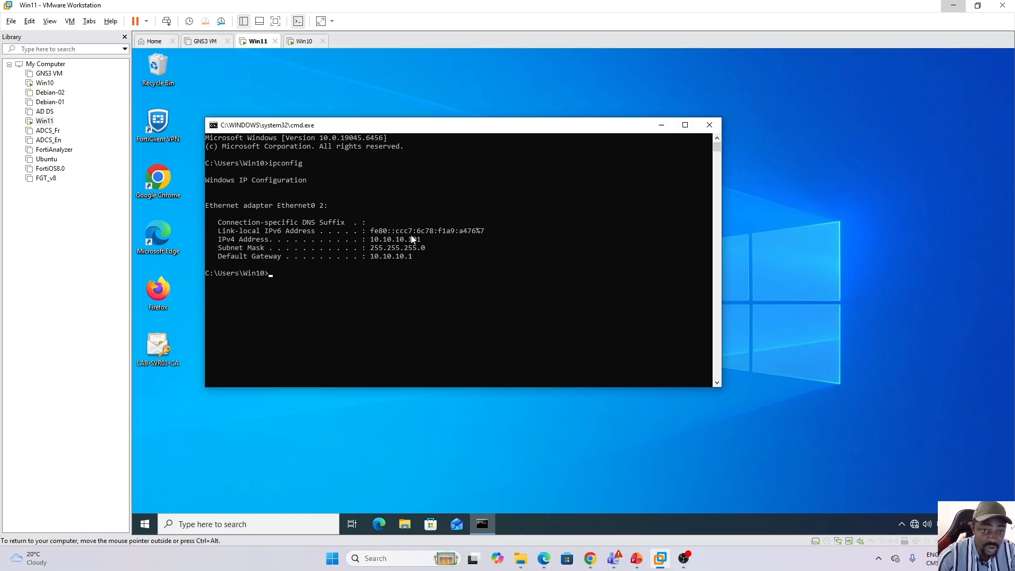
From the Win10 machine's command prompt, ping the Win11 machine at 10.10.10.101.
left_click(302, 42)
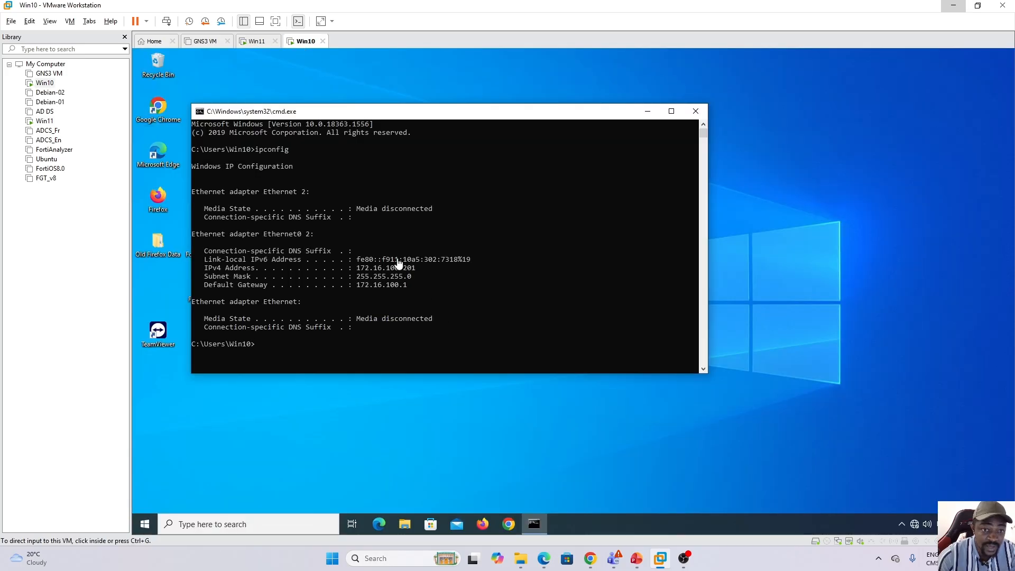
left_click(340, 325)
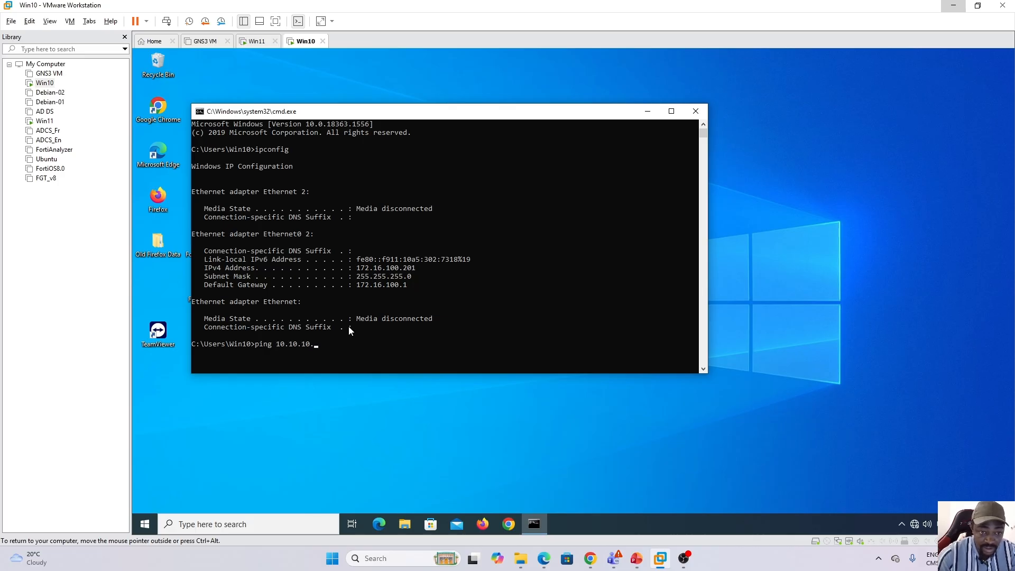
type("ping 10.10.10.101")
key("Return")
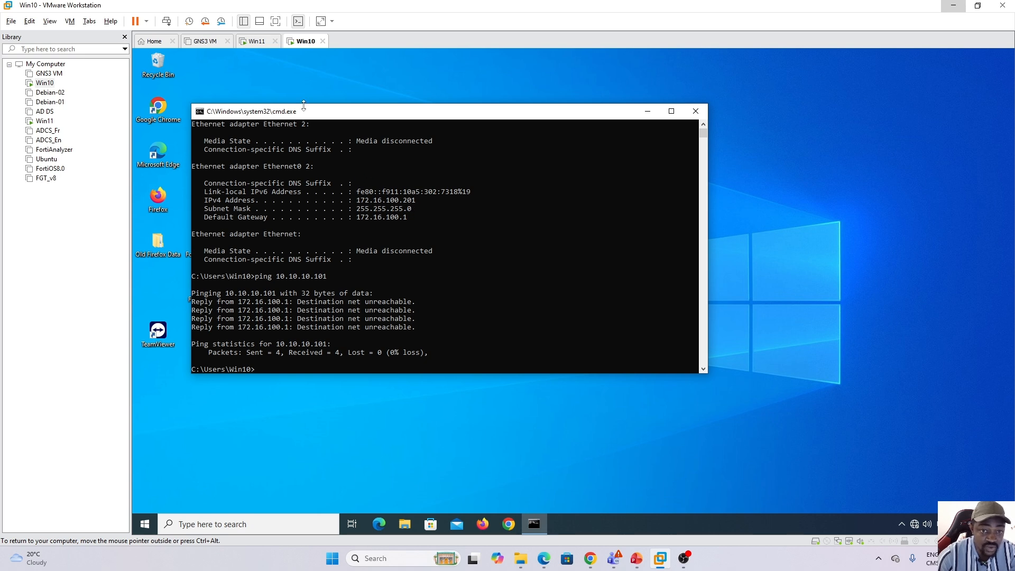
From the Win11 machine's command prompt, ping the Win10 machine at 172.16.100.201.
left_click(257, 47)
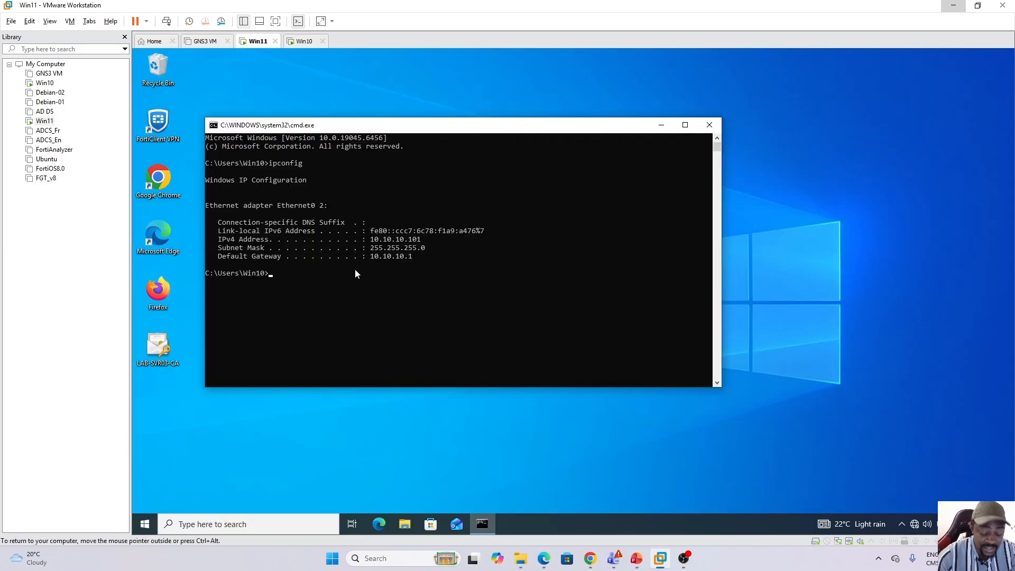
type("ping 17")
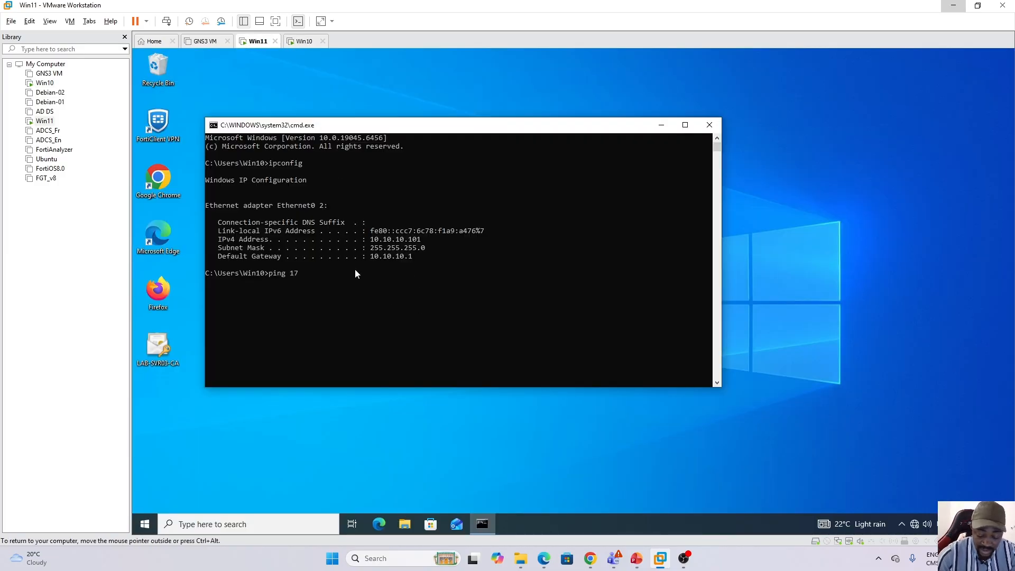
type("2.16.100.")
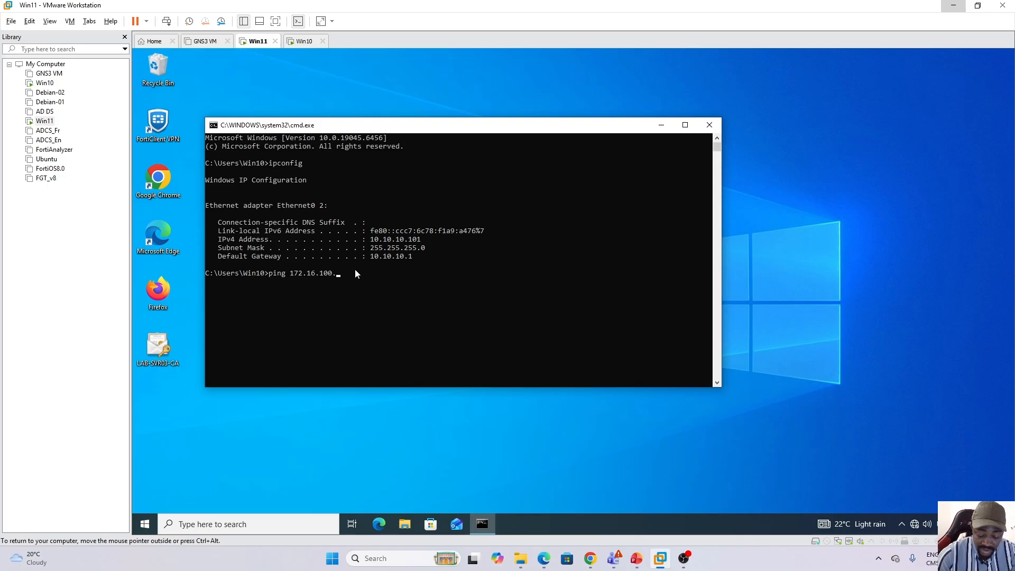
type("201")
key("Return")
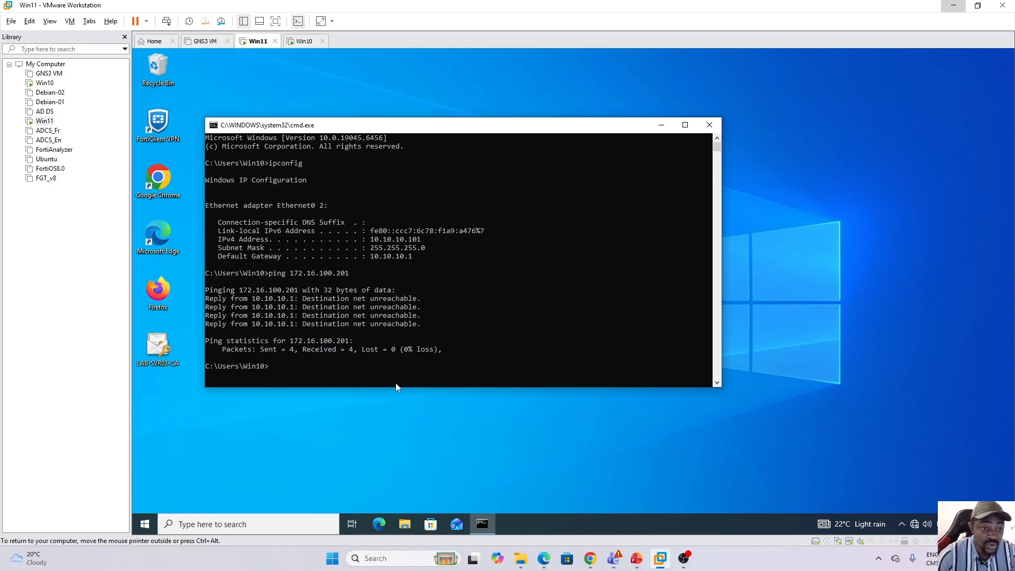
Test internet access by pinging 8.8.8.8 from the Win11 machine and from the Win10 machine.
left_click(308, 355)
type("ping 8.8.8.8")
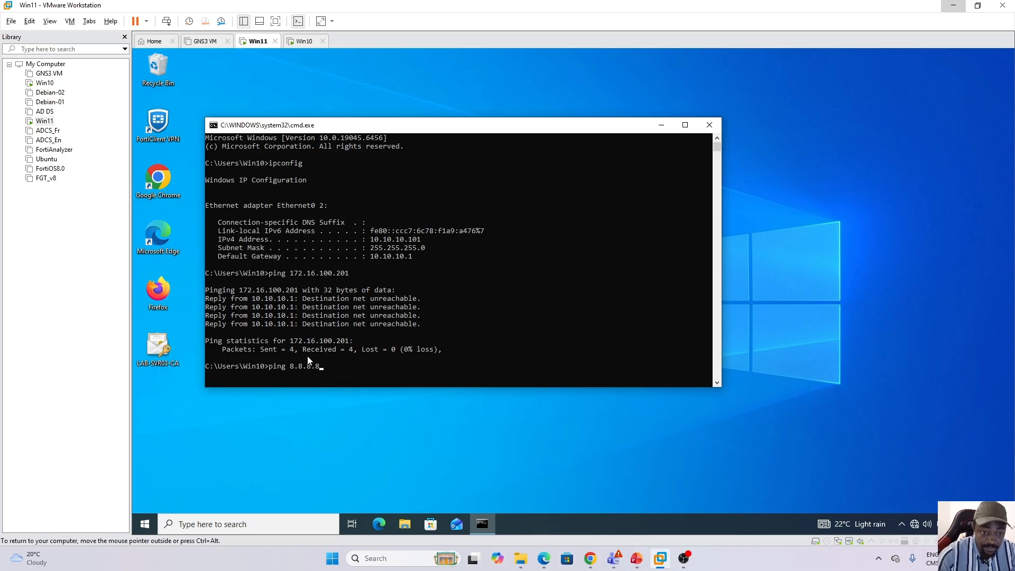
key("Return")
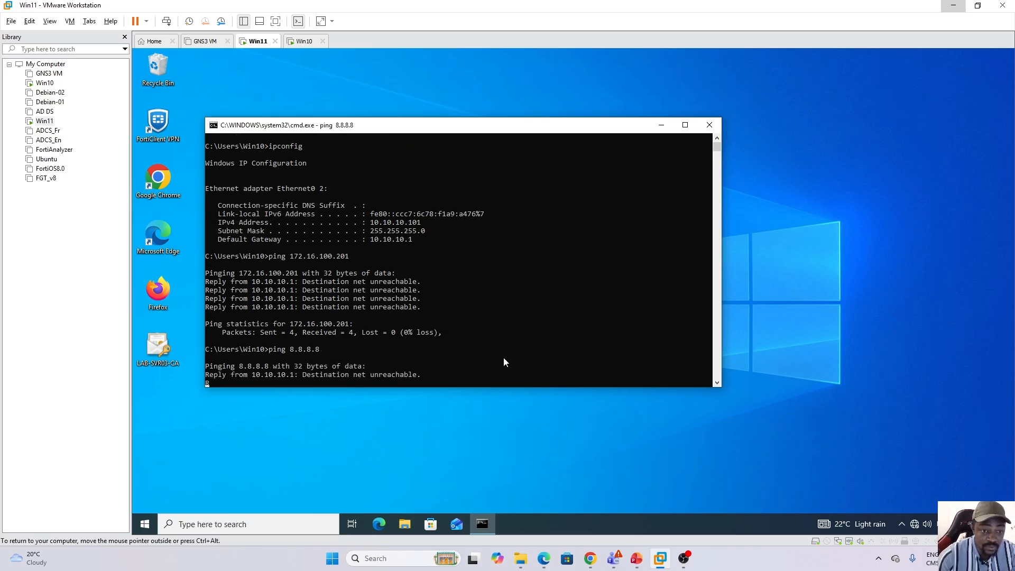
left_click(300, 41)
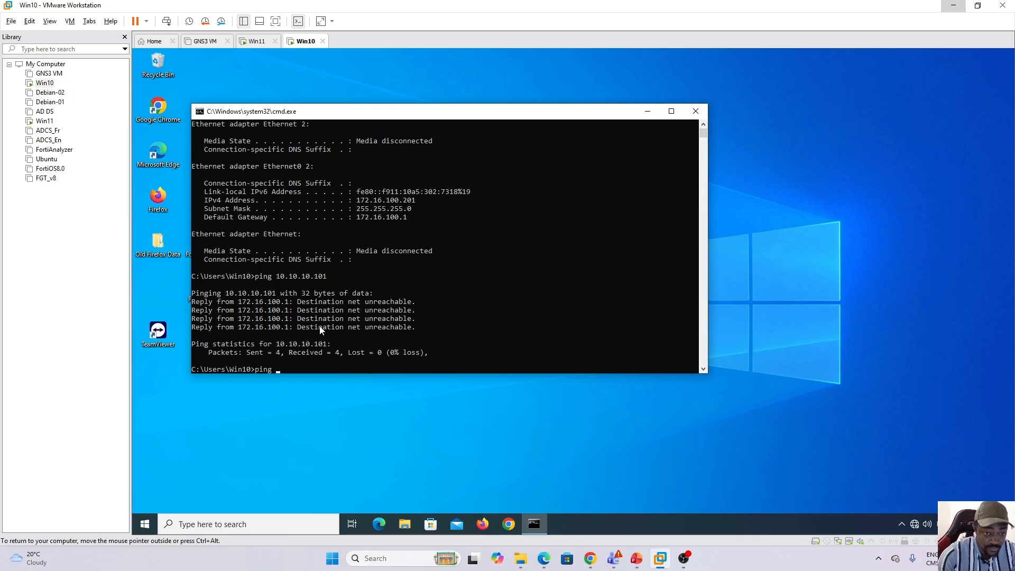
key("Return")
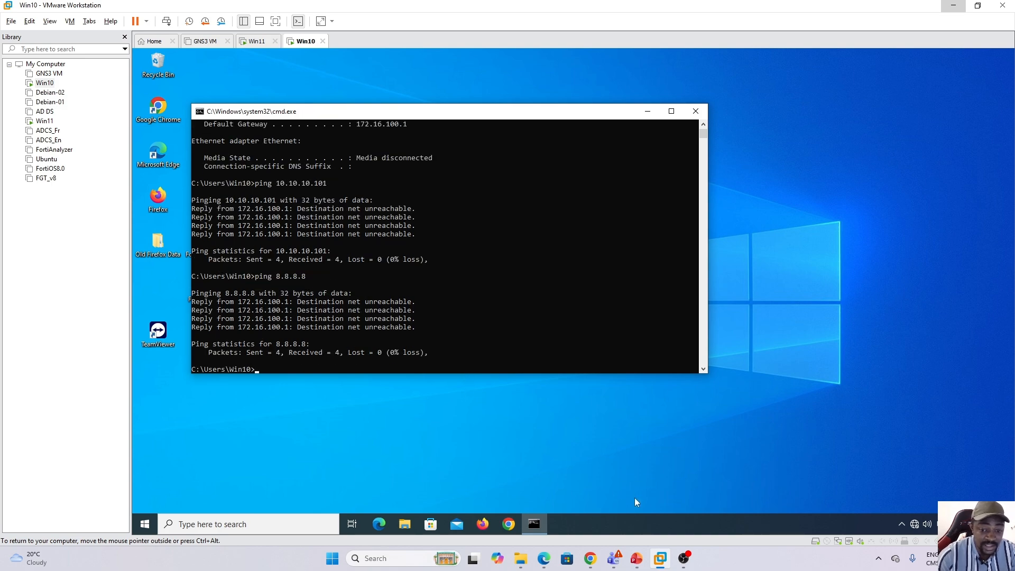
Return to the FortiGate interfaces list in Chrome and compare the internal2 and internal4 entries.
left_click(660, 558)
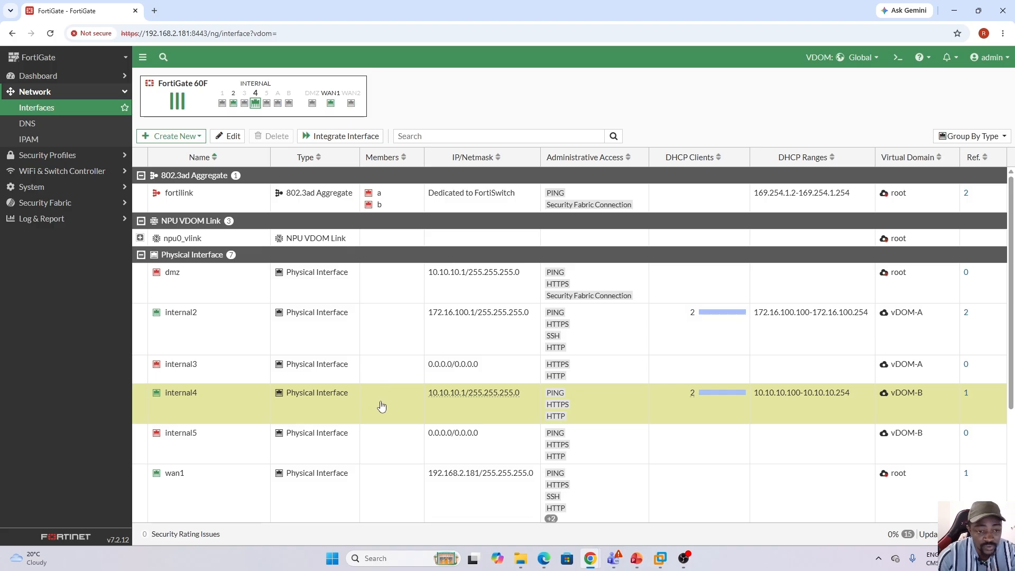
left_click(284, 344)
left_click(256, 389)
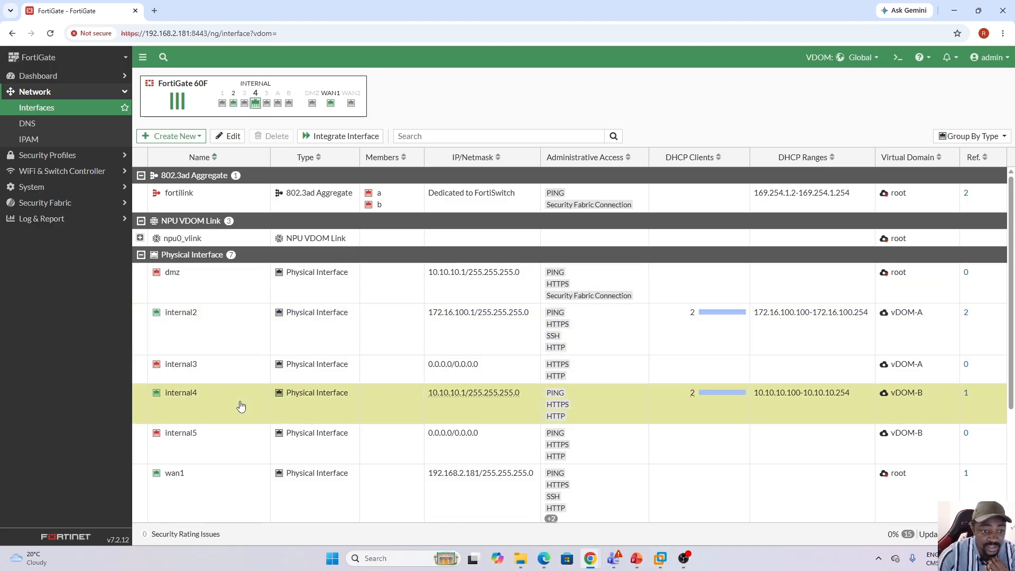
left_click(270, 344)
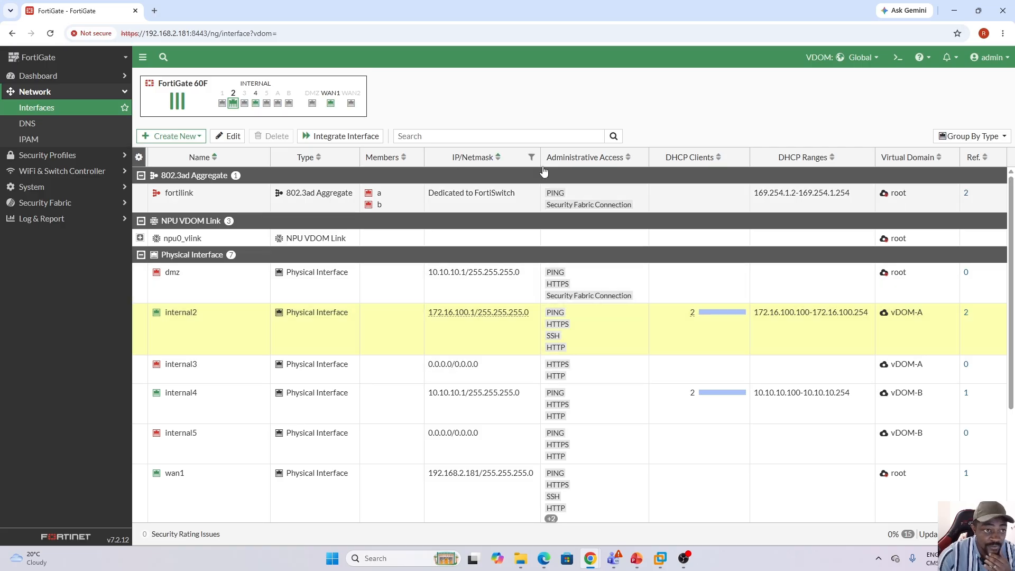
Switch the VDOM context to vDOM-A, check its internal2 interface and open its static routes.
left_click(867, 58)
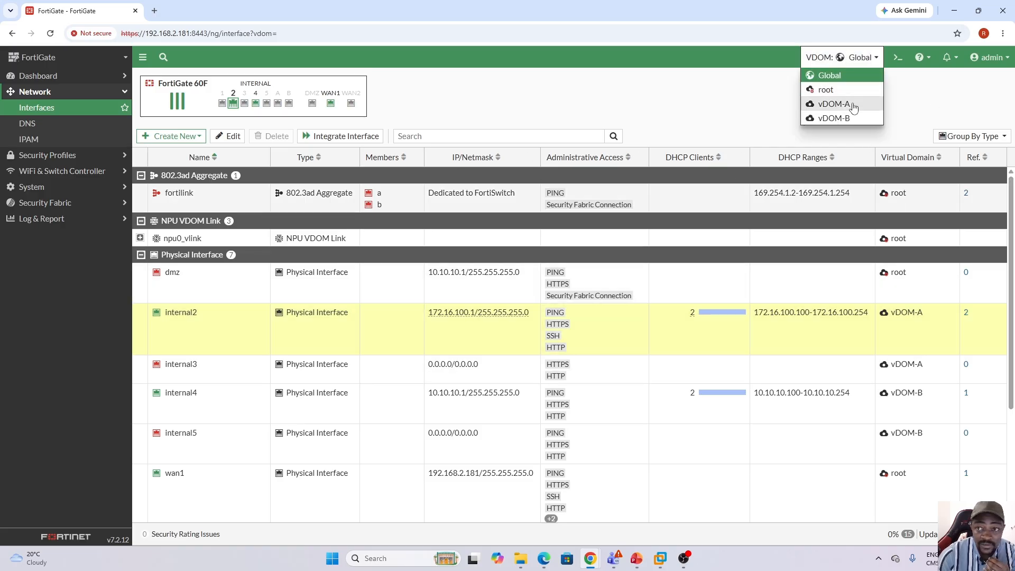
left_click(833, 104)
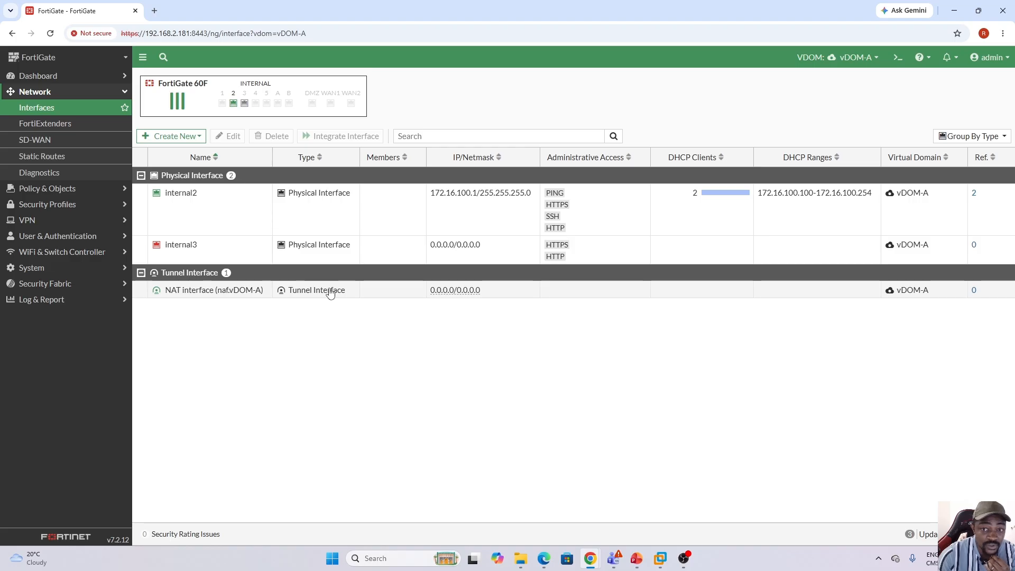
left_click(317, 212)
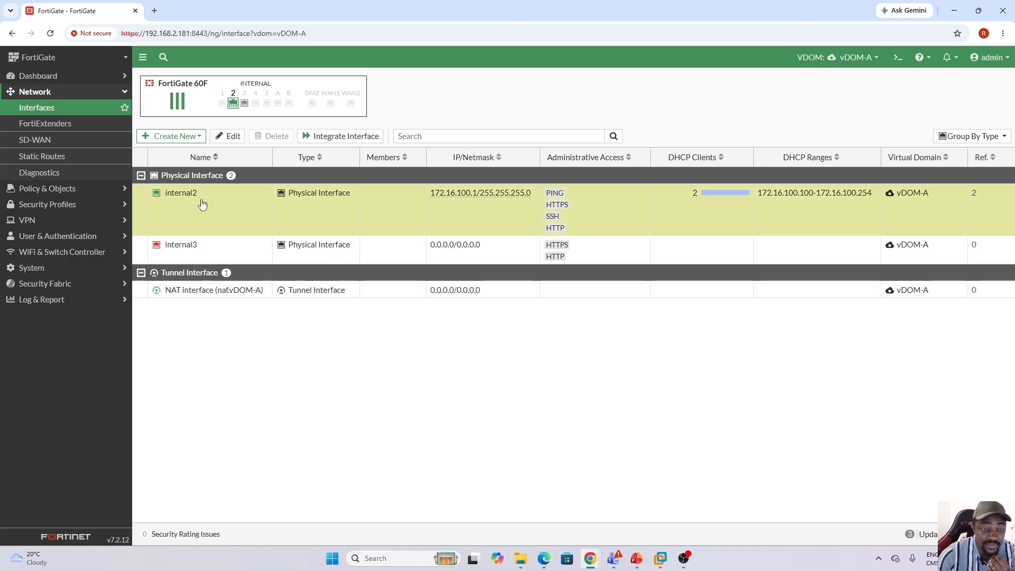
left_click(50, 158)
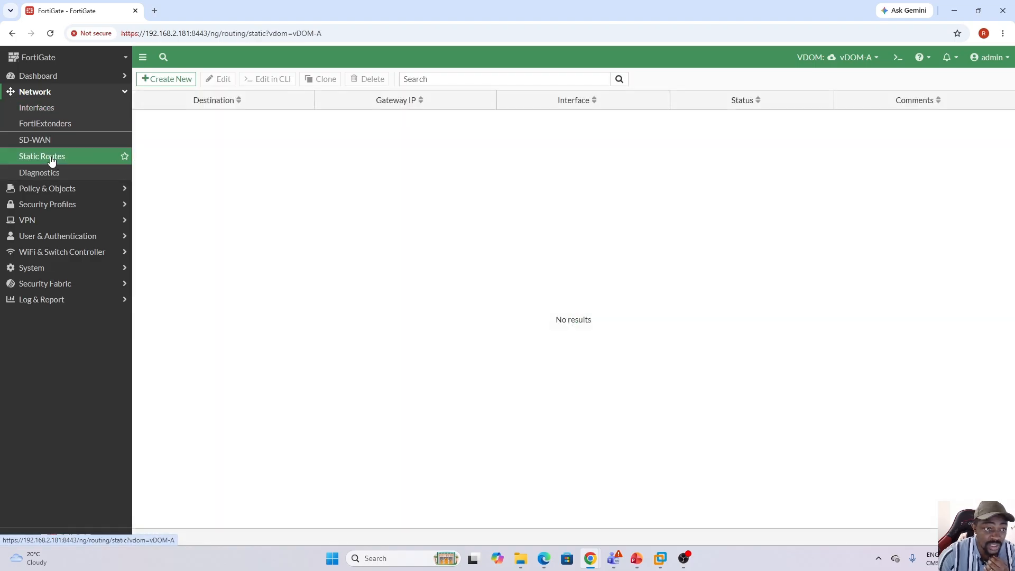
Open vDOM-A's firewall policy list to review its rules, and minimize the browser window.
left_click(95, 190)
left_click(47, 125)
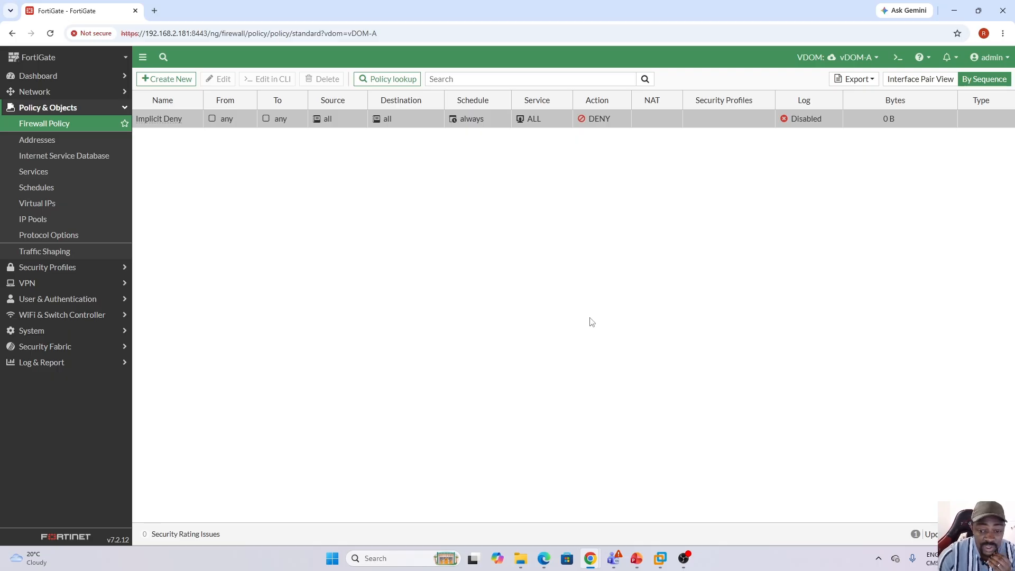
left_click(731, 566)
key("super")
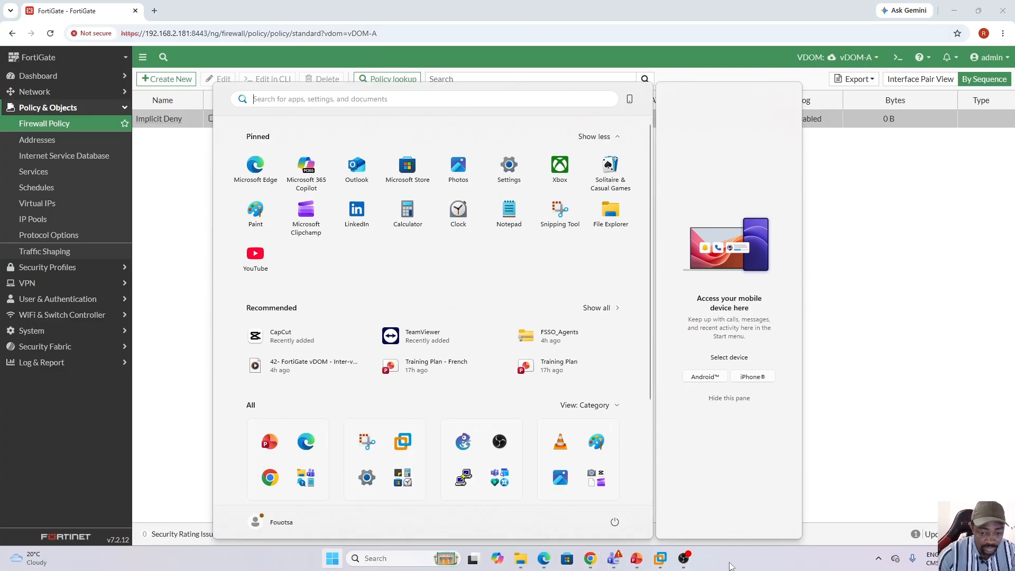
left_click(732, 566)
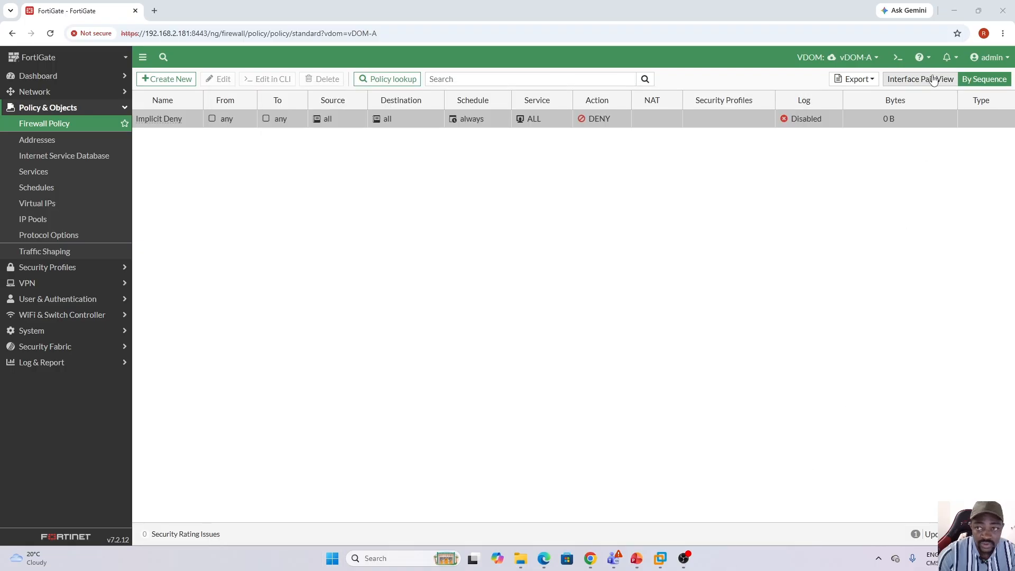
left_click(955, 11)
left_click(955, 11)
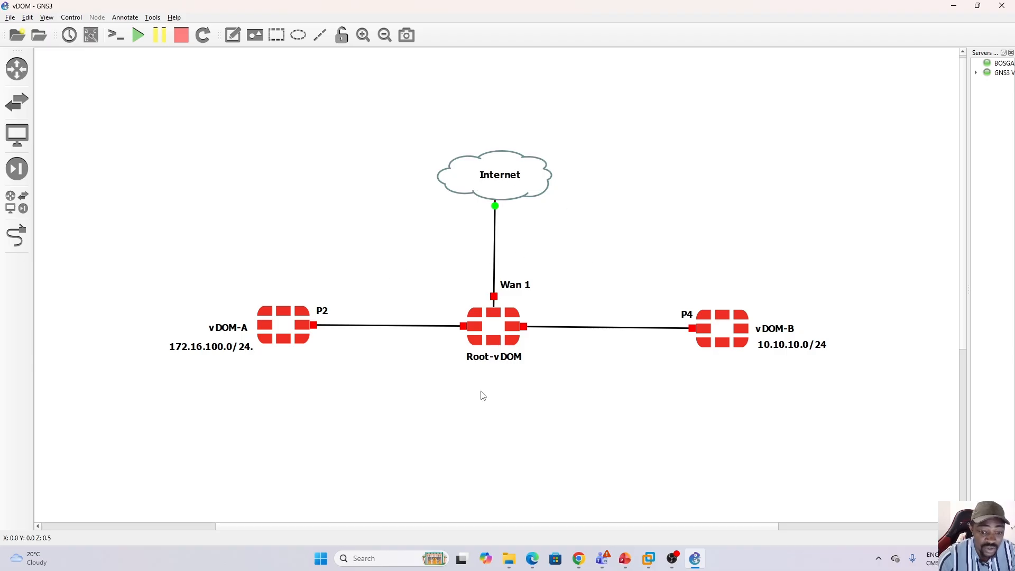
Return to the FortiGate page in Chrome, switch the VDOM context to vDOM-A and open its interfaces list.
mouse_move(580, 556)
left_click(634, 511)
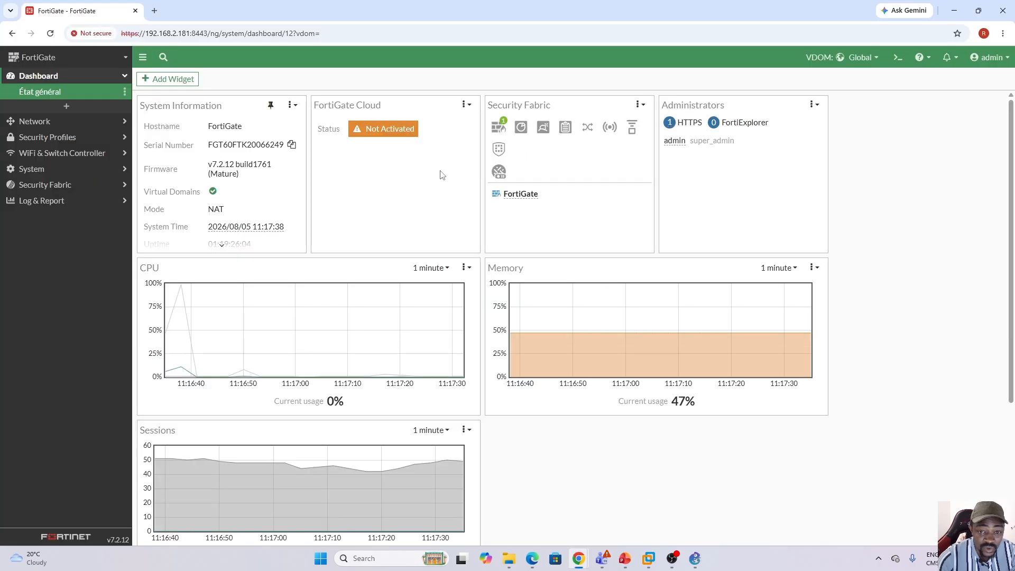
left_click(860, 57)
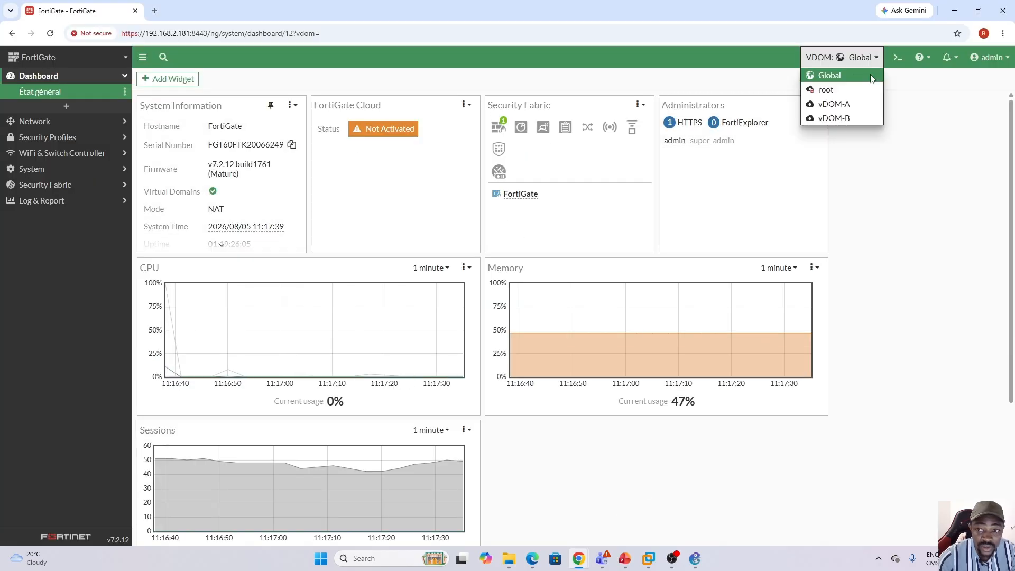
left_click(845, 102)
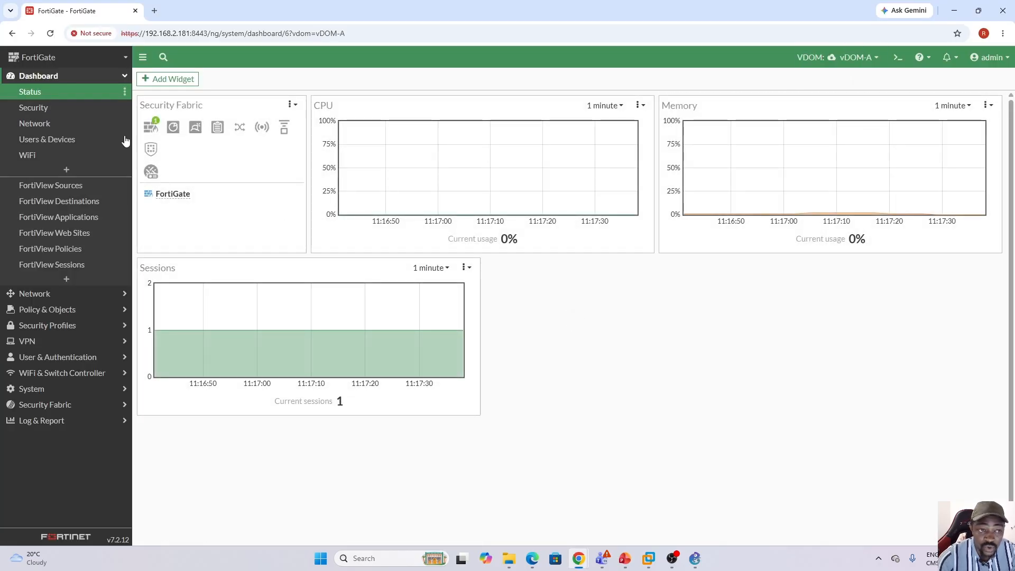
left_click(84, 296)
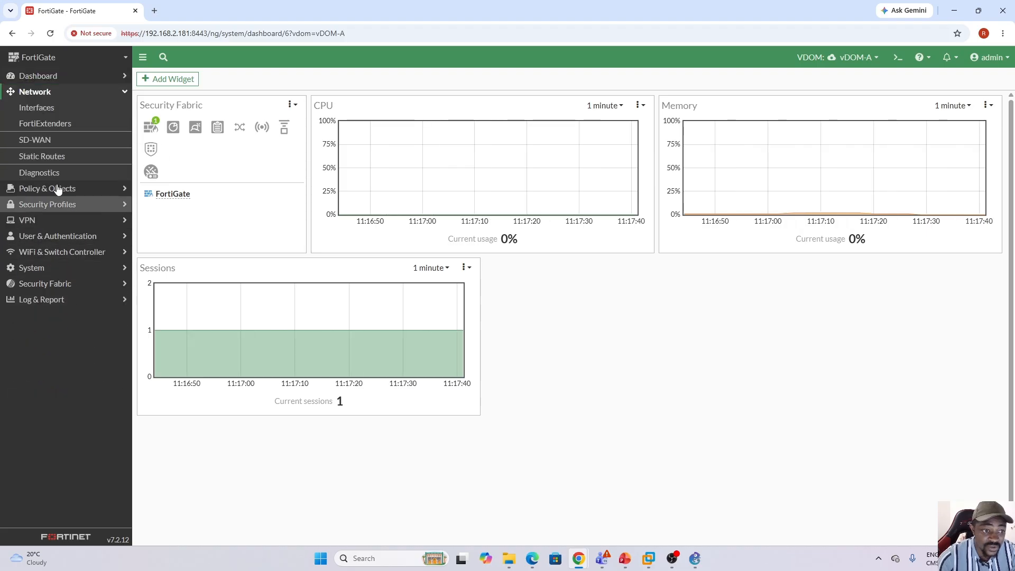
left_click(43, 108)
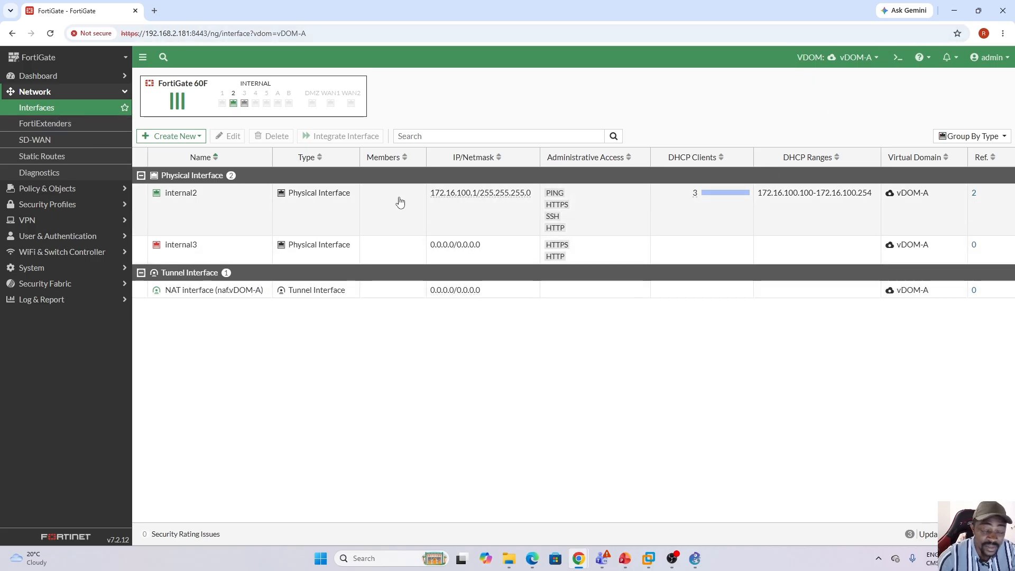
Check the GNS3 topology, return to FortiGate in Chrome and inspect the wan1 interface in the root VDOM.
left_click(694, 559)
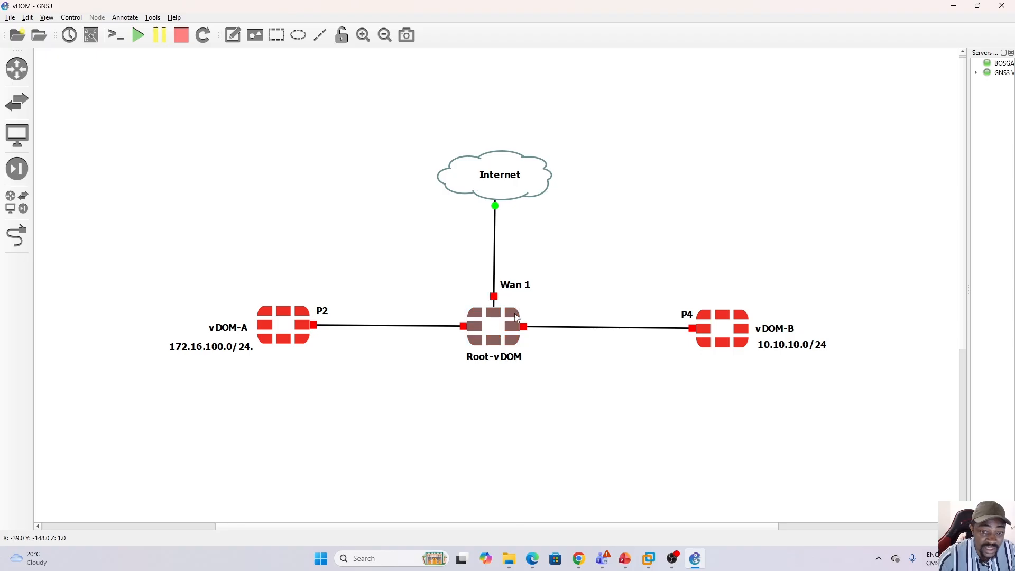
left_click(694, 558)
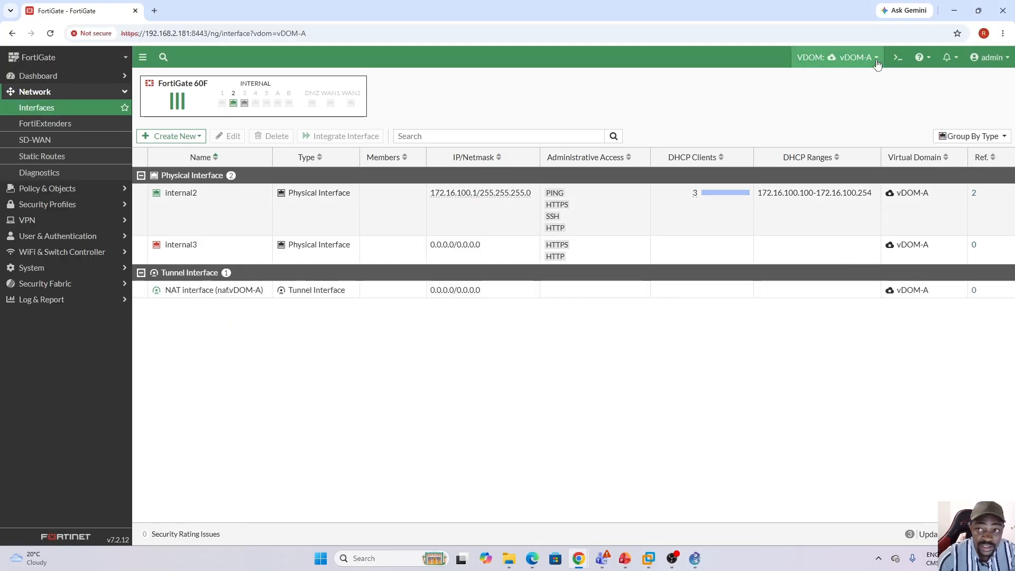
left_click(875, 59)
left_click(850, 86)
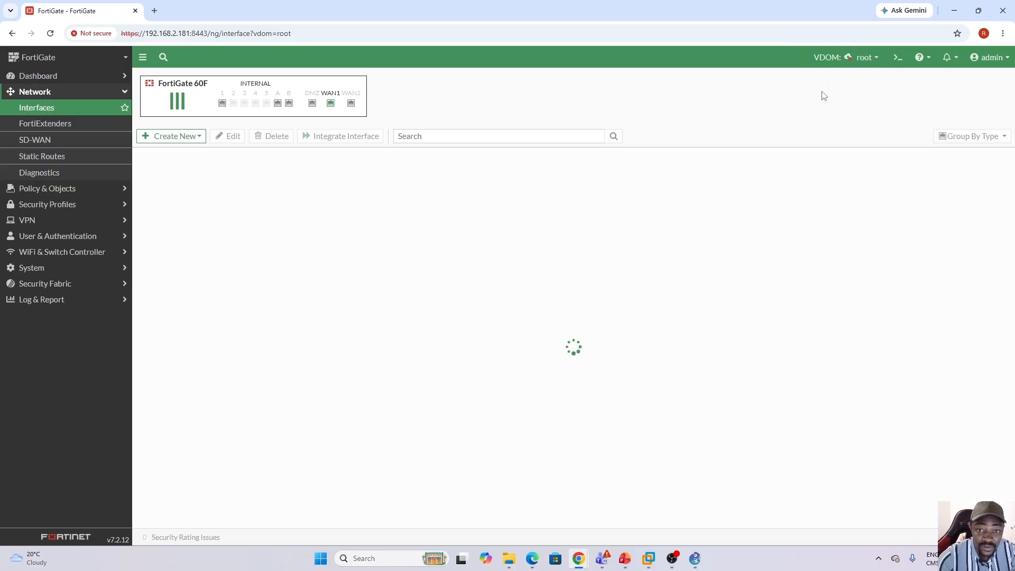
left_click(177, 306)
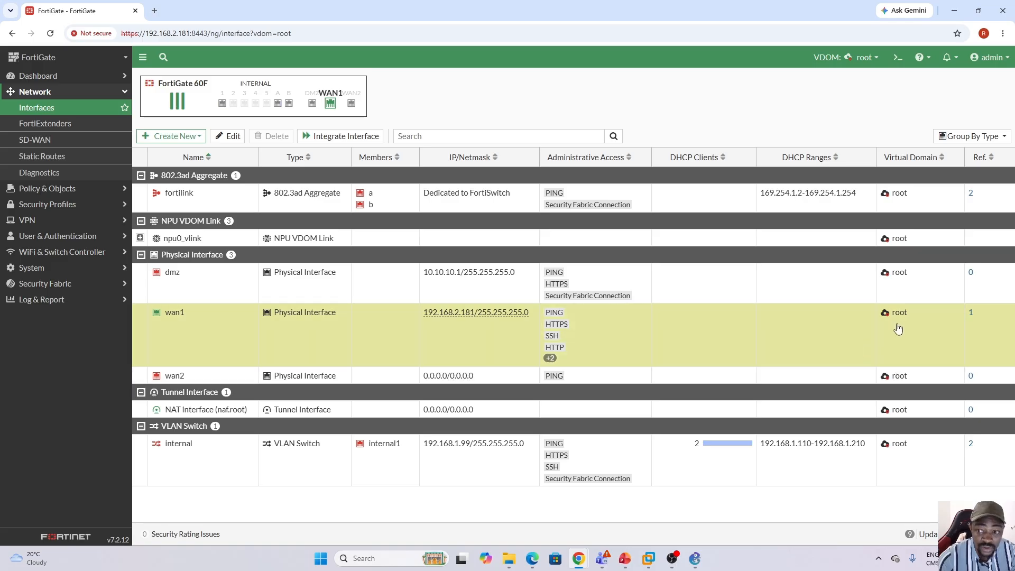
In the GNS3 topology, move the 192.168.100.0/30 label, its line and its .2 and .1 labels beneath the link between vDOM-A and Root-vDOM.
left_click(694, 558)
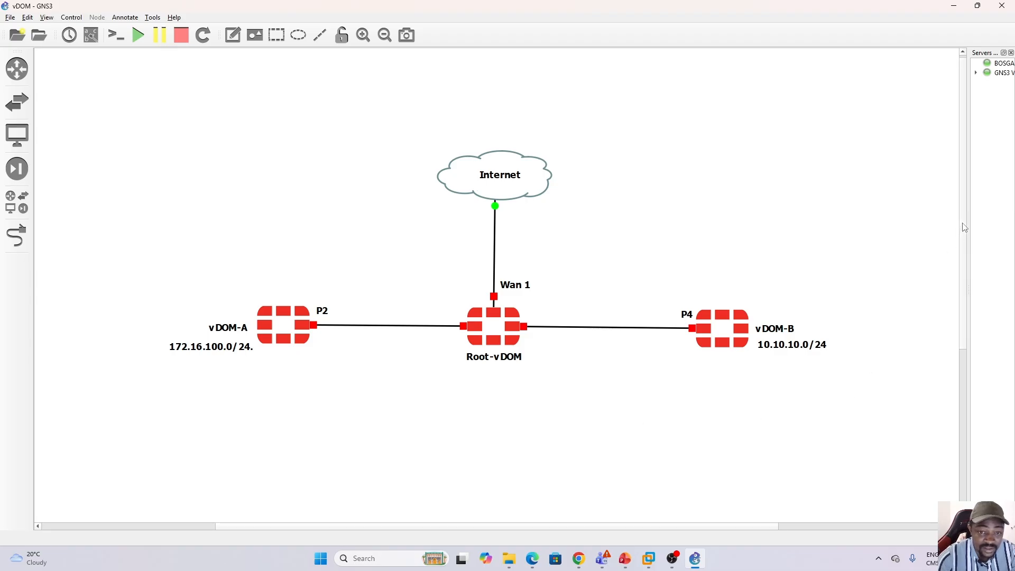
left_click_drag(964, 228, 964, 296)
left_click_drag(298, 455, 470, 518)
left_click(379, 510)
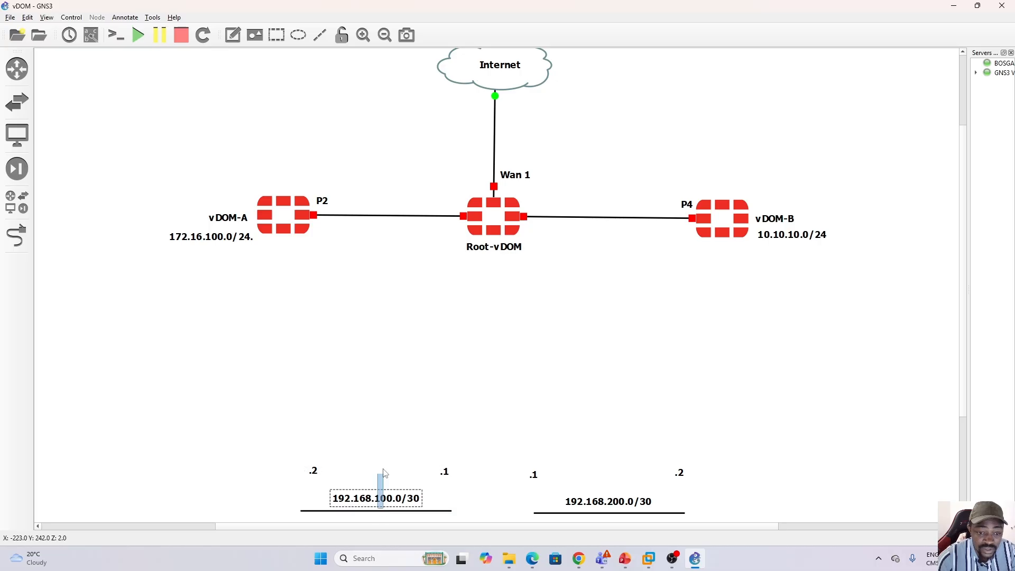
mouse_move(288, 453)
left_mouse_down()
mouse_move(466, 523)
mouse_move(428, 432)
mouse_move(428, 289)
left_mouse_up()
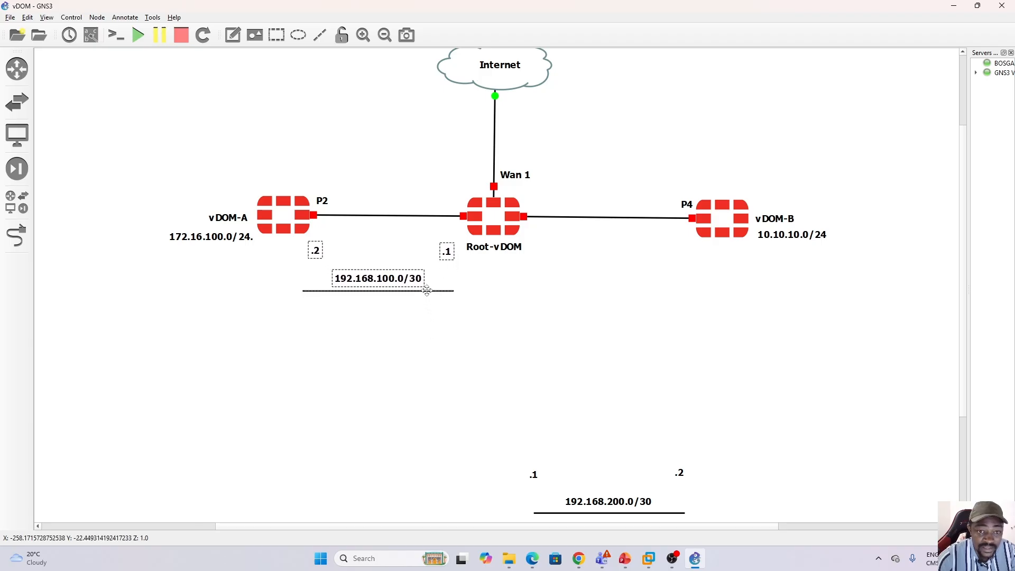
left_click(513, 336)
scroll(960, 267, "up", 3)
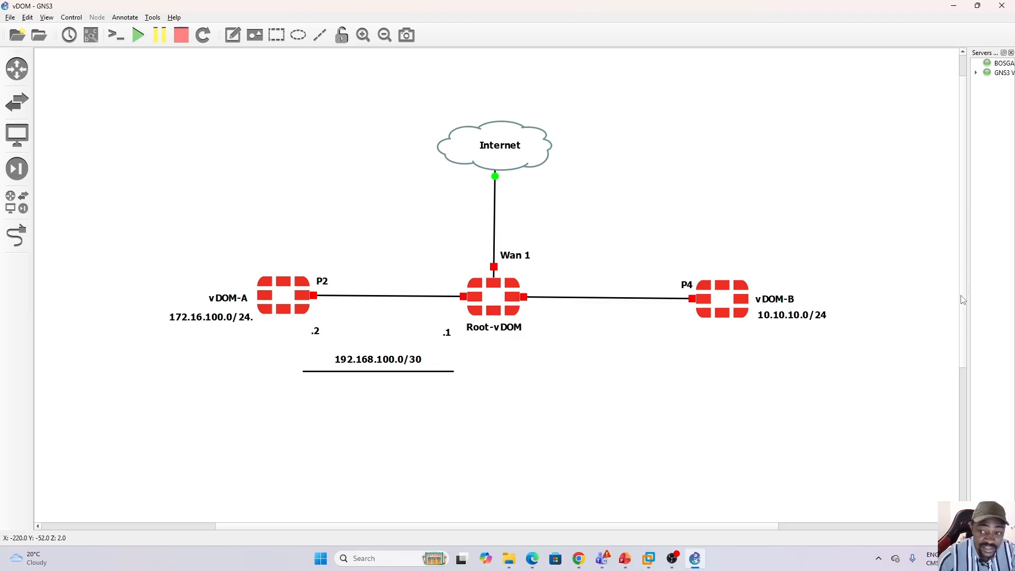
Move the 192.168.200.0/30 label, its line and its .1 and .2 labels beneath the link between Root-vDOM and vDOM-B.
left_click_drag(963, 300, 967, 358)
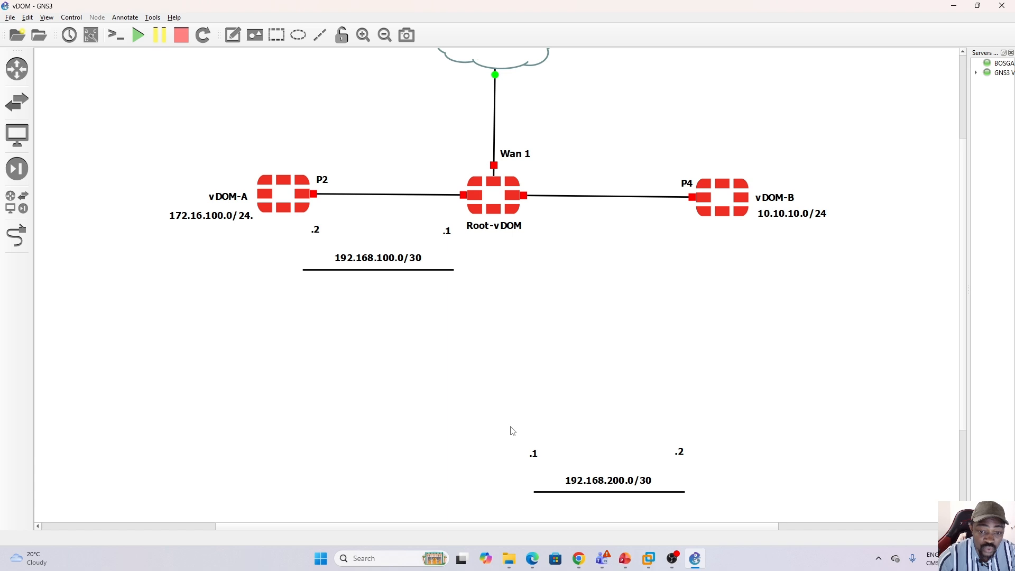
left_click_drag(511, 430, 654, 275)
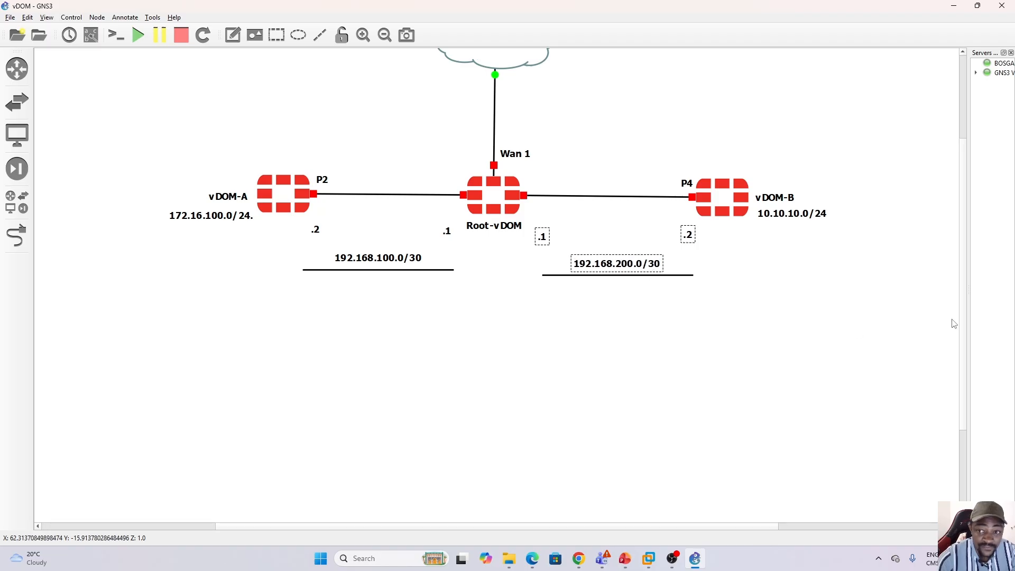
left_click_drag(963, 328, 955, 256)
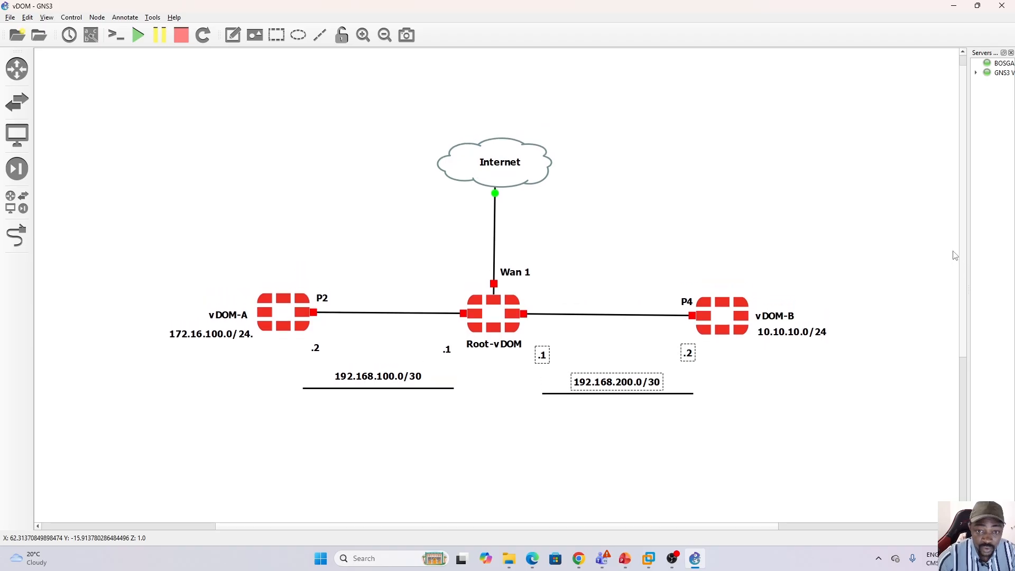
left_click(666, 483)
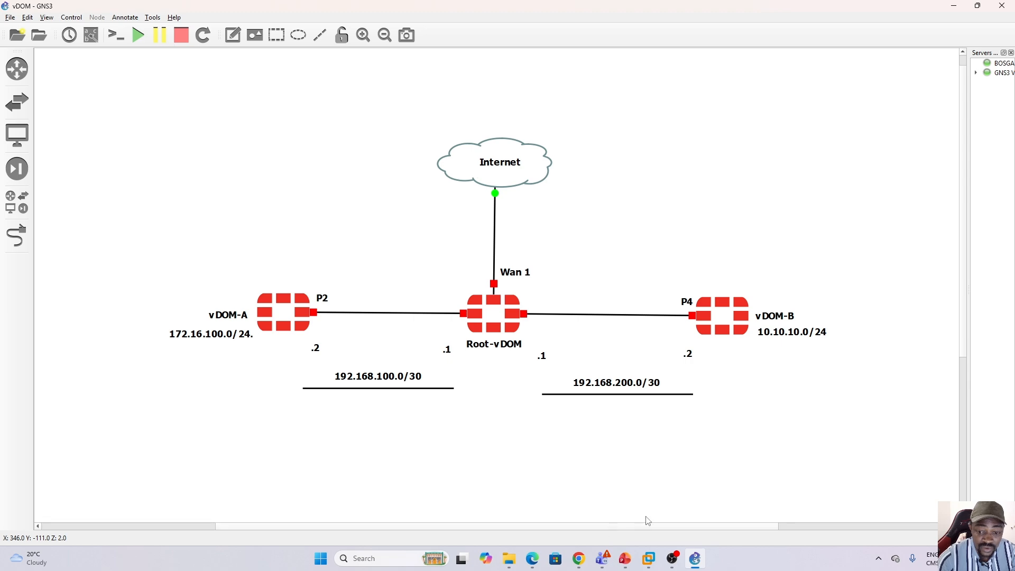
Switch back to FortiGate in Chrome, set the VDOM context to Global and start creating a new VDOM link.
left_click(697, 559)
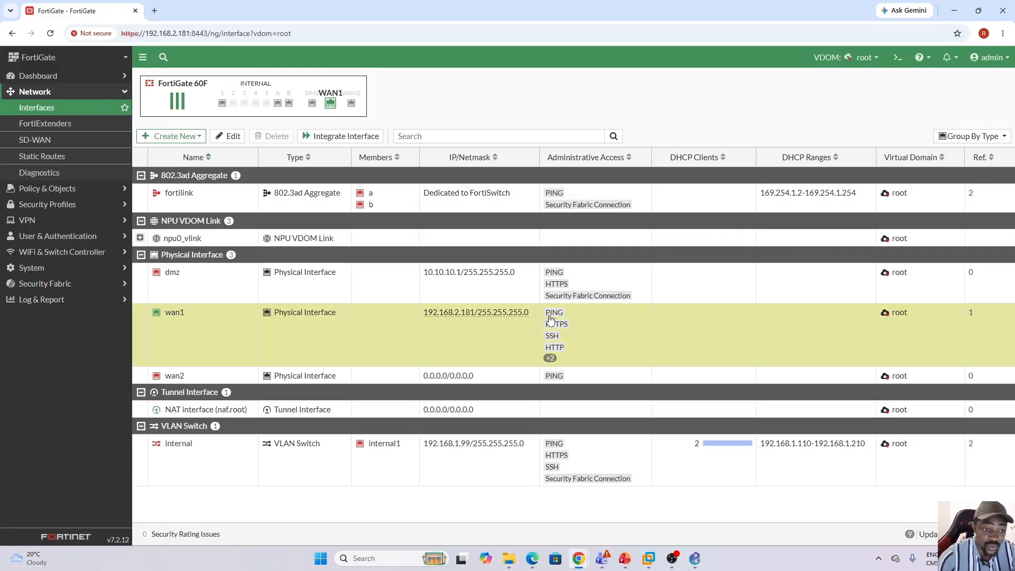
left_click(863, 59)
left_click(841, 76)
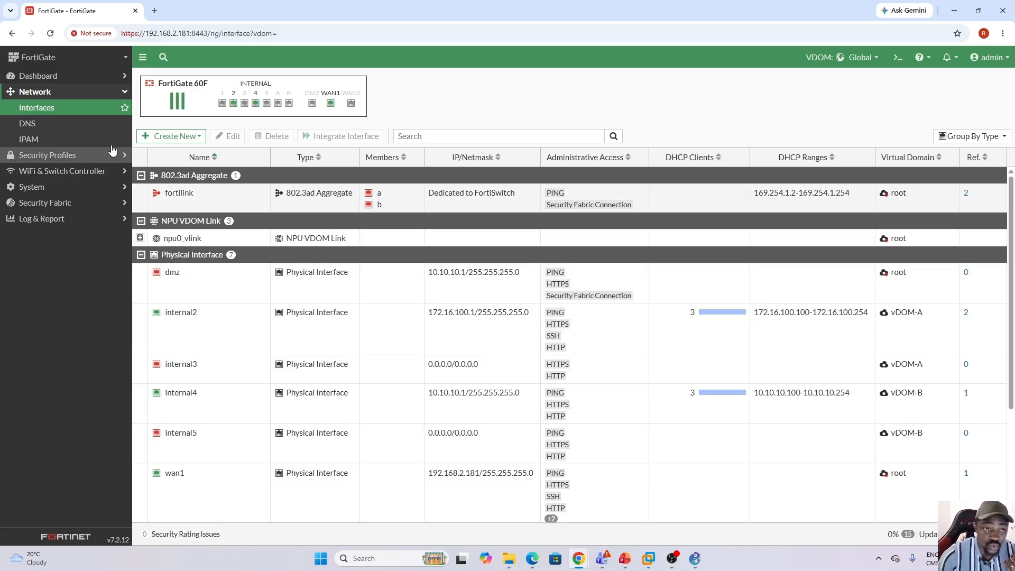
left_click(200, 138)
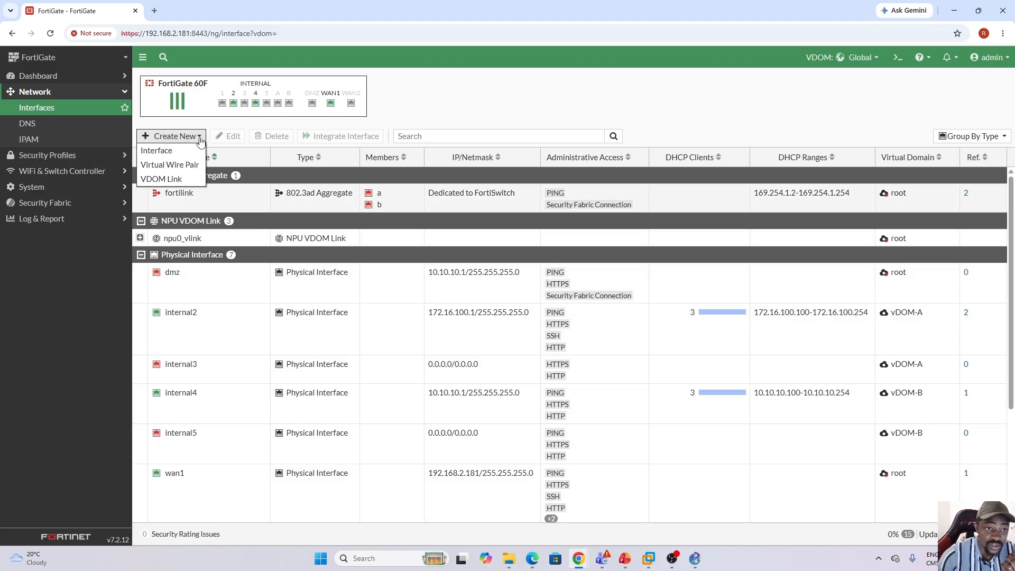
left_click(173, 180)
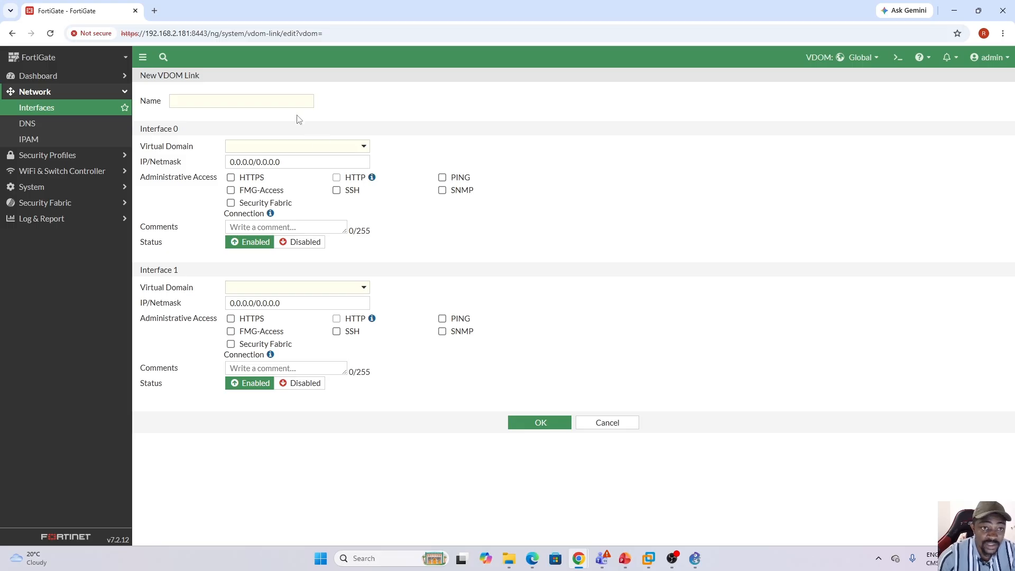
Name the new VDOM link Link_To_vDA.
left_click(277, 102)
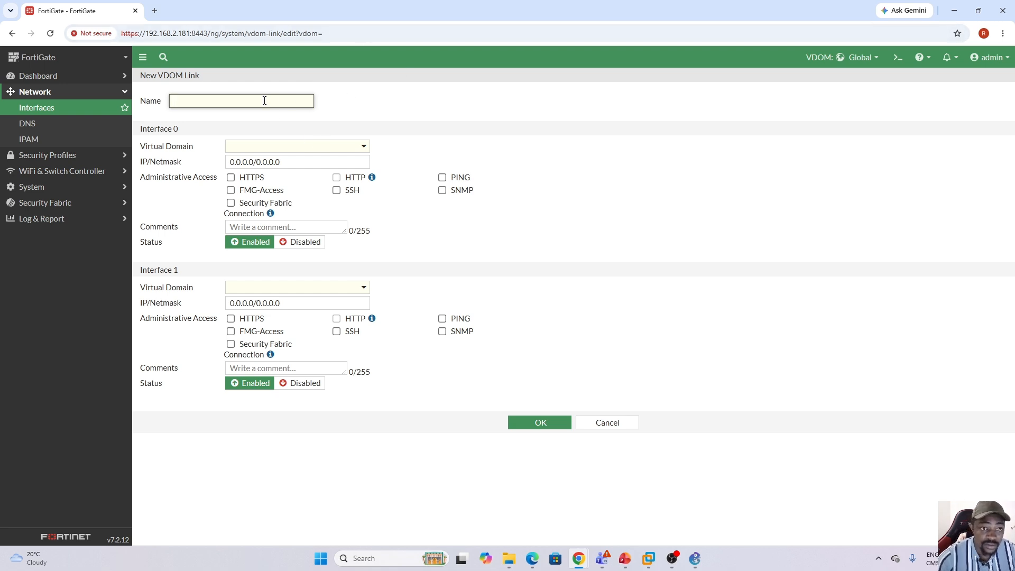
key("Caps_Lock")
type("L")
key("Caps_Lock")
type("in")
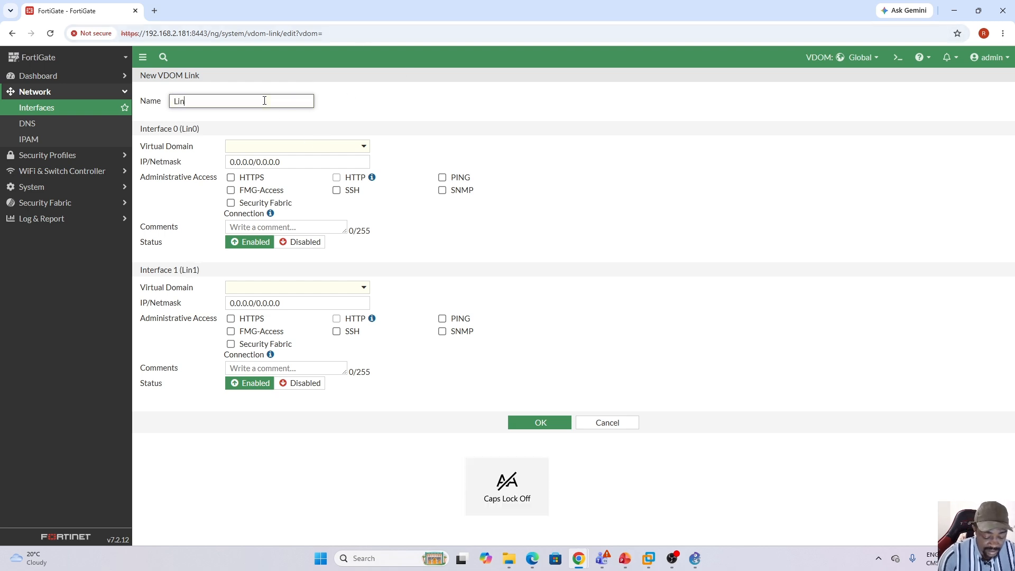
type("k_")
key("Caps_Lock")
type("T")
key("Caps_Lock")
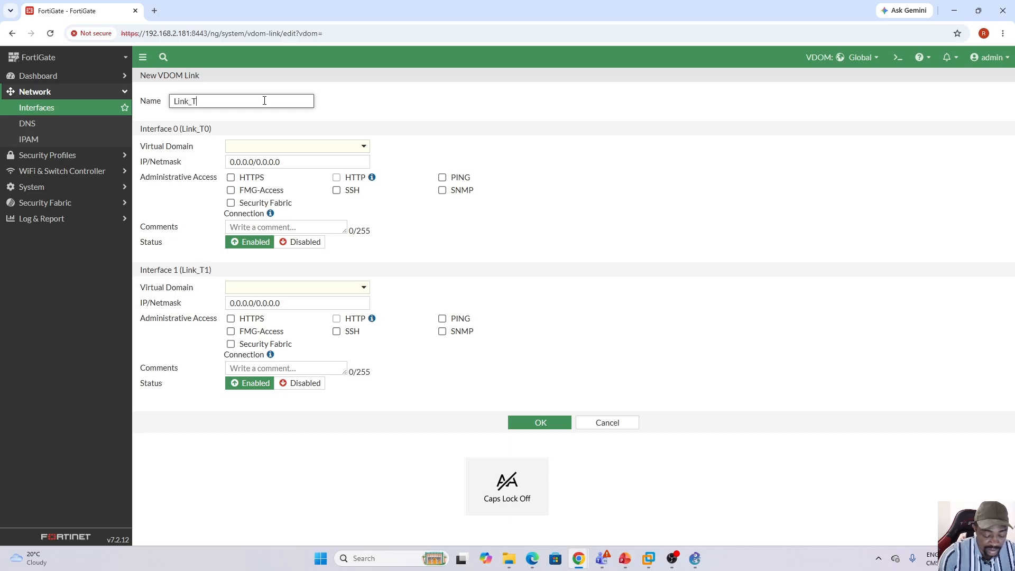
type("o_v")
key("Caps_Lock")
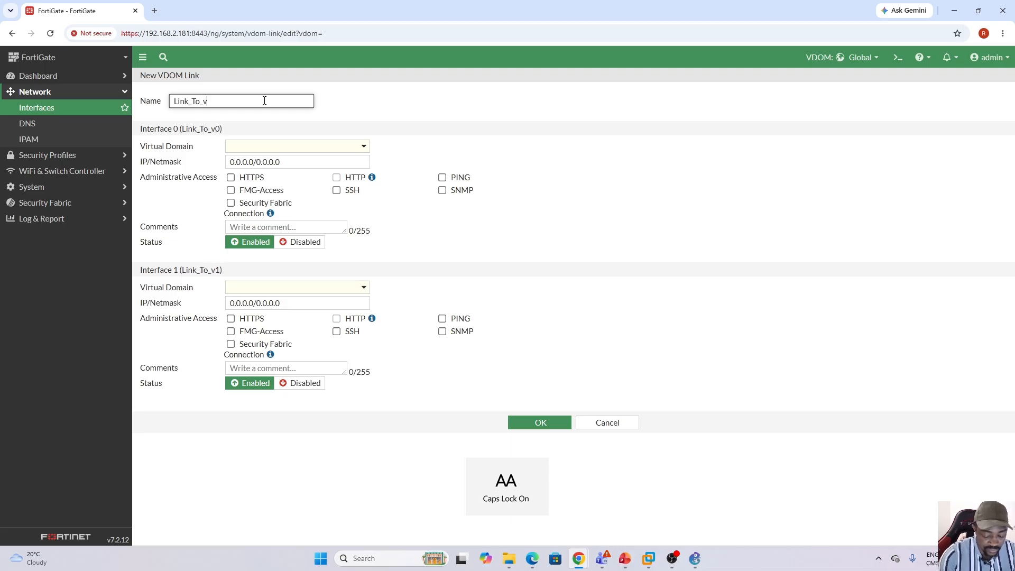
type("DA")
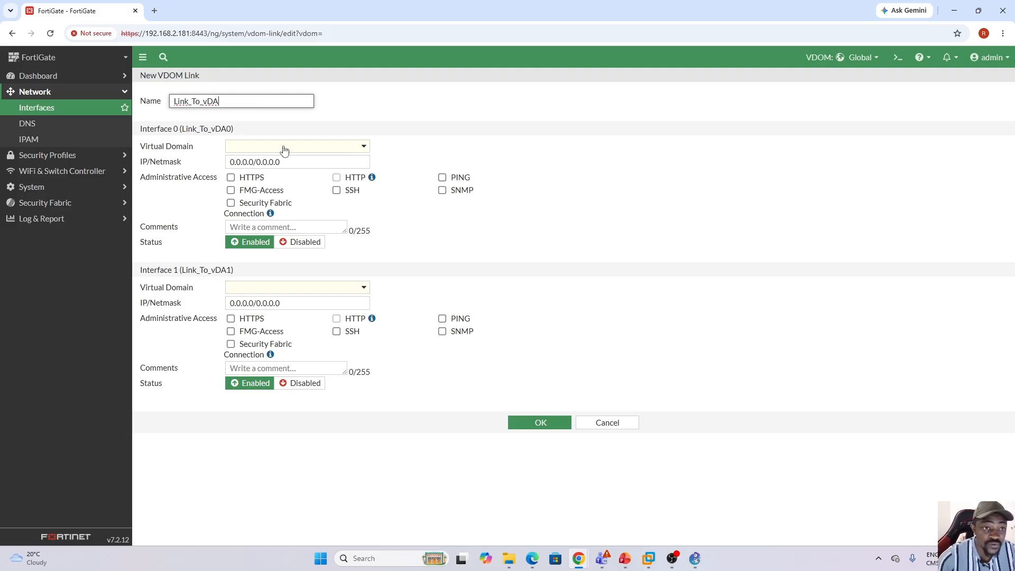
Assign Interface 0 of the link to the root virtual domain and Interface 1 to vDOM-A.
left_click(332, 150)
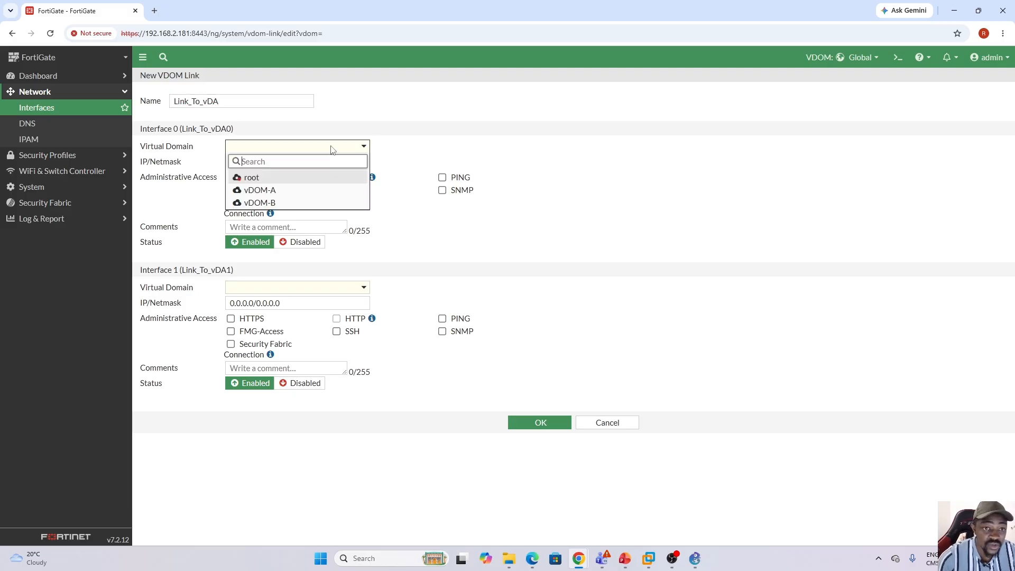
left_click(252, 177)
left_click(349, 295)
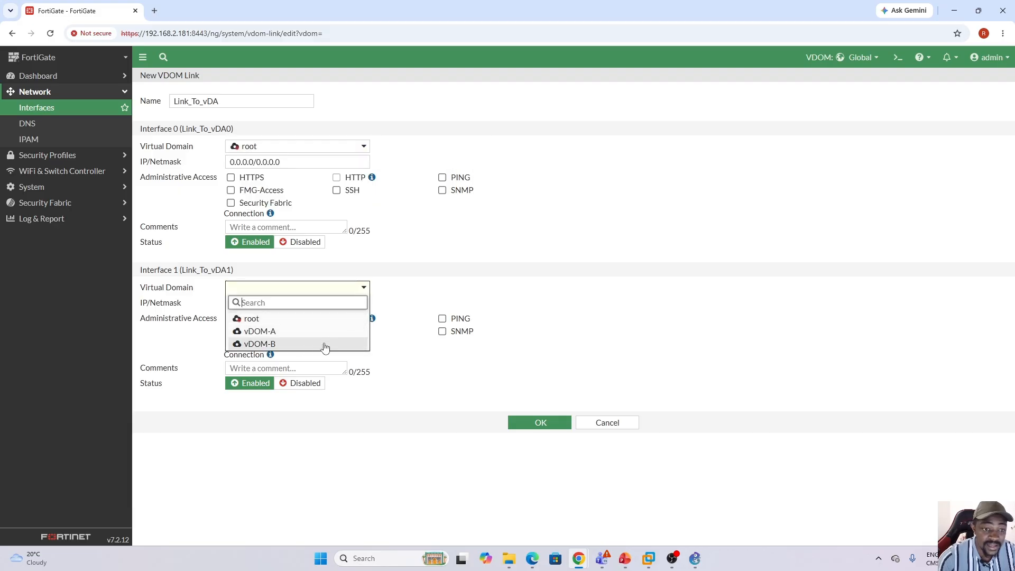
left_click(269, 332)
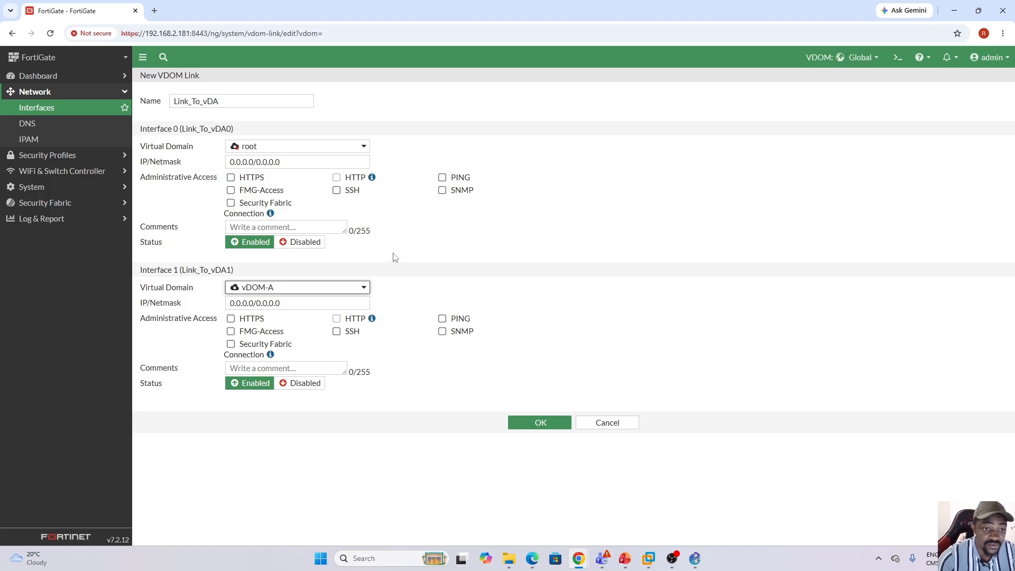
Set the IP/Netmask of Interface 0, on the root side of the link, to 192.168.100.1/30.
left_click(290, 164)
left_click_drag(291, 163, 215, 169)
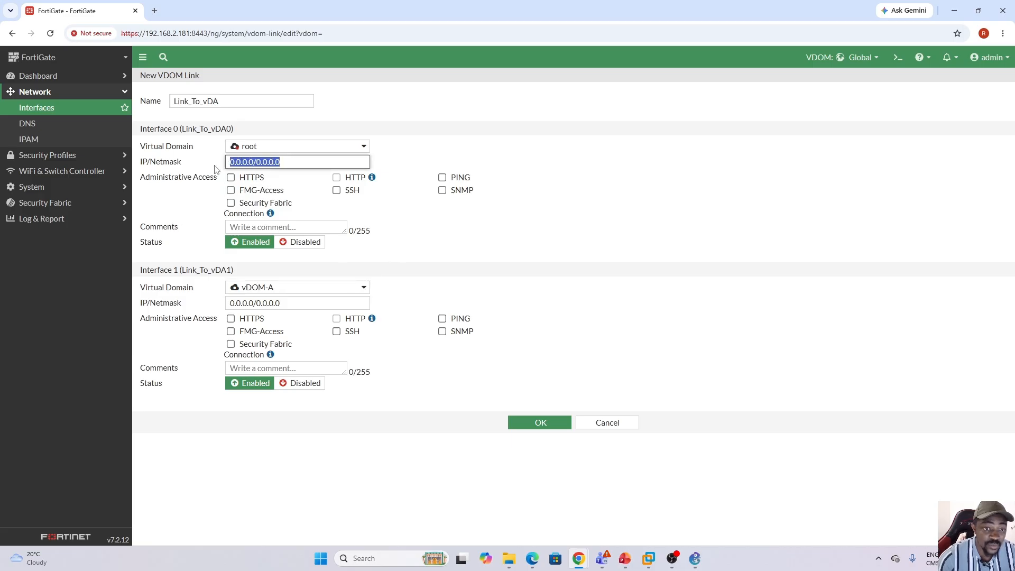
type("192.168.")
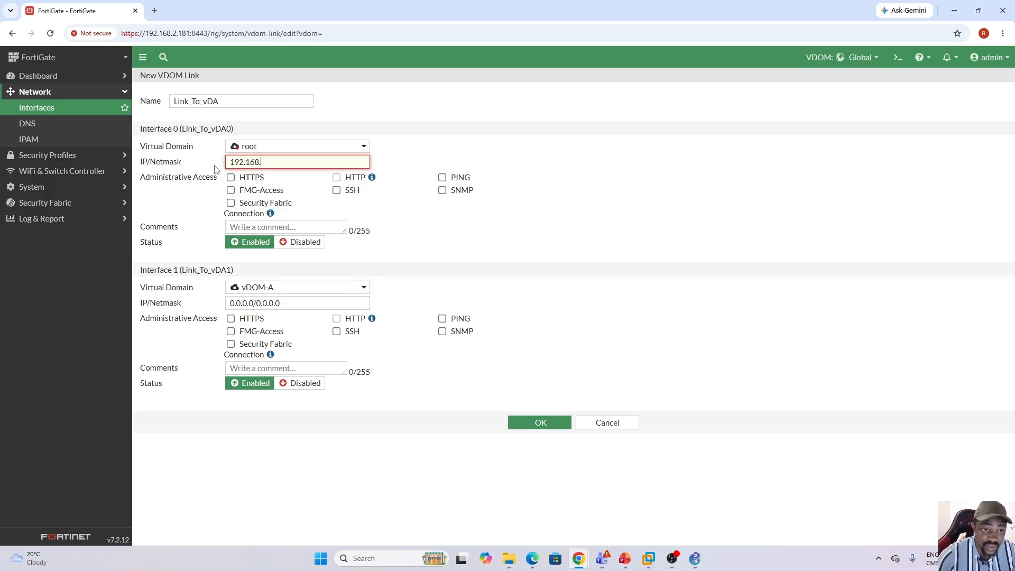
type("100.")
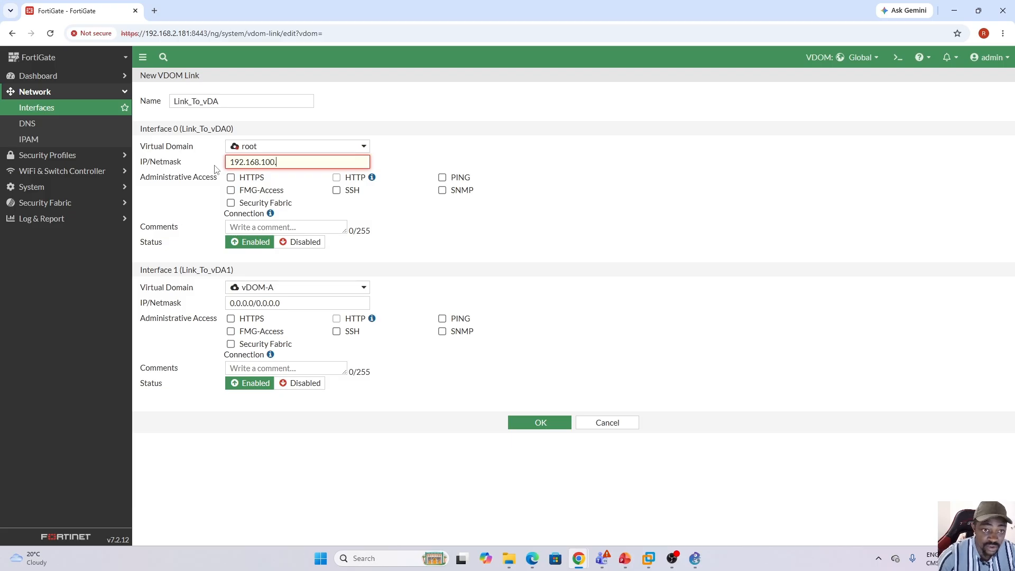
type("1")
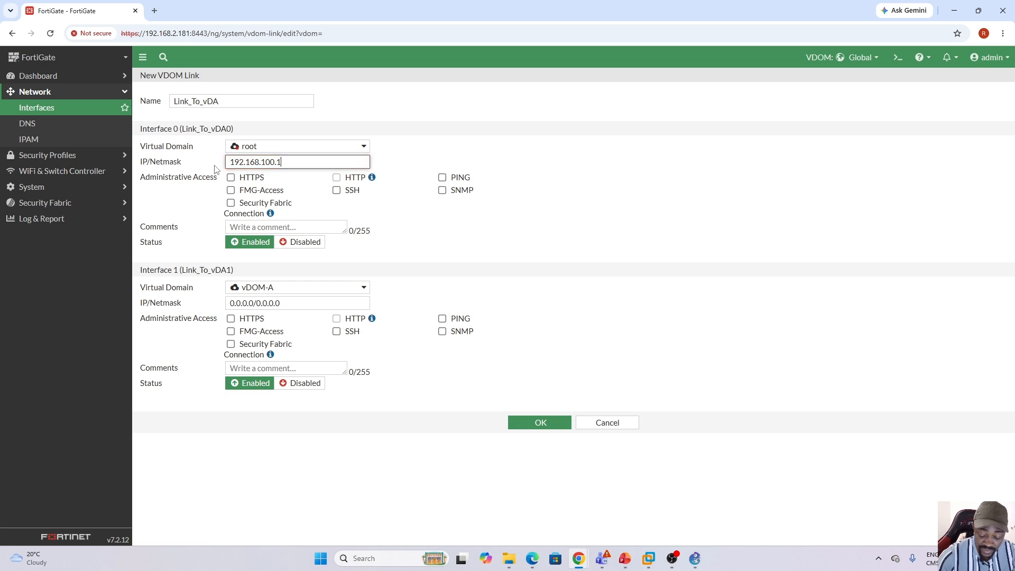
type("/30")
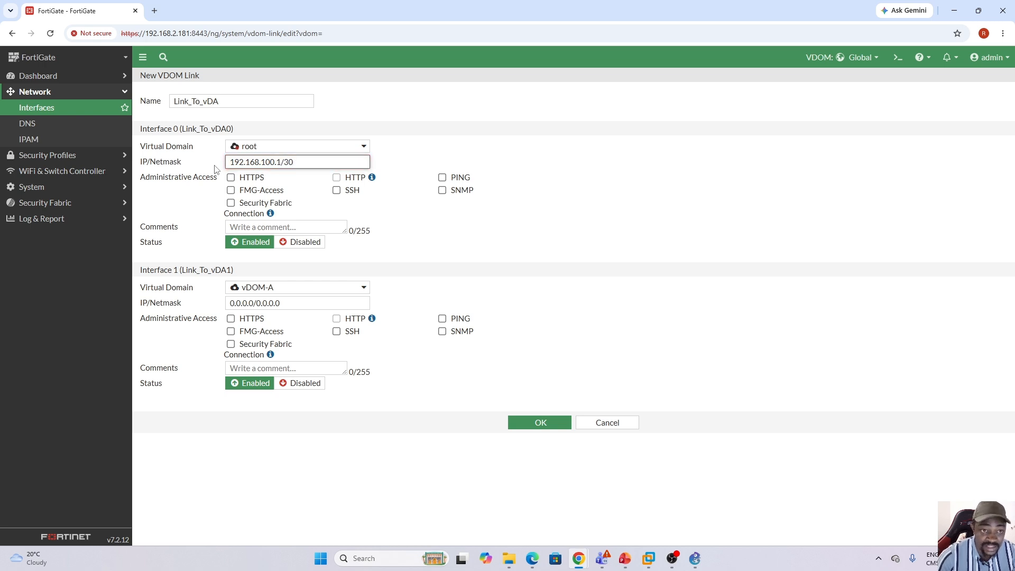
Copy the Interface 0 address to Interface 1 and change it to 192.168.100.2/30.
triple_click(277, 164)
key("ctrl+c")
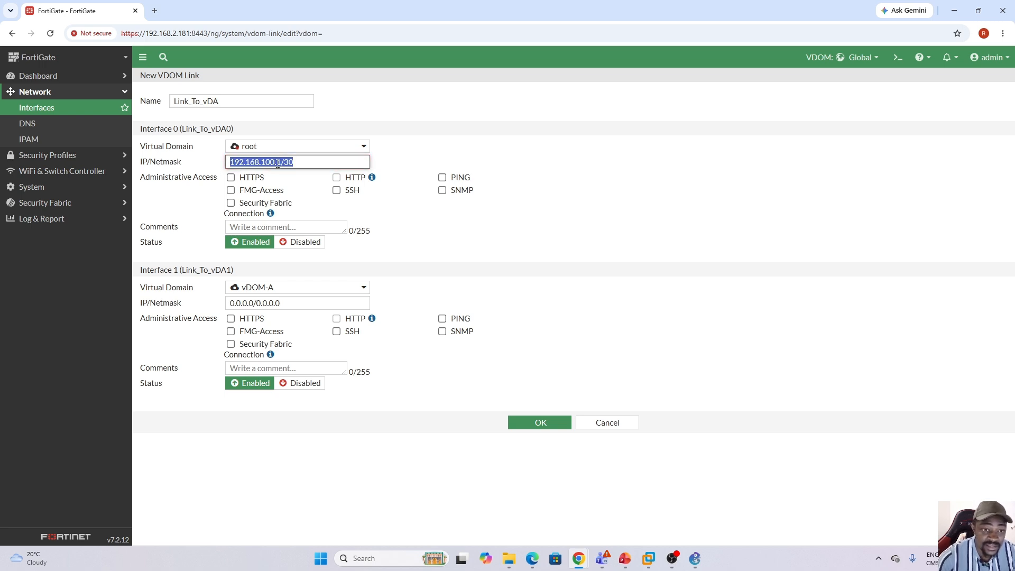
left_click_drag(285, 304, 227, 305)
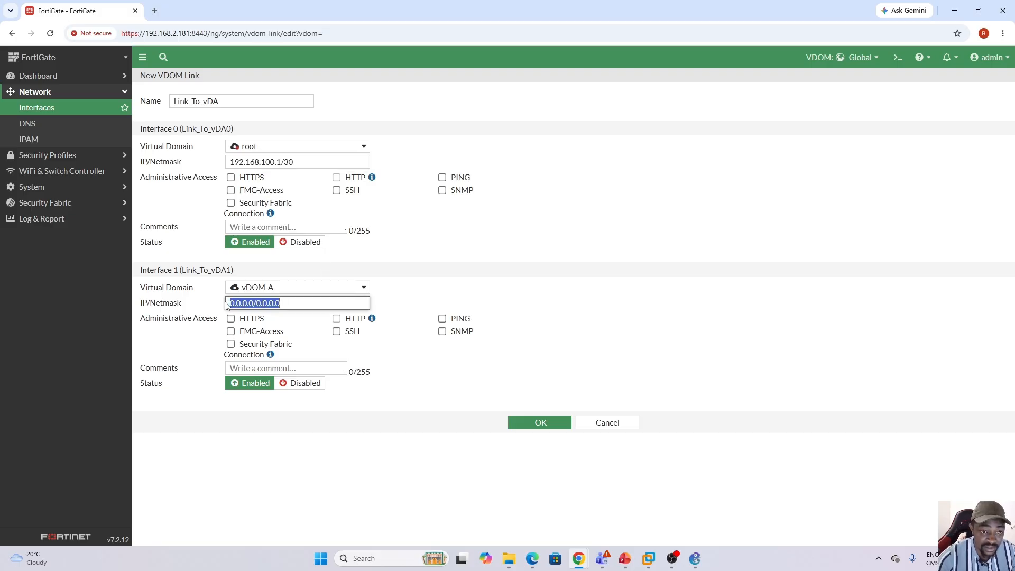
key("ctrl+v")
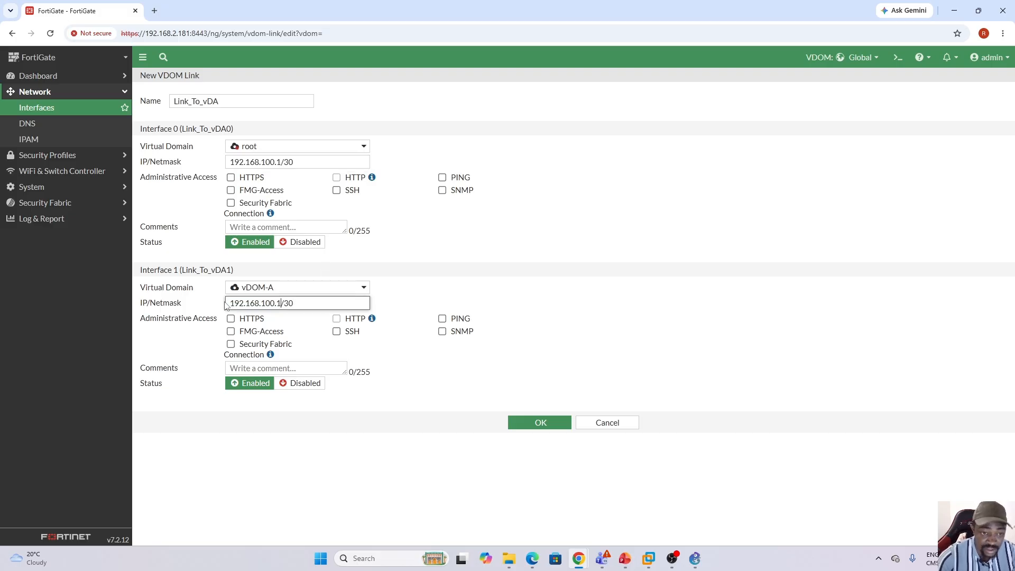
key("BackSpace")
type("2")
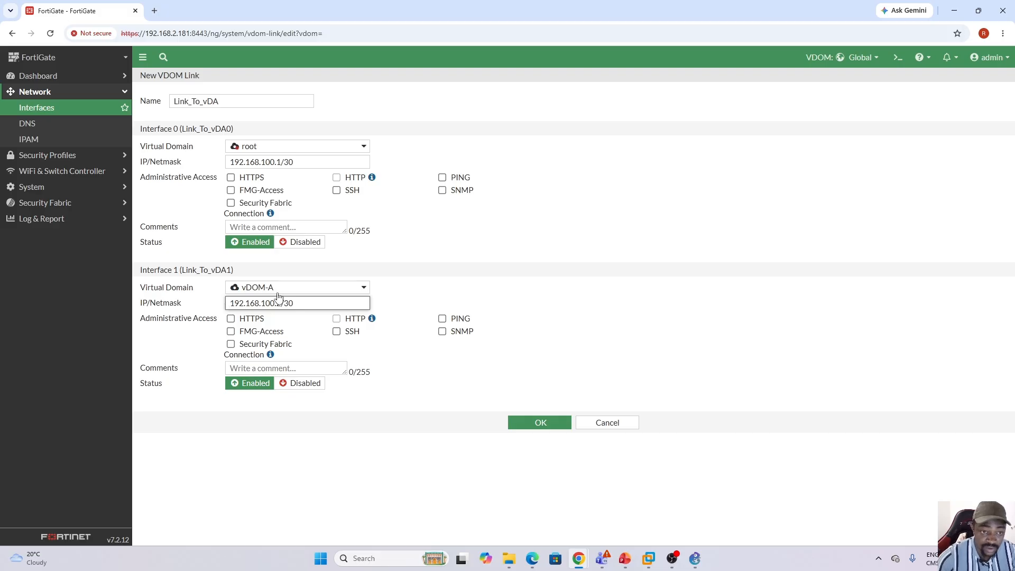
Allow PING administrative access on both interfaces of Link_To_vDA and save the VDOM link.
left_click(443, 178)
left_click(443, 319)
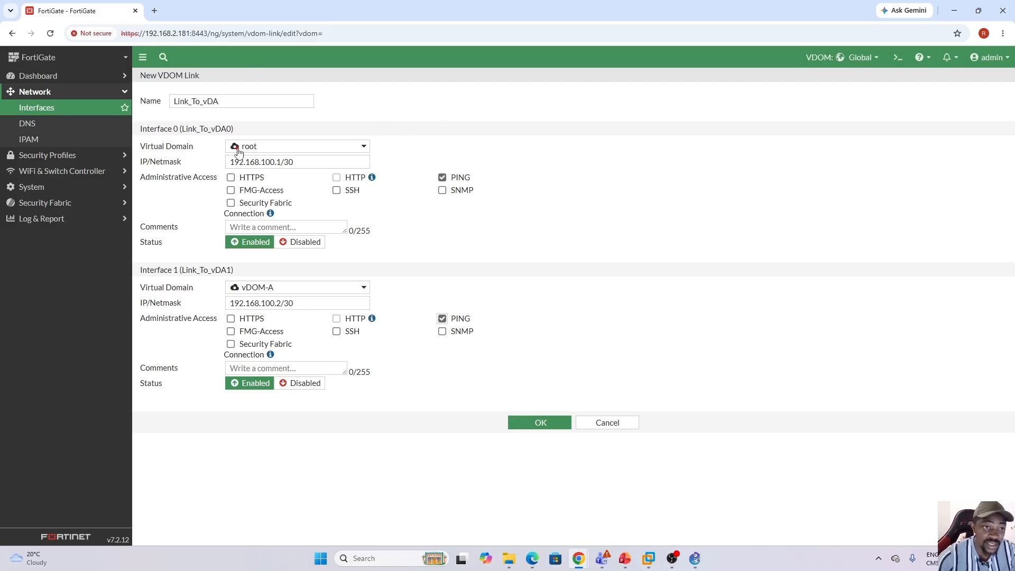
left_click_drag(141, 128, 239, 132)
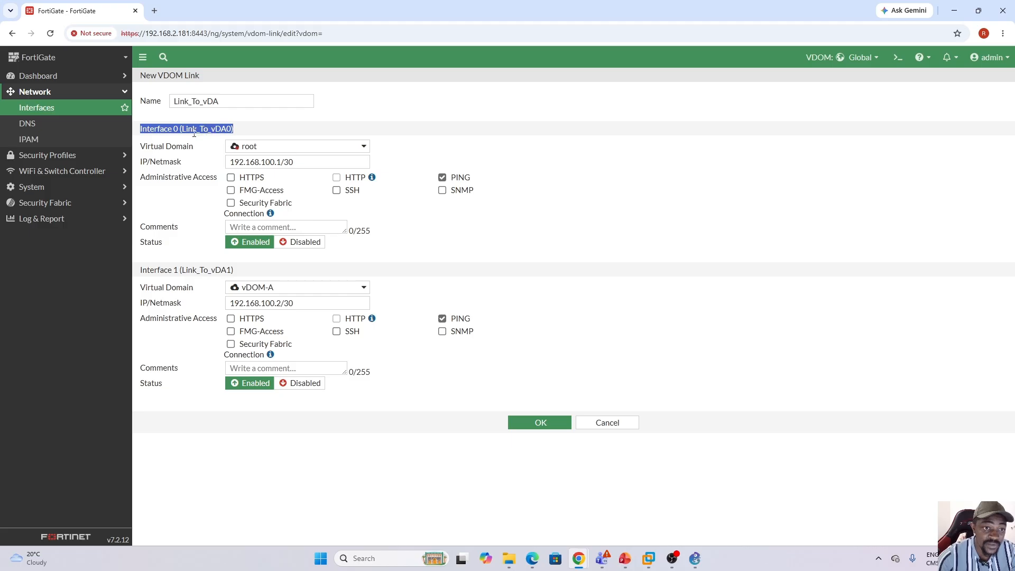
left_click(231, 129)
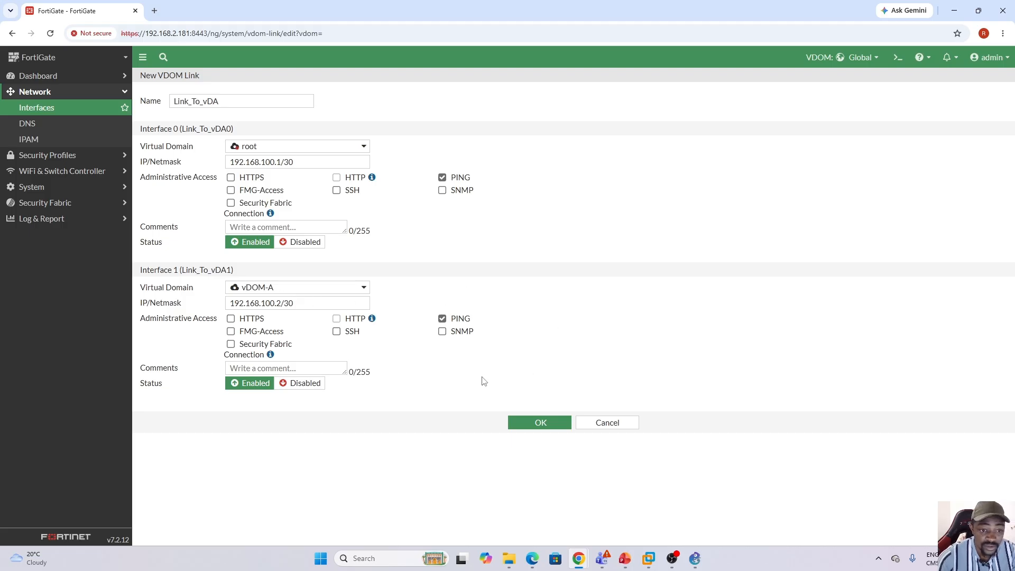
left_click(544, 425)
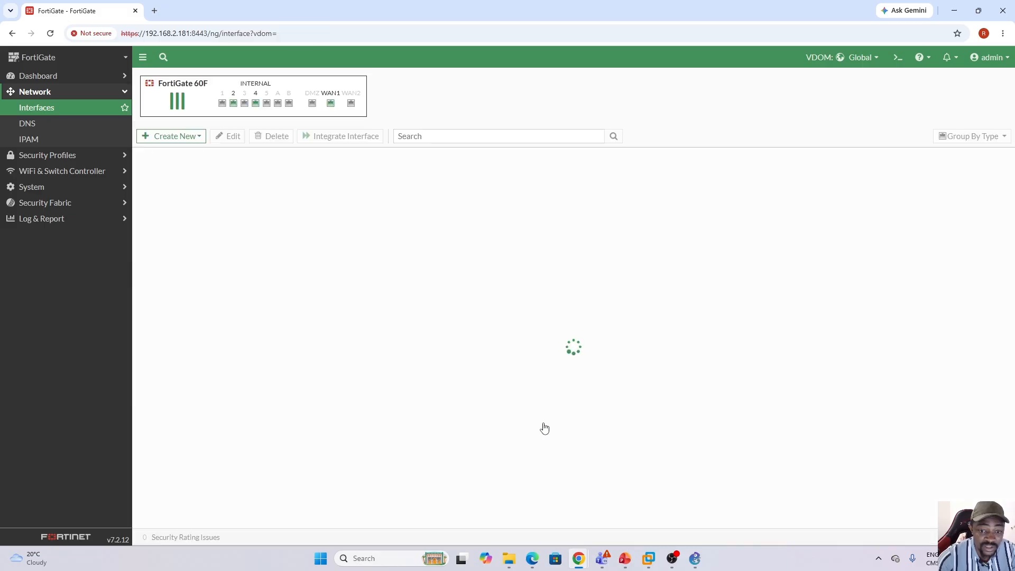
Start creating another VDOM link and name it Link_To_vDB.
left_click(199, 137)
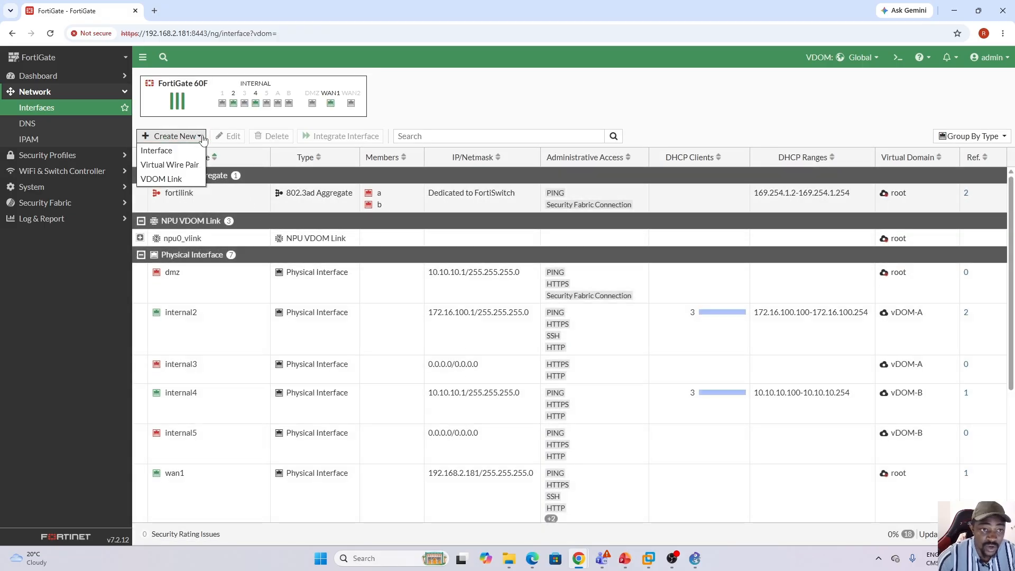
left_click(178, 180)
left_click(242, 99)
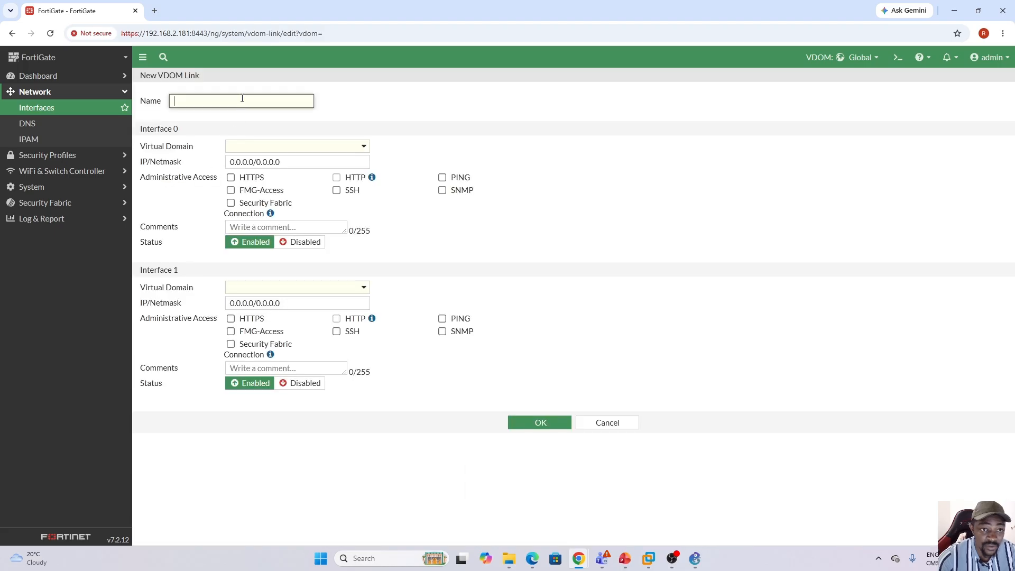
key("Caps_Lock")
type("L")
key("Caps_Lock")
type("ink_")
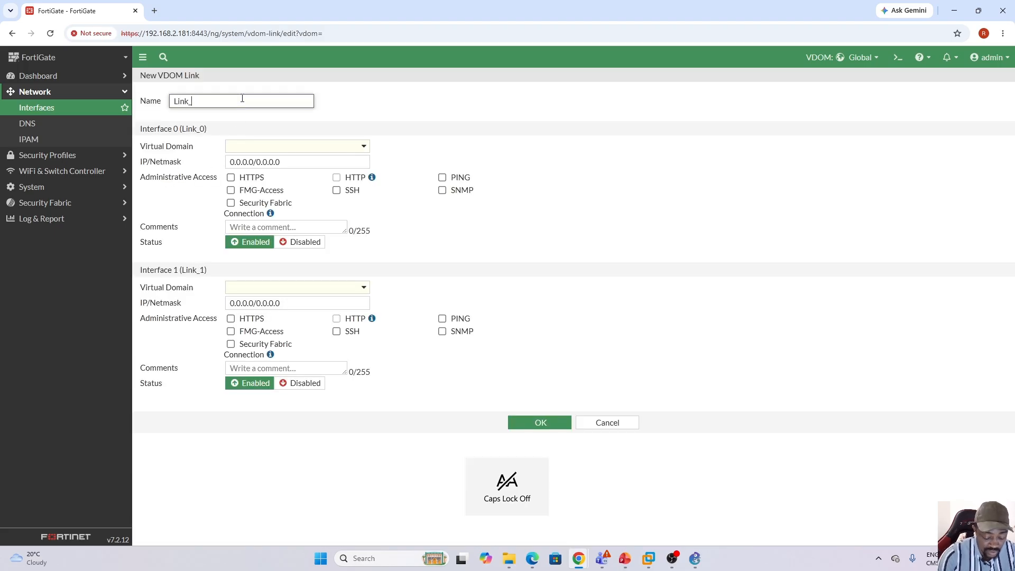
key("Caps_Lock")
type("T")
key("Caps_Lock")
type("o_v")
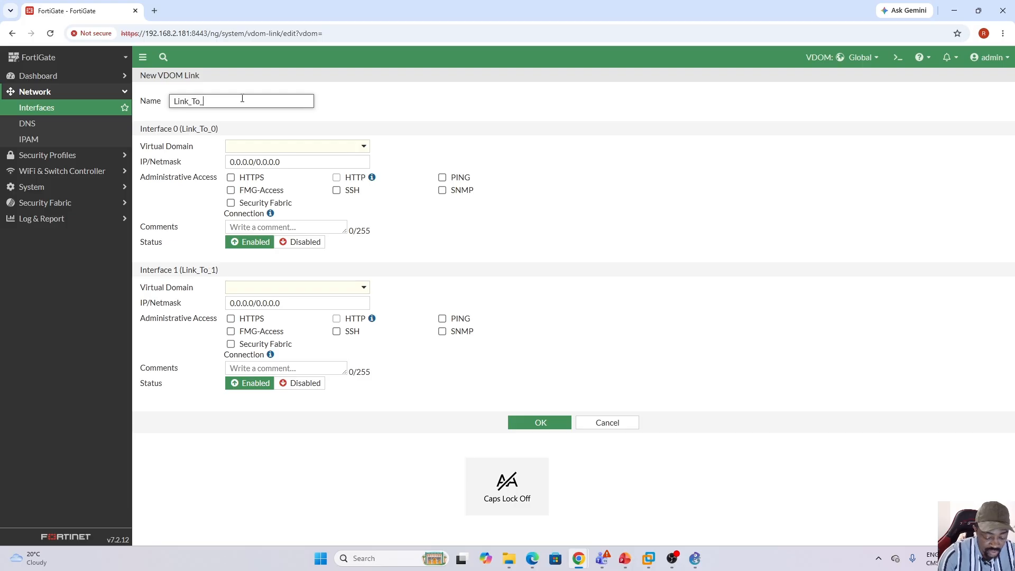
key("Caps_Lock")
type("DB")
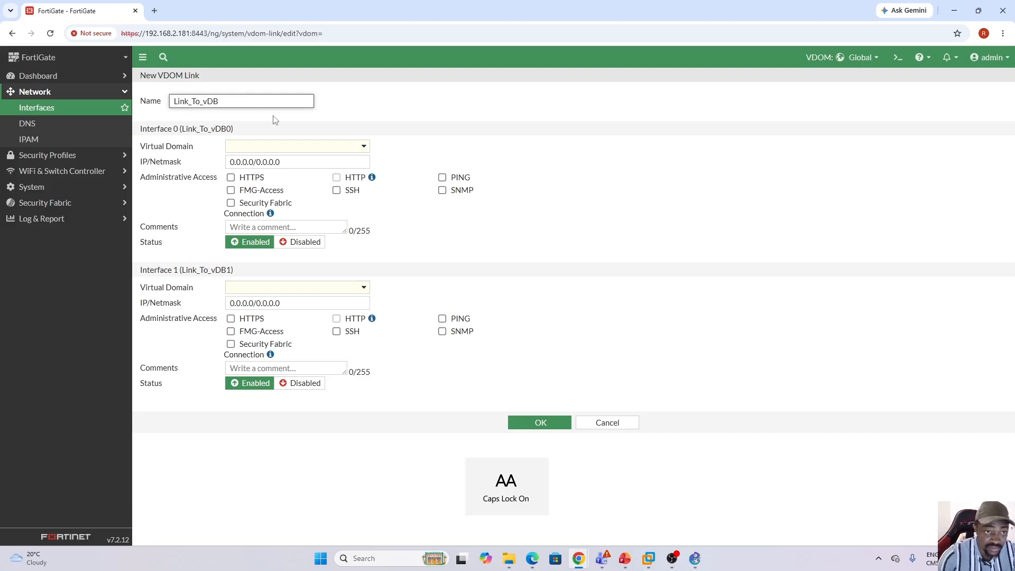
Assign Interface 0 of Link_To_vDB to the root virtual domain and Interface 1 to vDOM-B.
left_click(365, 148)
left_click(268, 180)
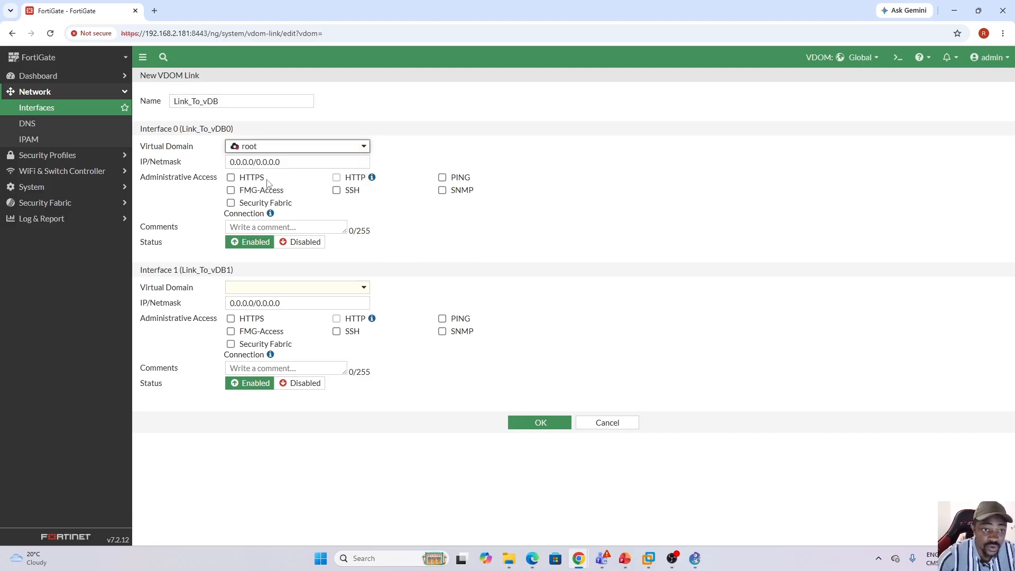
left_click(366, 288)
left_click(317, 344)
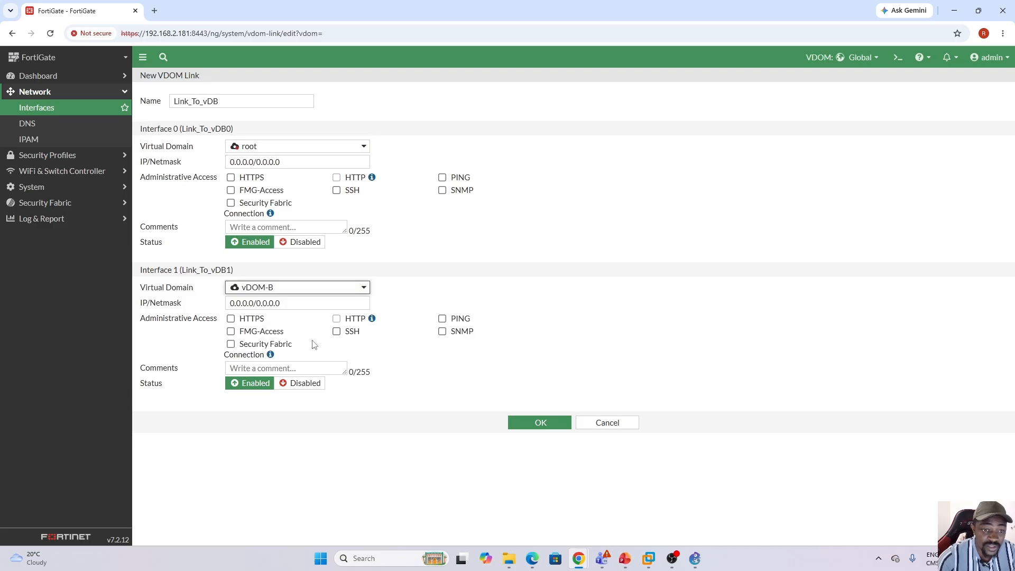
Set the IP/Netmask of Interface 0 of Link_To_vDB to 192.168.200.1/30.
triple_click(284, 163)
type("192.168.")
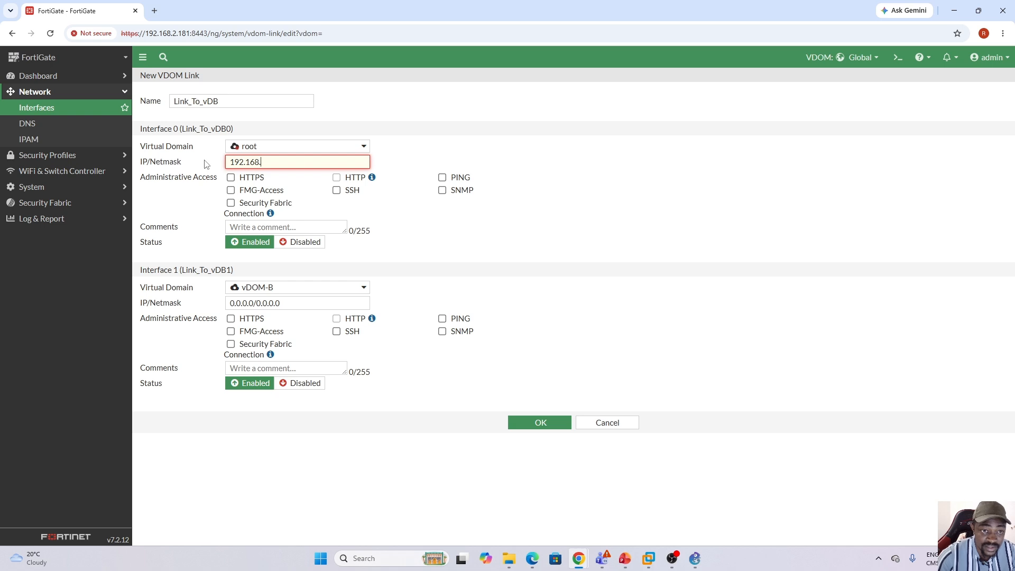
type("200.1/")
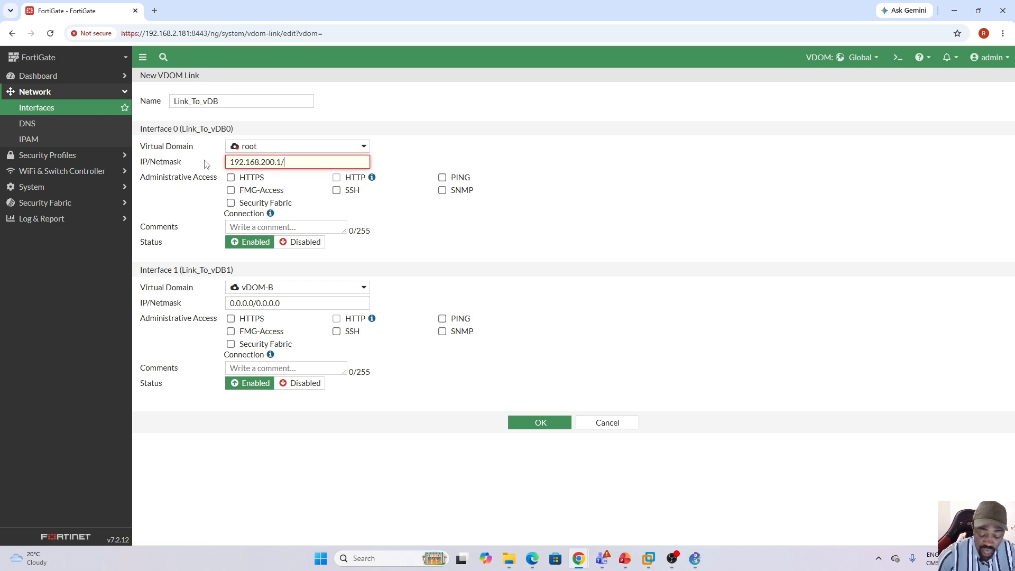
type("30")
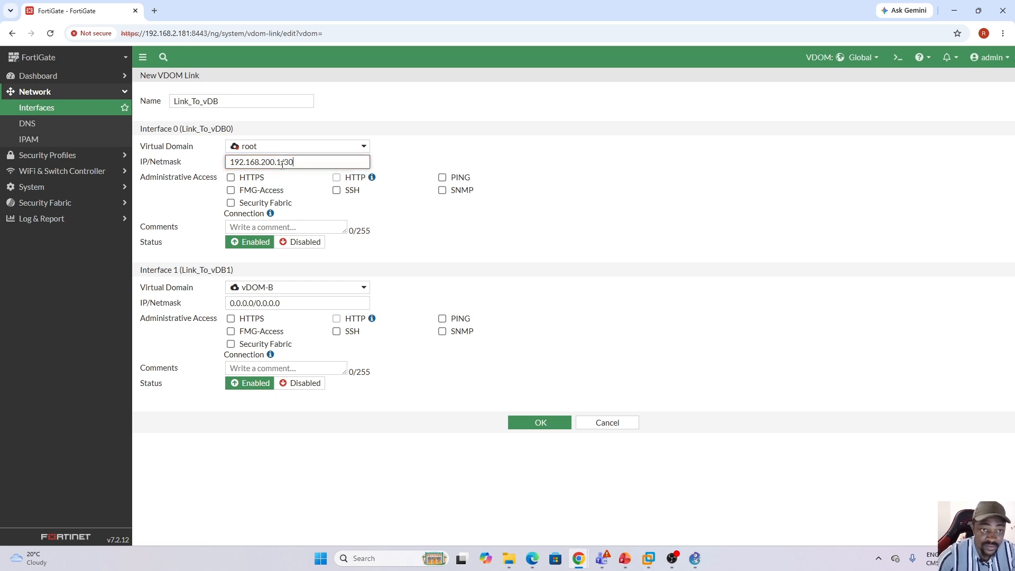
Reuse the root-side address for Interface 1 of Link_To_vDB, changing it to 192.168.200.2/30.
triple_click(282, 164)
key("ctrl+c")
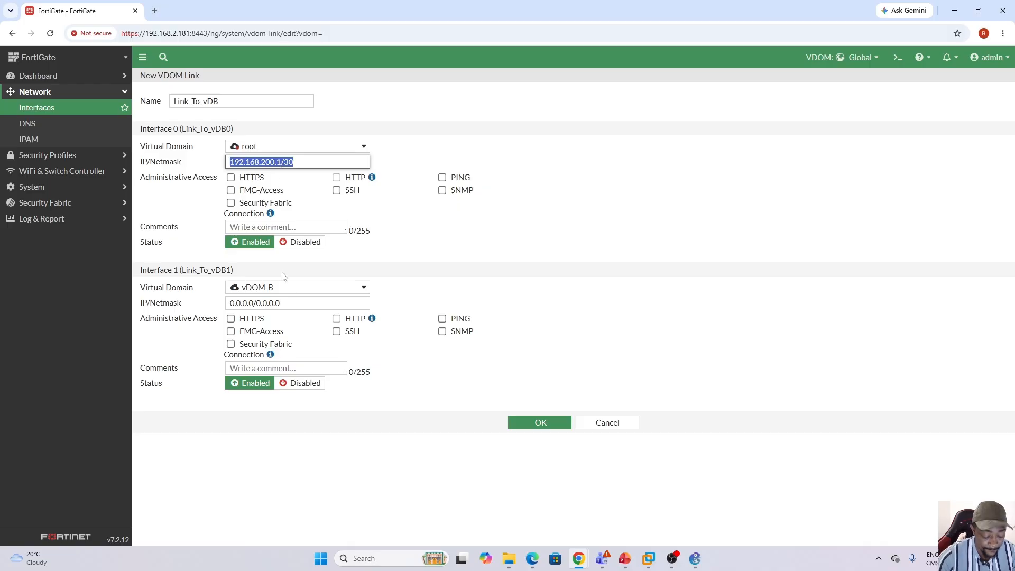
triple_click(286, 303)
key("ctrl+v")
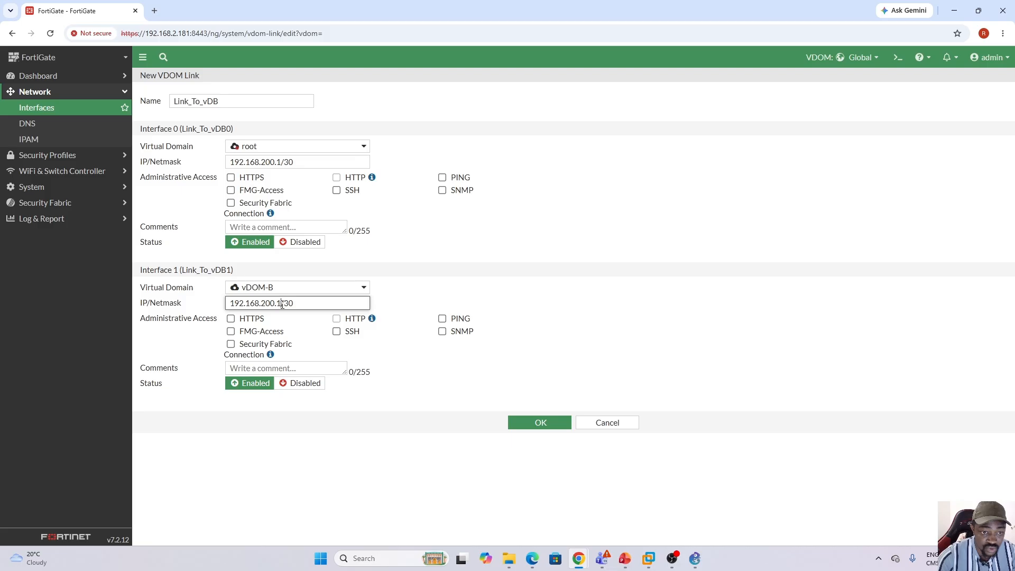
key("BackSpace")
type("2")
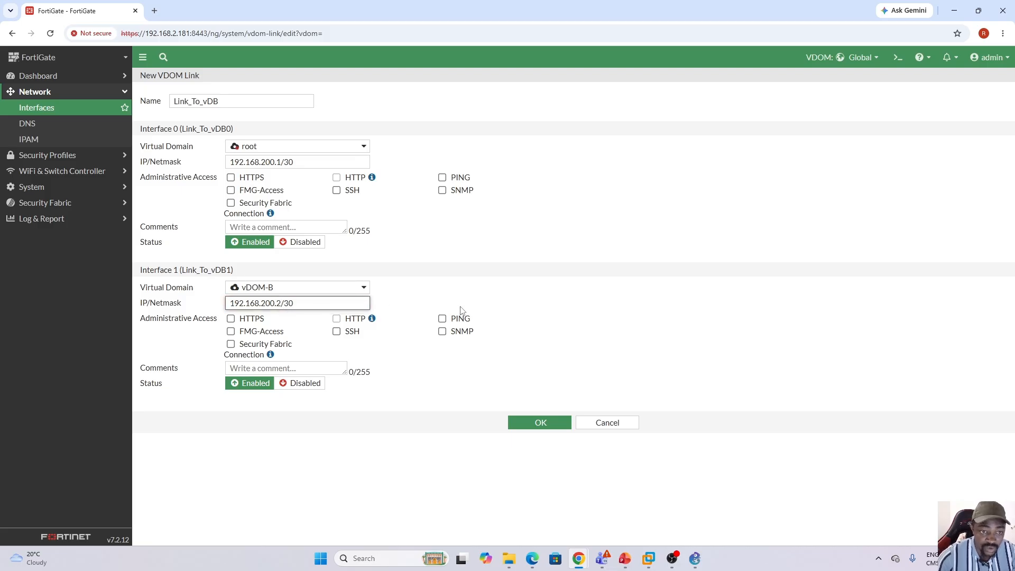
left_click(587, 301)
Allow PING administrative access on both interfaces of Link_To_vDB and save the VDOM link.
left_click(442, 177)
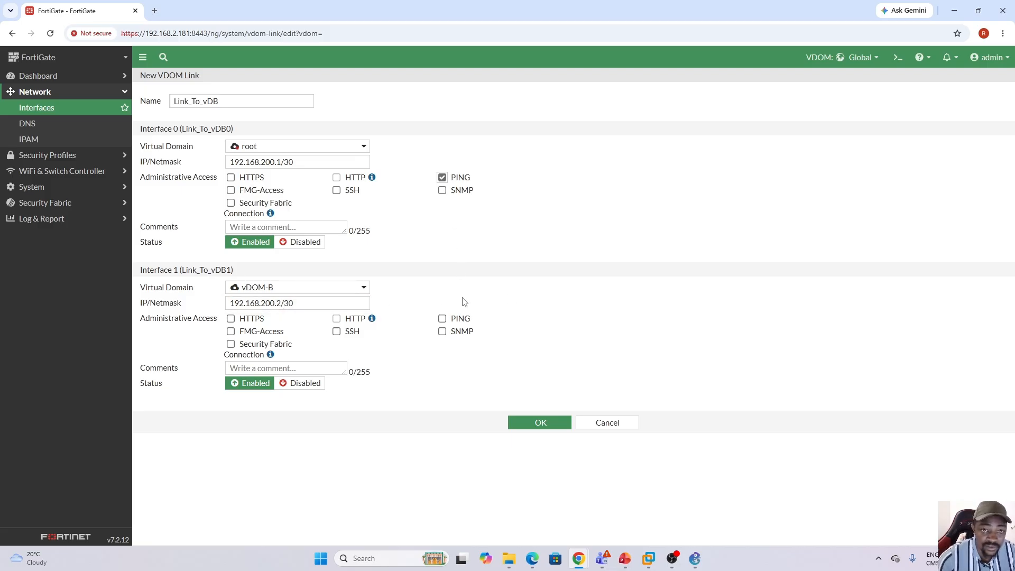
left_click(443, 319)
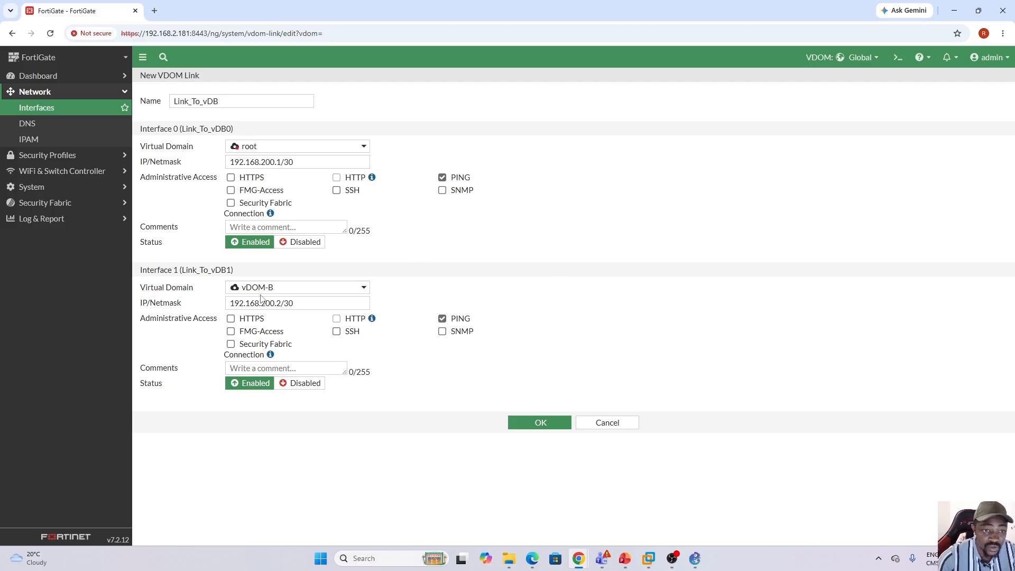
left_click(541, 424)
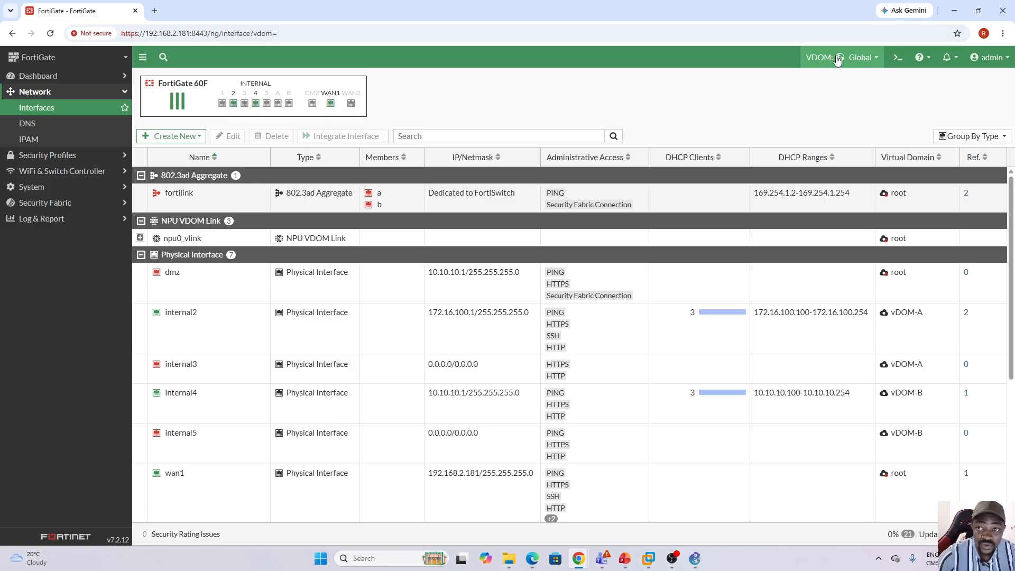
Expand Link_To_vDA and Link_To_vDB in the interface list and review their member interfaces' addresses, access and virtual domains.
scroll(1010, 218, "down", 4)
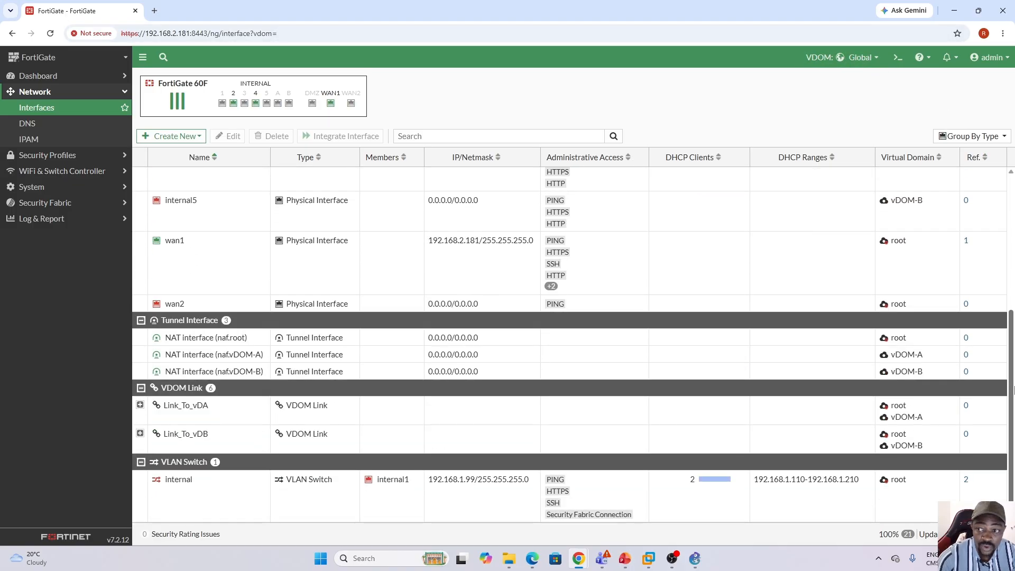
left_click(137, 406)
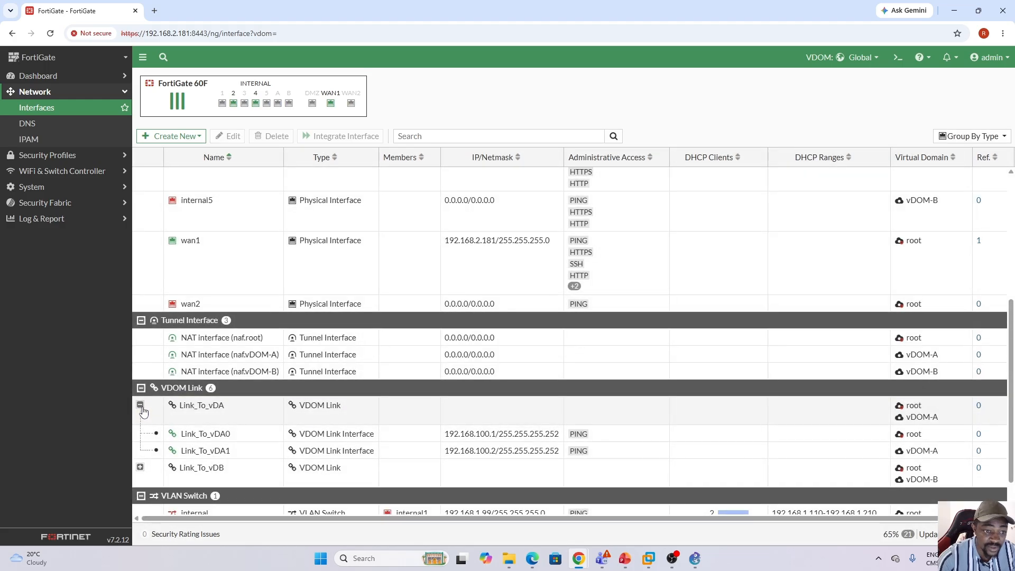
left_click(140, 468)
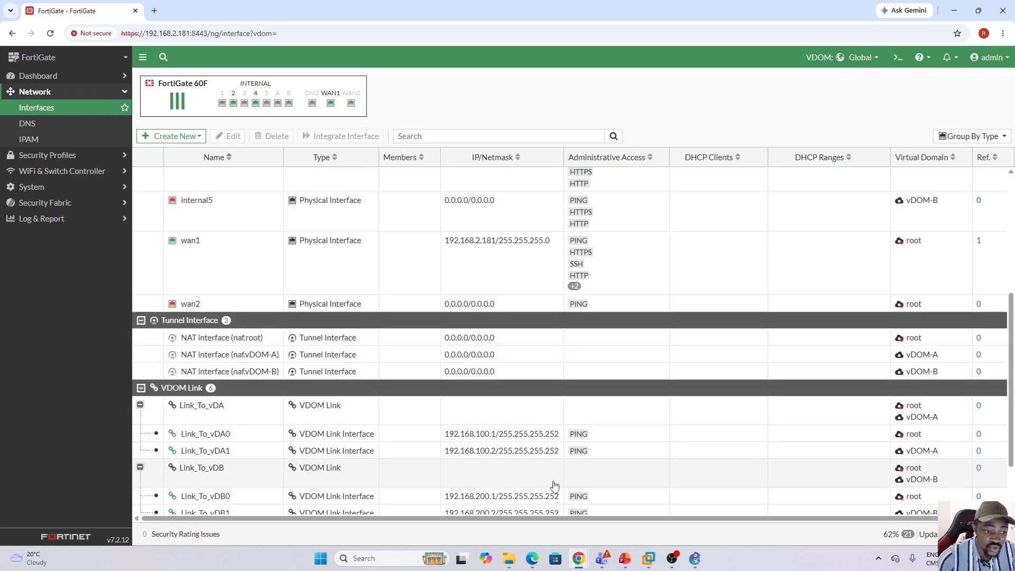
scroll(1009, 381, "down", 1)
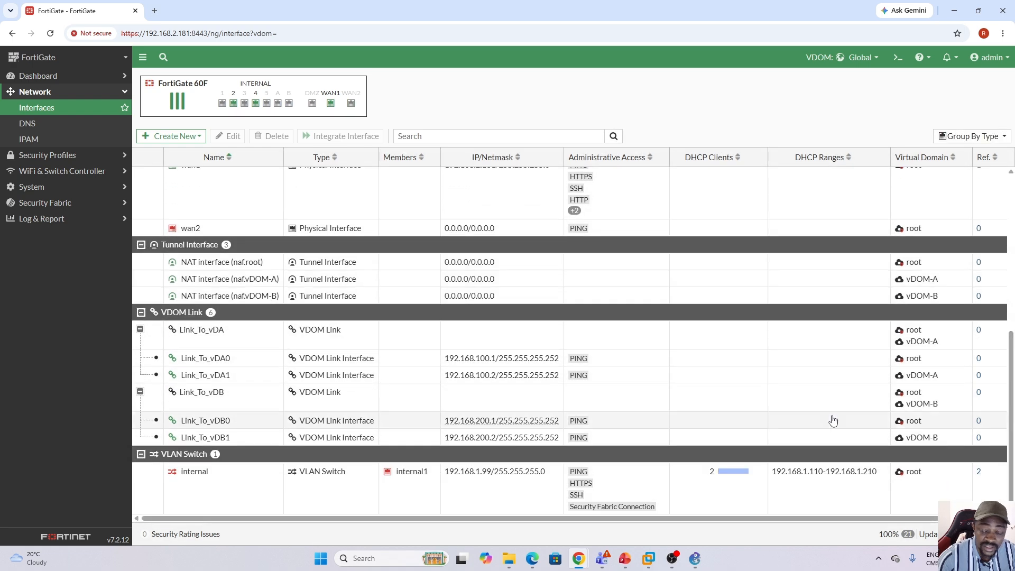
left_click(398, 344)
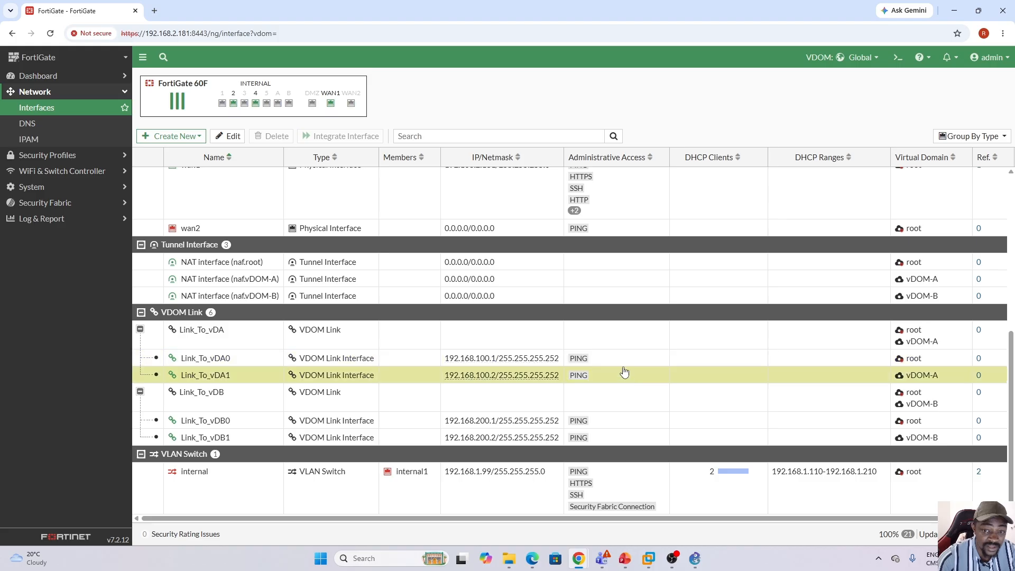
left_click(952, 379)
left_click(950, 365)
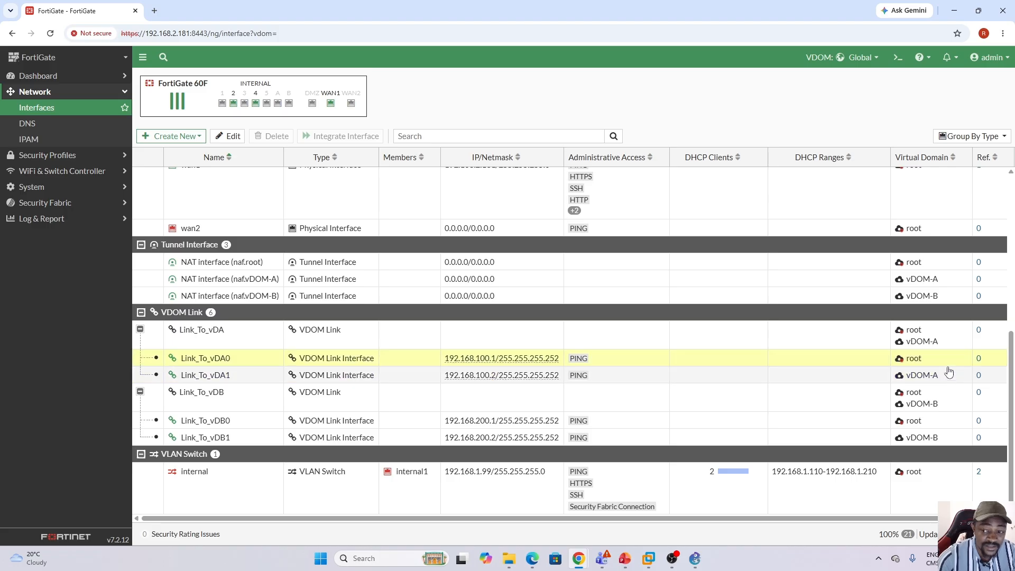
Check which virtual domain each member interface of Link_To_vDB belongs to in the global interface list.
left_click(381, 403)
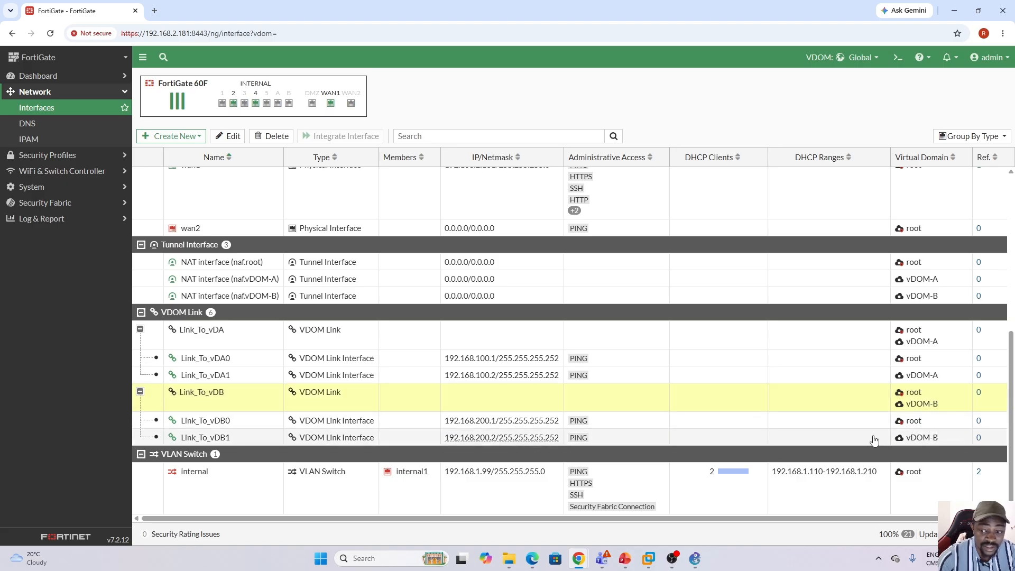
left_click(834, 426)
left_click(836, 439)
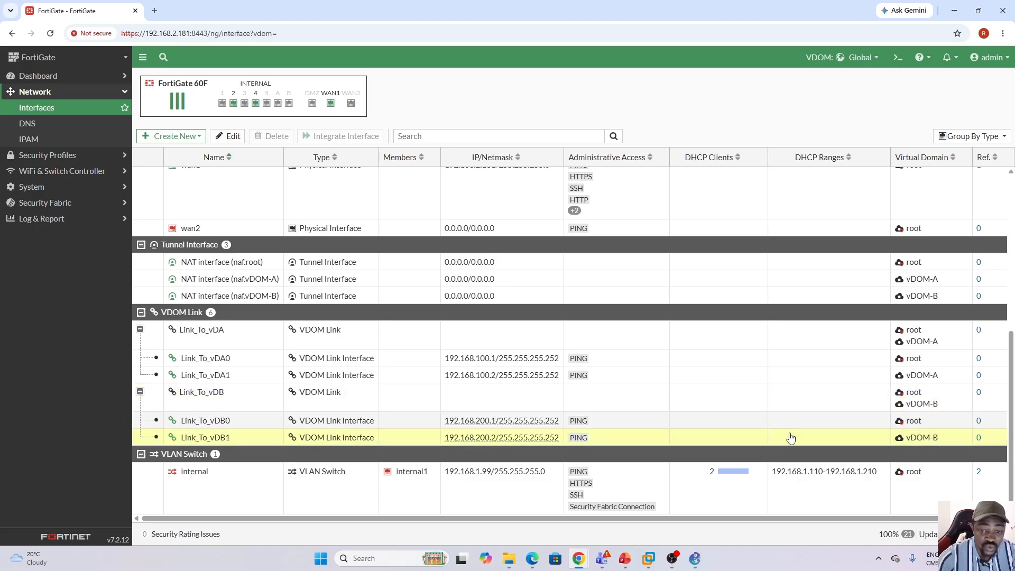
Switch to the root VDOM and expand Link_To_vDA and Link_To_vDB to inspect the root-side link interfaces.
left_click(877, 60)
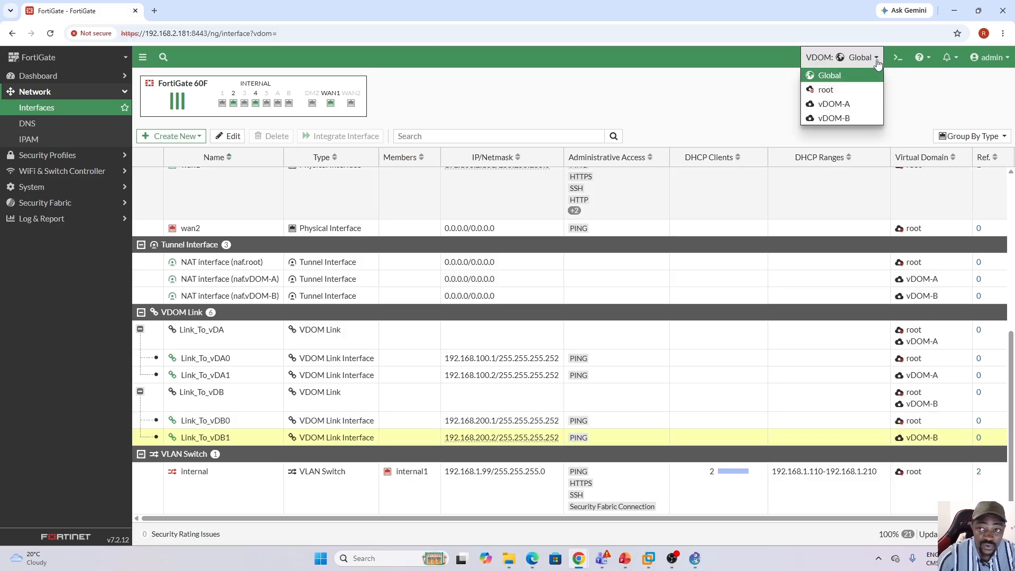
left_click(842, 91)
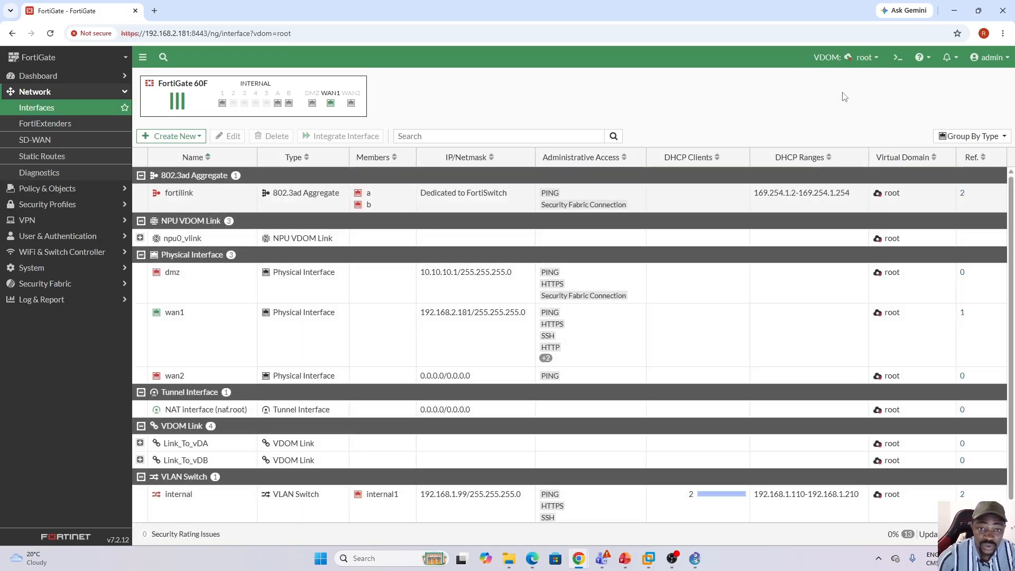
scroll(423, 297, "down", 1)
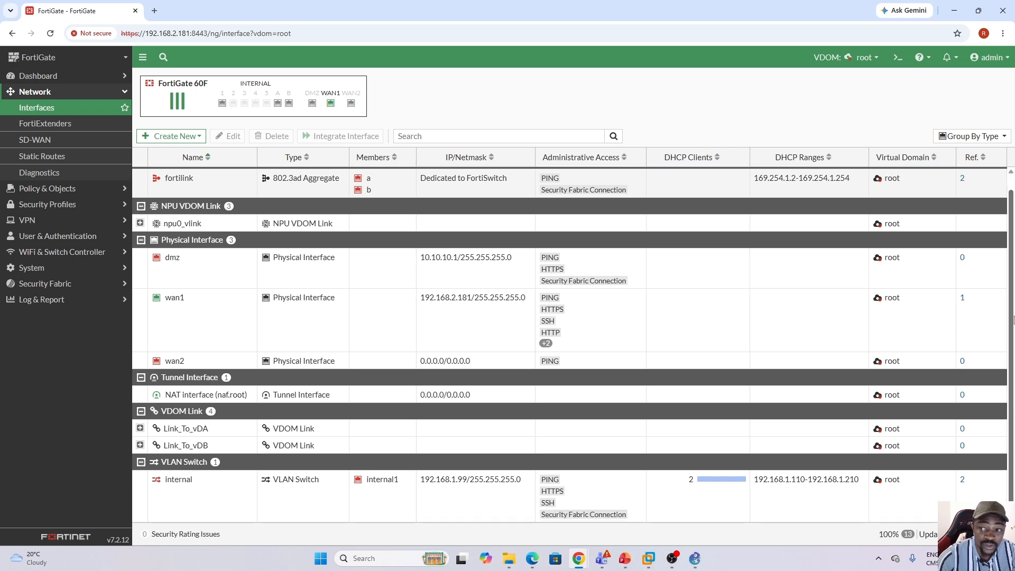
left_click(140, 428)
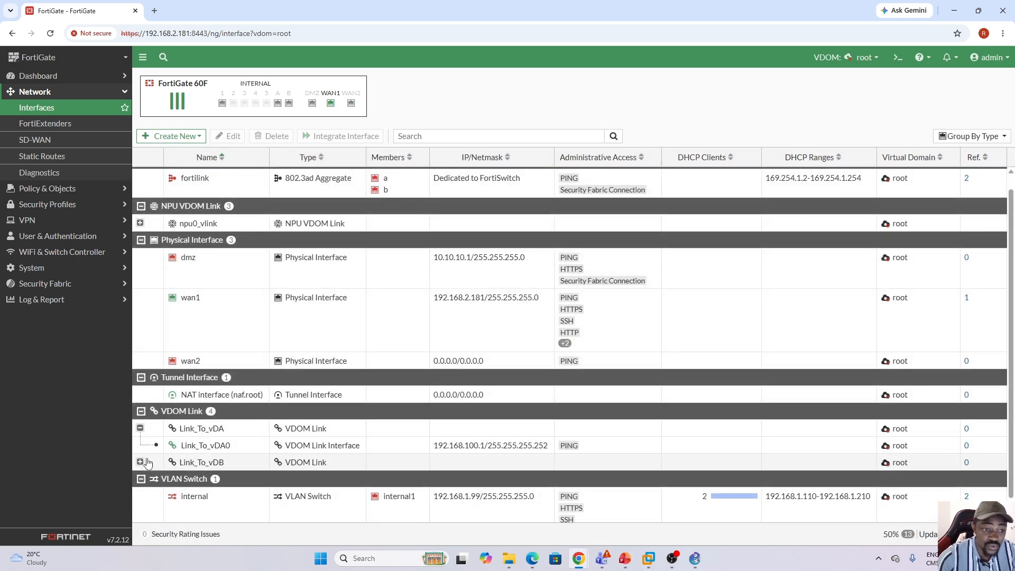
left_click(139, 463)
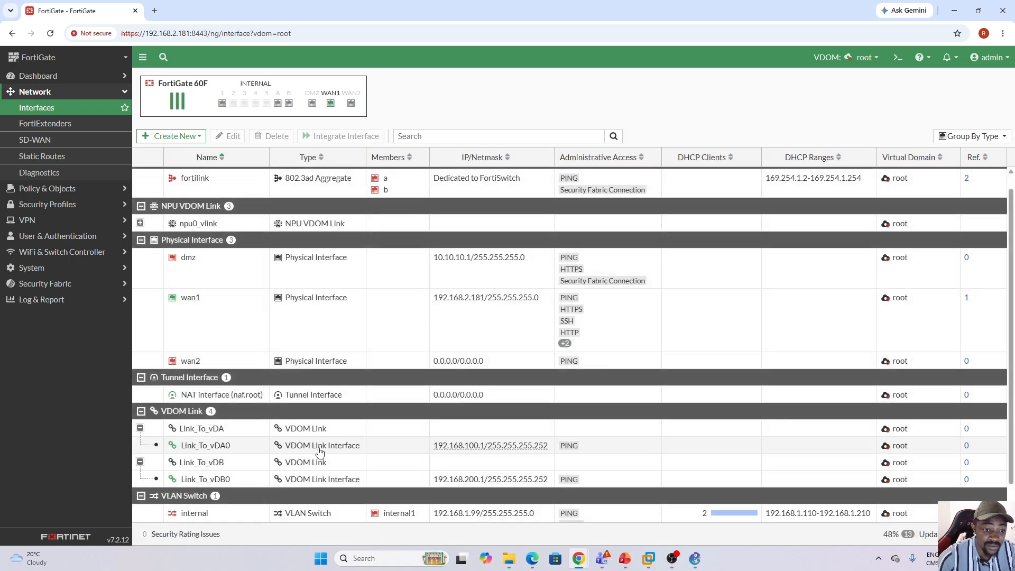
left_click(384, 450)
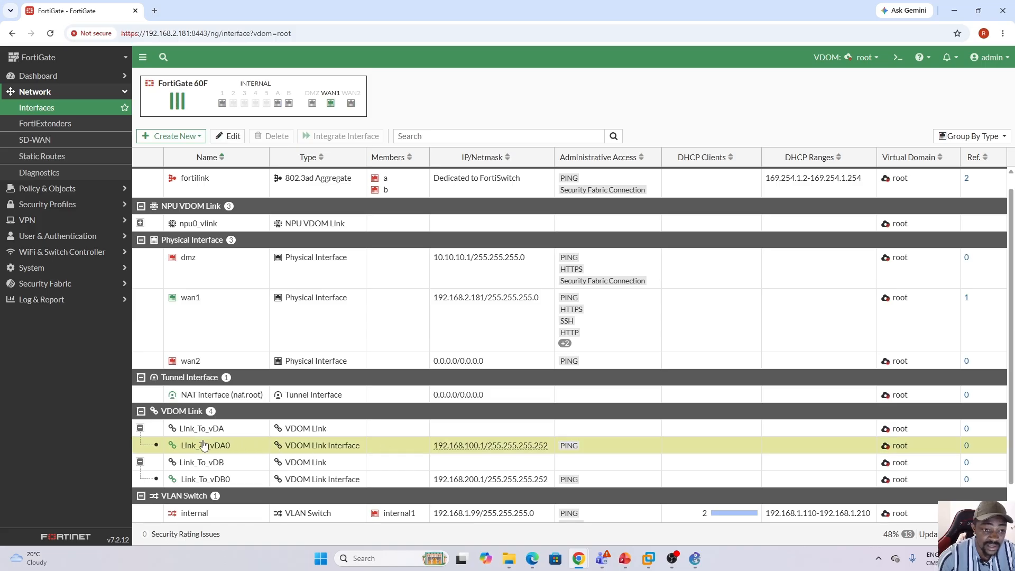
left_click(256, 480)
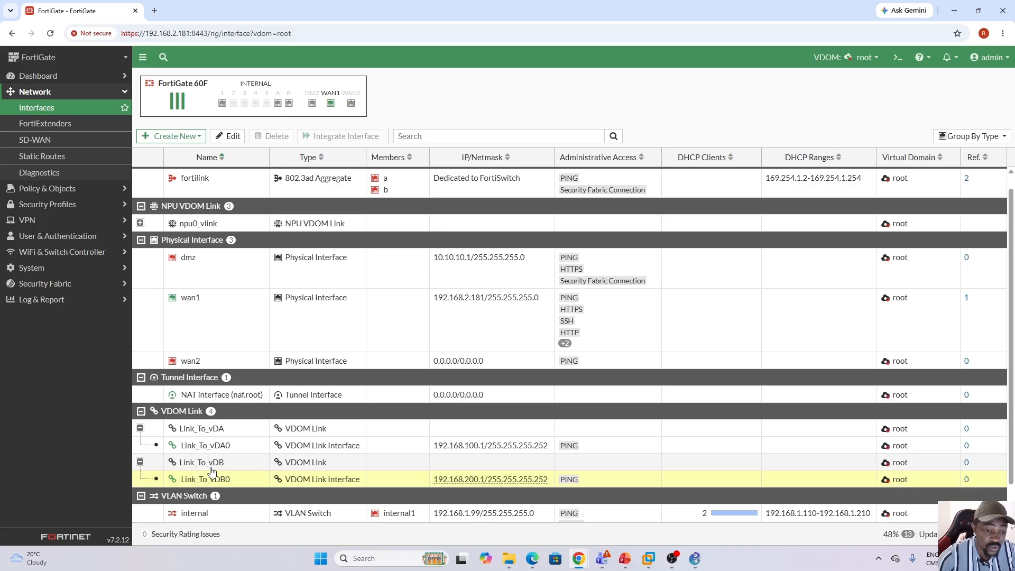
Switch to vDOM-A and expand Link_To_vDA to inspect its link interface on that side.
left_click(874, 61)
left_click(841, 105)
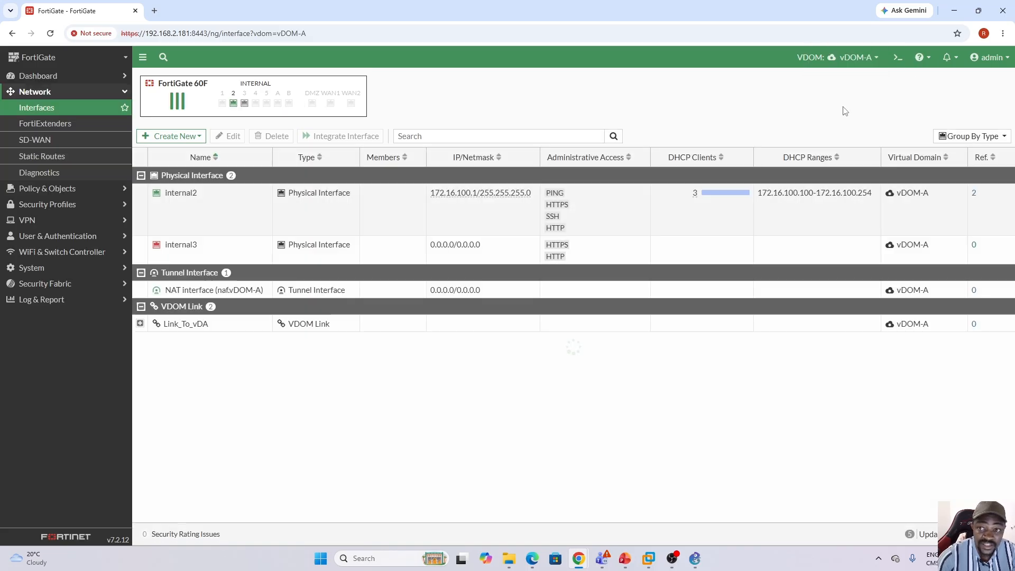
left_click(140, 324)
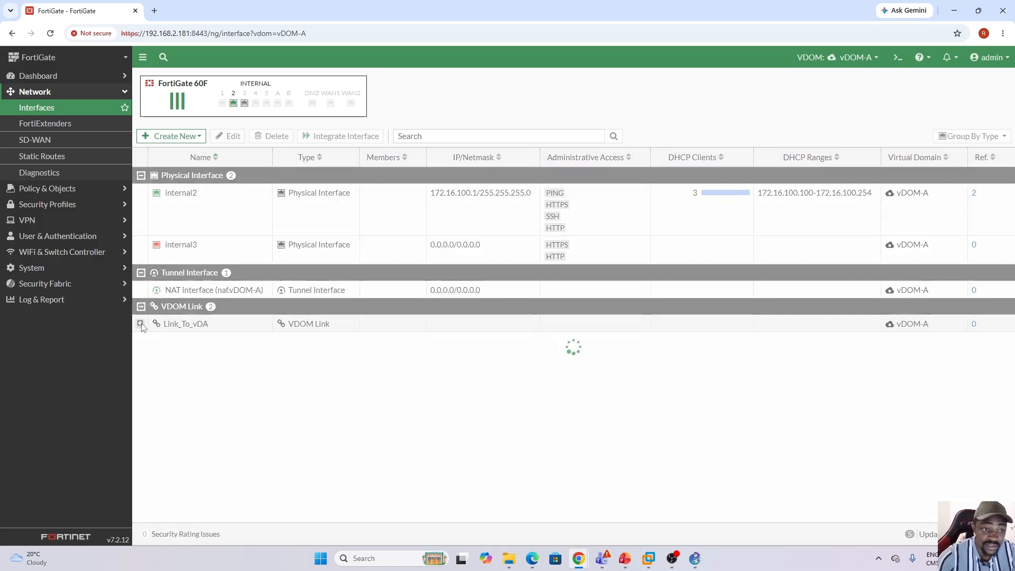
left_click(255, 345)
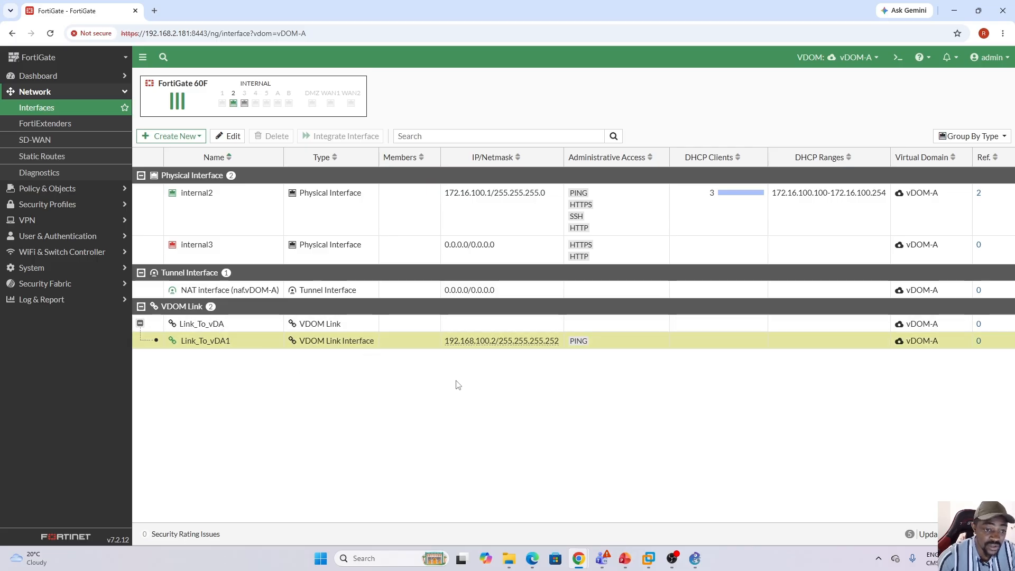
Consult the vDOM topology in GNS3 for the link subnets and next-hop addresses, returning to the FortiGate interface list.
left_click(695, 558)
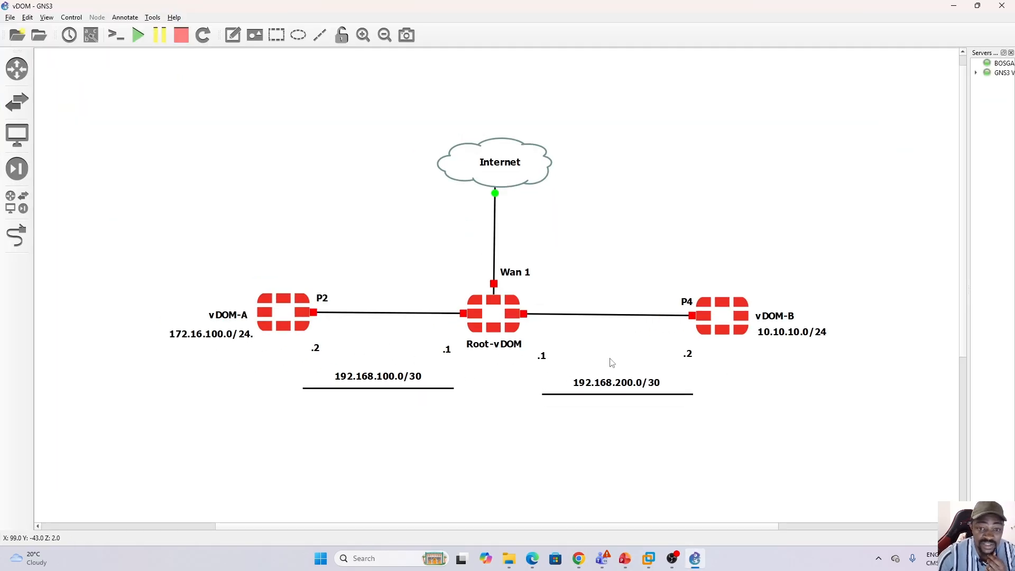
left_click(696, 555)
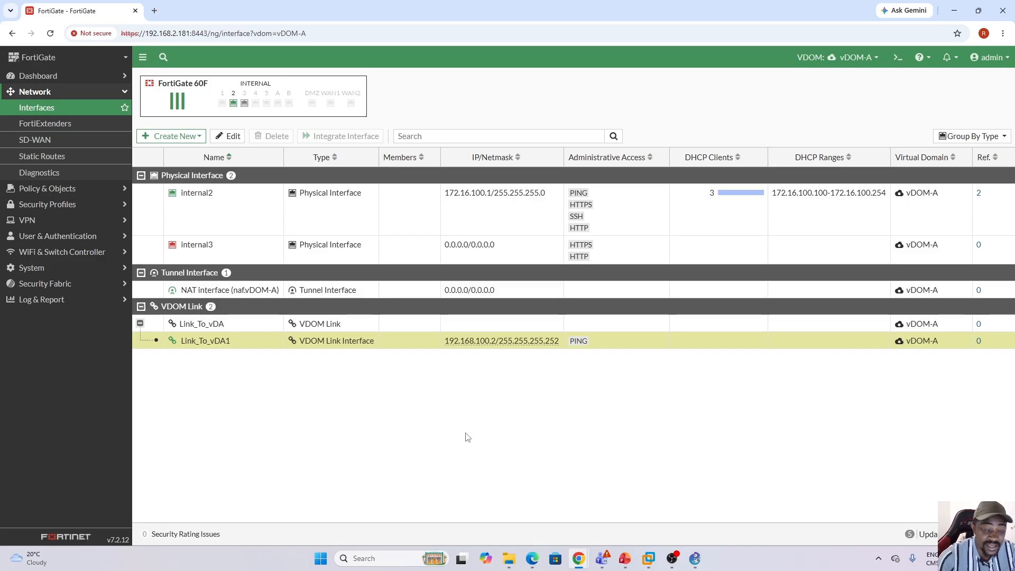
left_click(696, 557)
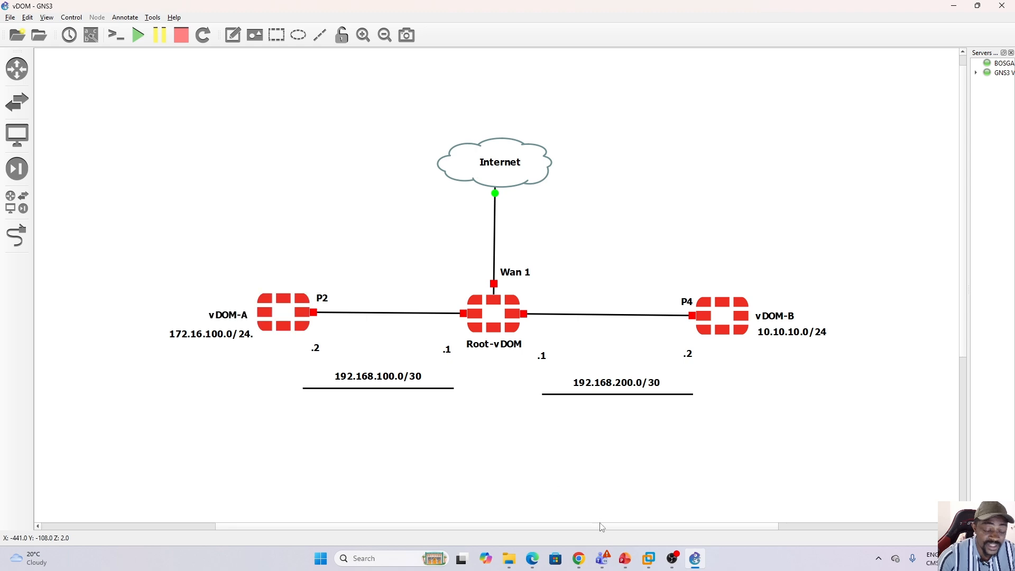
left_click(695, 559)
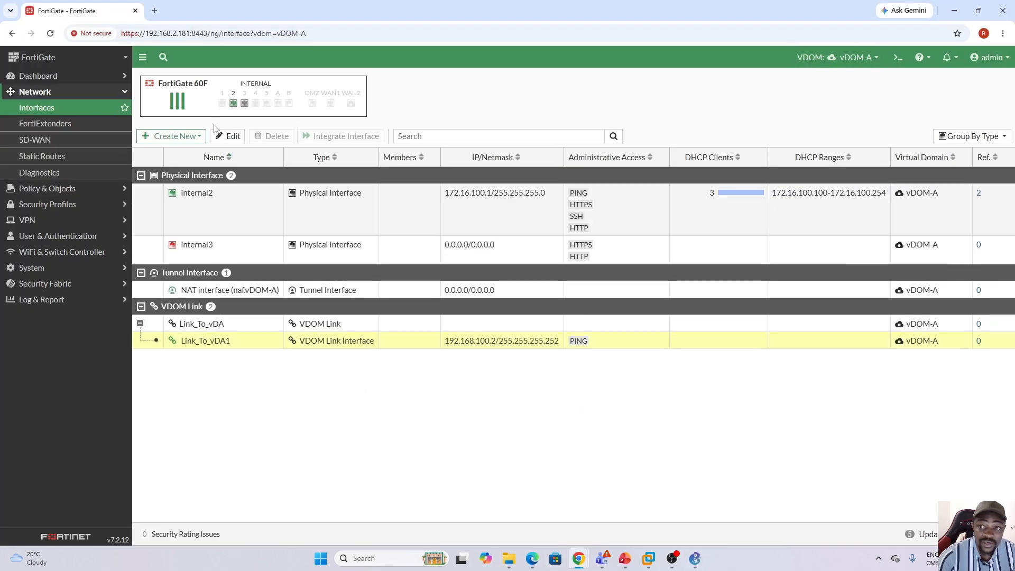
Start a new static route in vDOM-A through interface Link_To_vDA1, copying that interface's address 192.168.100.2.
left_click(45, 157)
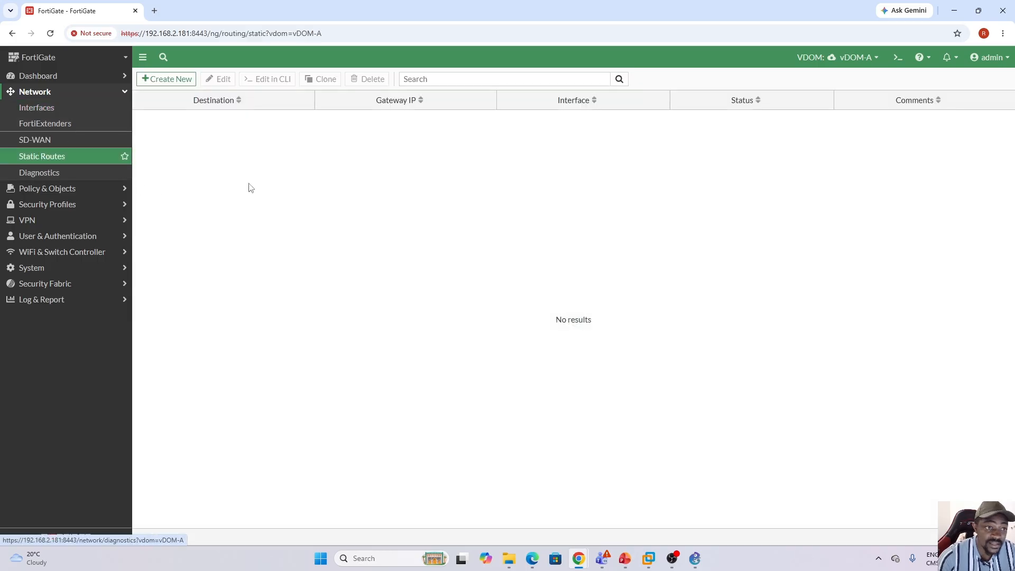
left_click(170, 80)
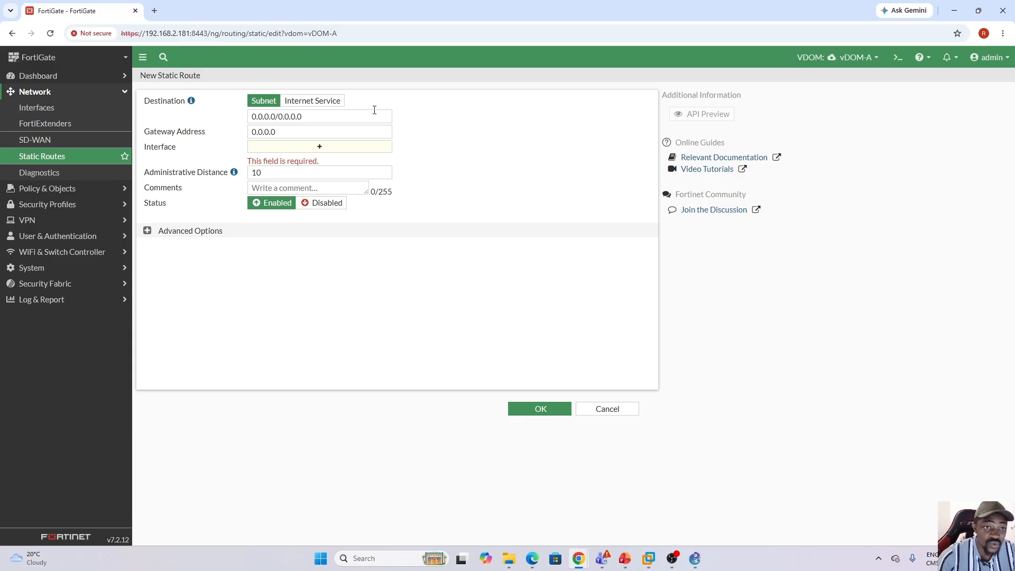
left_click(319, 146)
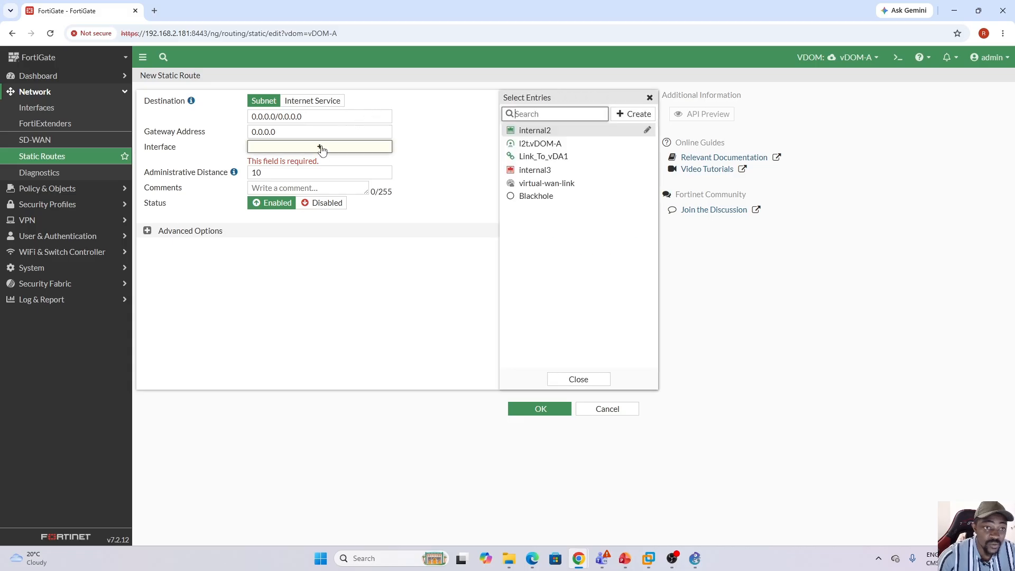
mouse_move(561, 164)
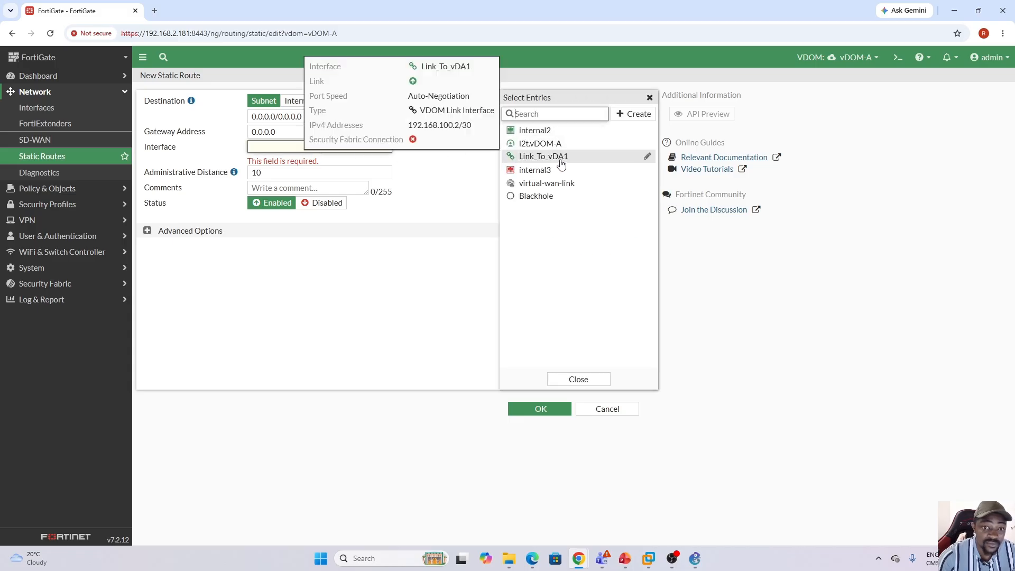
left_click_drag(409, 125, 451, 129)
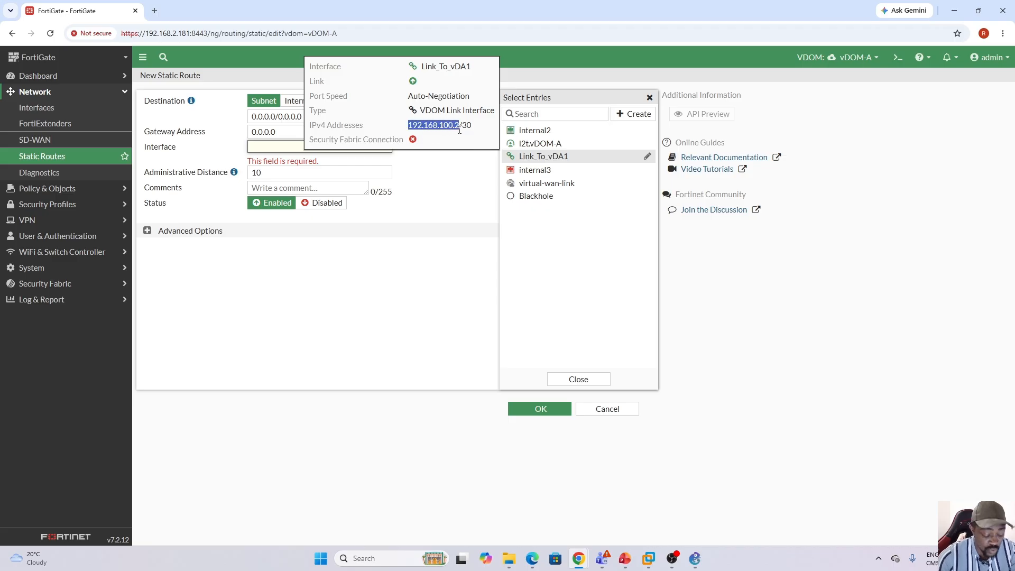
left_click(559, 157)
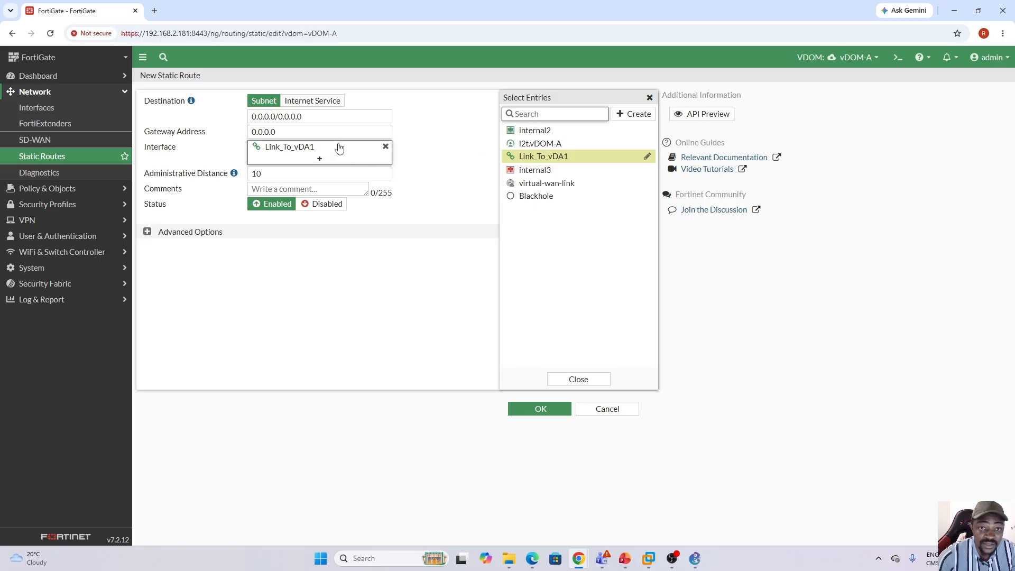
Set the vDOM-A default route's gateway address to 192.168.100.1 and save the route.
left_click_drag(302, 132, 246, 134)
type("192.168.100.2")
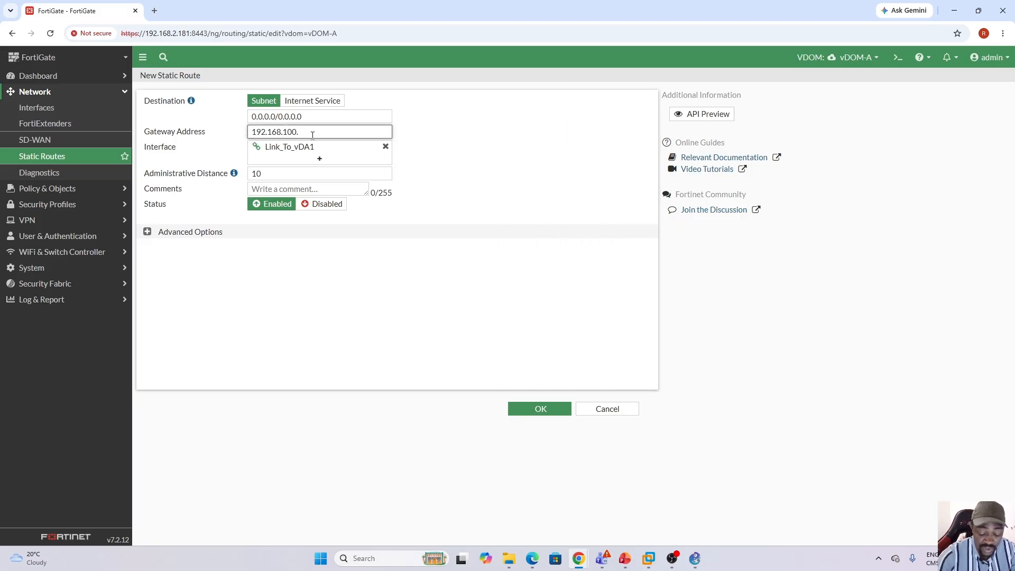
type("1")
left_click(436, 139)
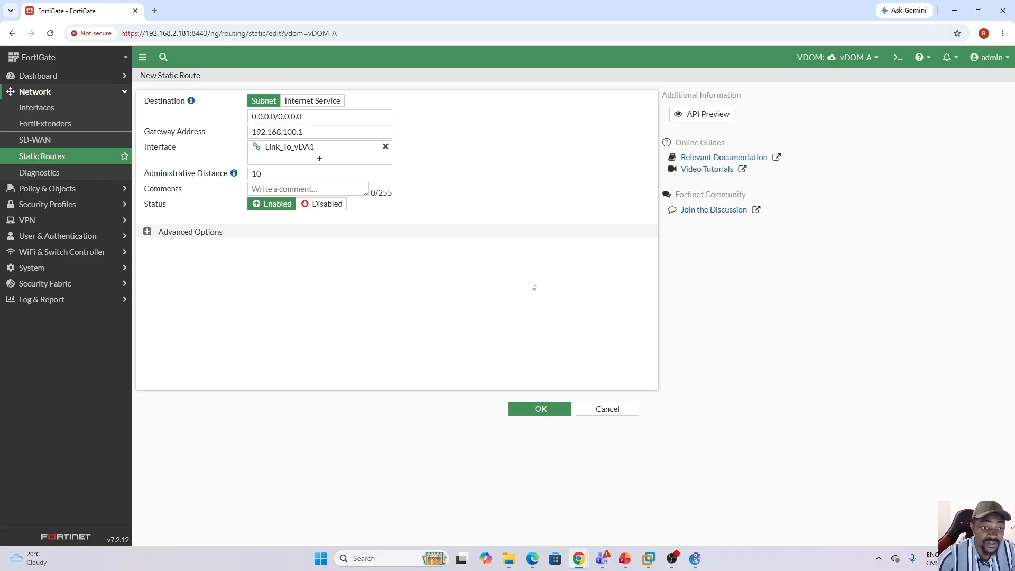
left_click(541, 409)
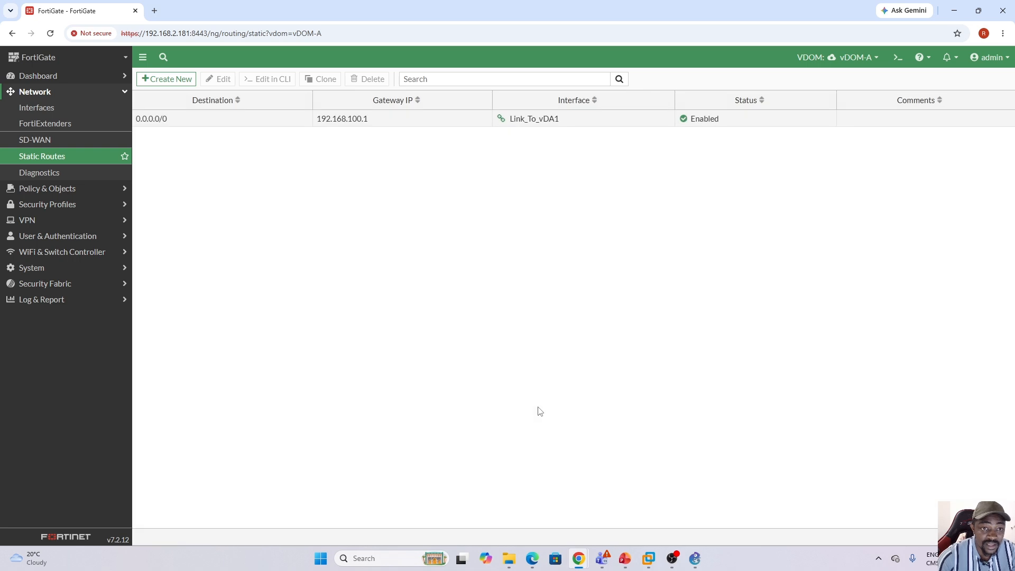
Switch to vDOM-B and start a new static route through Link_To_vDB1, copying that interface's address 192.168.200.2.
left_click(874, 58)
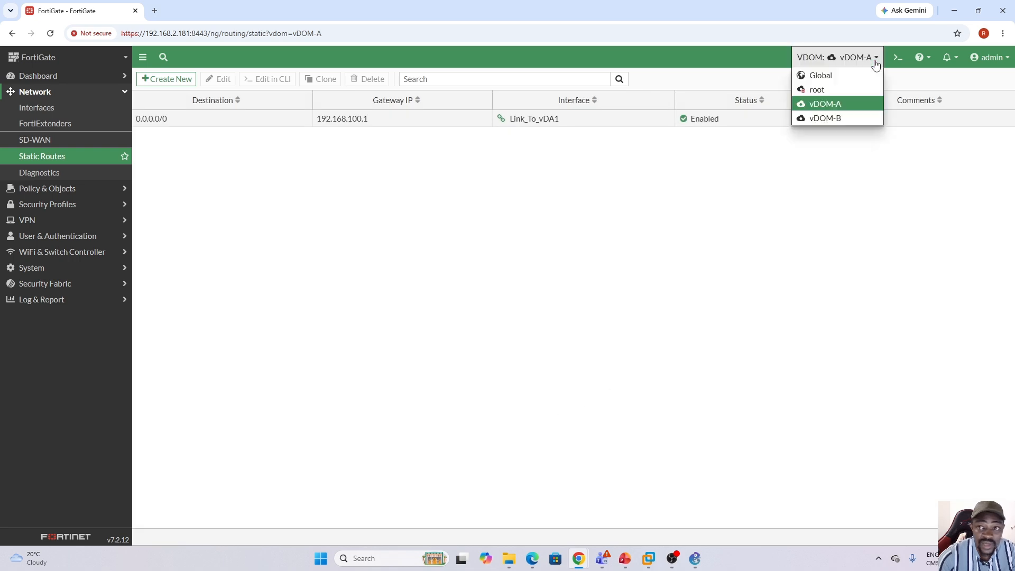
left_click(836, 119)
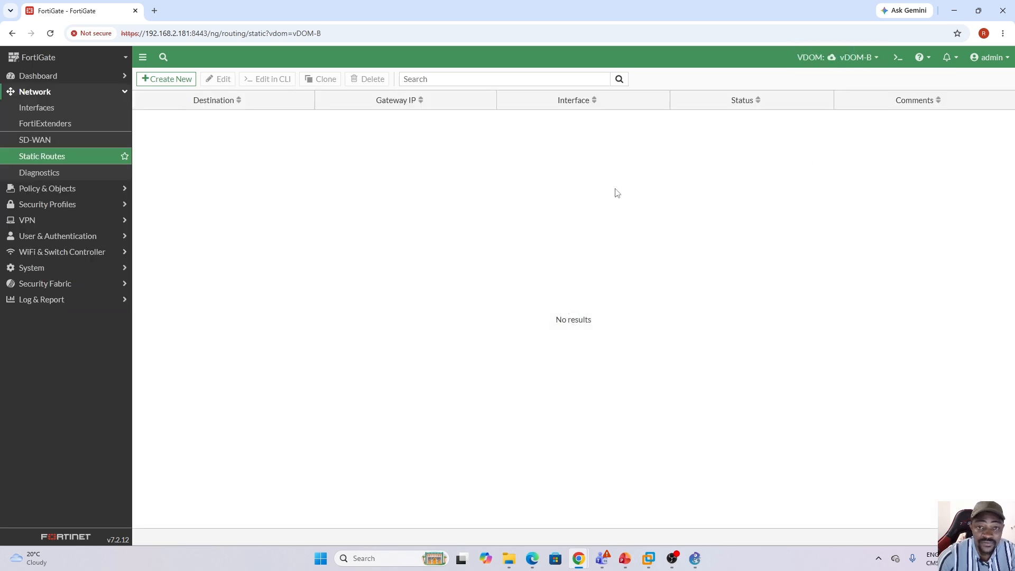
left_click(167, 81)
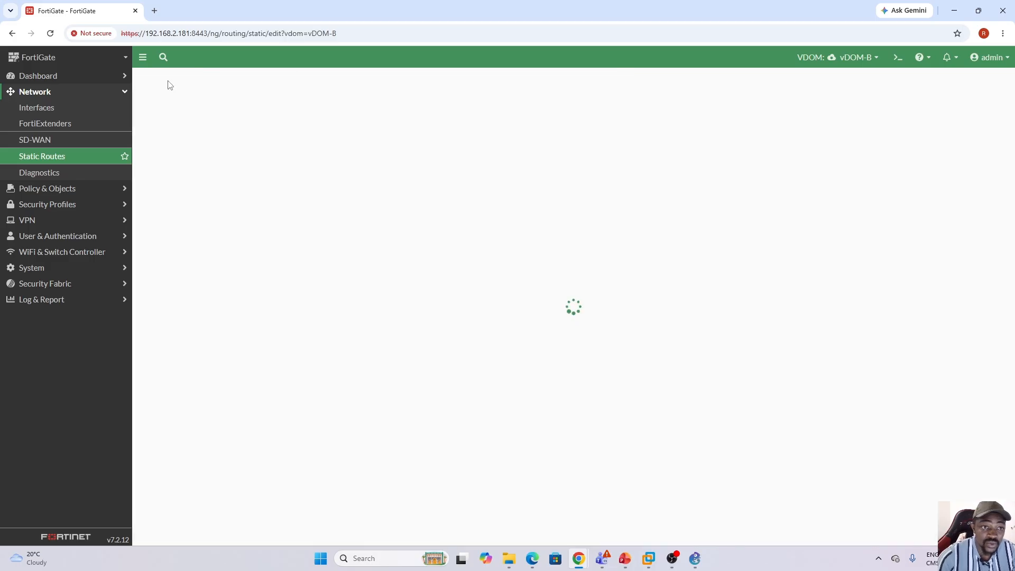
left_click(319, 148)
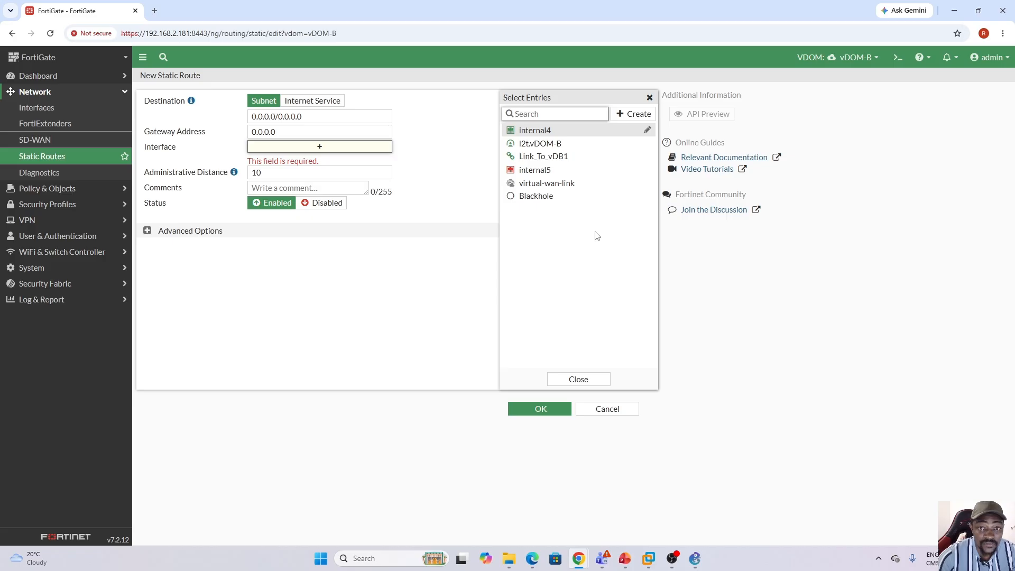
mouse_move(559, 158)
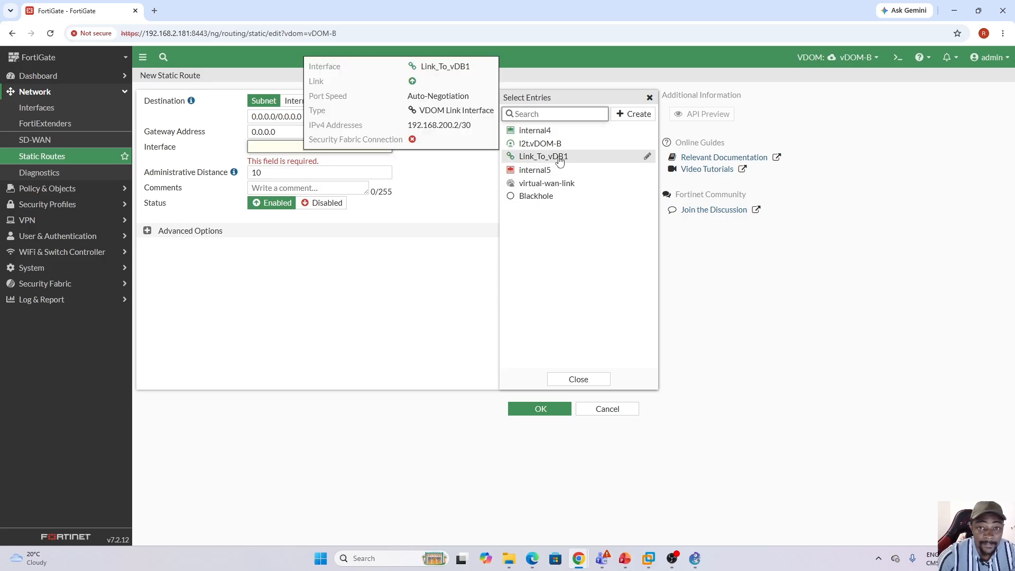
left_click_drag(409, 126, 457, 129)
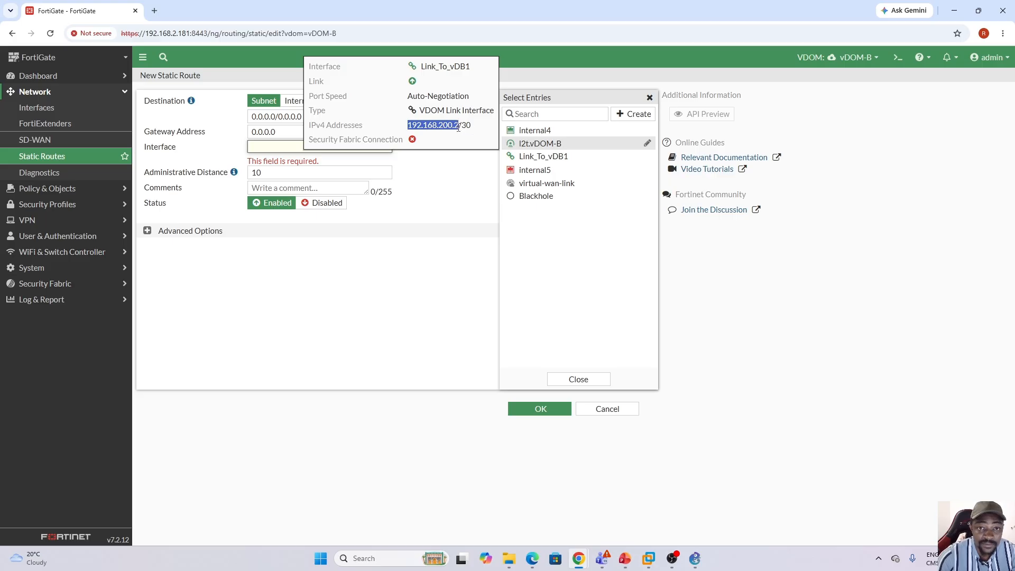
left_click(565, 161)
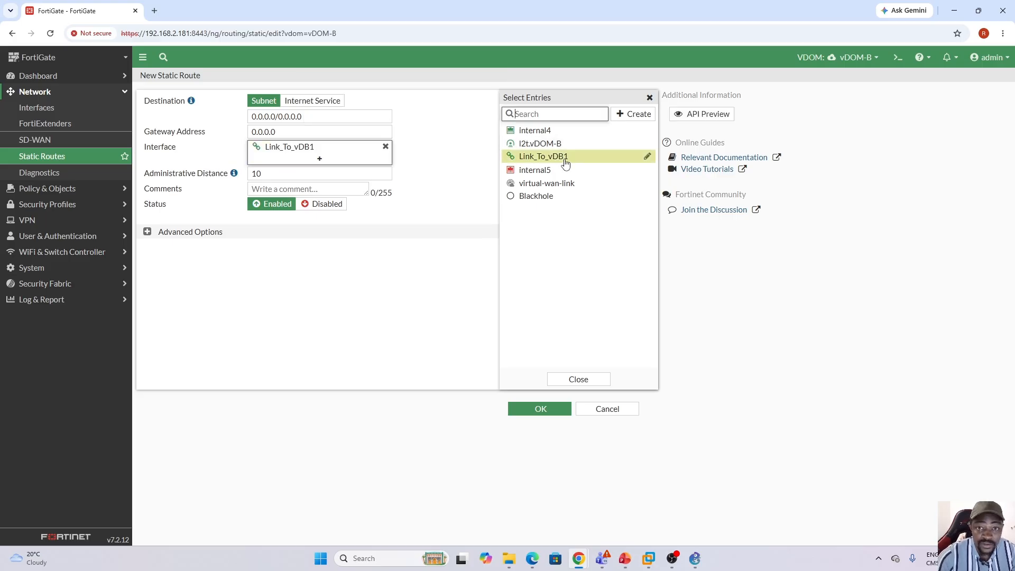
Set the vDOM-B default route's gateway address to 192.168.200.1 and save the route.
double_click(317, 134)
type("192.168.200.2")
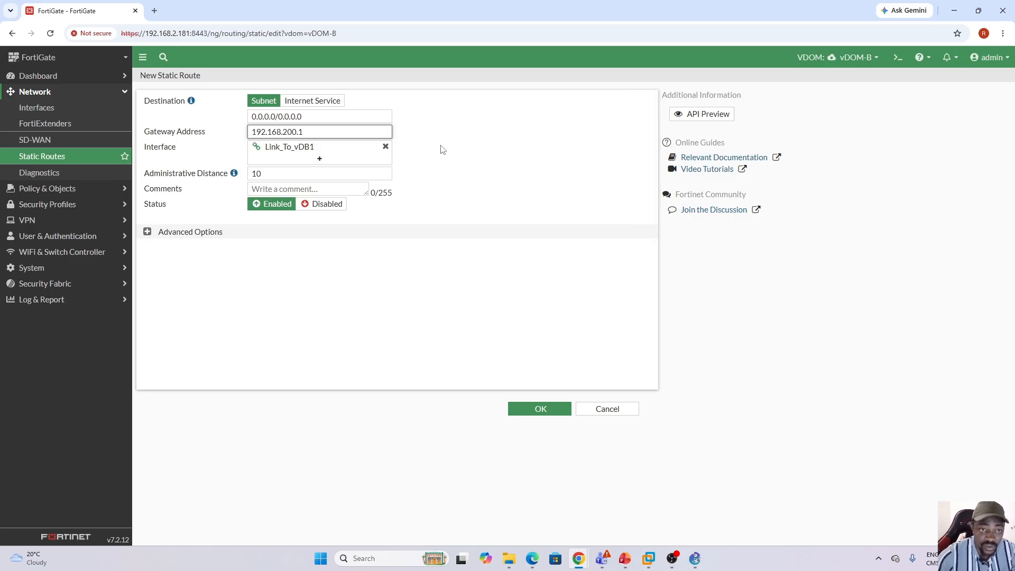
left_click(493, 153)
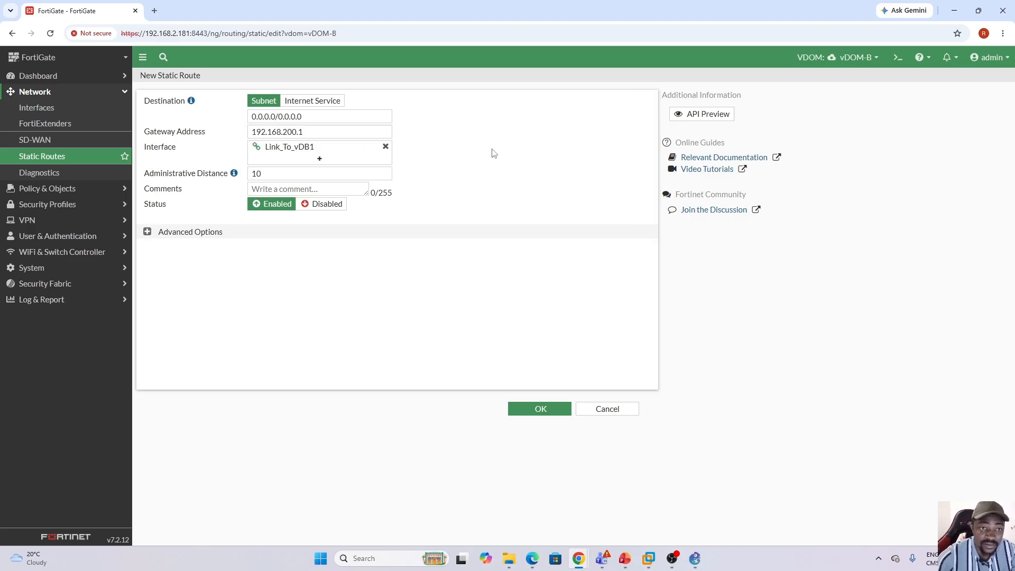
left_click(534, 411)
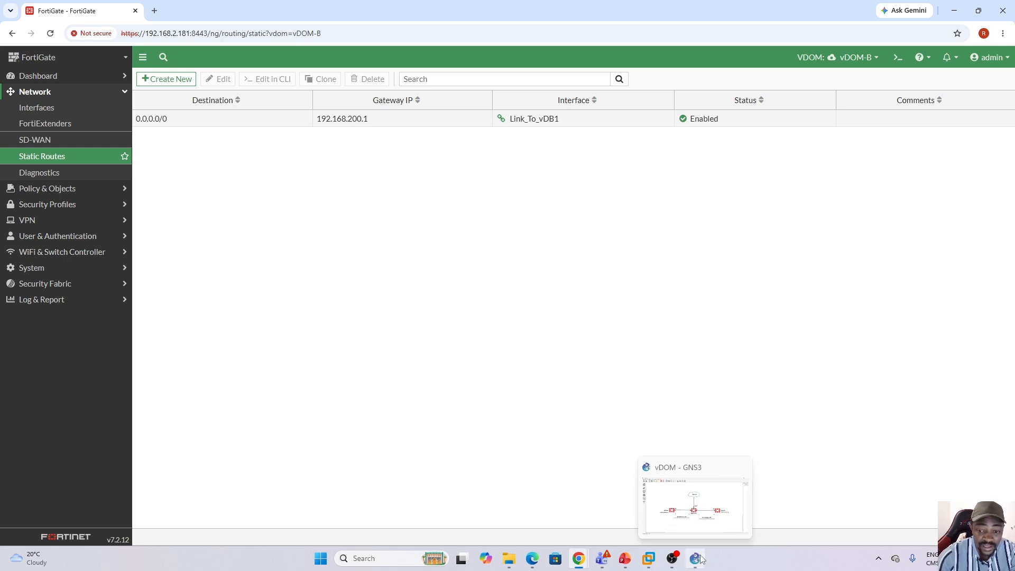
Review the GNS3 topology diagram and check the static routes configured in the root VDOM.
left_click(683, 503)
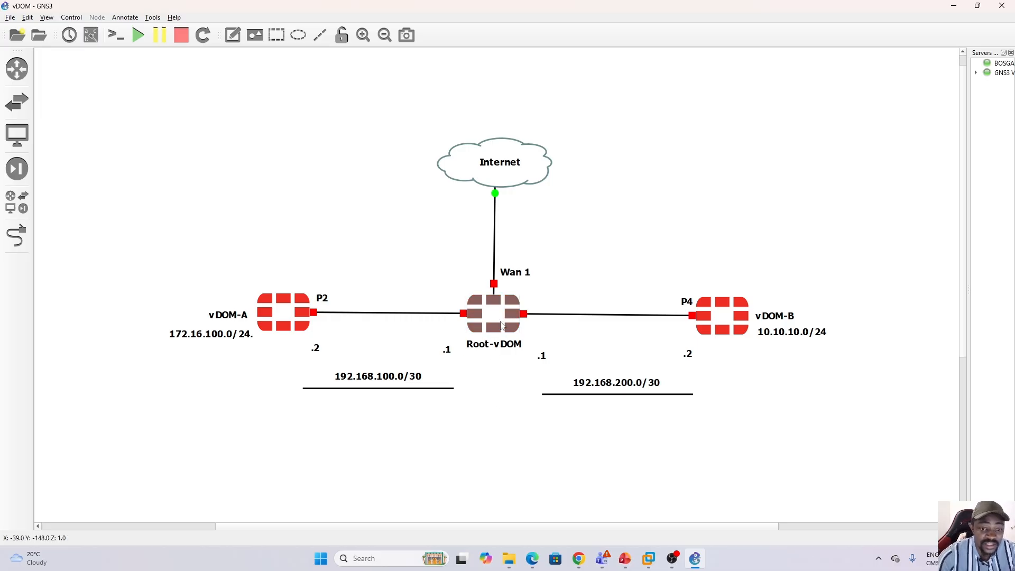
left_click(697, 559)
left_click(873, 59)
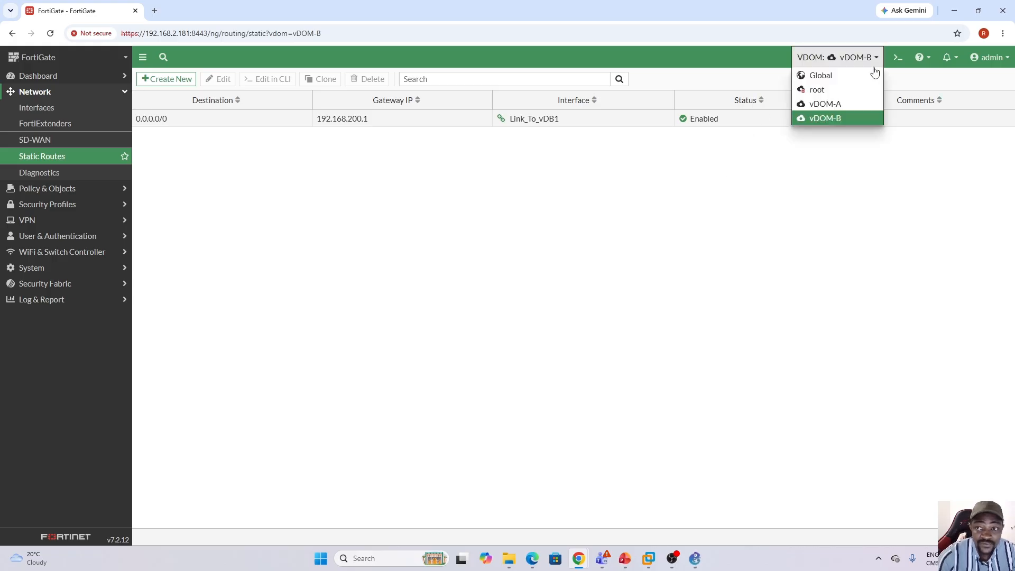
left_click(827, 91)
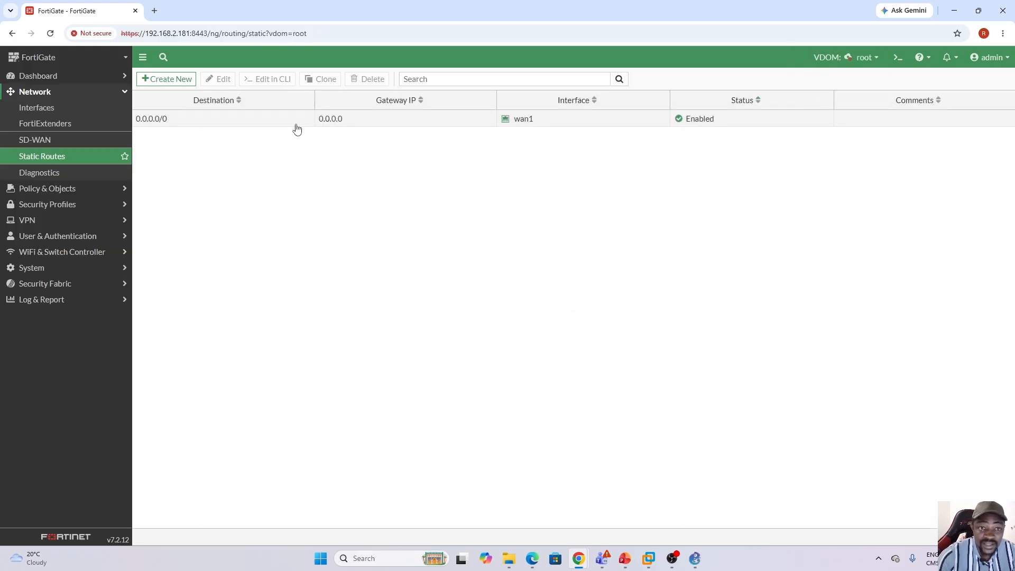
left_click(296, 125)
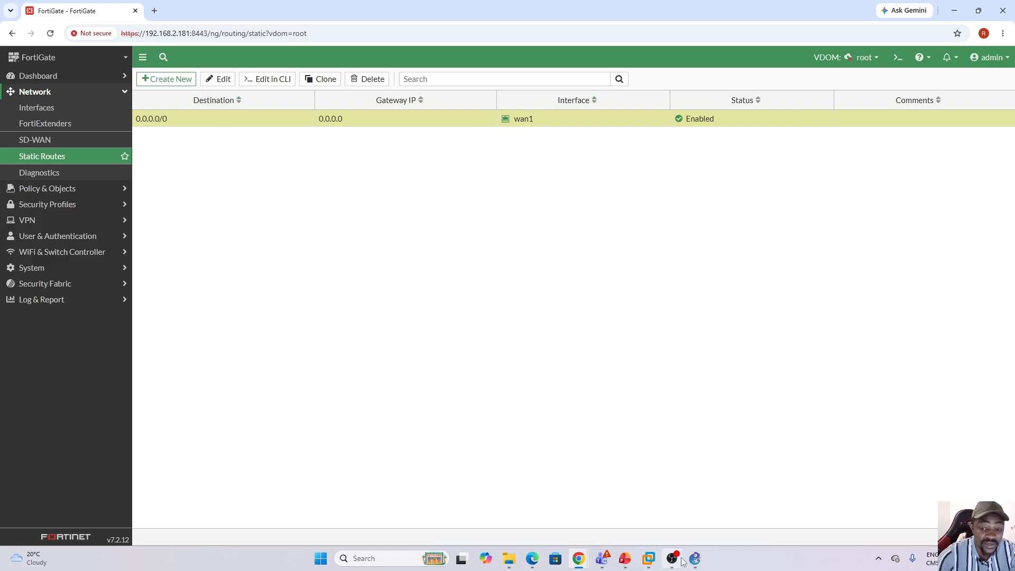
left_click(695, 558)
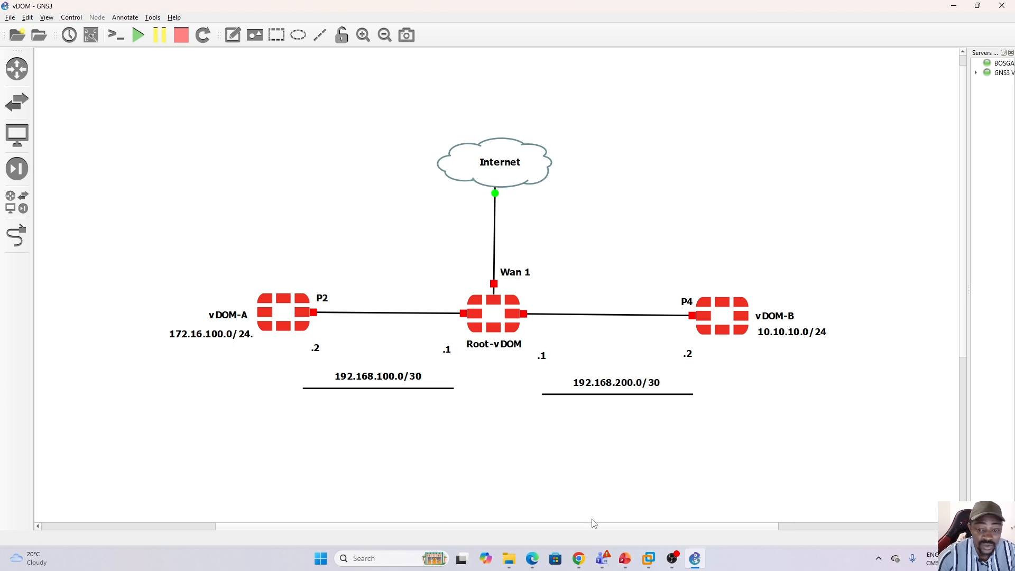
left_click(703, 561)
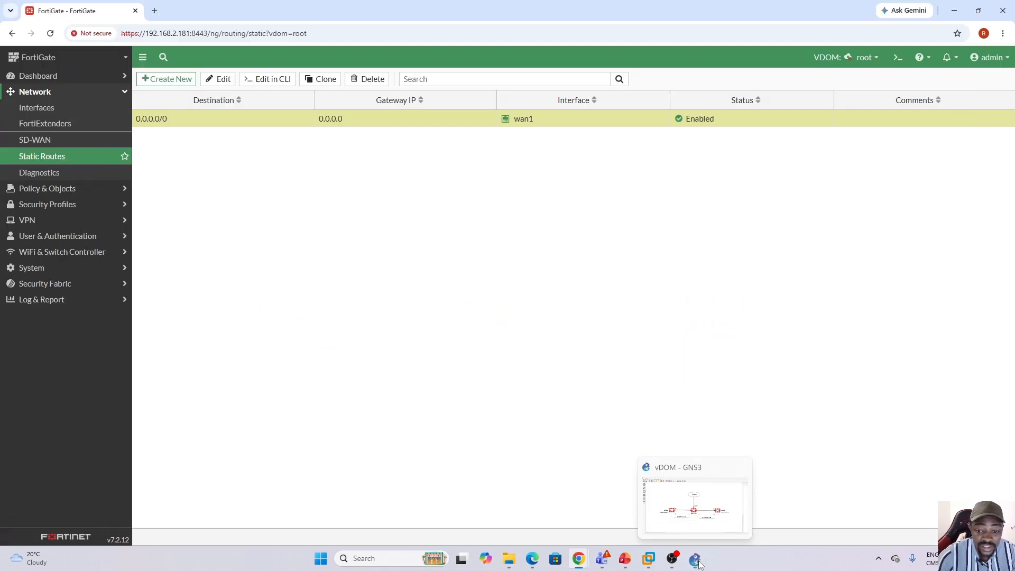
Switch to vDOM-A and open its firewall policy list.
left_click(871, 58)
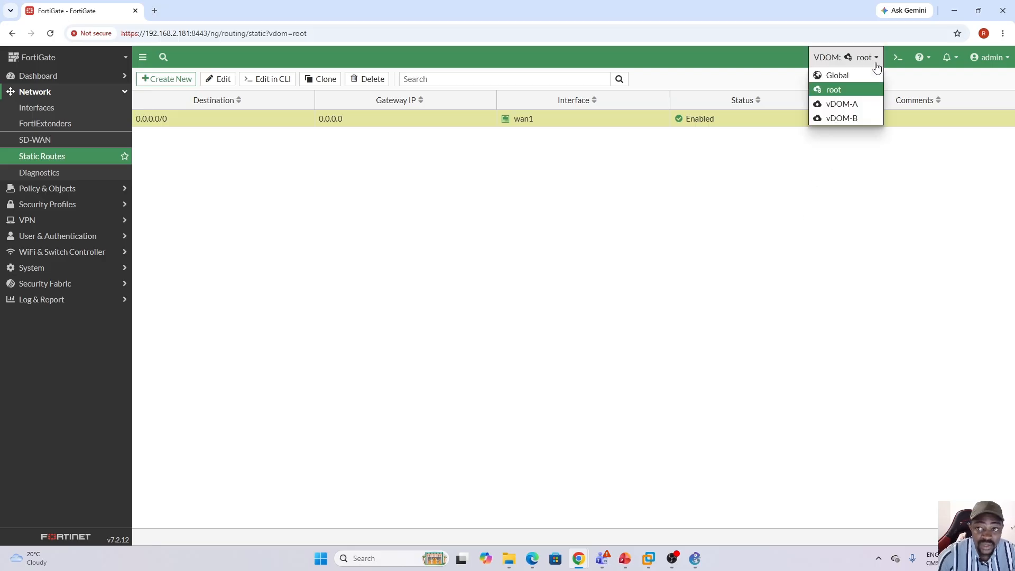
left_click(853, 105)
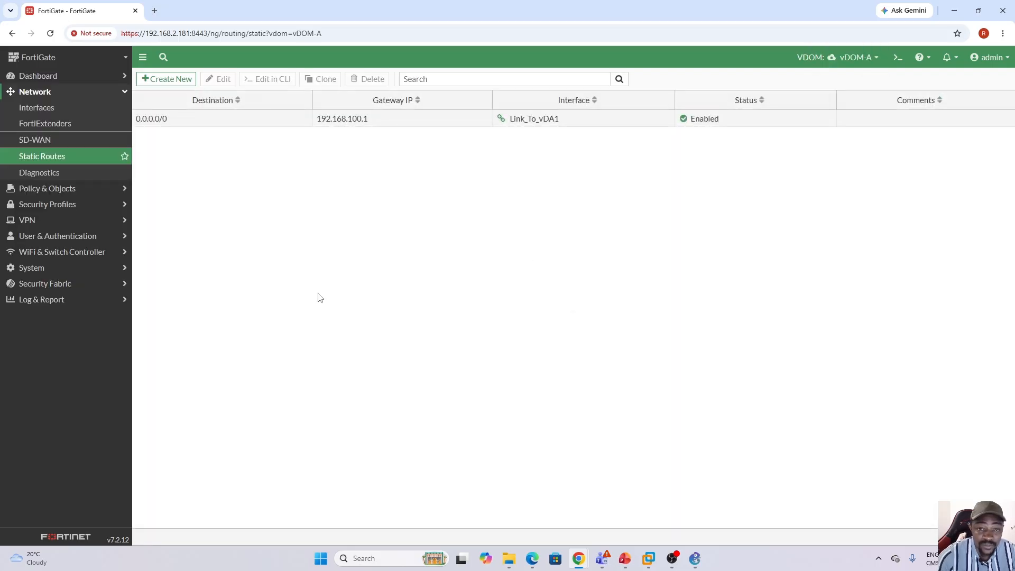
left_click(69, 189)
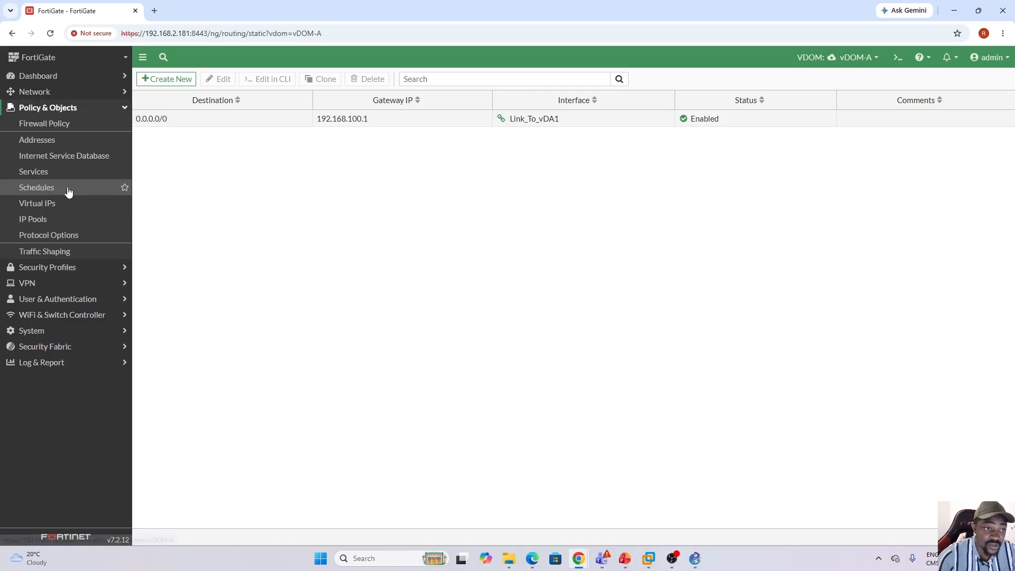
left_click(51, 127)
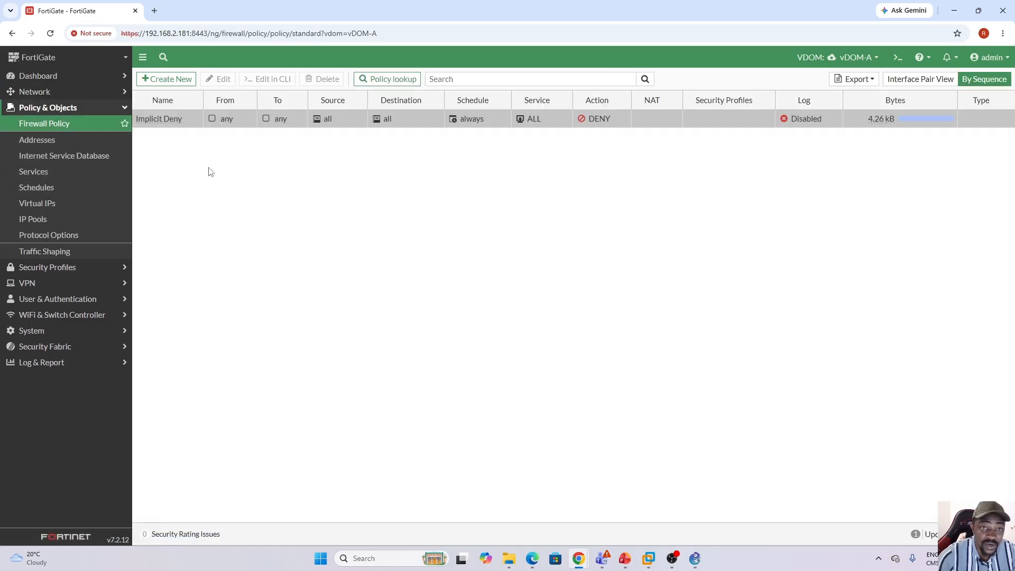
Start a new firewall policy in vDOM-A and name it Access_To_Internet.
left_click(172, 80)
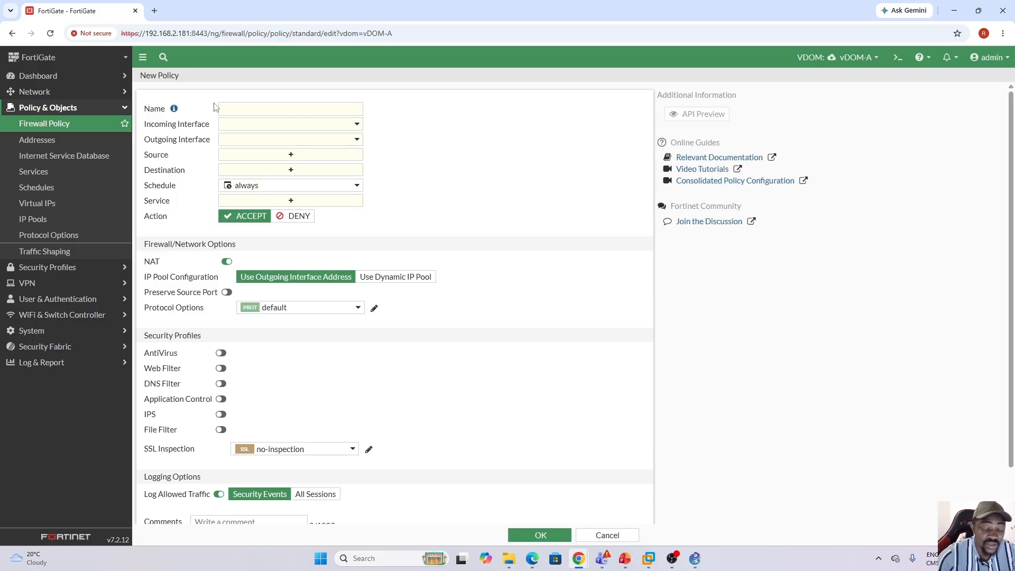
left_click(250, 107)
key("Caps_Lock")
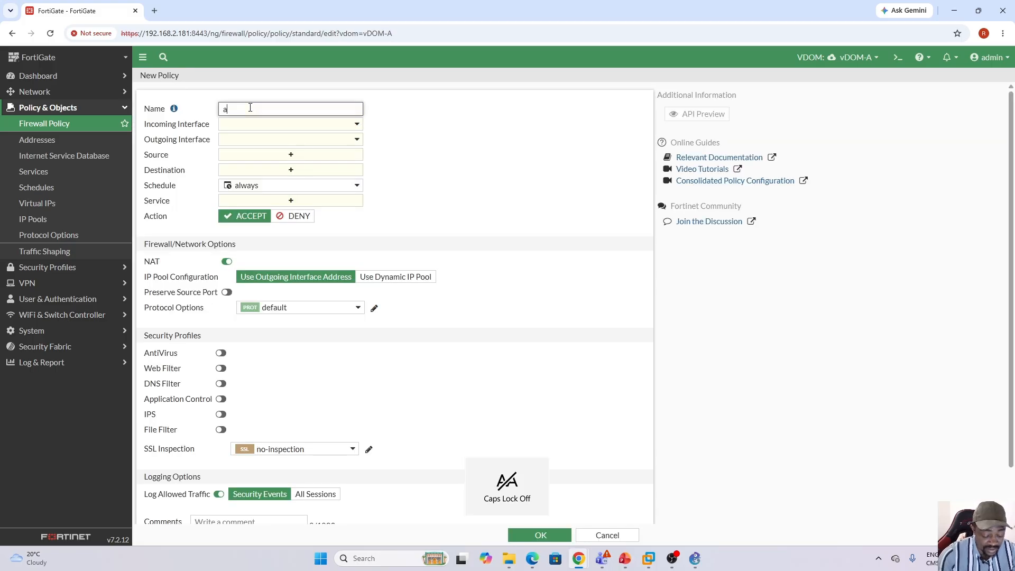
type("a")
key("BackSpace")
key("Caps_Lock")
type("A")
key("Caps_Lock")
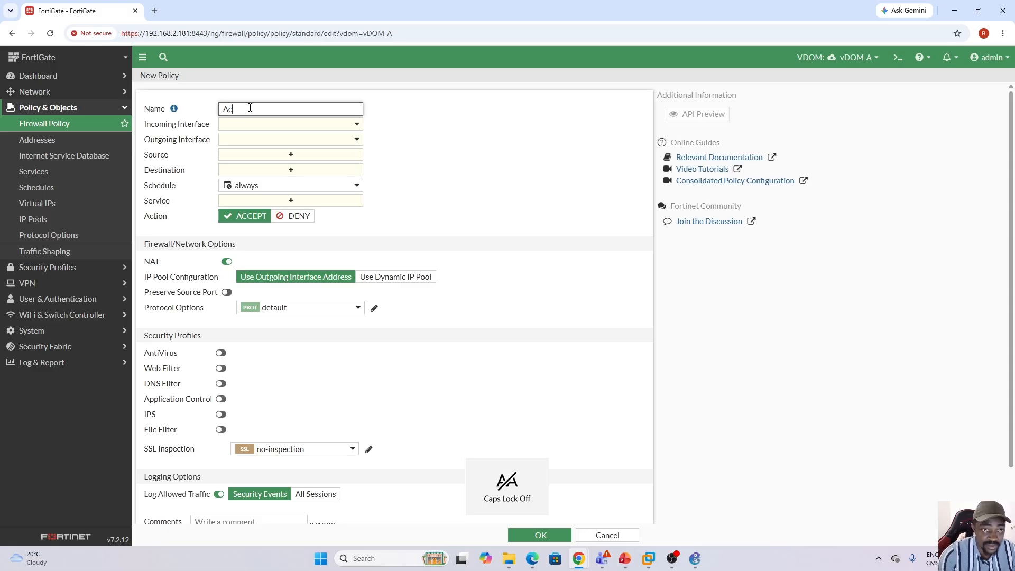
type("cess")
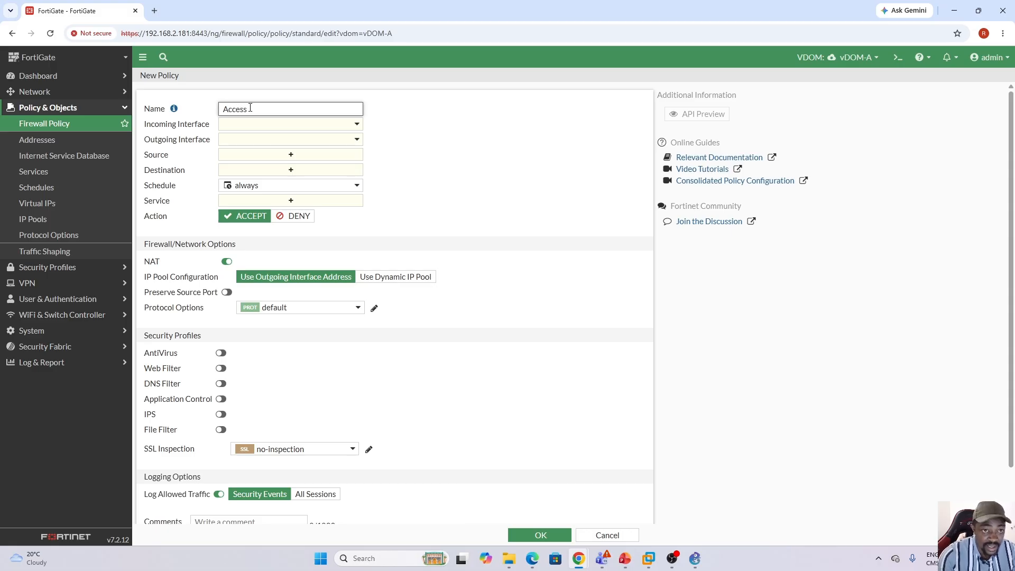
key("Caps_Lock")
type("I")
key("Caps_Lock")
type("o_")
key("Caps_Lock")
type("I")
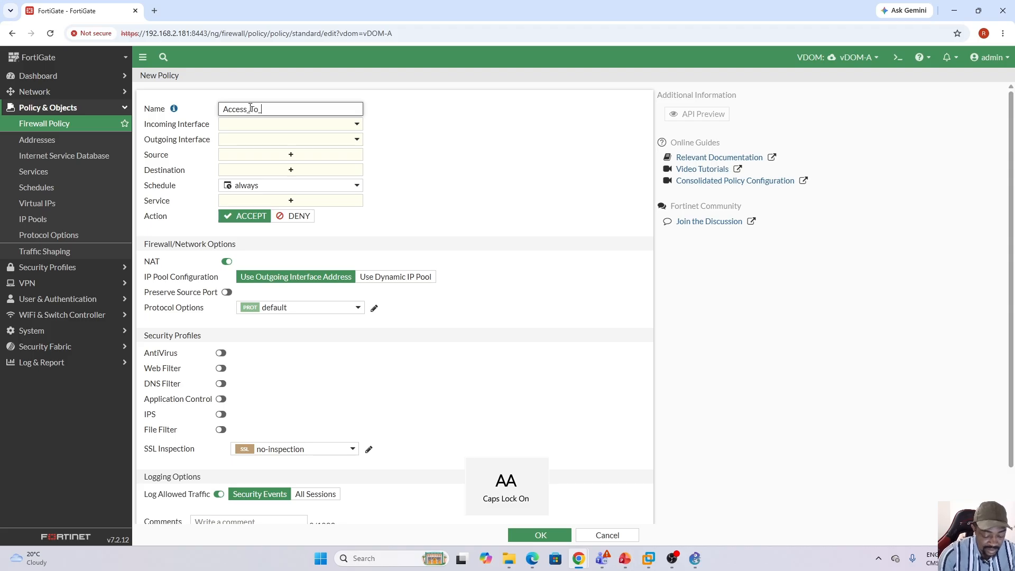
key("Caps_Lock")
type("nternet")
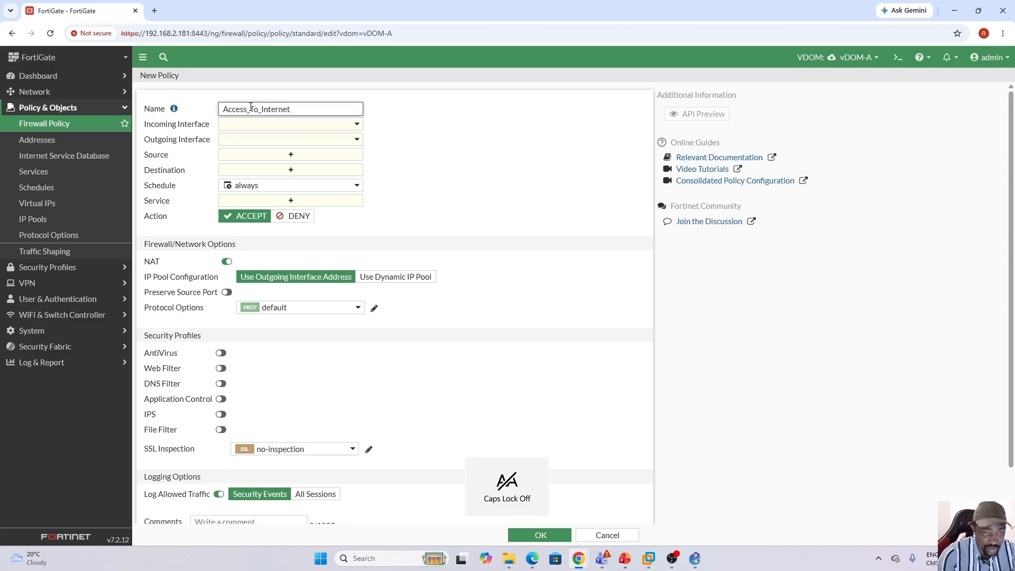
Set the policy's incoming interface to internal2 and its outgoing interface to Link_To_vDA1.
left_click(361, 129)
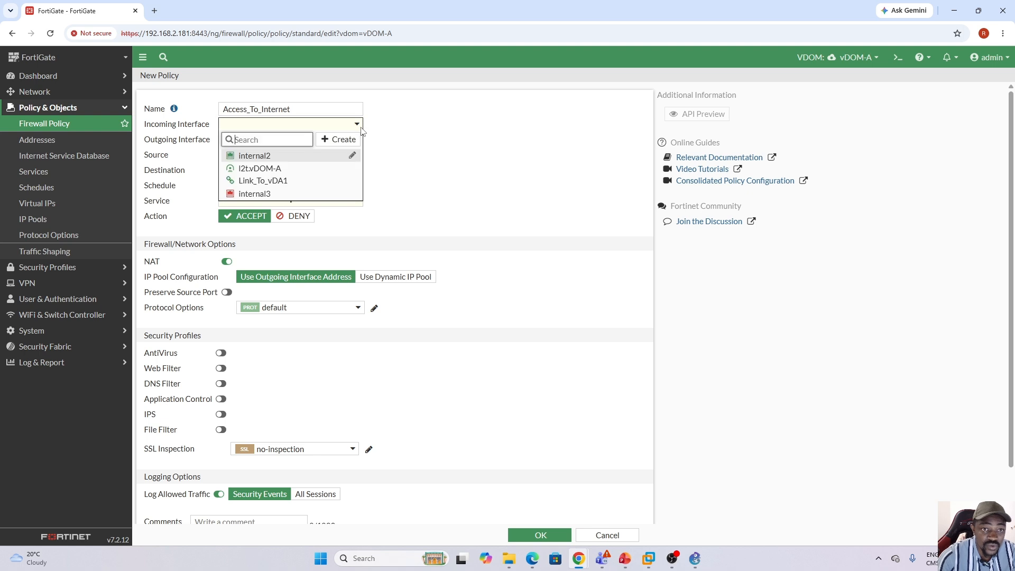
left_click(270, 159)
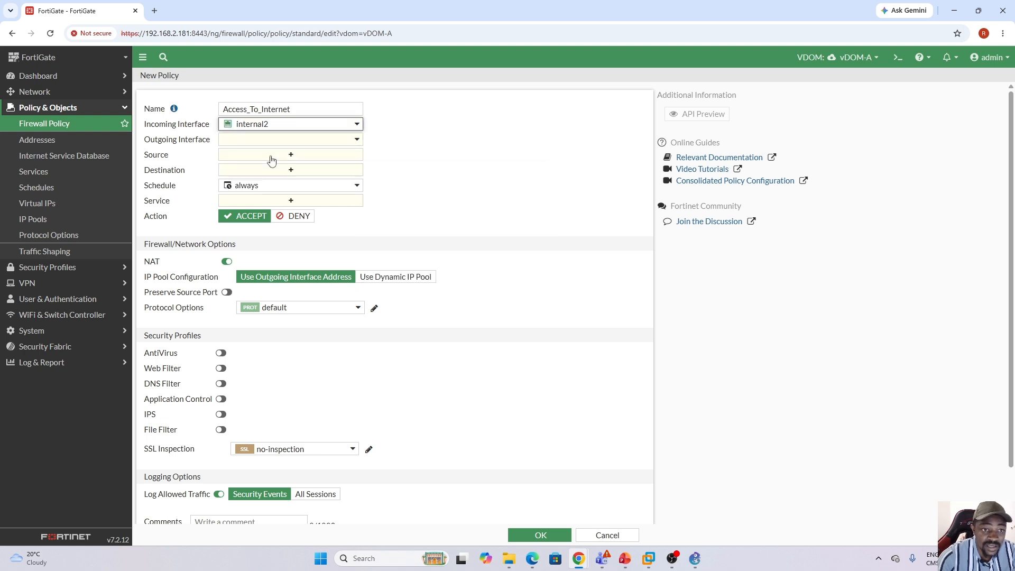
left_click(356, 143)
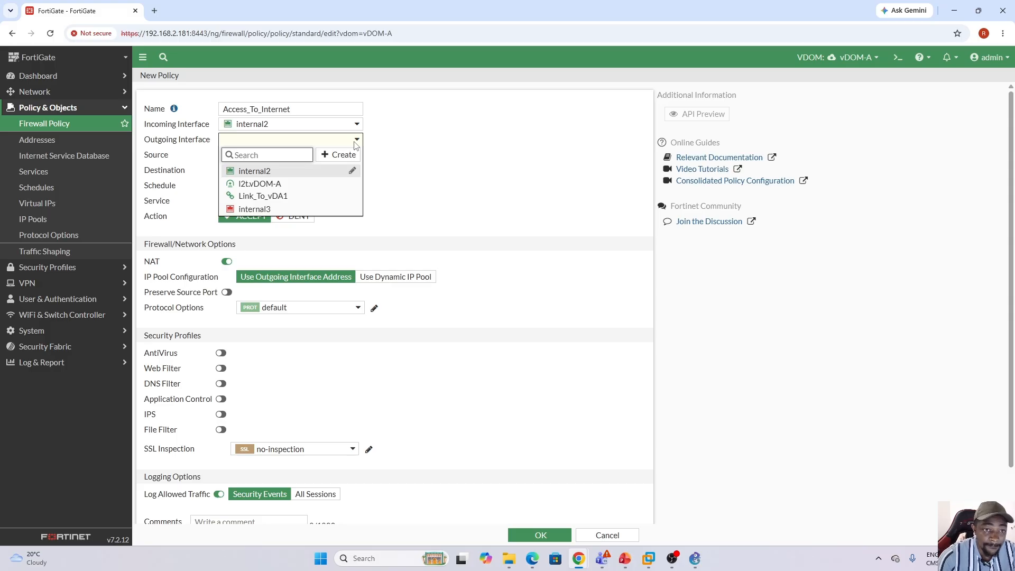
mouse_move(267, 203)
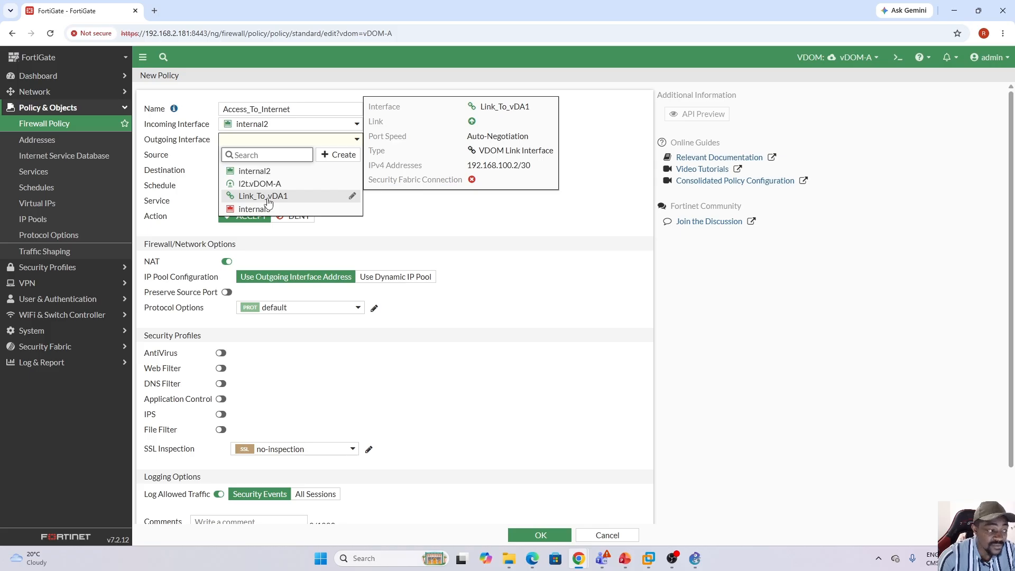
left_click(267, 198)
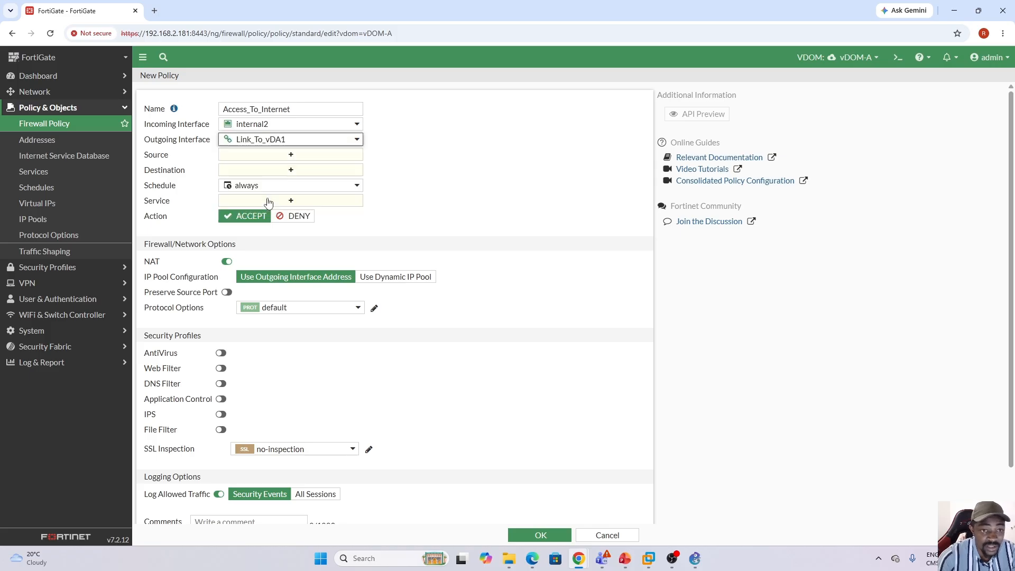
Set the policy's source and destination to all and its service to ALL.
left_click(304, 158)
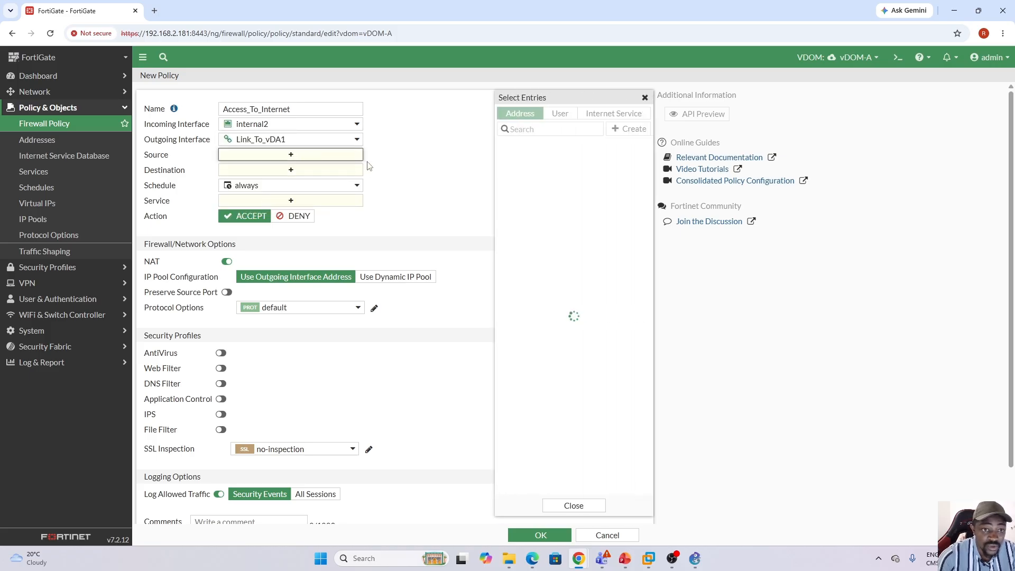
left_click(525, 161)
left_click(310, 181)
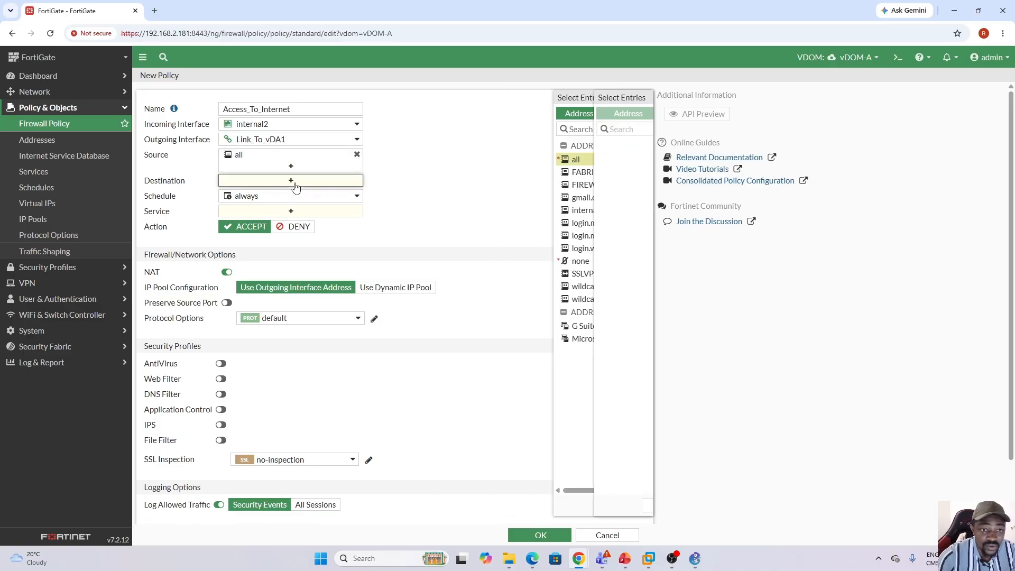
left_click(525, 161)
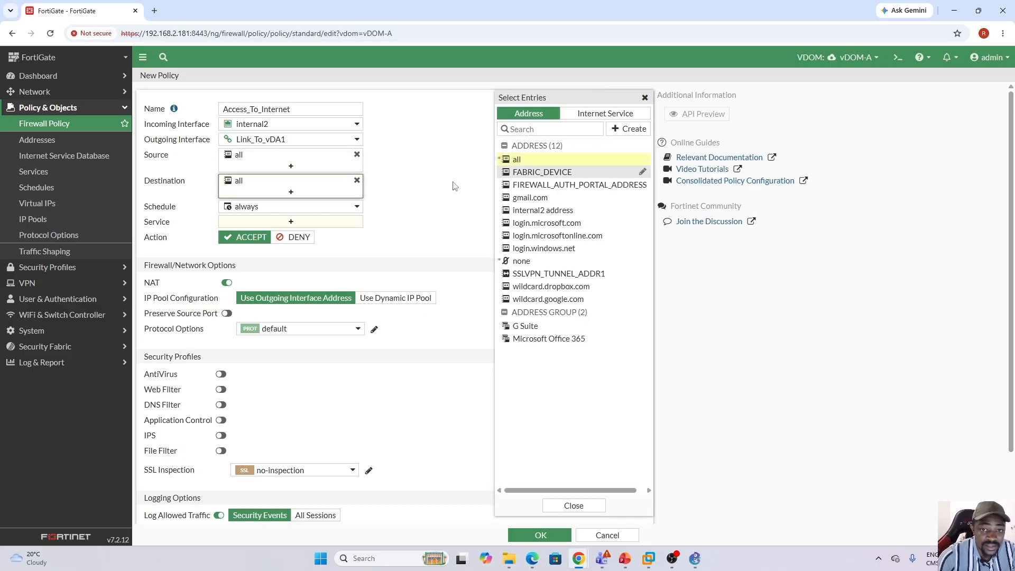
left_click(294, 222)
left_click(525, 156)
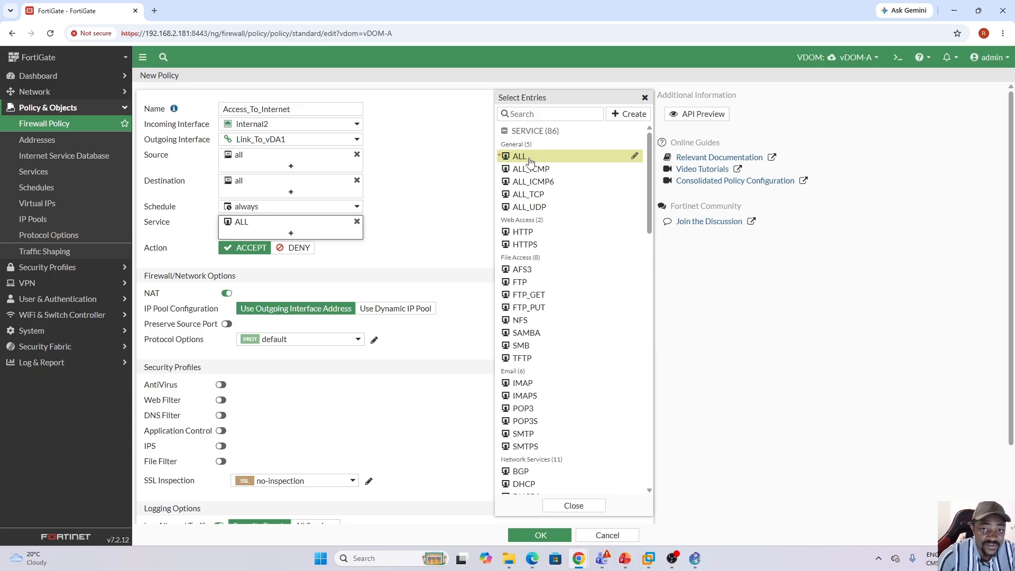
left_click(433, 229)
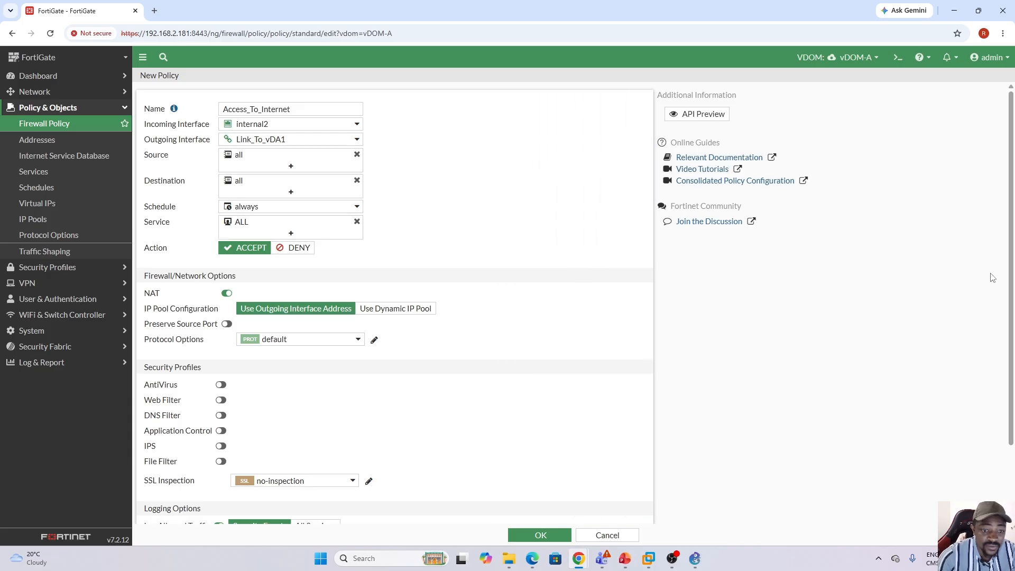
Log all sessions for the vDOM-A internet policy and save it.
scroll(1006, 252, "down", 2)
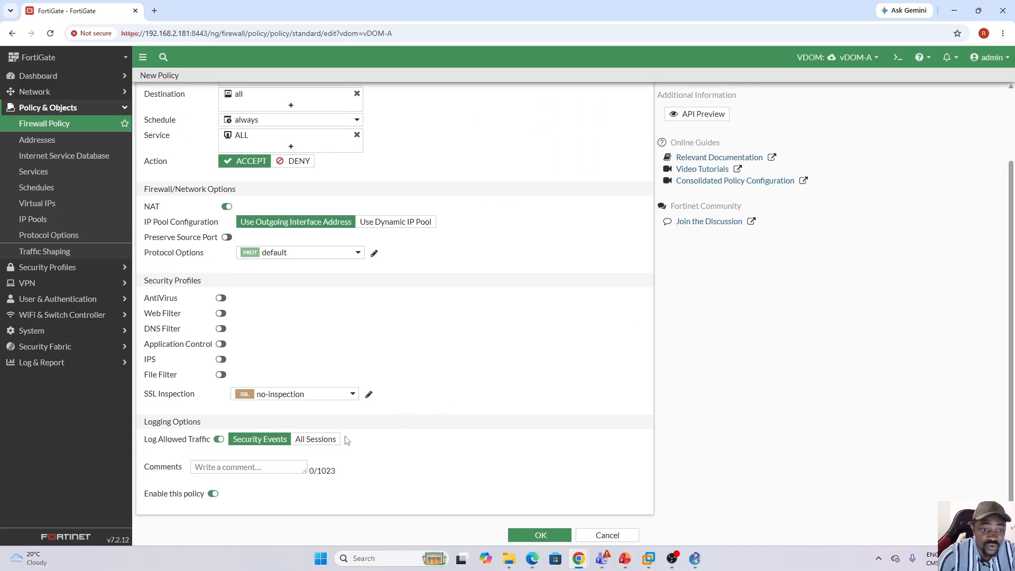
left_click(330, 440)
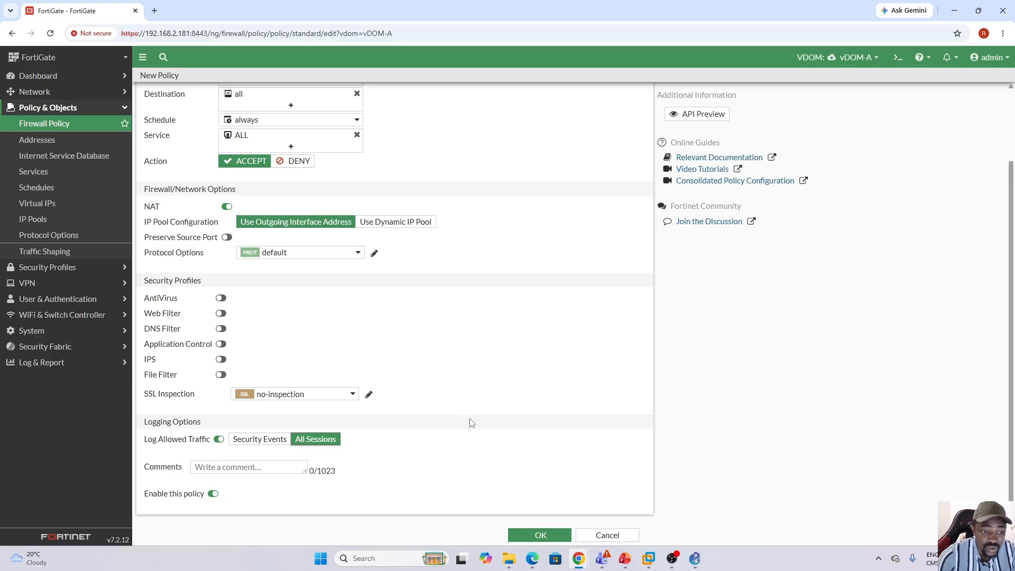
left_click(540, 535)
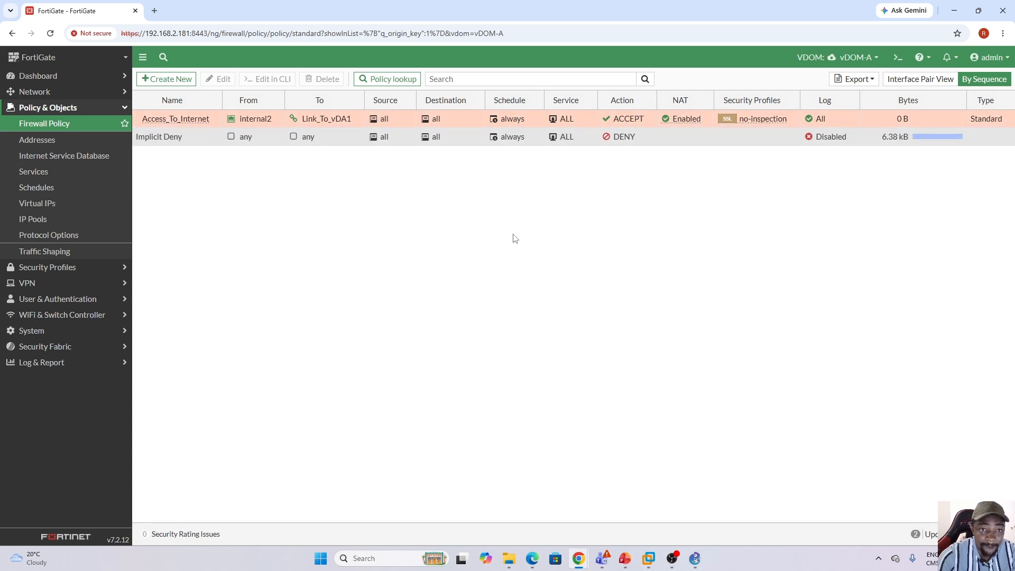
Switch to vDOM-B and start a new firewall policy named Access_To_Internet.
left_click(875, 60)
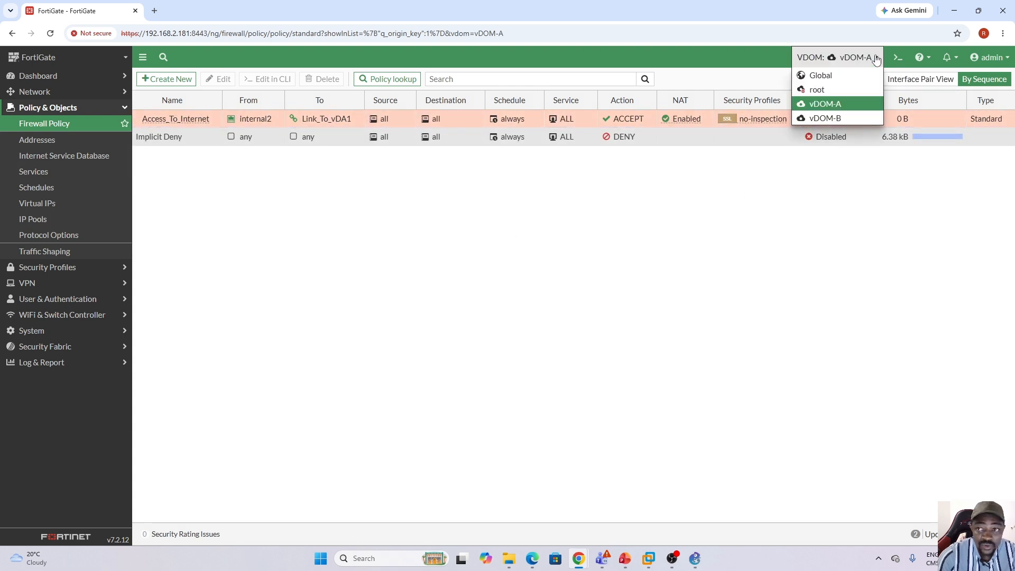
left_click(831, 119)
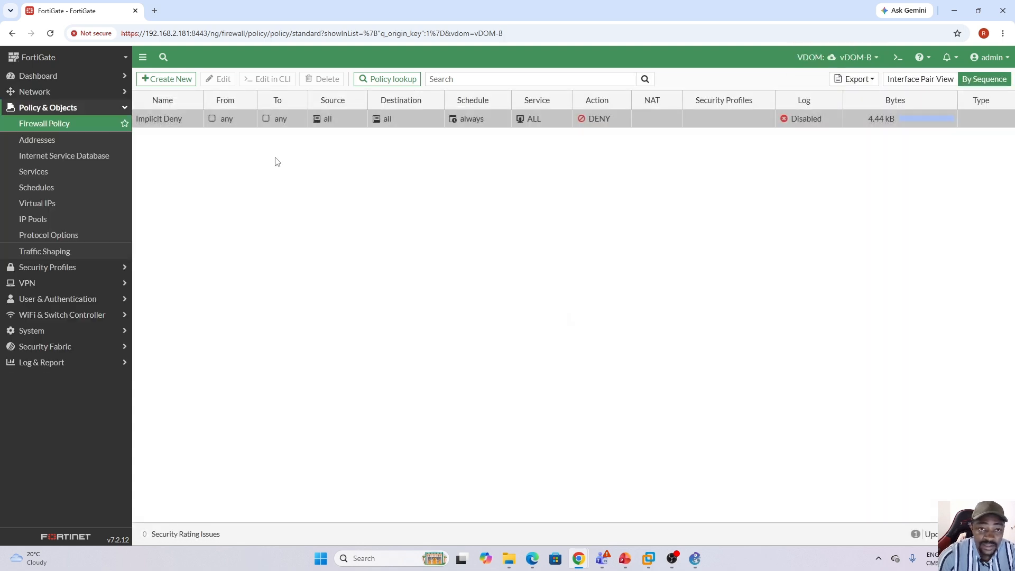
left_click(173, 79)
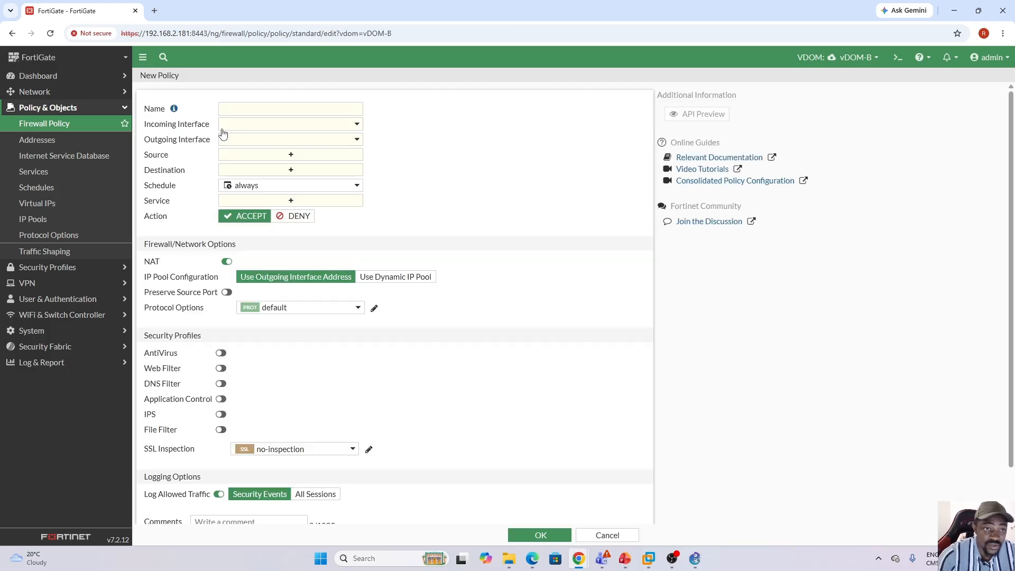
left_click(245, 107)
key("Caps_Lock")
type("A")
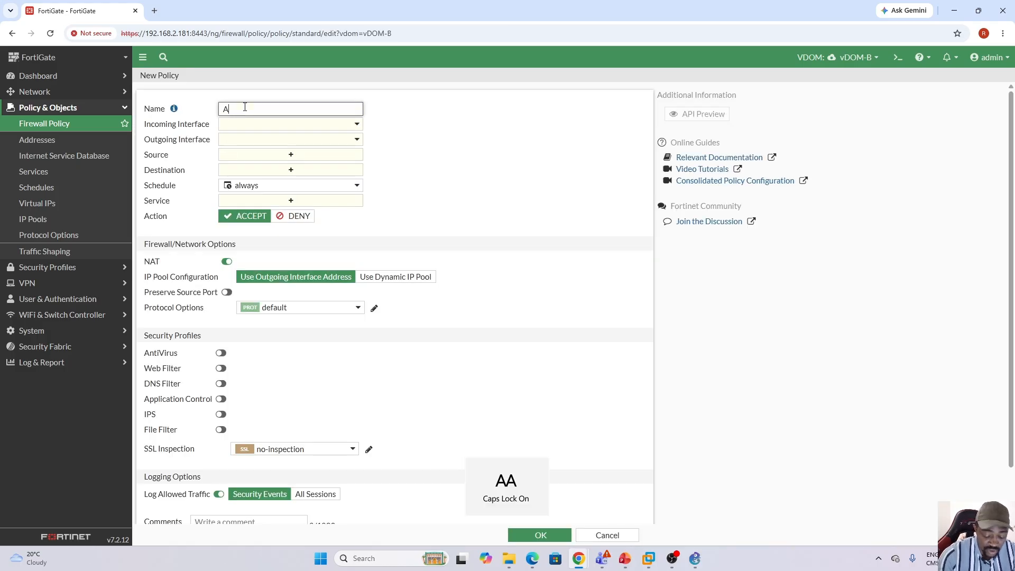
key("Caps_Lock")
type("ccess_To")
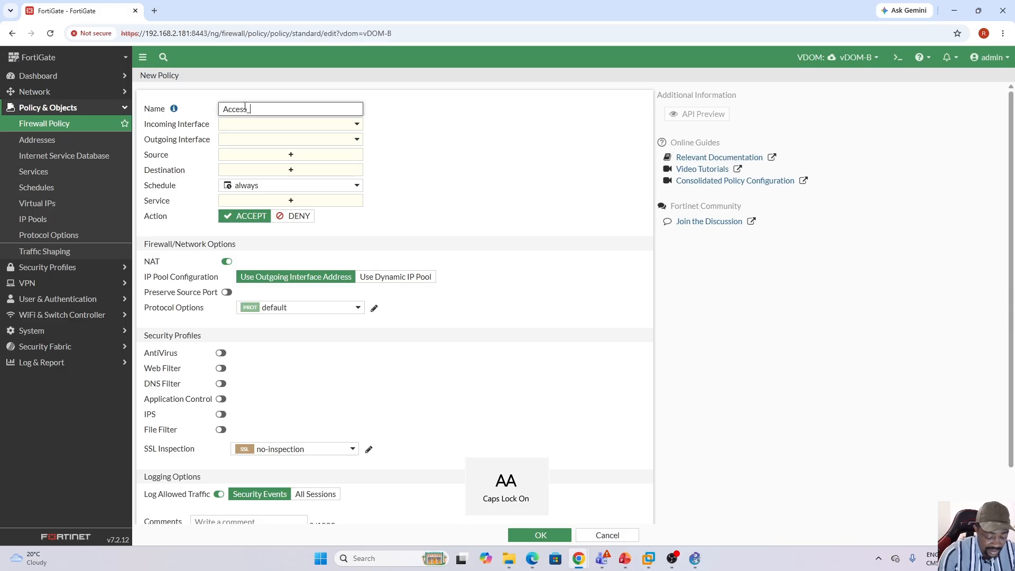
type("_")
key("Caps_Lock")
type("I")
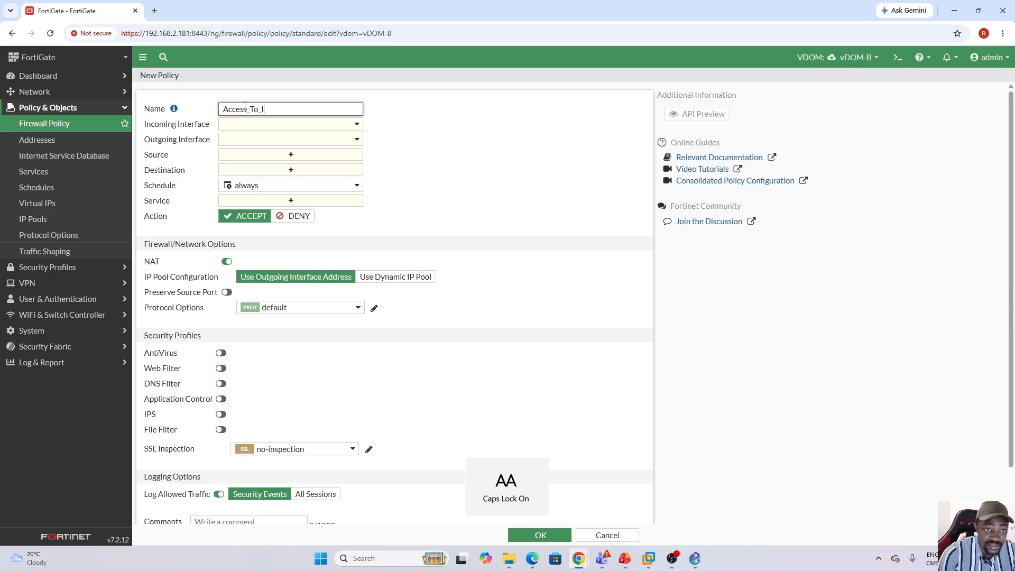
key("Caps_Lock")
type("nternet")
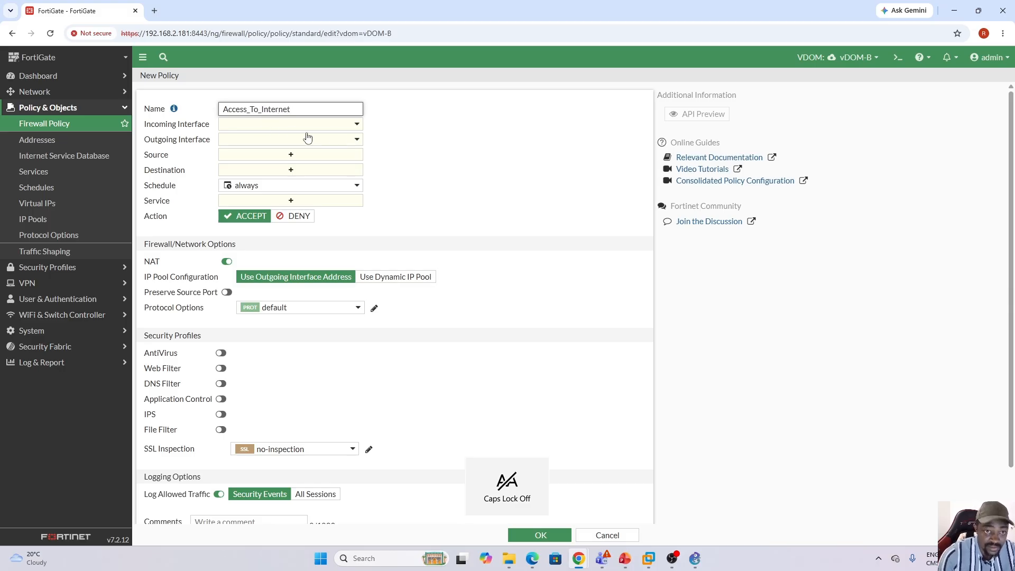
Set the vDOM-B policy's incoming interface to internal4 and its outgoing interface to Link_To_vDB1.
left_click(338, 127)
left_click(281, 159)
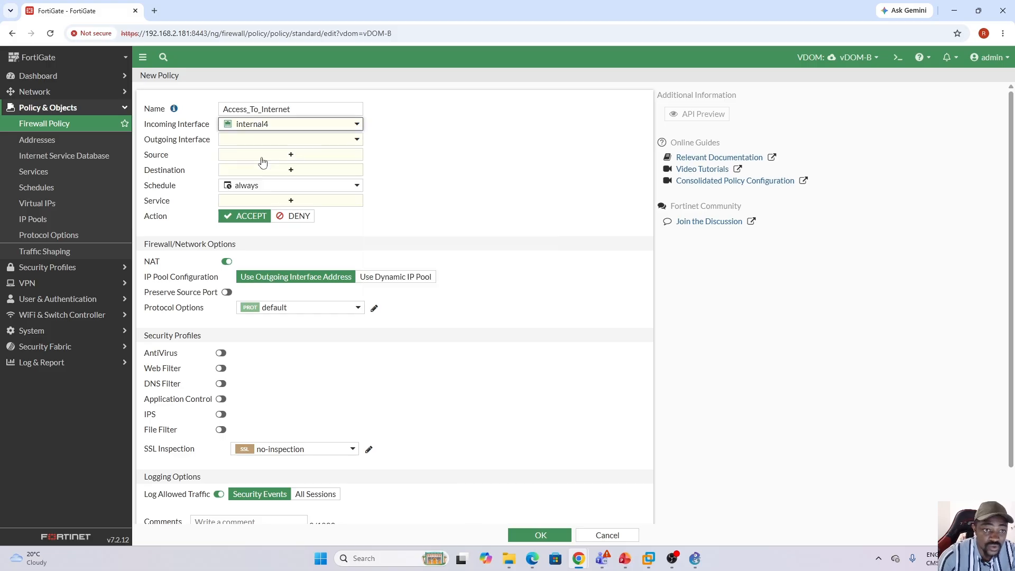
left_click(339, 141)
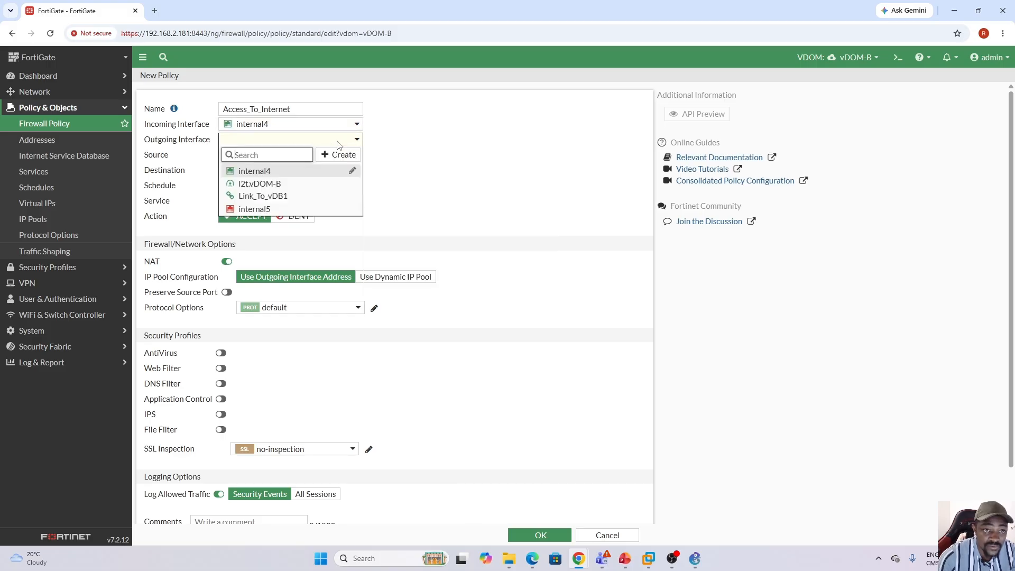
left_click(278, 197)
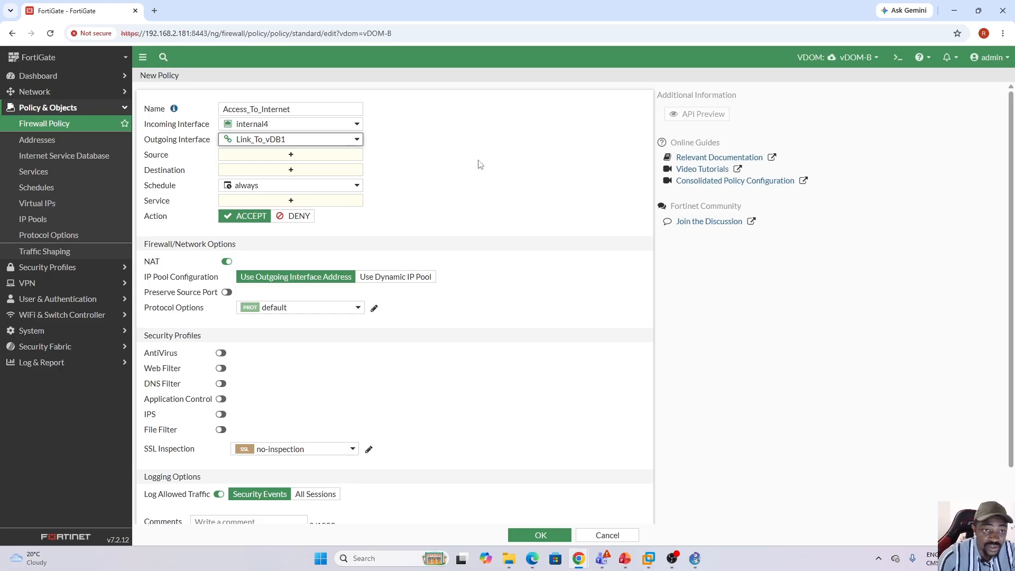
Set the vDOM-B policy's source and destination to all and its service to ALL.
left_click(292, 156)
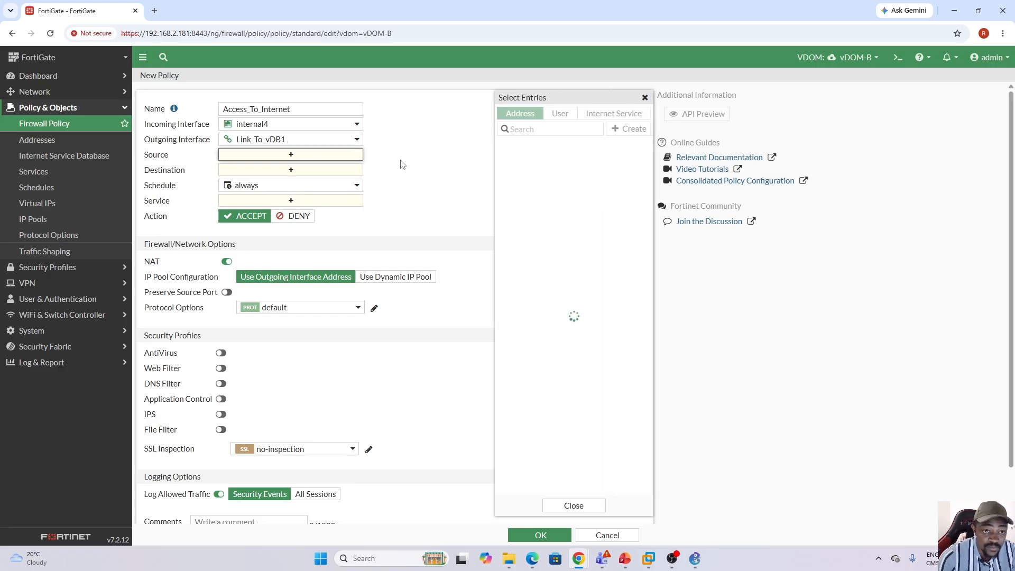
left_click(587, 160)
left_click(309, 180)
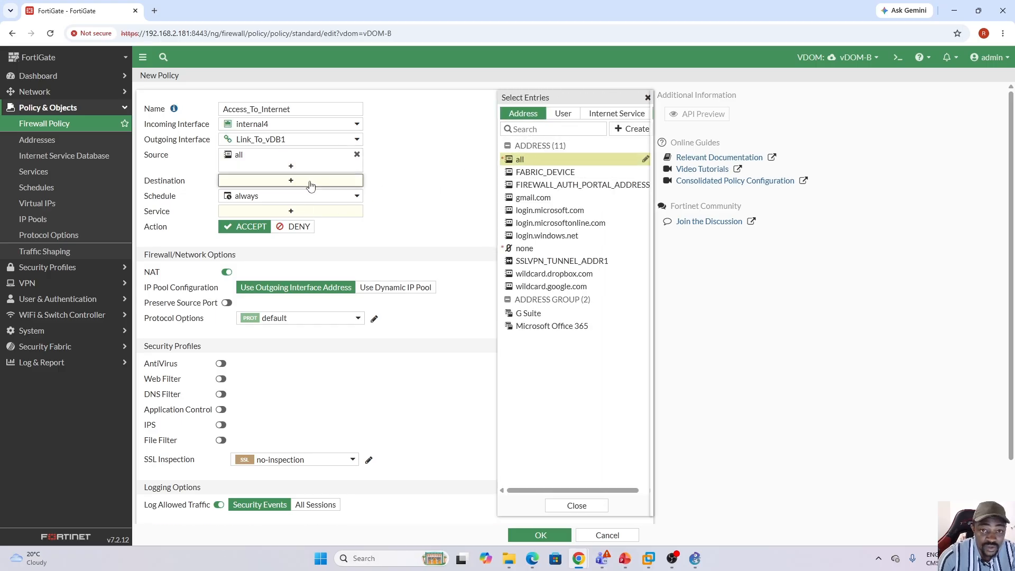
left_click(532, 160)
left_click(348, 223)
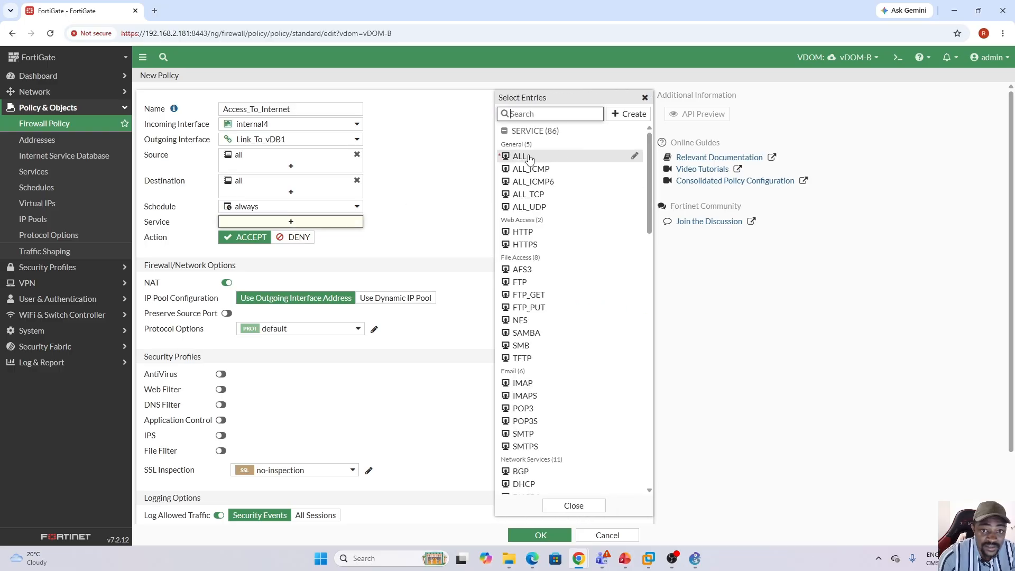
left_click(528, 158)
left_click(427, 222)
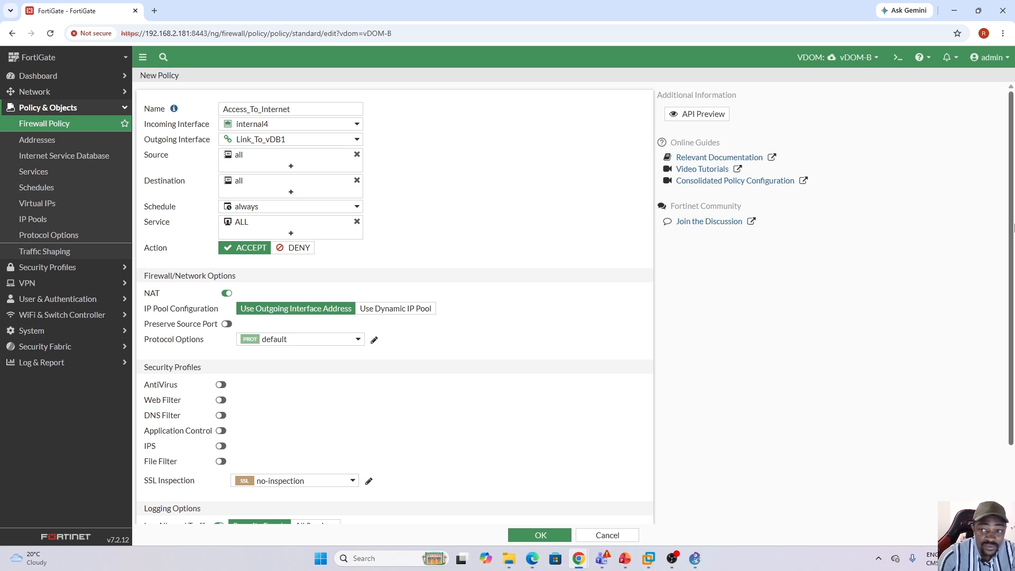
Log all sessions for the vDOM-B internet policy and save it.
scroll(1010, 364, "down", 2)
left_click(316, 439)
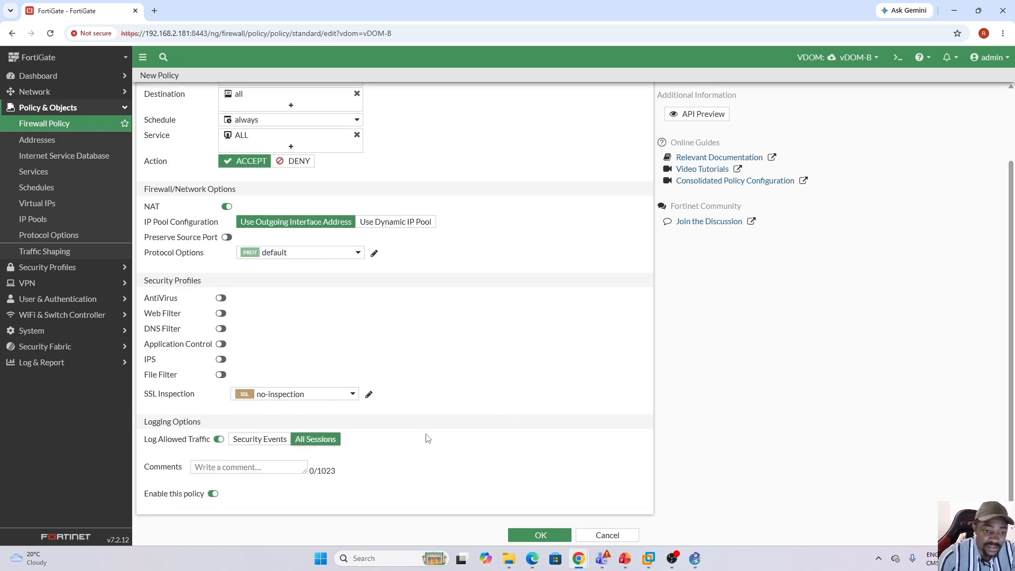
left_click(543, 535)
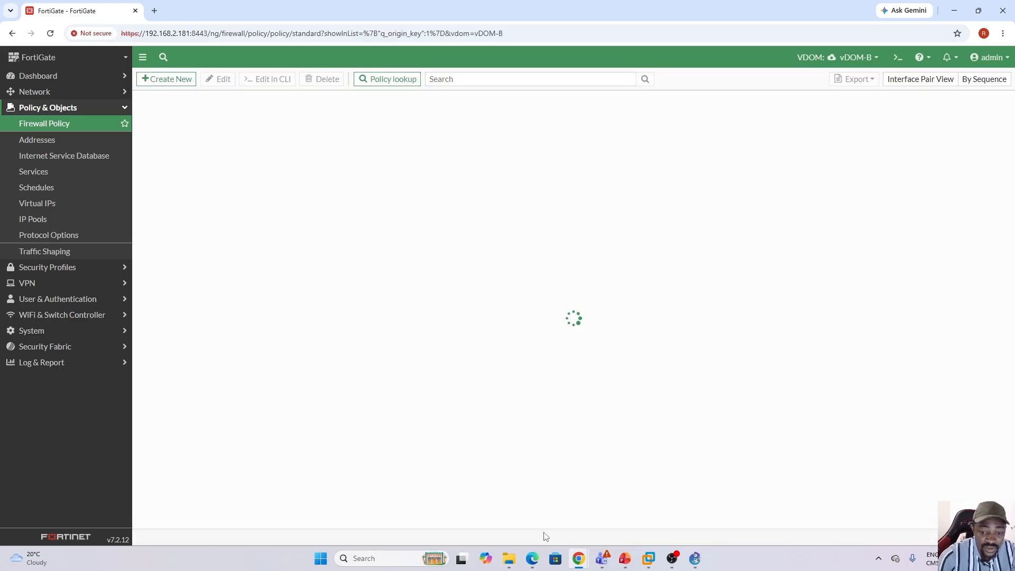
Check the topology in GNS3, then switch to VMware Workstation and sign in to the Win11 virtual machine with the account password.
left_click(694, 559)
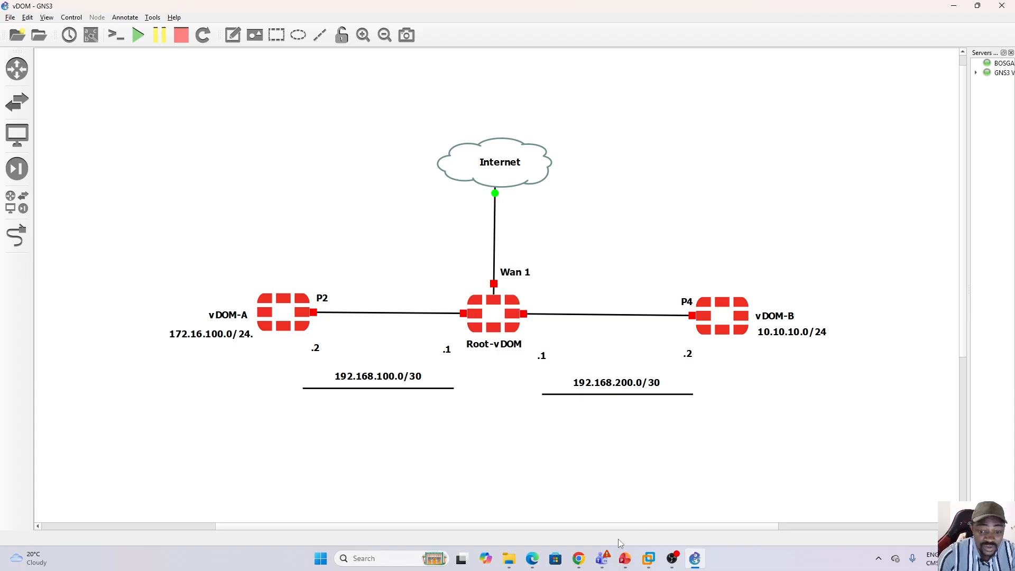
left_click(650, 557)
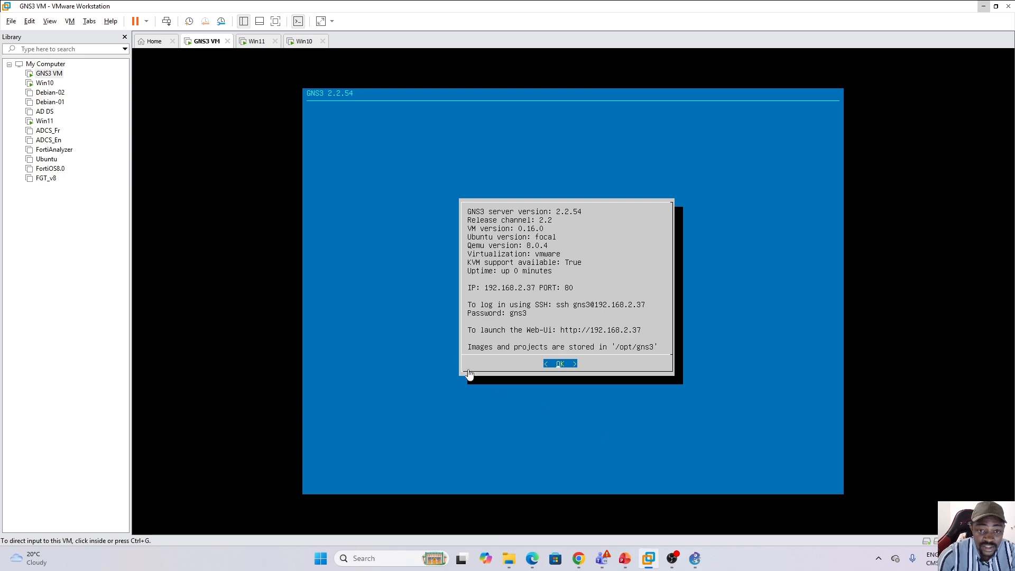
left_click(301, 47)
left_click(259, 45)
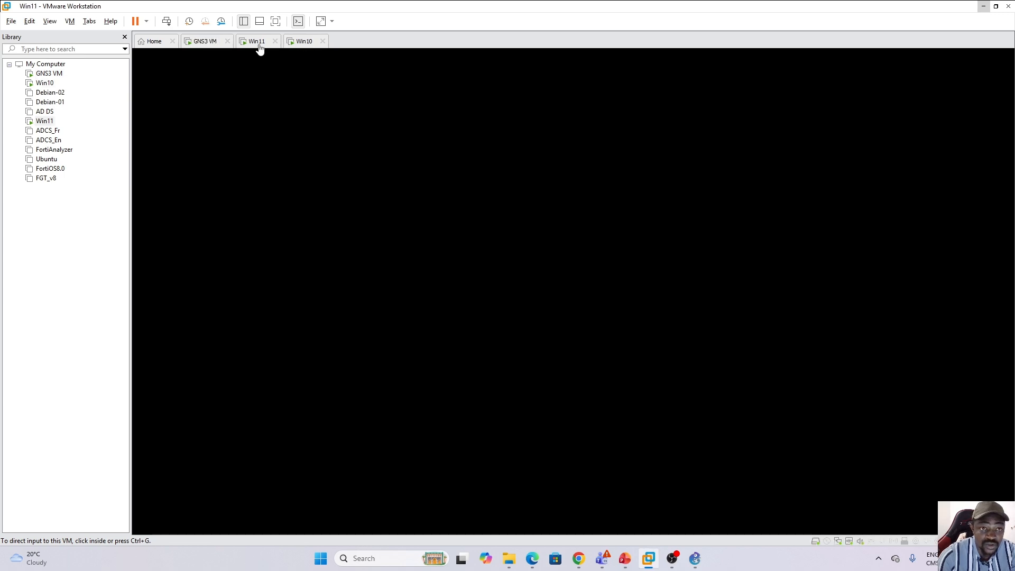
left_click(478, 137)
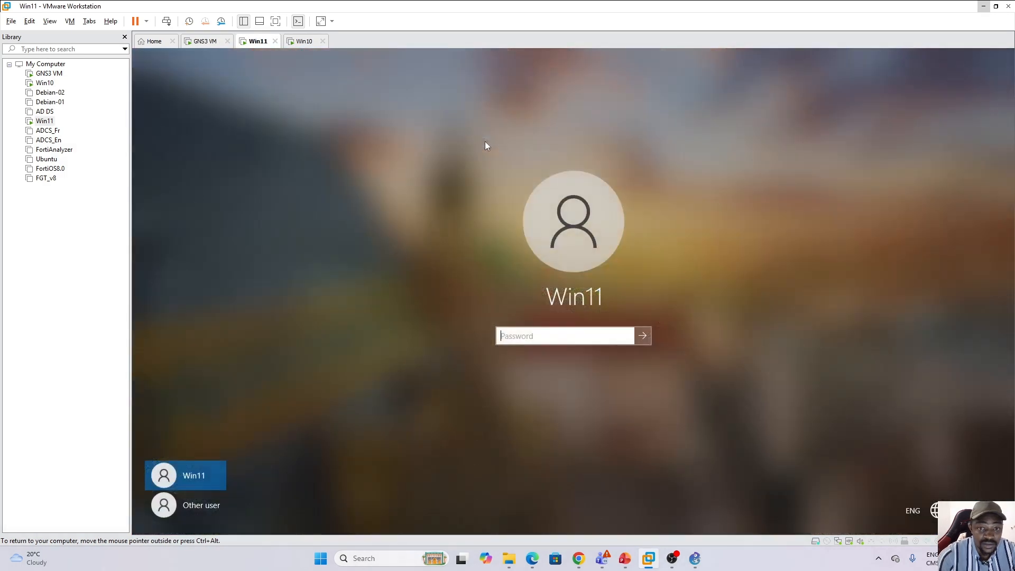
type("••")
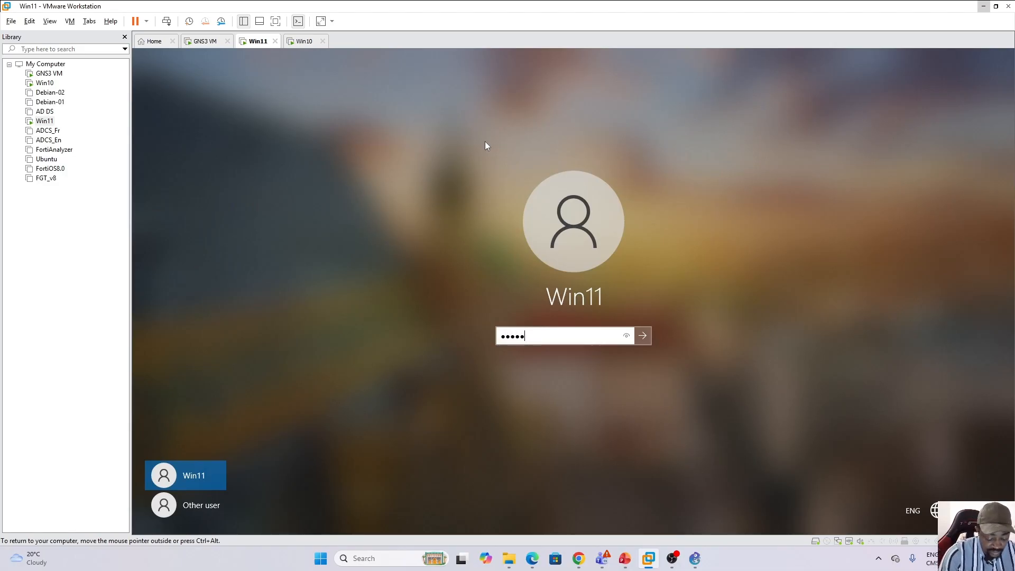
key("Return")
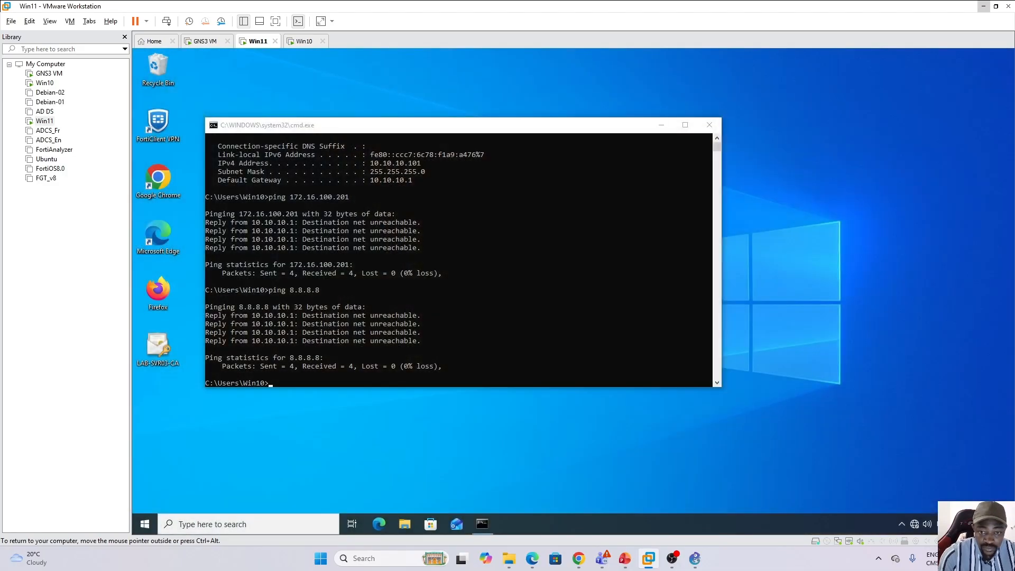
Repeat the ping to 8.8.8.8 from the Win11 and Win10 virtual machines to test internet access.
key("Up")
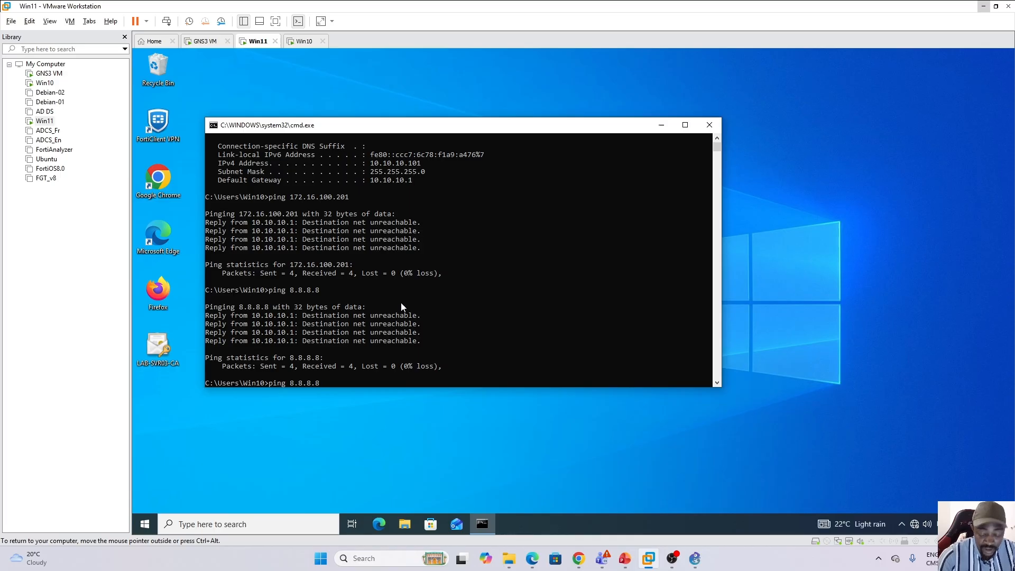
key("Return")
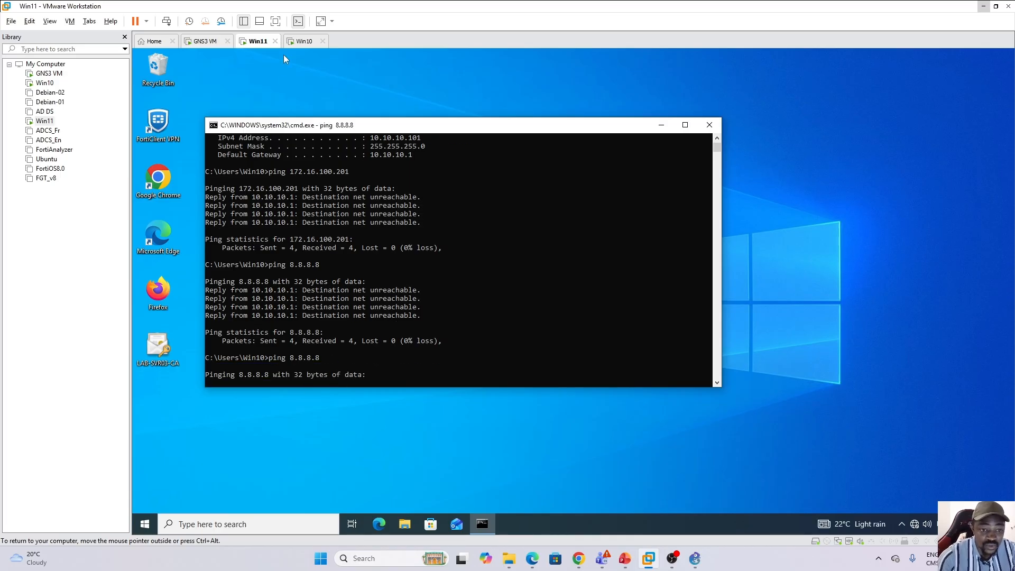
left_click(303, 42)
left_click(380, 302)
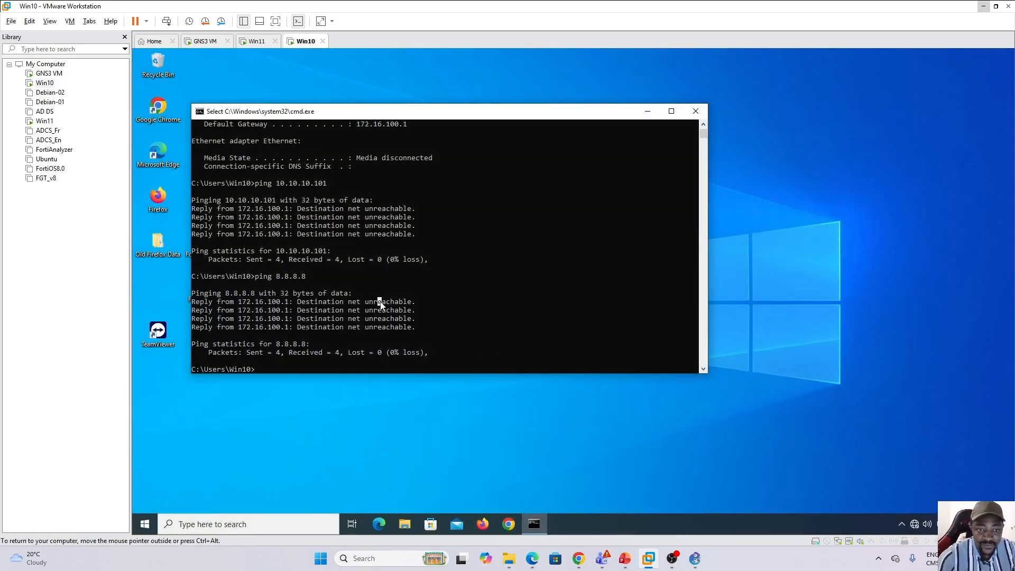
key("Up")
key("Return")
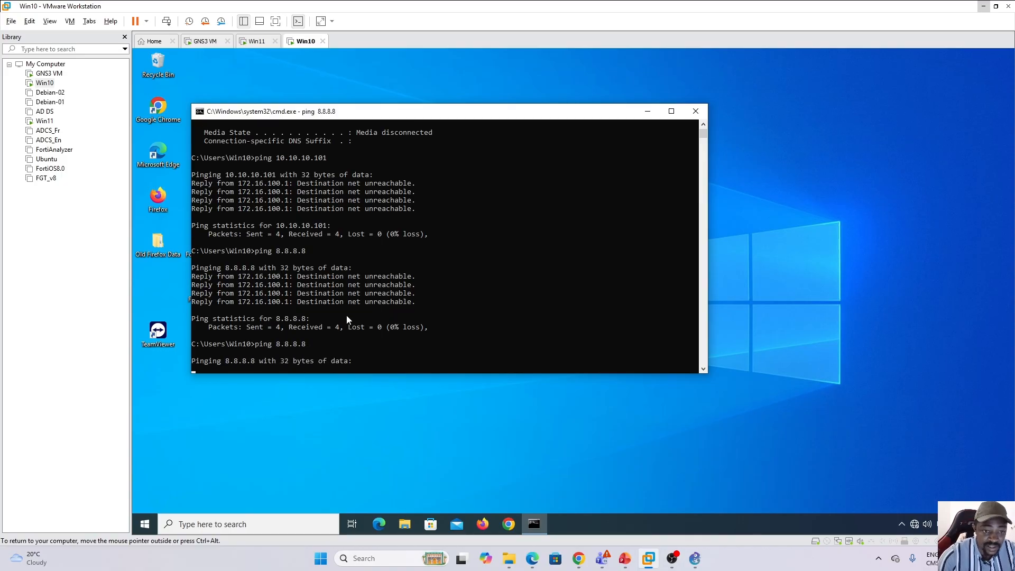
Start a continuous ping to 8.8.8.8 on the Win11 virtual machine with the -t option.
left_click(260, 41)
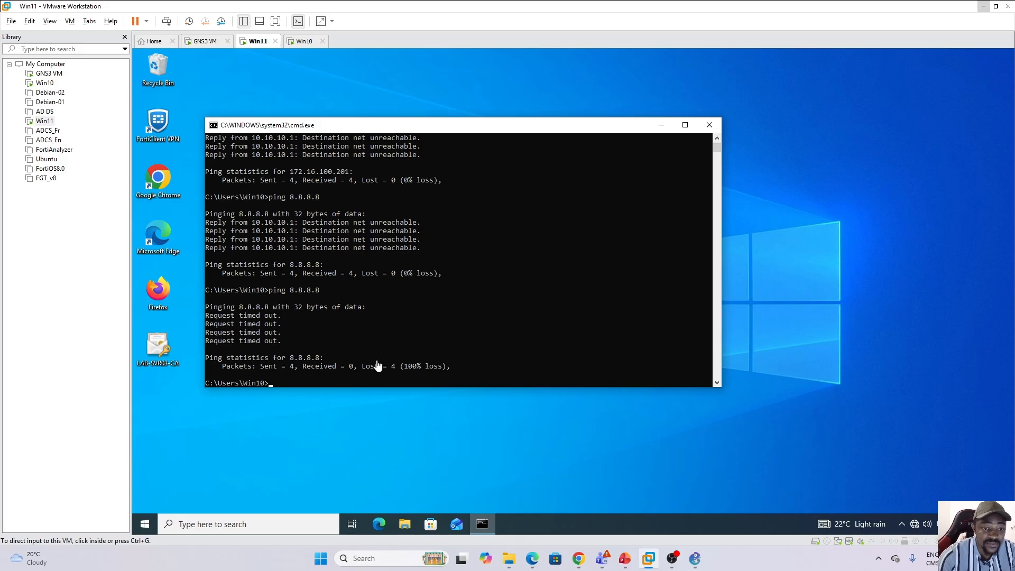
left_click(313, 383)
key("Up")
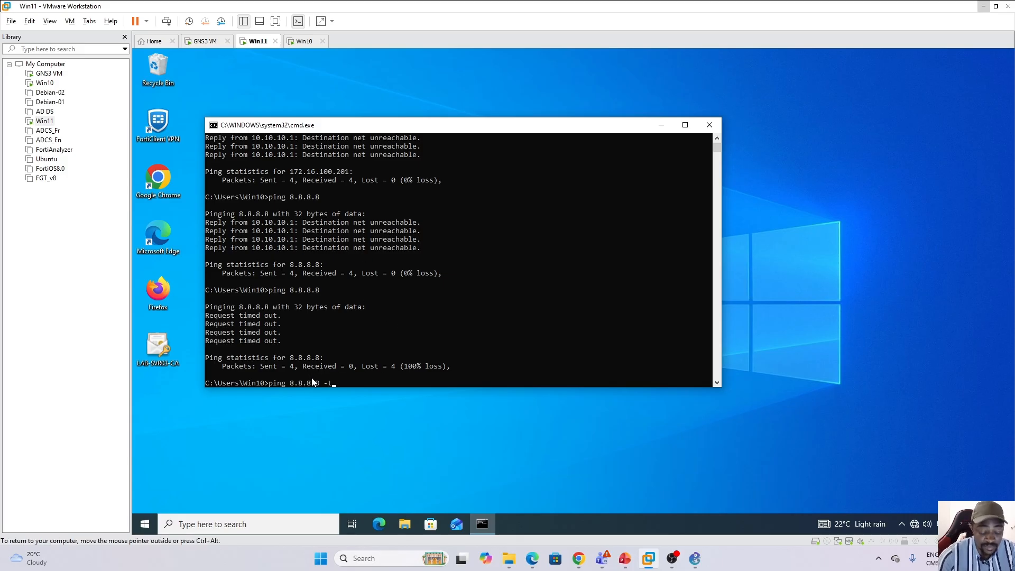
key("Return")
Stop the running ping on the Win10 virtual machine and start a continuous one with ping 8.8.8.8 -t.
left_click(301, 42)
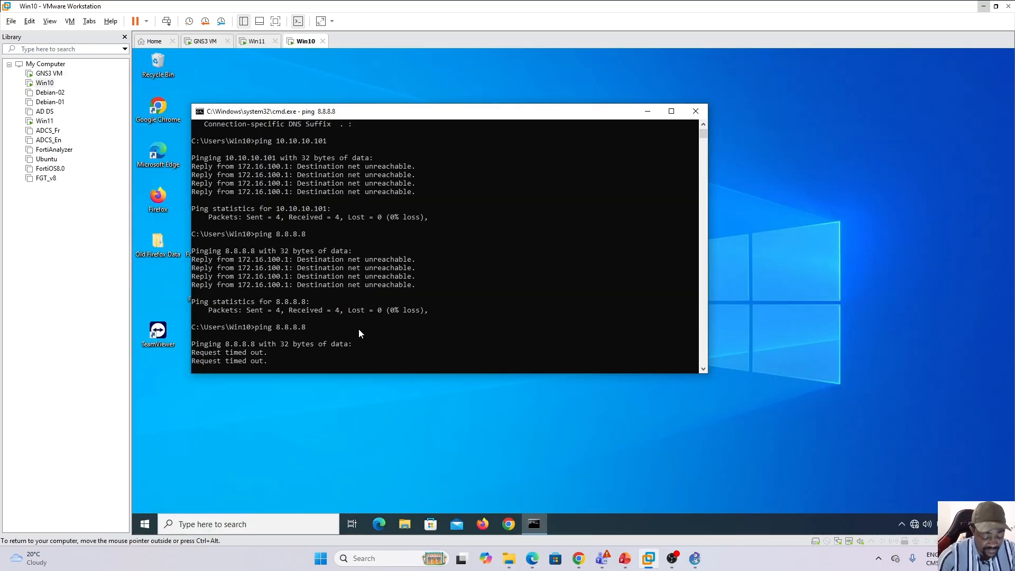
key("ctrl+c")
key("Up")
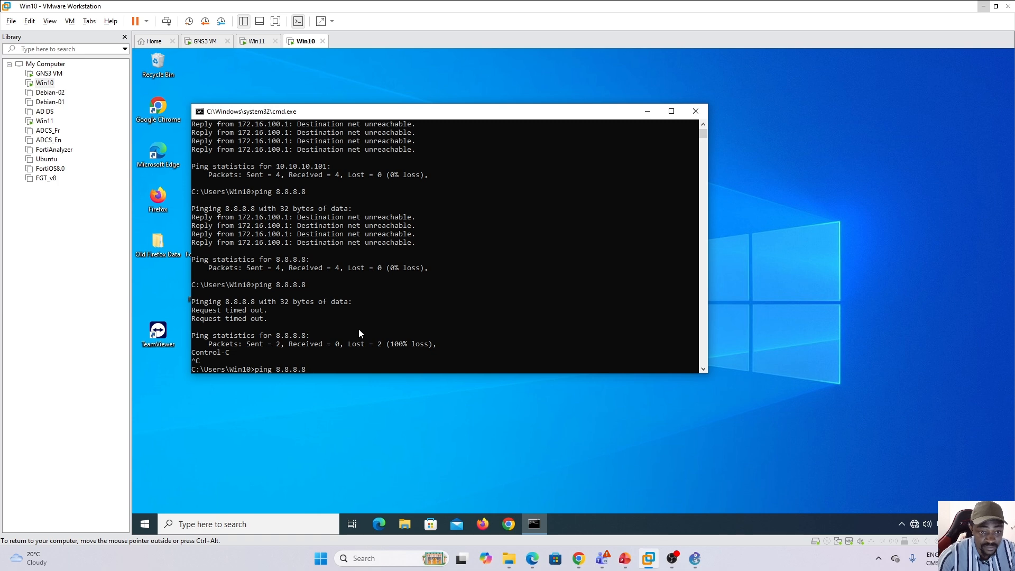
type("-t")
key("Return")
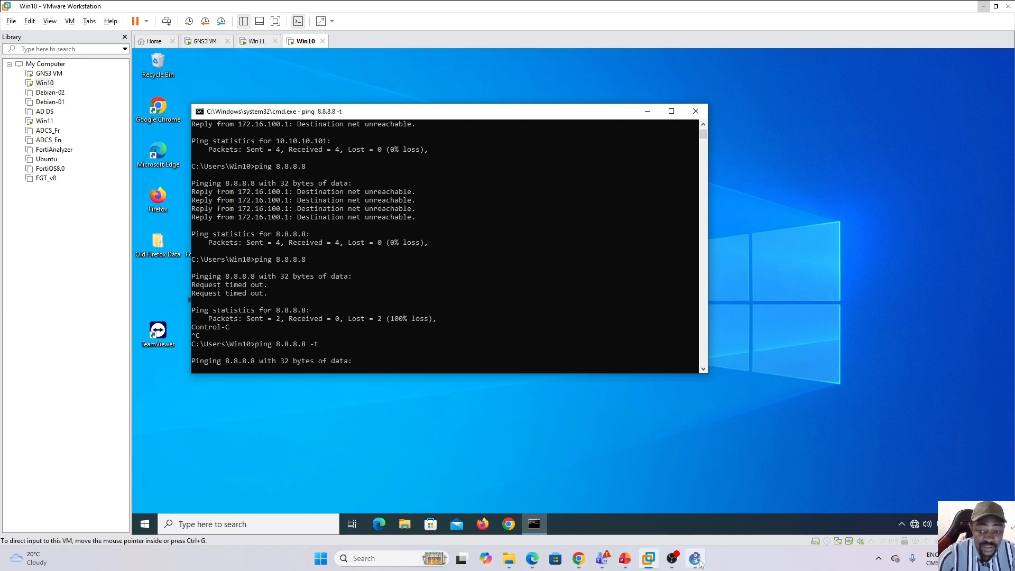
Review the GNS3 topology, then return to the FortiGate page in Chrome and open the root VDOM's firewall policies.
mouse_move(696, 559)
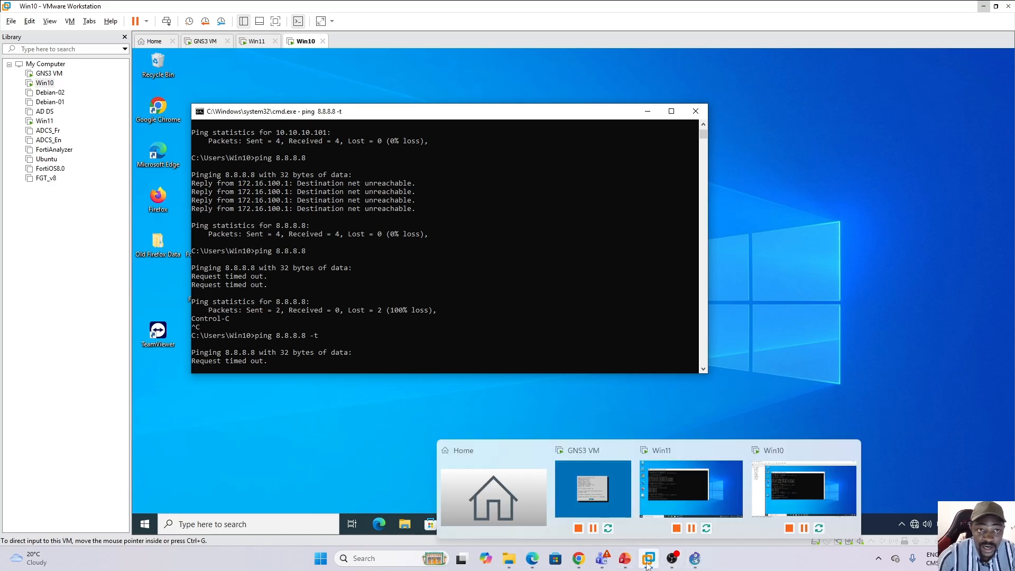
left_click(696, 560)
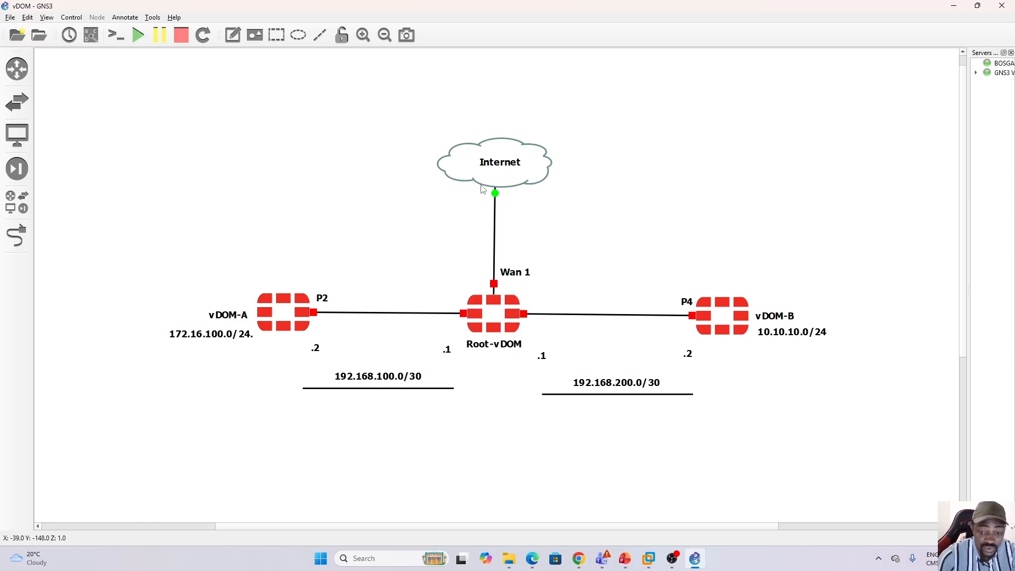
left_click(693, 555)
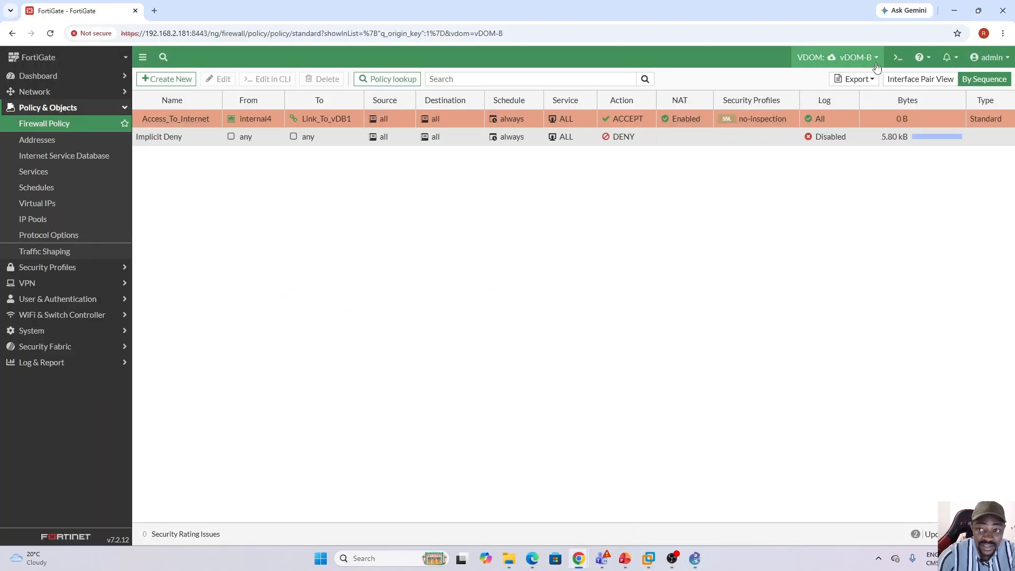
left_click(838, 57)
left_click(817, 89)
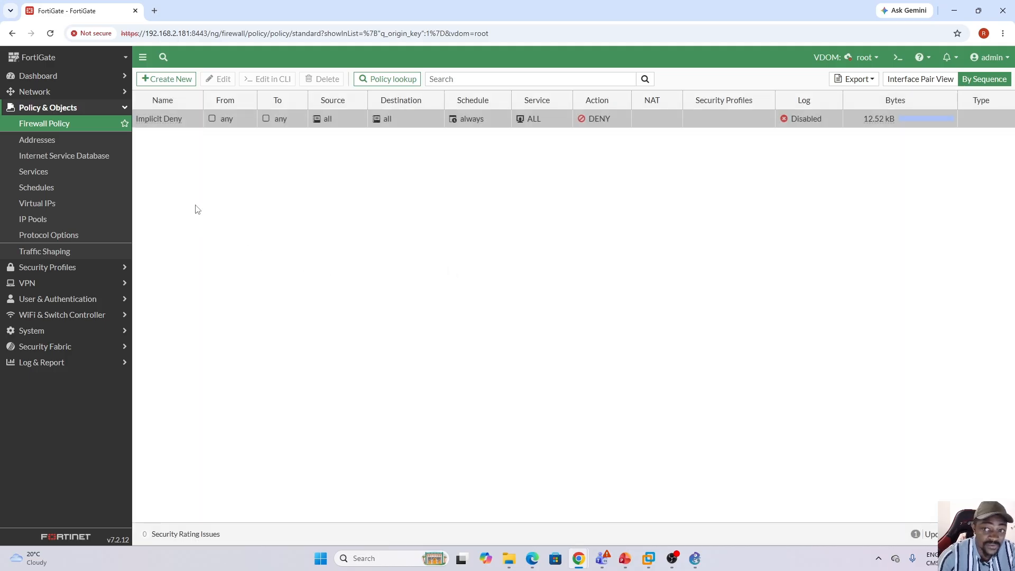
Create a new firewall policy in the root VDOM and name it vDA_To_Internet.
left_click(165, 80)
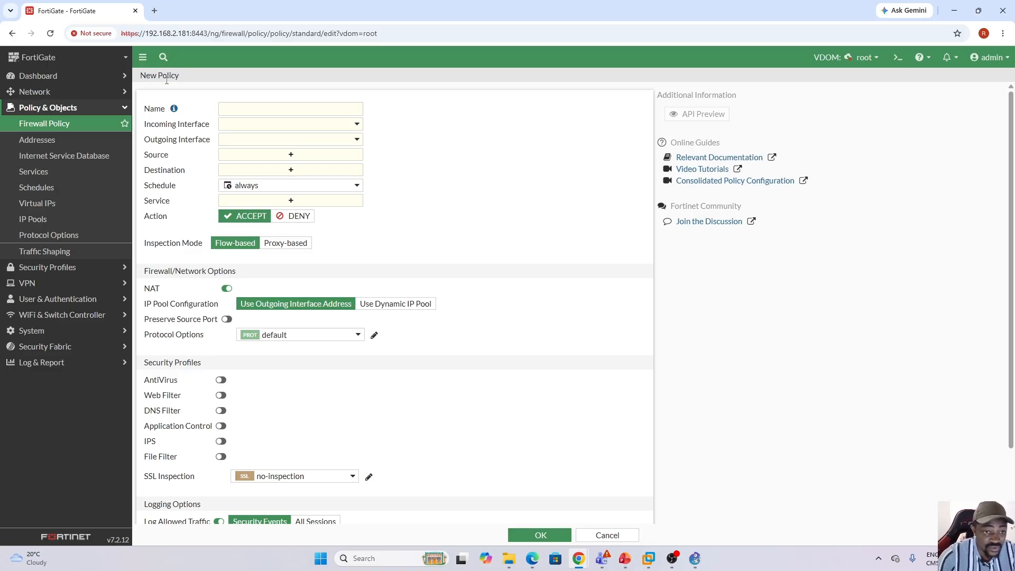
left_click(245, 108)
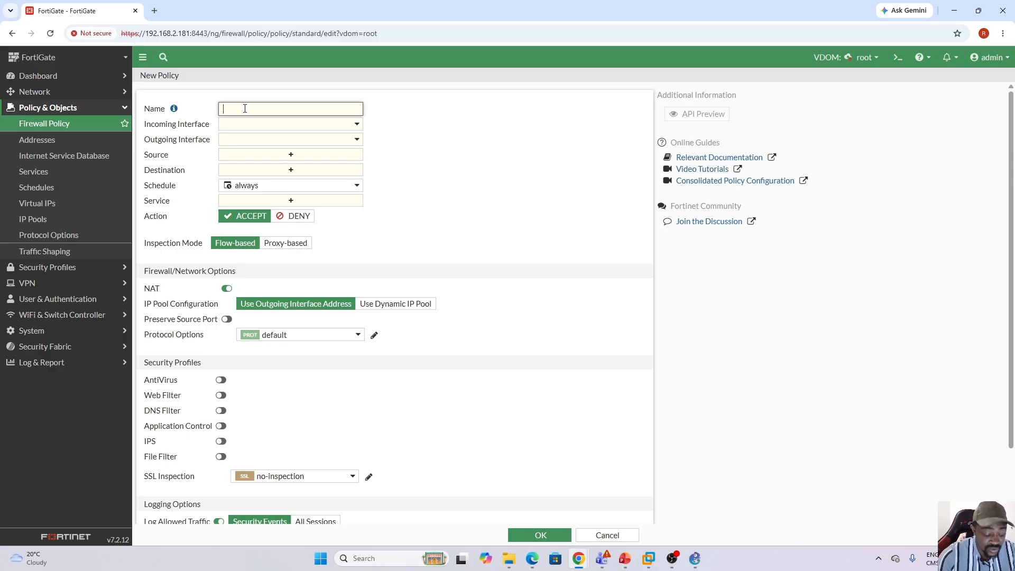
key("Caps_Lock")
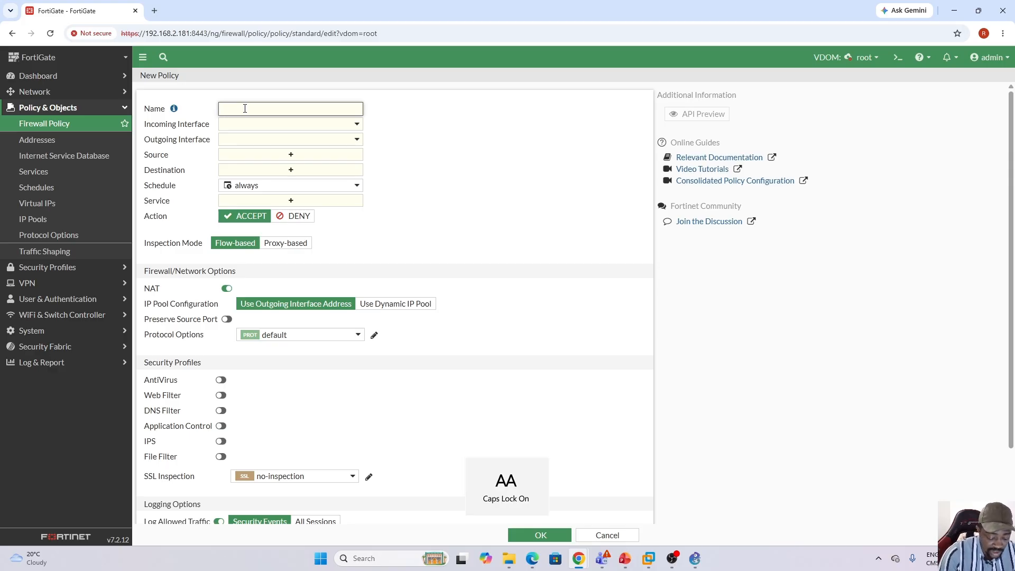
key("Caps_Lock")
key("Caps_Lock")
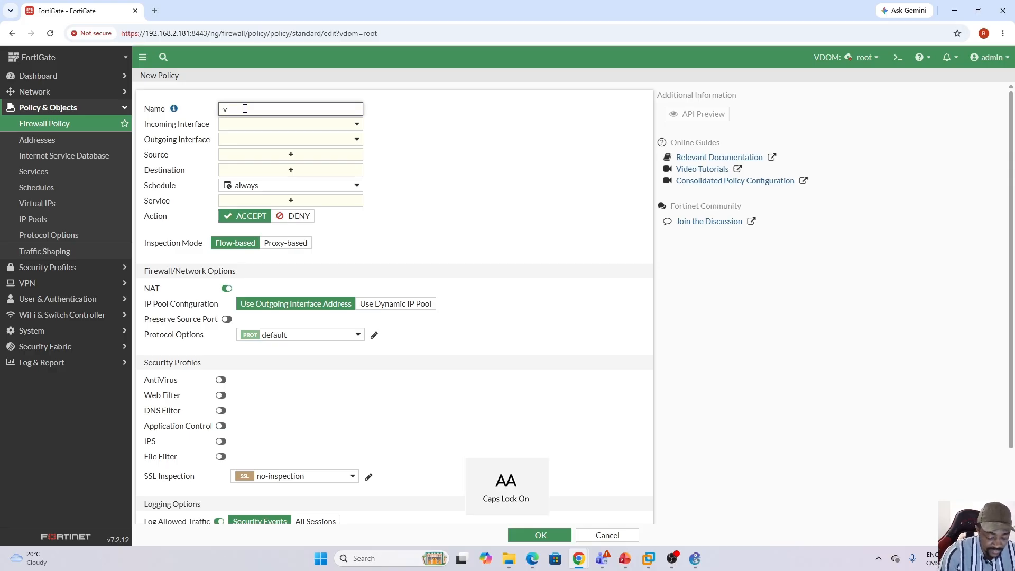
type("A")
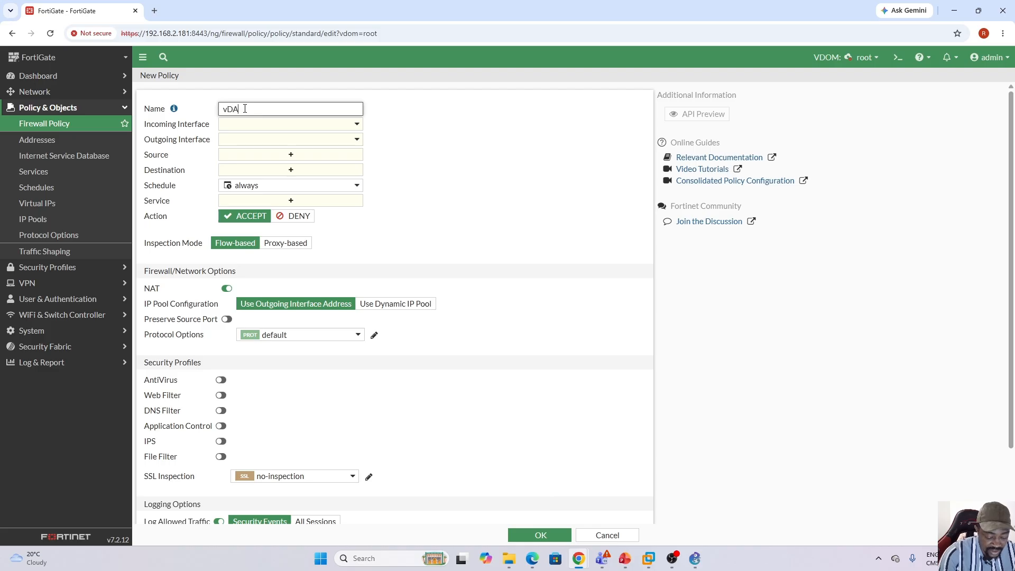
type("_I")
key("Caps_Lock")
type("o")
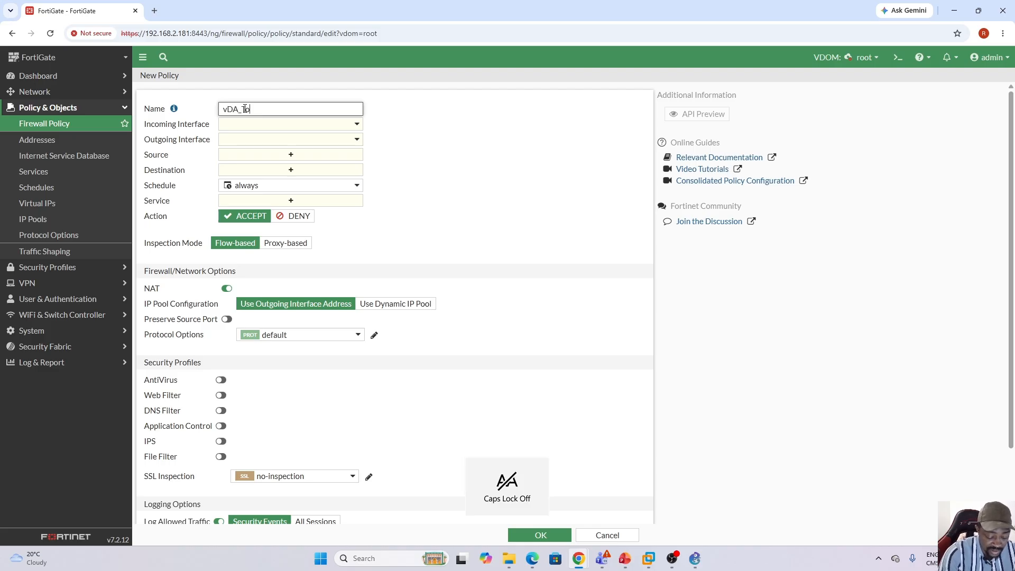
type("_Internet")
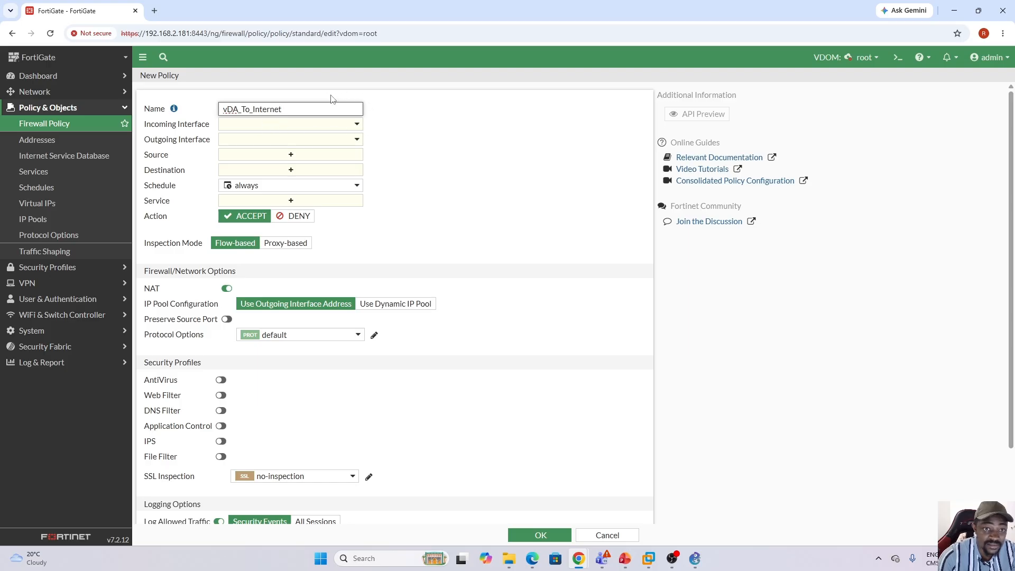
Set the policy's incoming interface to Link_To_vDA0 and outgoing interface to wan1, checking them against the GNS3 topology.
left_click(357, 125)
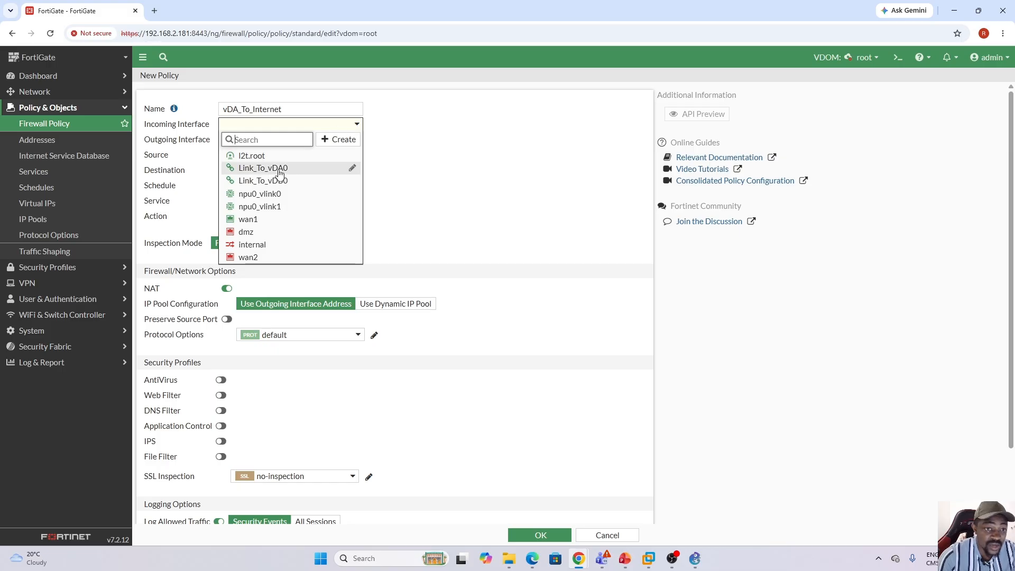
mouse_move(283, 174)
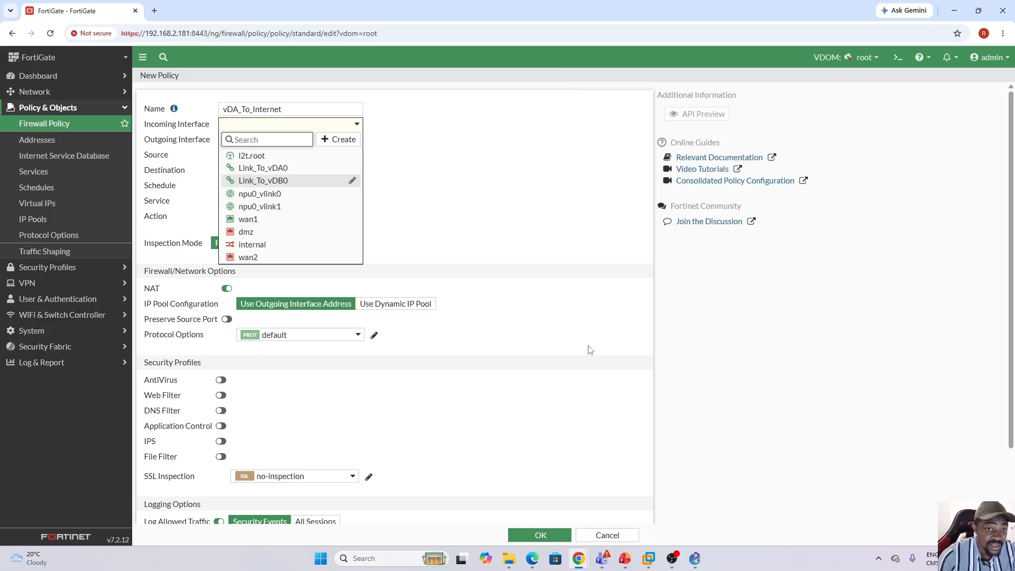
left_click(274, 169)
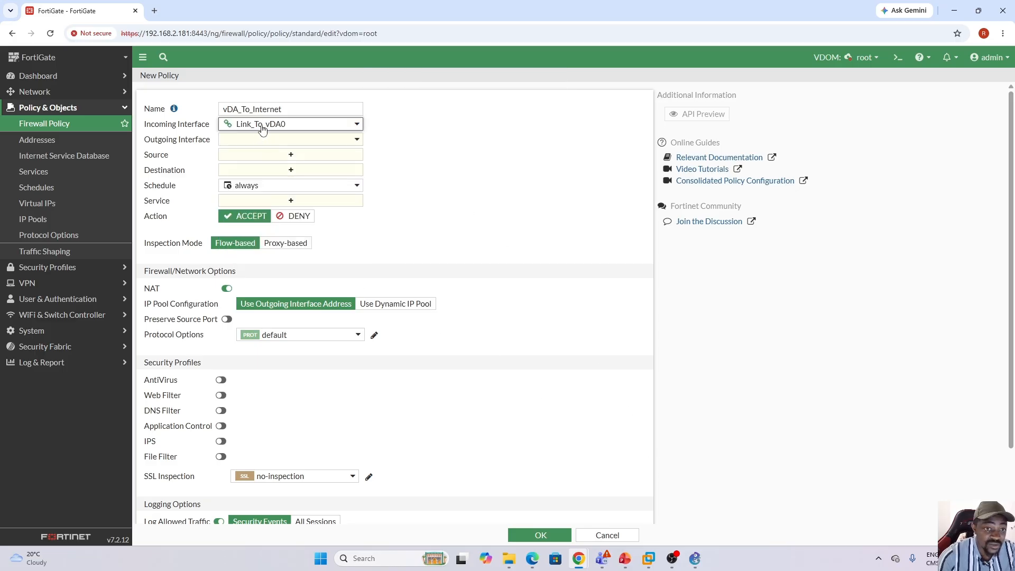
left_click(694, 558)
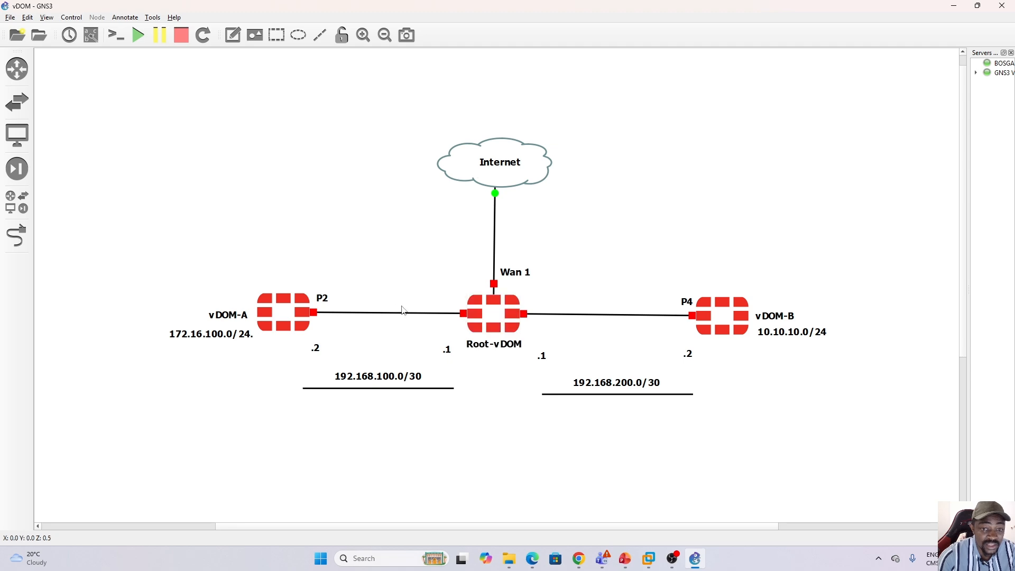
left_click(696, 559)
left_click(341, 142)
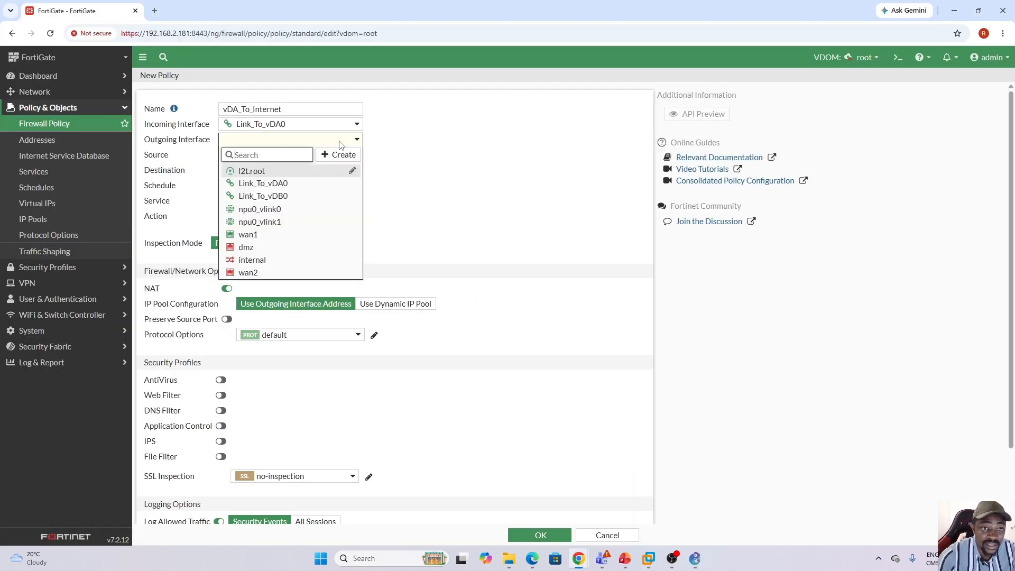
left_click(254, 234)
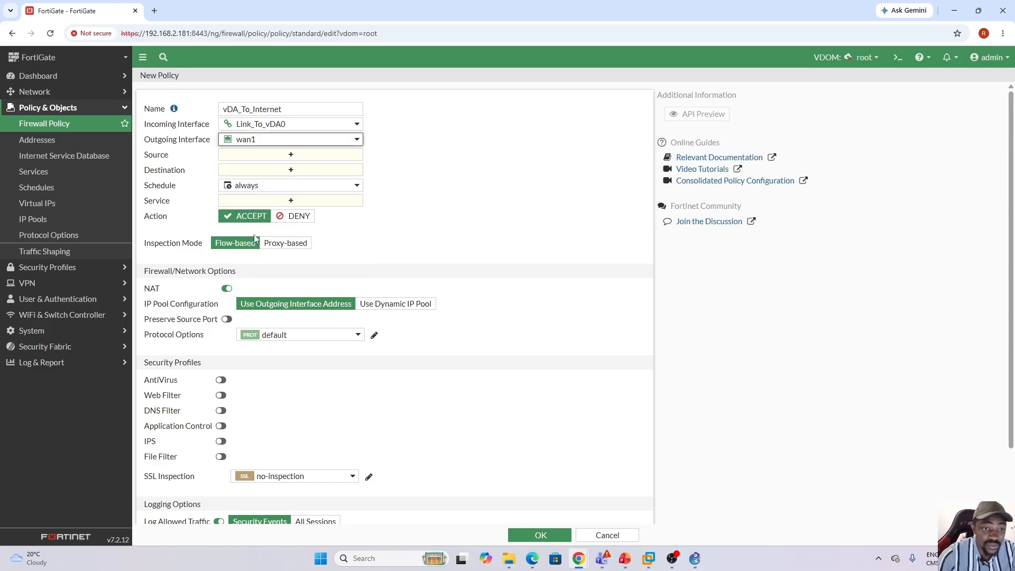
left_click(696, 560)
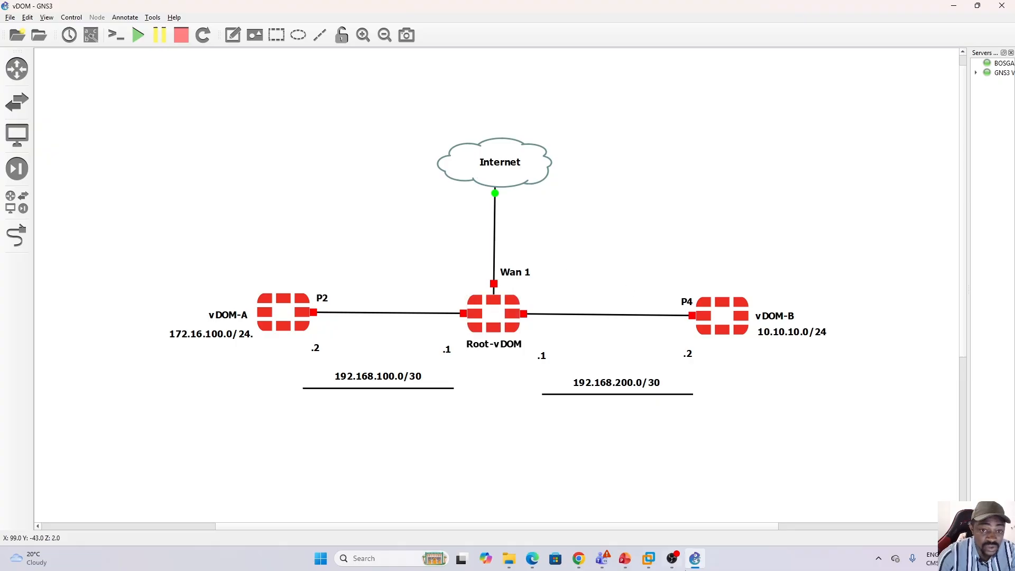
left_click(695, 558)
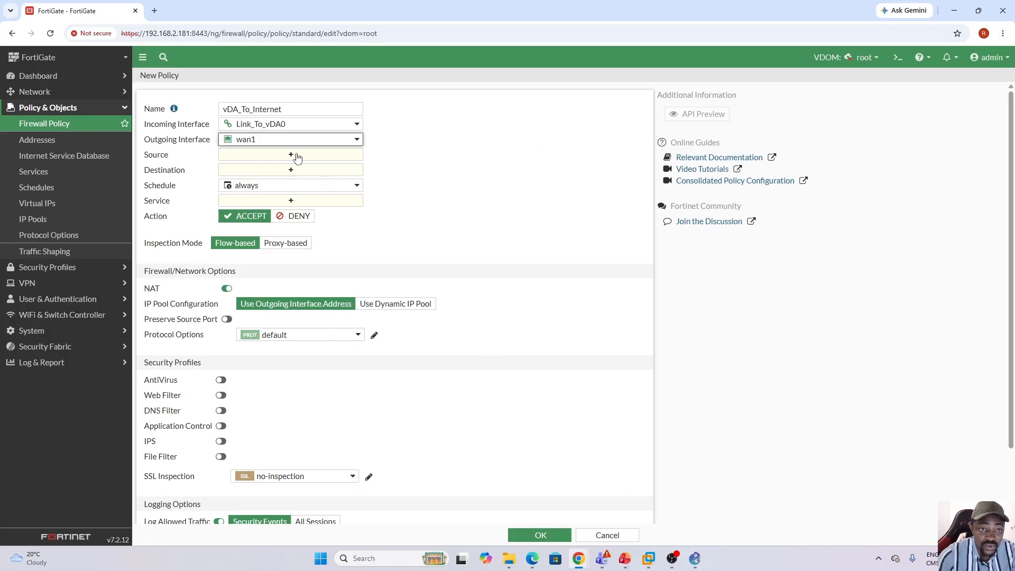
Set the vDA_To_Internet policy's source and destination to all and its service to ALL.
left_click(292, 155)
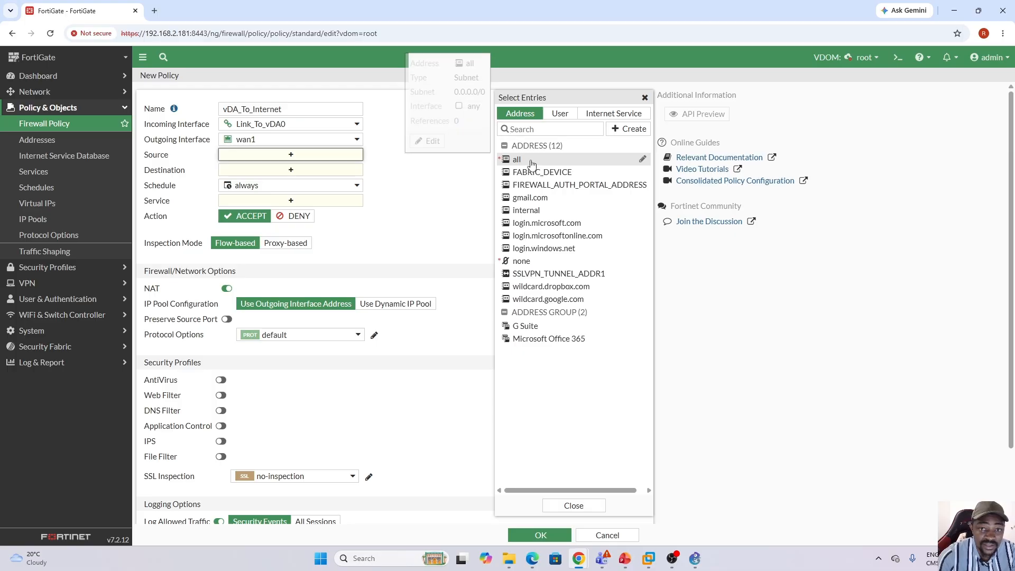
left_click(521, 159)
left_click(297, 181)
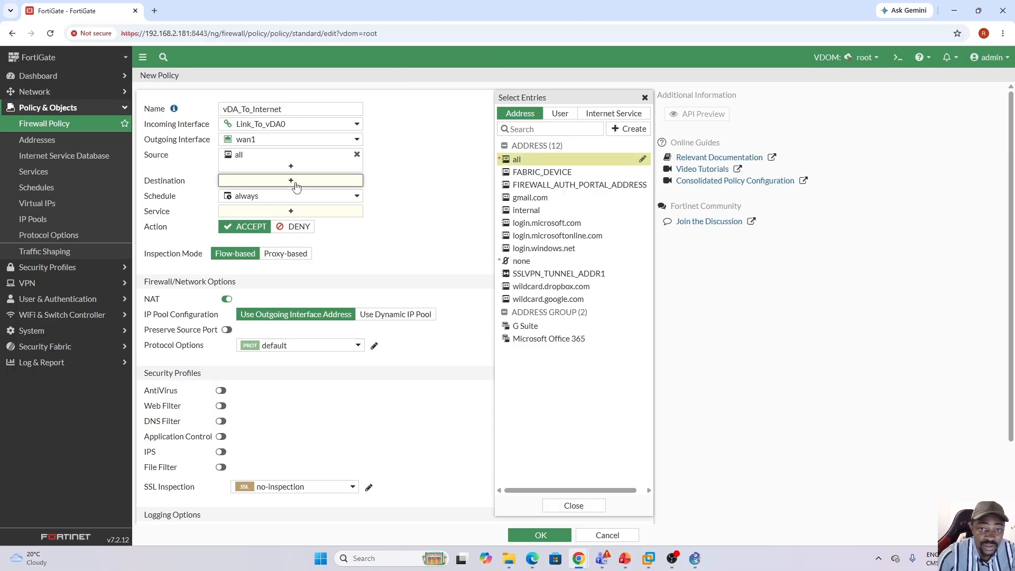
left_click(535, 161)
left_click(286, 226)
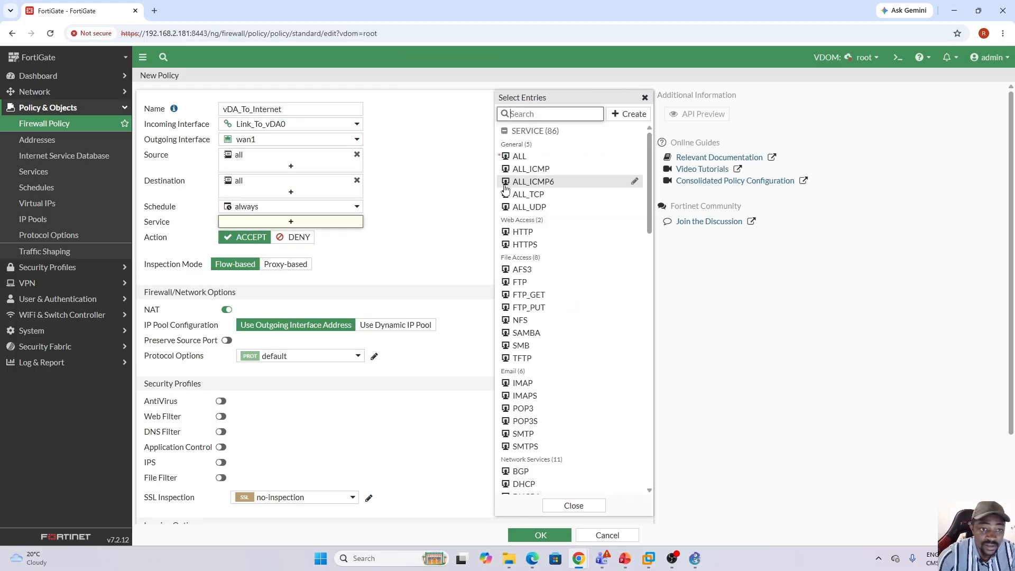
left_click(537, 160)
left_click(439, 423)
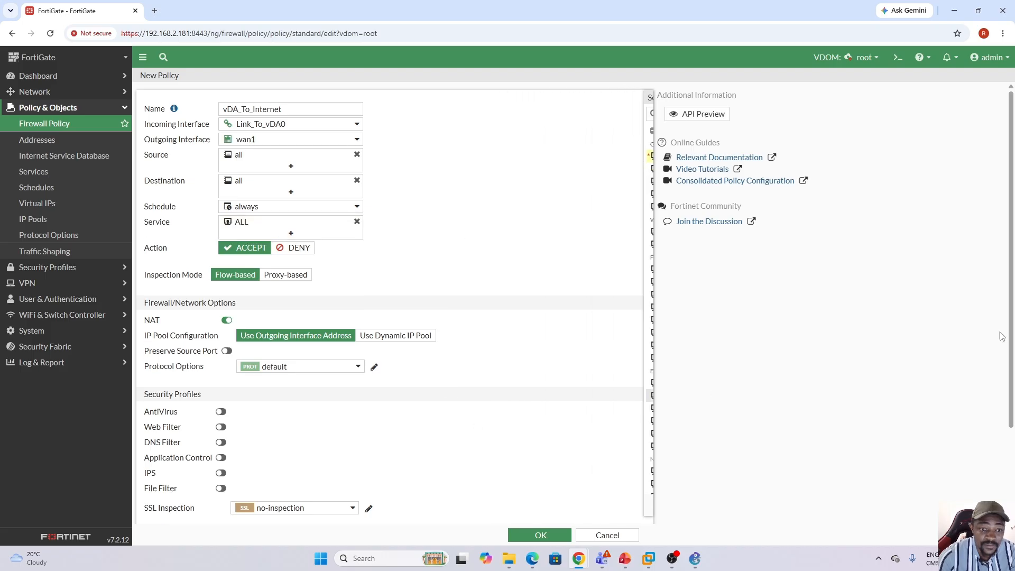
Enable logging of all sessions for the vDA_To_Internet policy and save it.
scroll(1013, 338, "down", 1)
scroll(1013, 339, "down", 1)
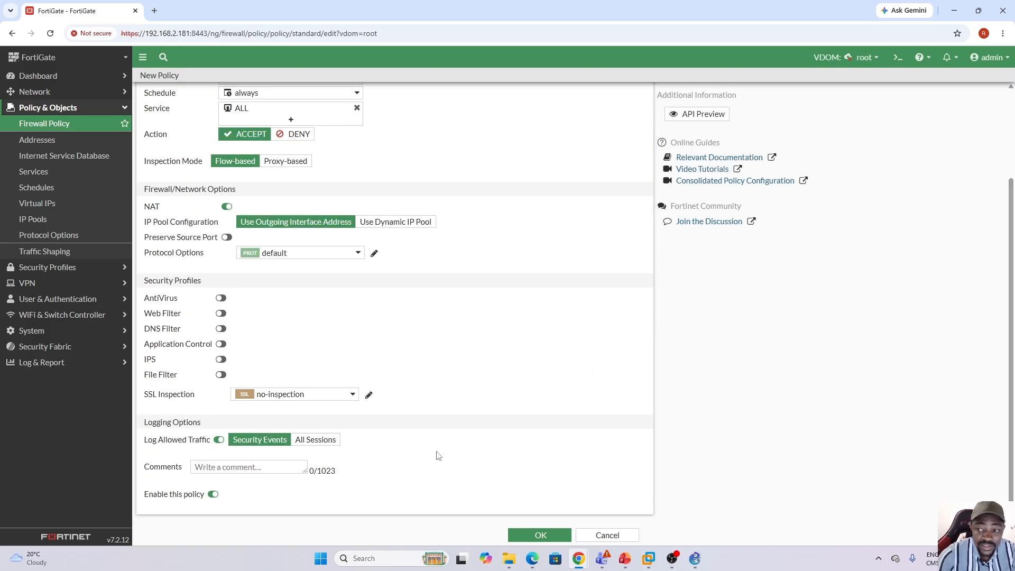
left_click(316, 439)
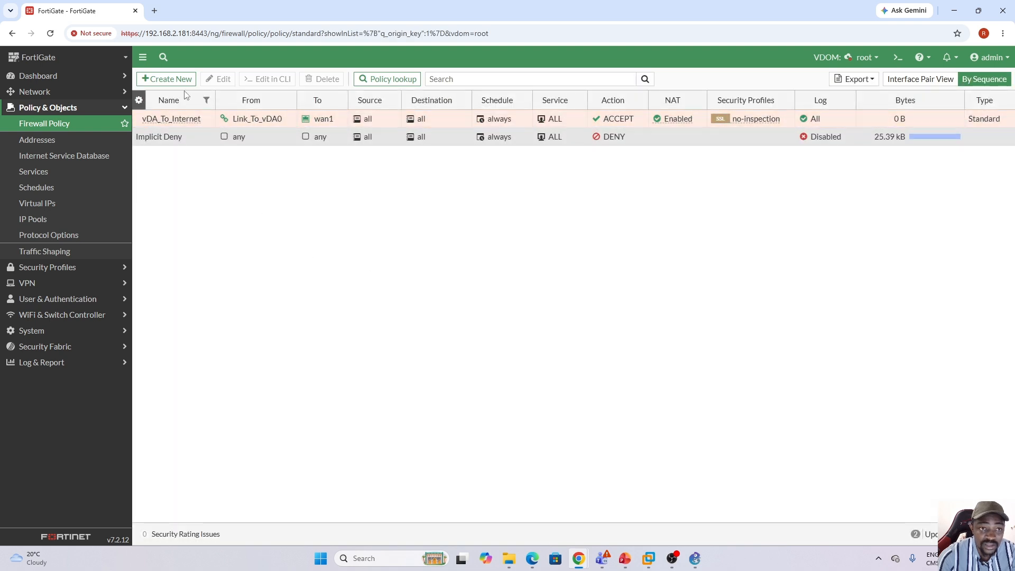
Create a second firewall policy in the root VDOM and name it vDB_To_Internet.
double_click(201, 112)
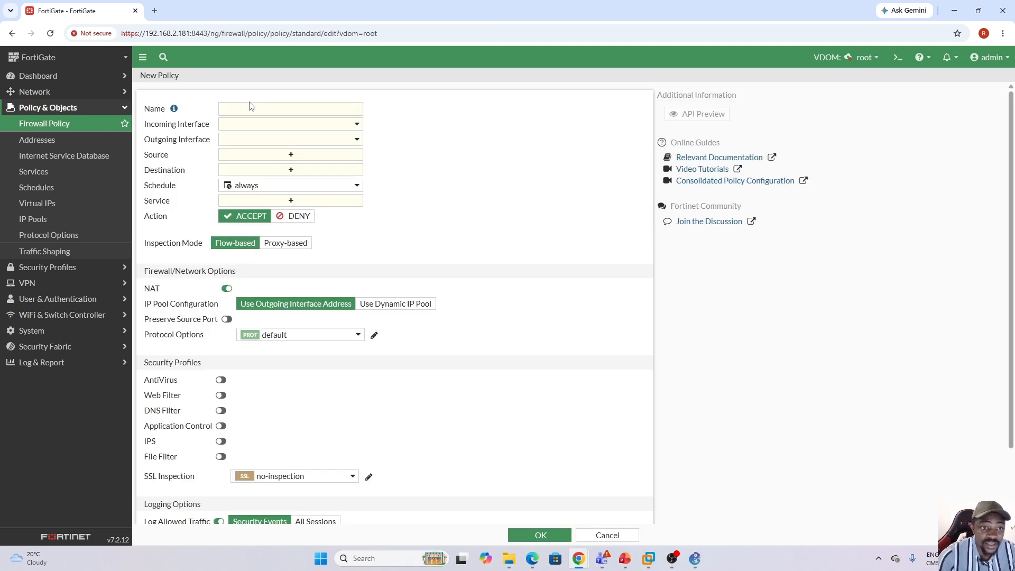
left_click(251, 108)
key("Caps_Lock")
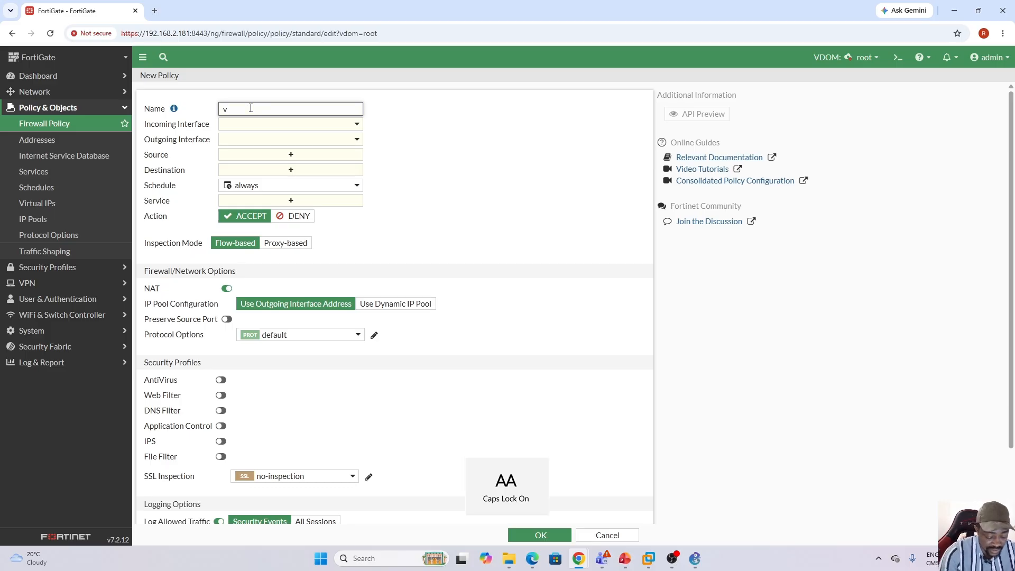
type("vDB_T")
key("Caps_Lock")
type("o")
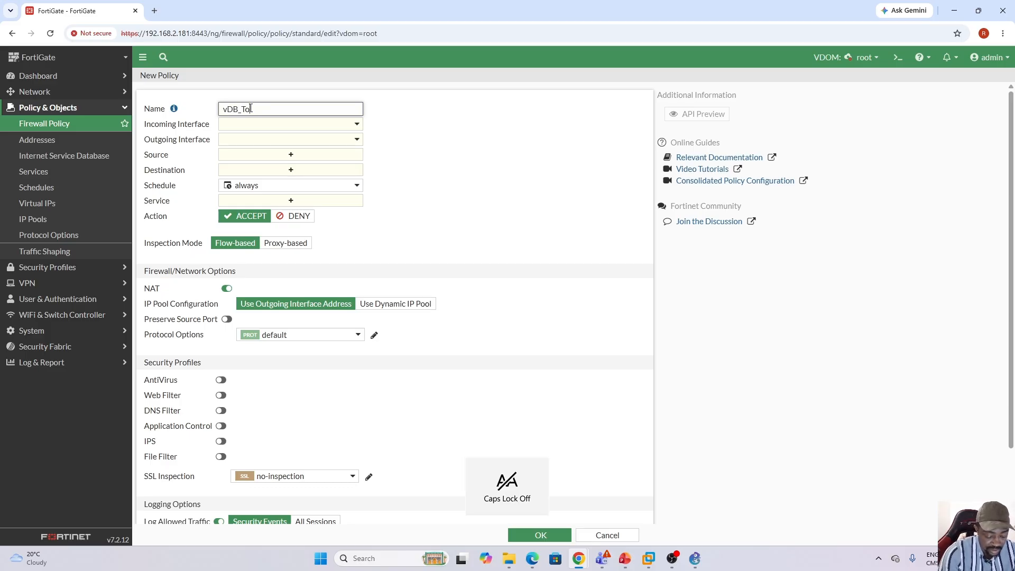
key("Caps_Lock")
key("Caps_Lock")
type("_Internet")
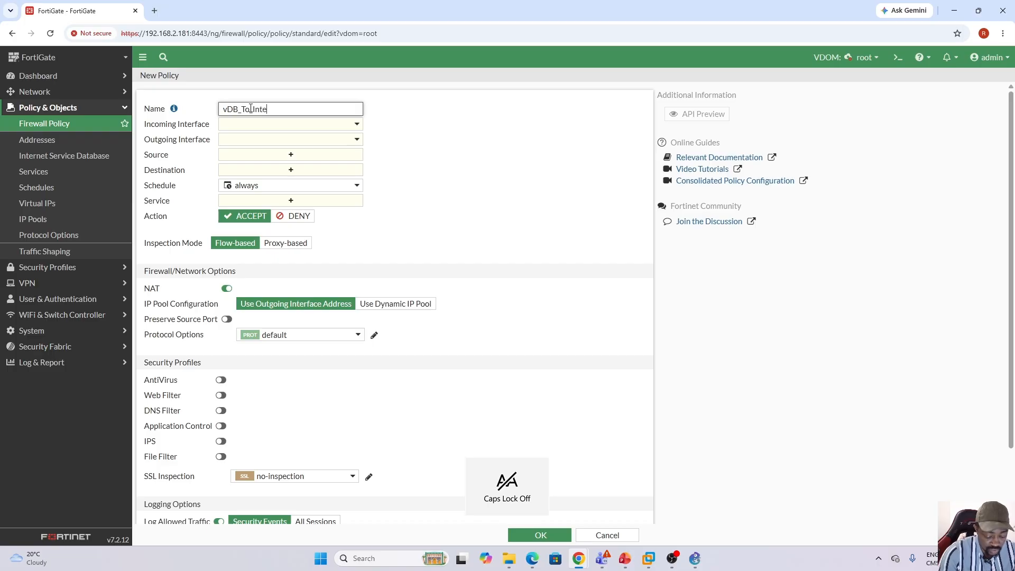
Set the vDB_To_Internet policy's incoming interface to Link_To_vDB0 and its outgoing interface to wan1.
left_click(333, 125)
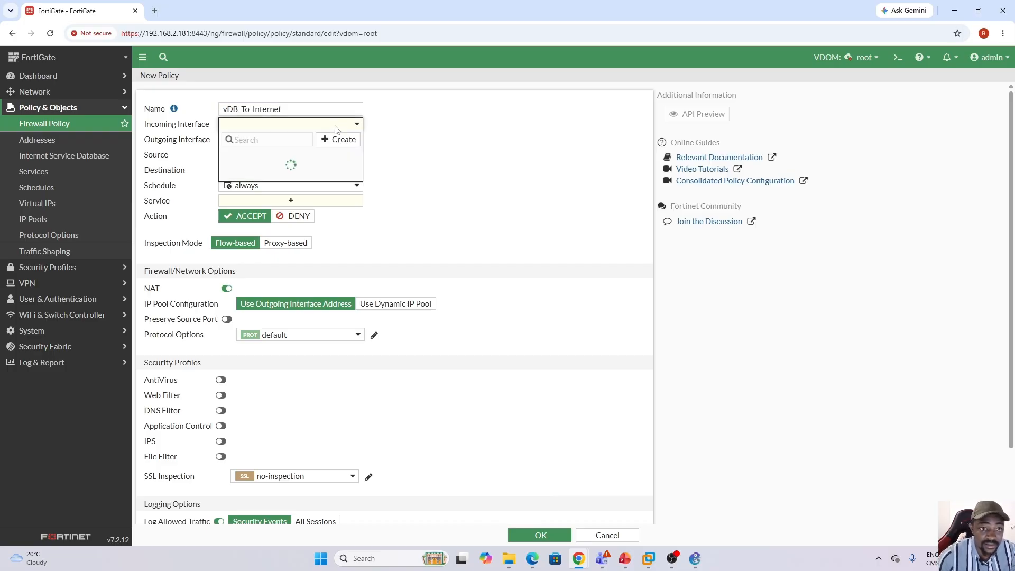
left_click(282, 183)
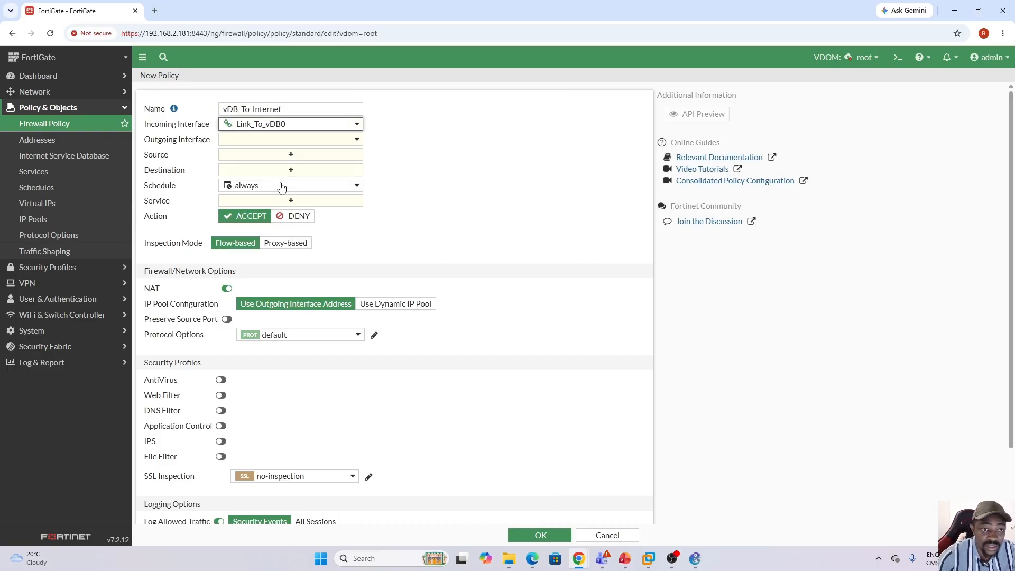
left_click(301, 146)
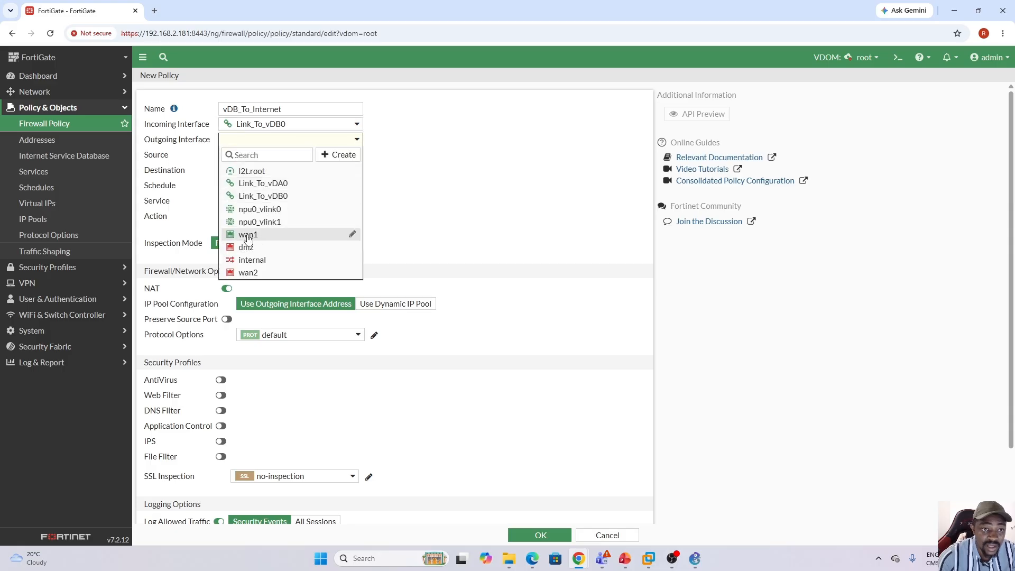
left_click(248, 236)
Set the vDB_To_Internet policy's source and destination to all and its service to ALL.
left_click(289, 155)
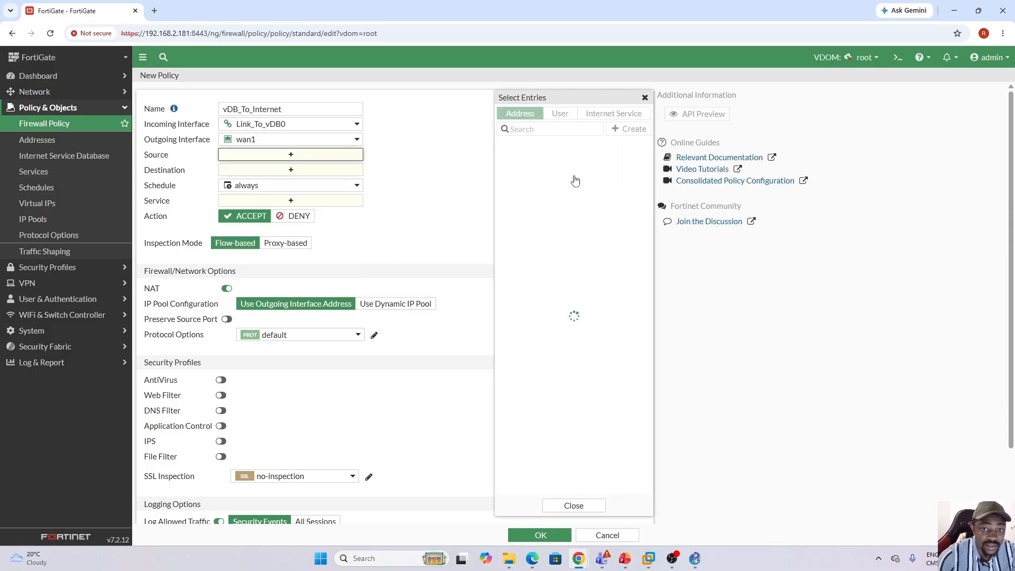
left_click(521, 160)
left_click(304, 184)
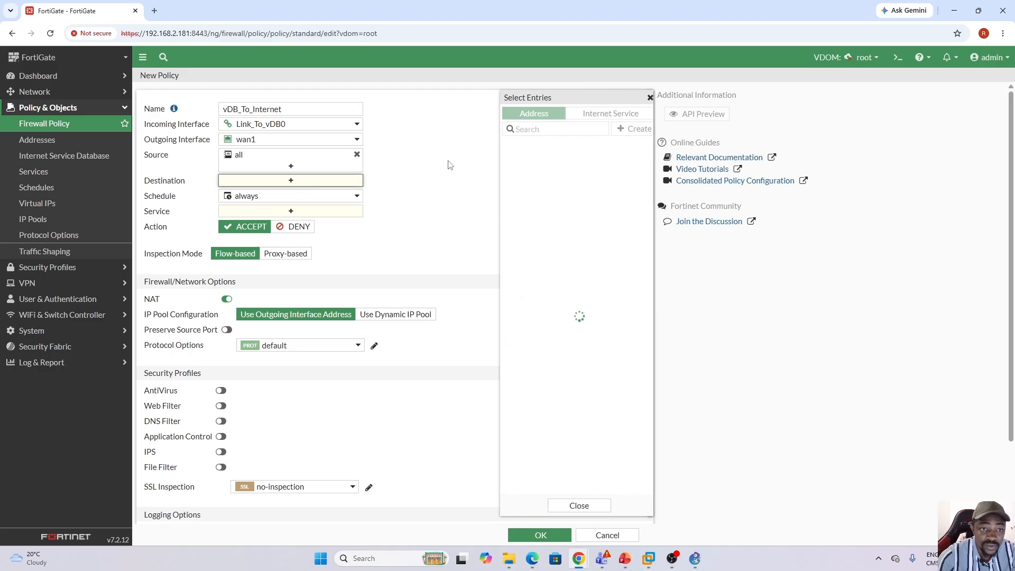
left_click(538, 160)
left_click(304, 222)
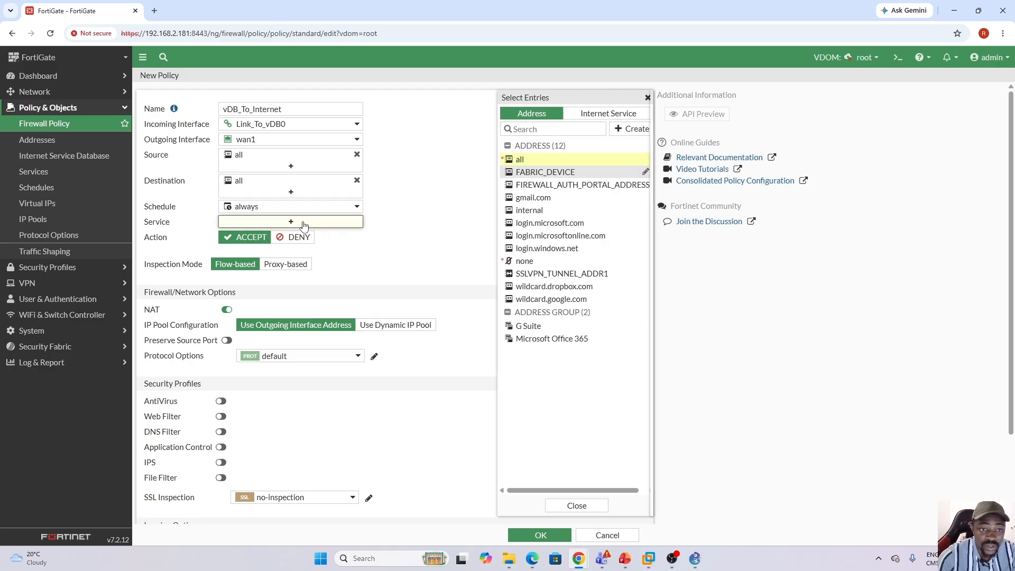
left_click(521, 156)
double_click(445, 242)
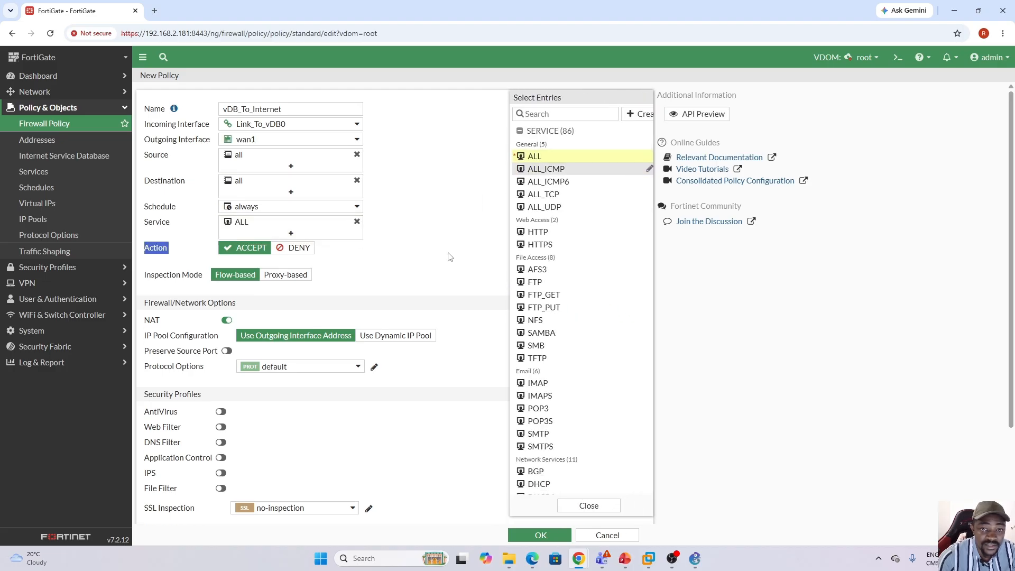
Log all sessions for the vDB_To_Internet policy, save it, and select the vDA_To_Internet policy in the list.
left_click_drag(1011, 229, 1012, 323)
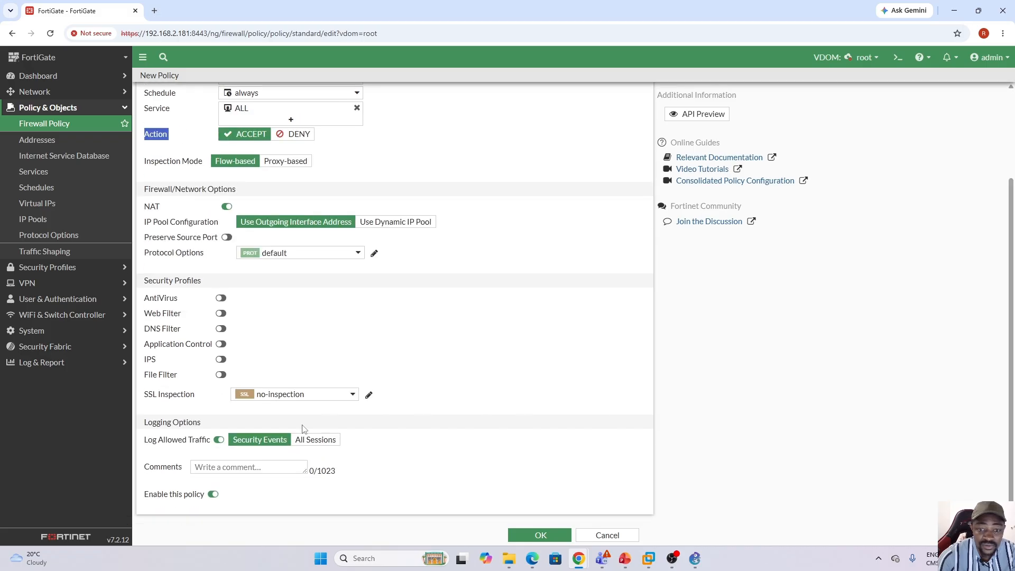
left_click(315, 439)
left_click(540, 535)
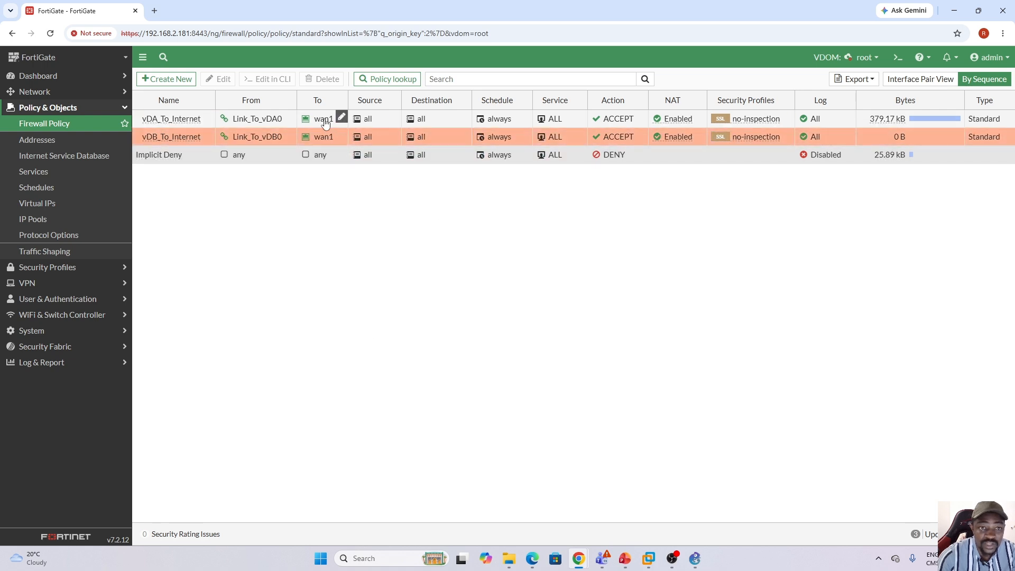
left_click(173, 124)
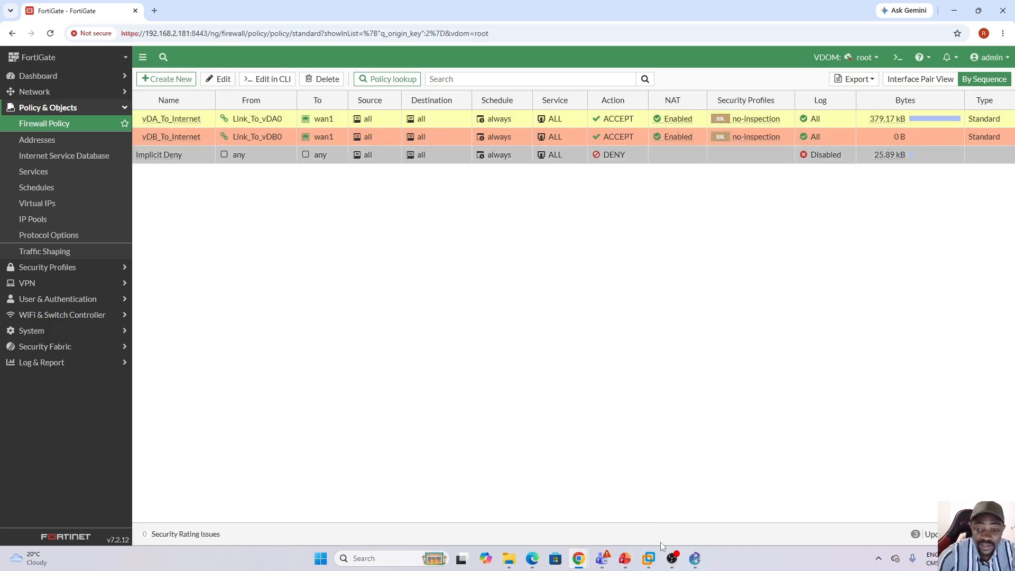
Switch to VMware Workstation and check the continuous ping to 8.8.8.8 on the Win10 and Win11 virtual machines.
left_click(649, 559)
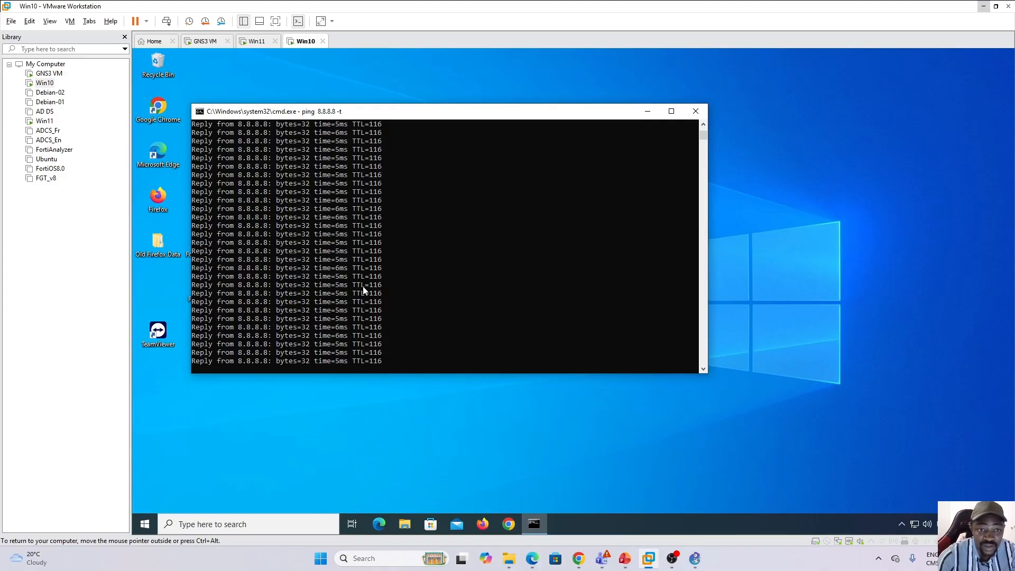
left_click(705, 125)
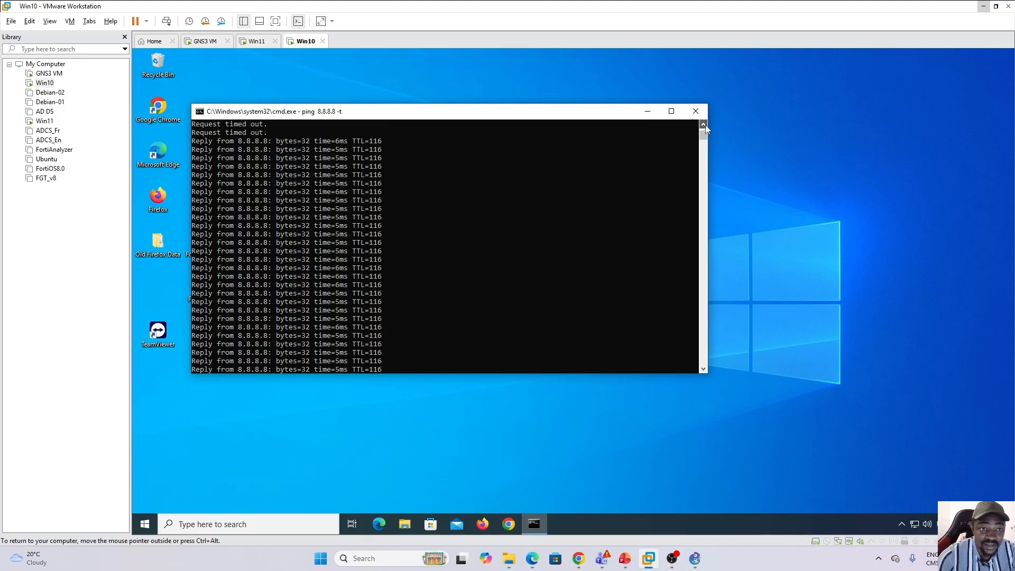
left_click(257, 41)
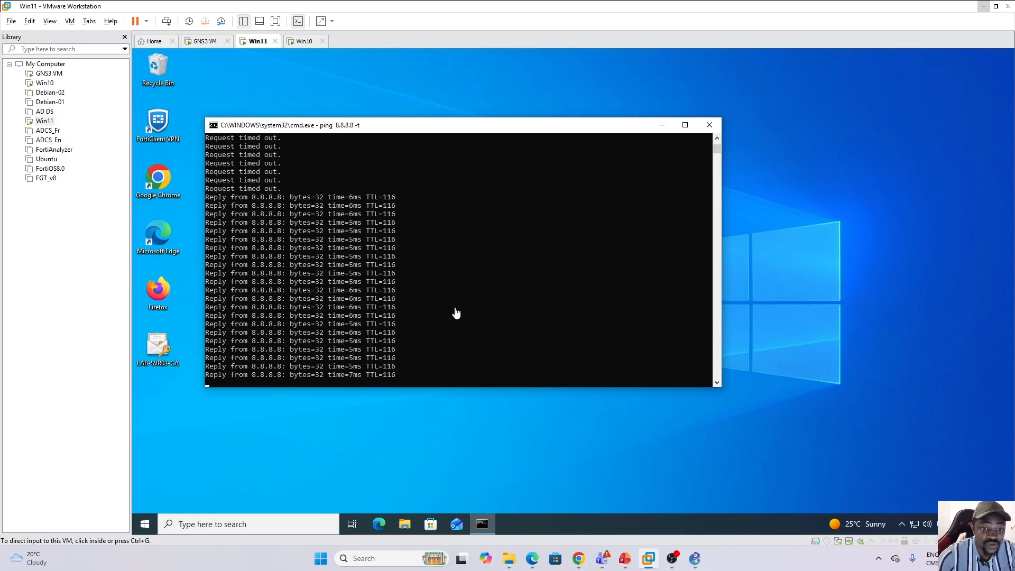
Open Chrome on the Win11 machine and test internet access with searches for forticlient vpn download and a trending topic.
double_click(159, 182)
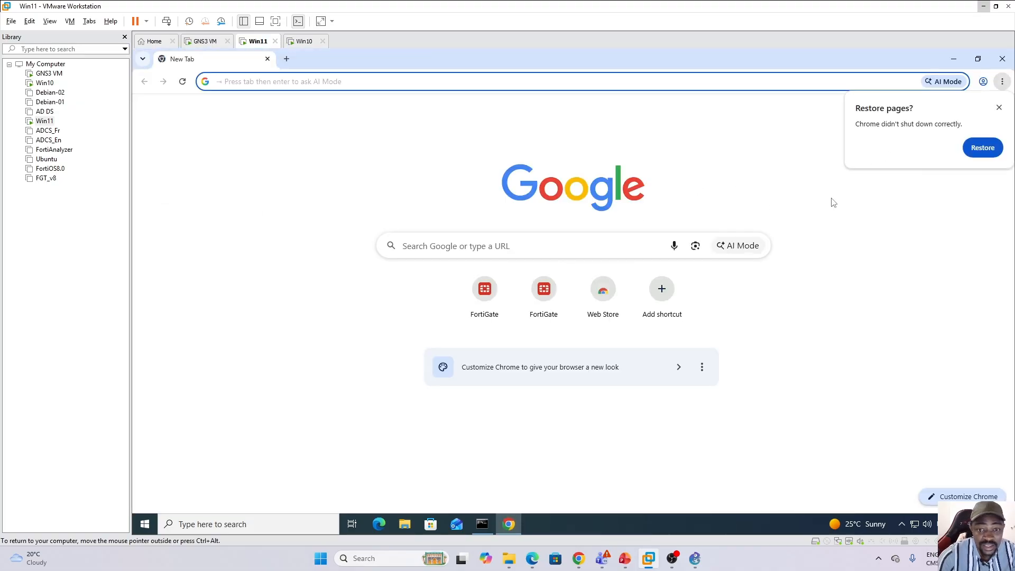
left_click(418, 246)
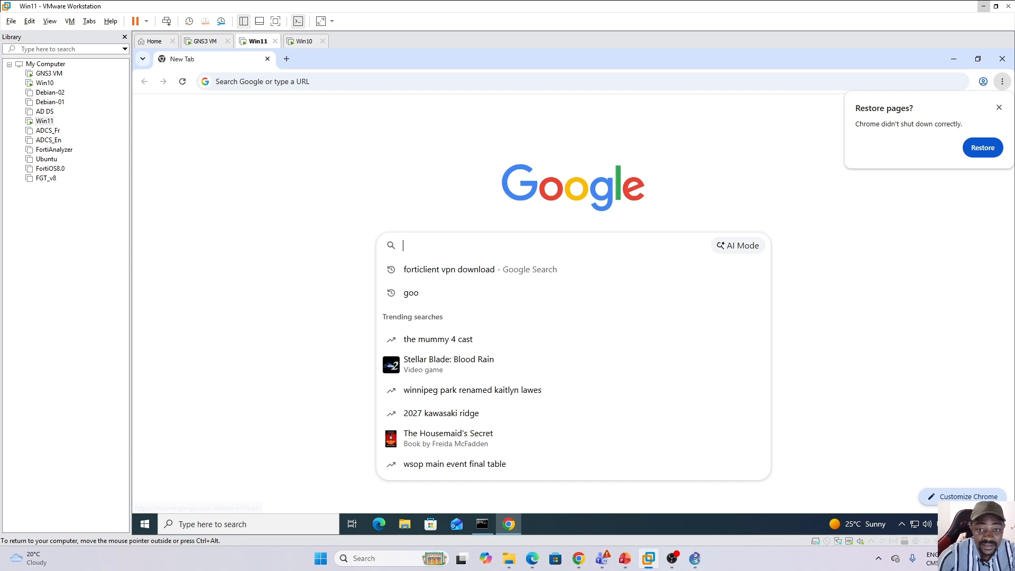
left_click(426, 271)
left_click(286, 58)
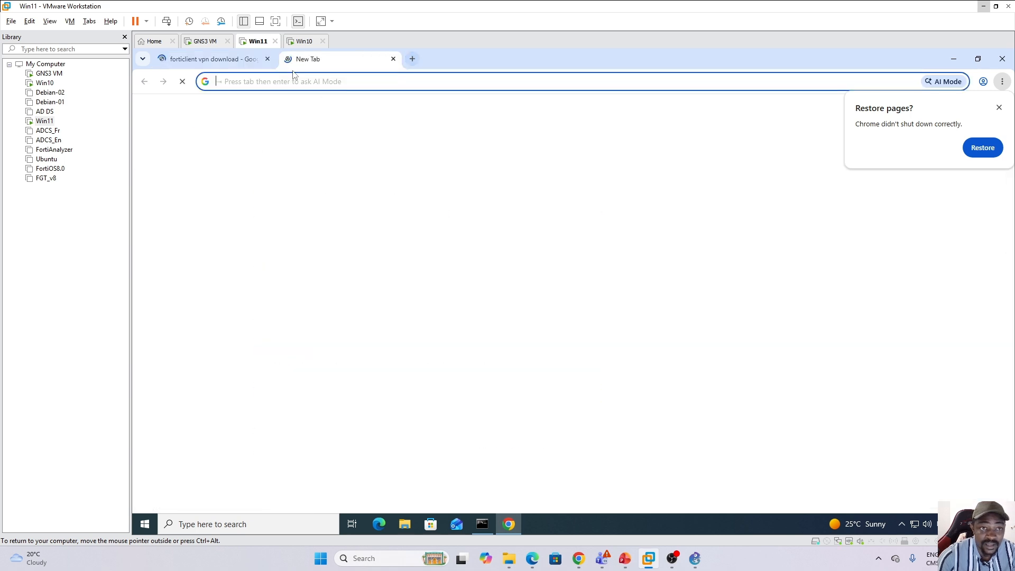
left_click(457, 241)
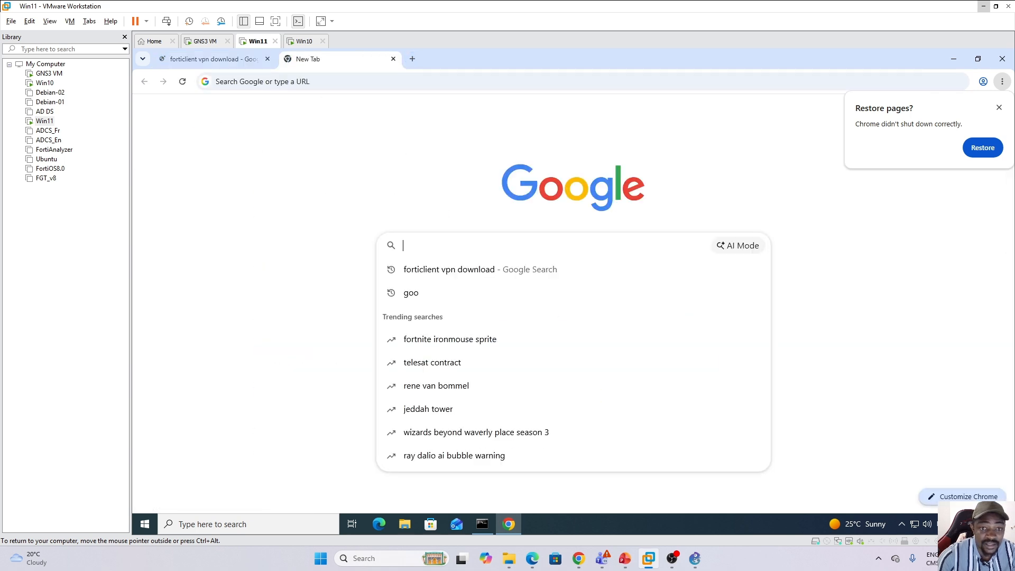
left_click(437, 386)
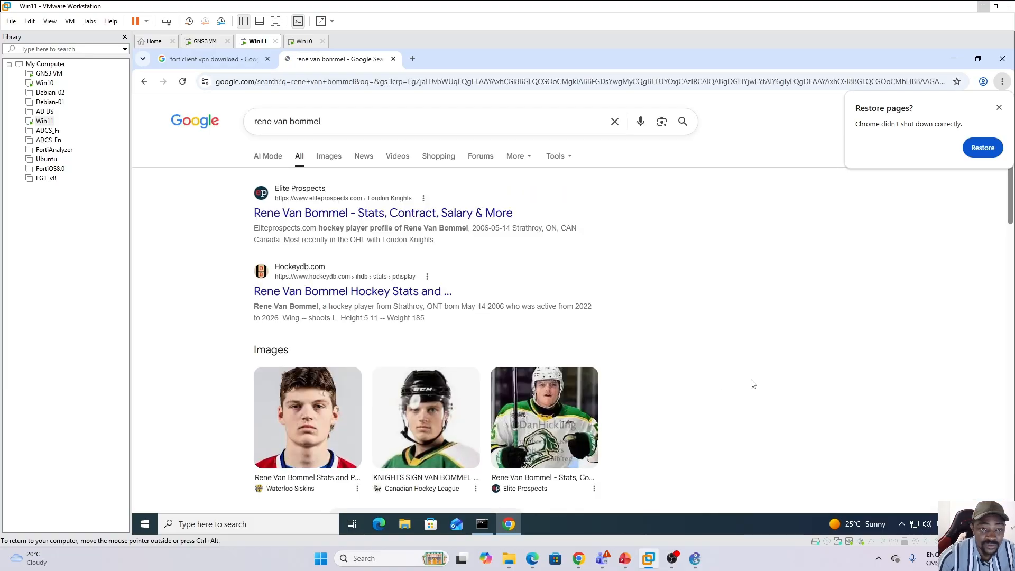
Open Chrome on the Win10 machine and test internet access with searches for youtube and fifa in separate tabs.
left_click(304, 41)
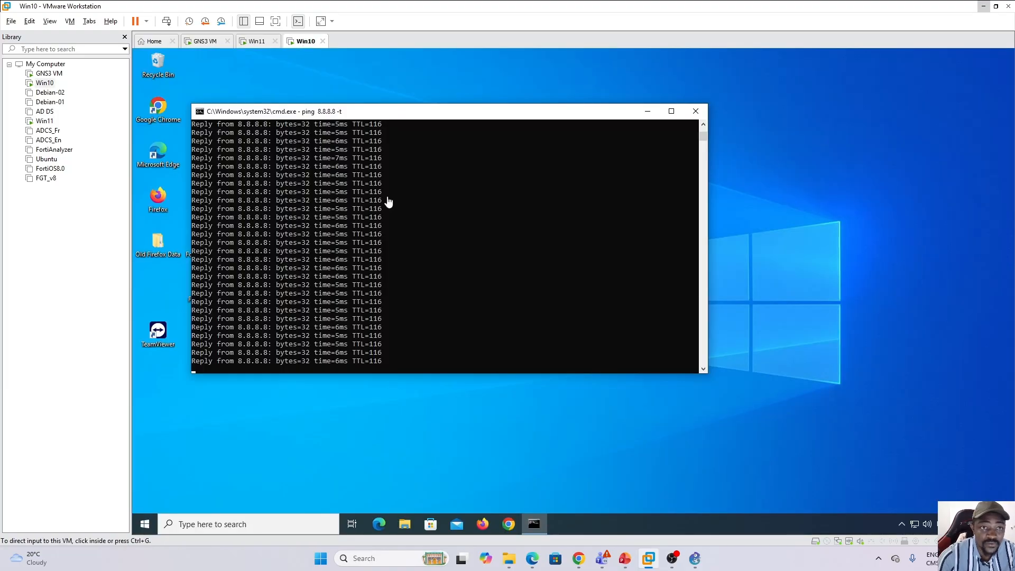
left_click(512, 525)
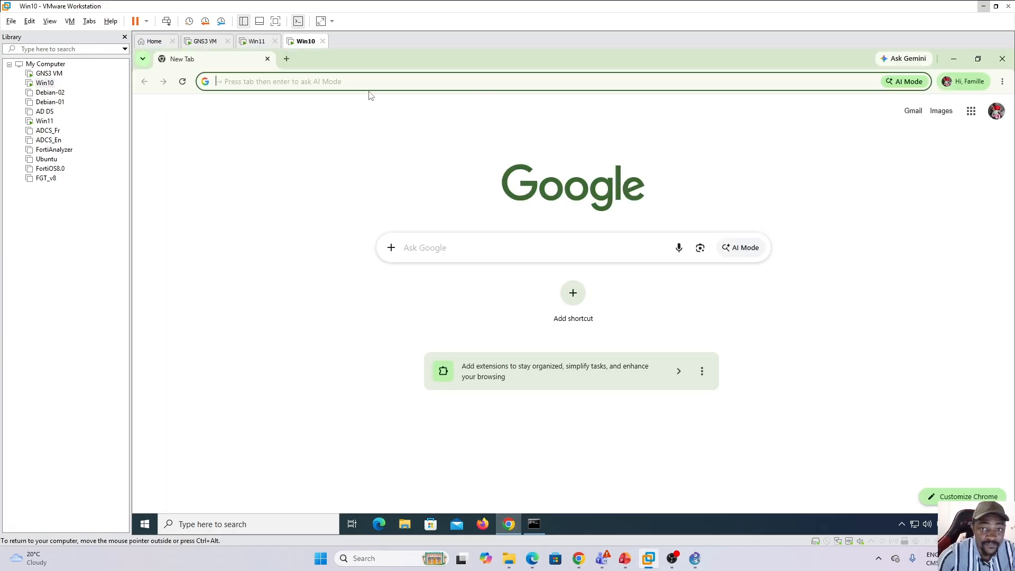
left_click(319, 86)
left_click(263, 105)
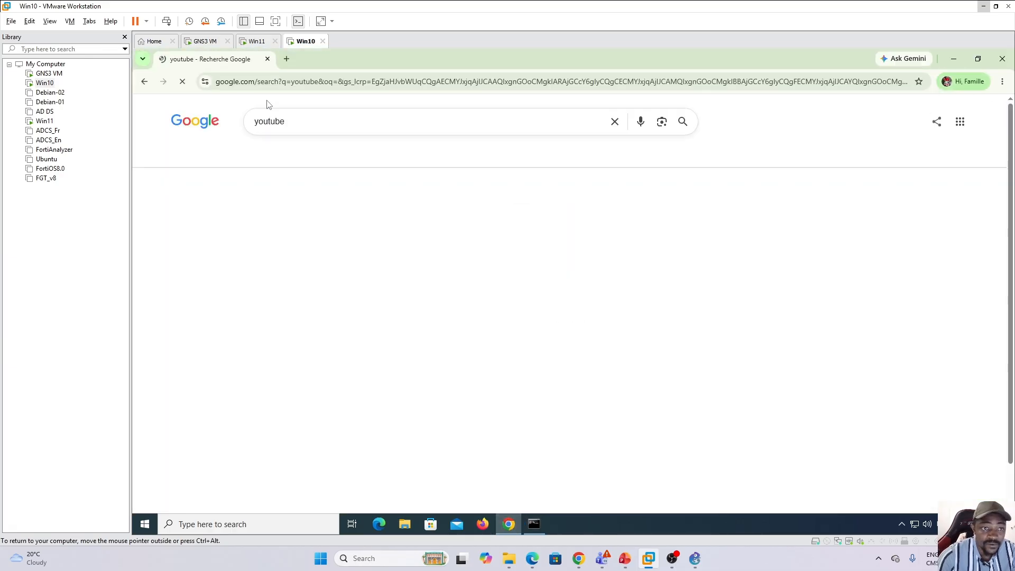
left_click(286, 60)
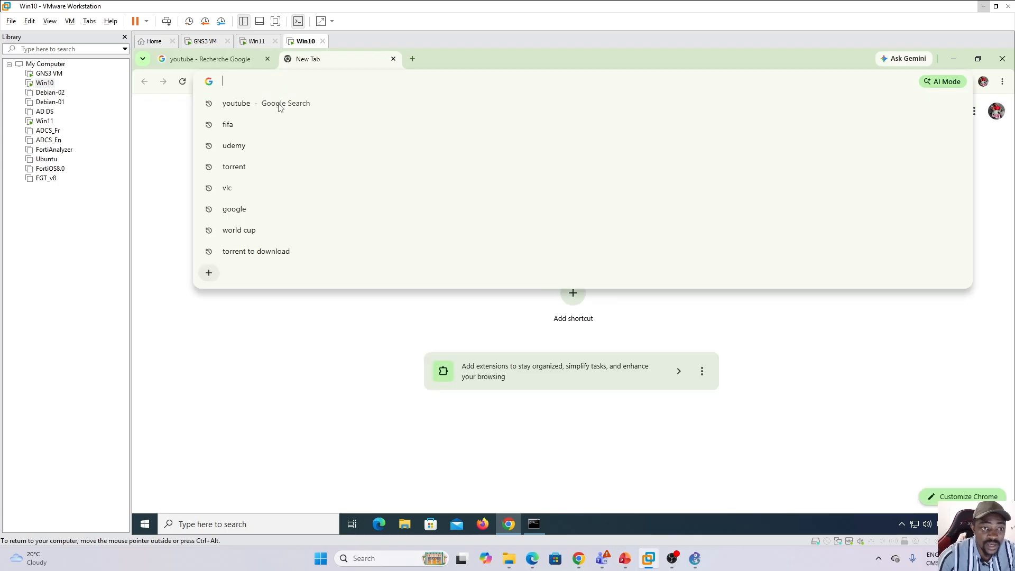
left_click(244, 124)
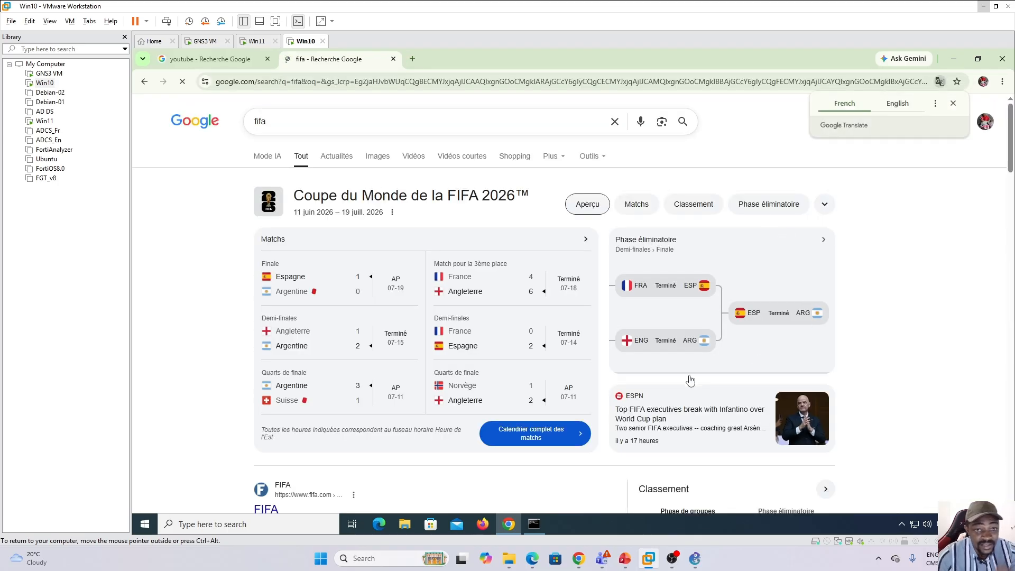
scroll(969, 226, "down", 3)
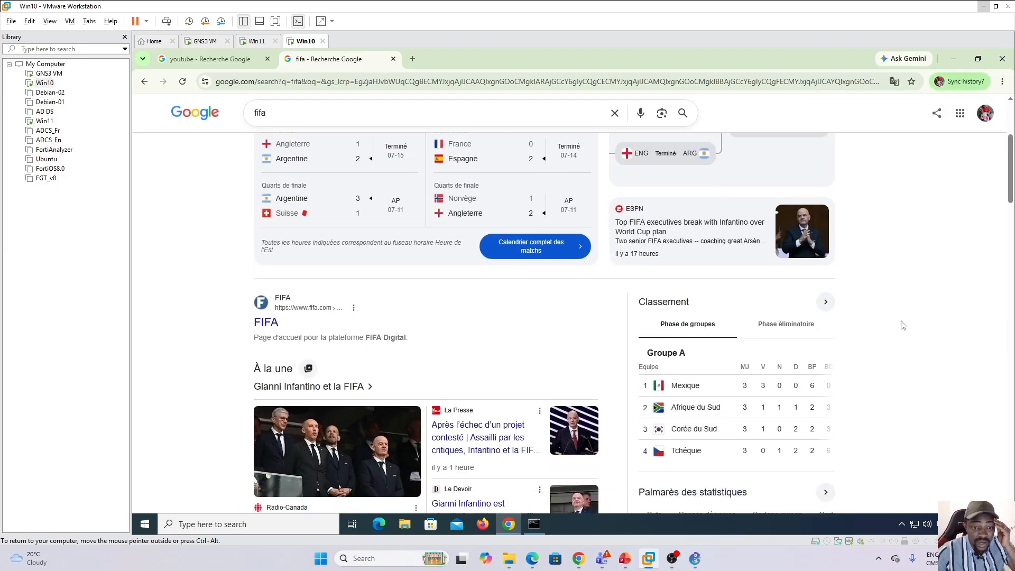
Review the vDOM topology diagram in GNS3, including the two /30 links to Root-vDOM, and return to the virtual machines.
left_click(697, 562)
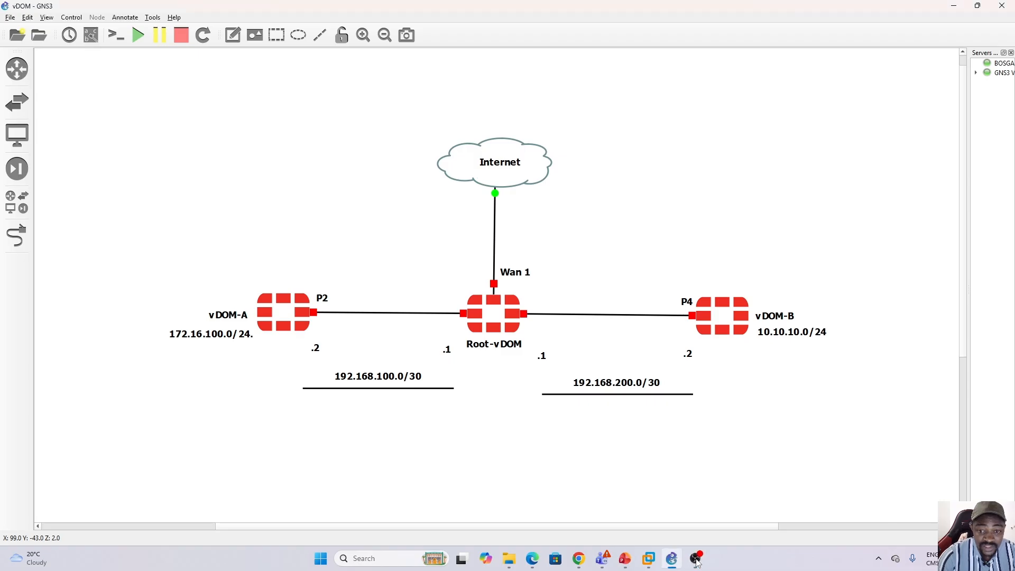
left_click(675, 563)
left_click(673, 563)
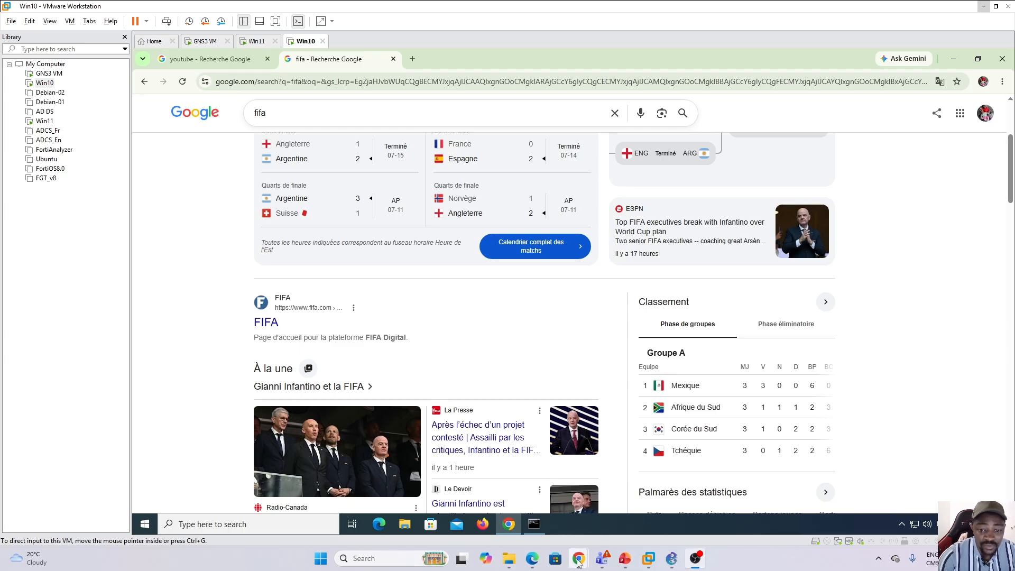
Switch to the FortiGate page in the host's Chrome and log back in as admin with the account password.
mouse_move(579, 565)
left_click(621, 484)
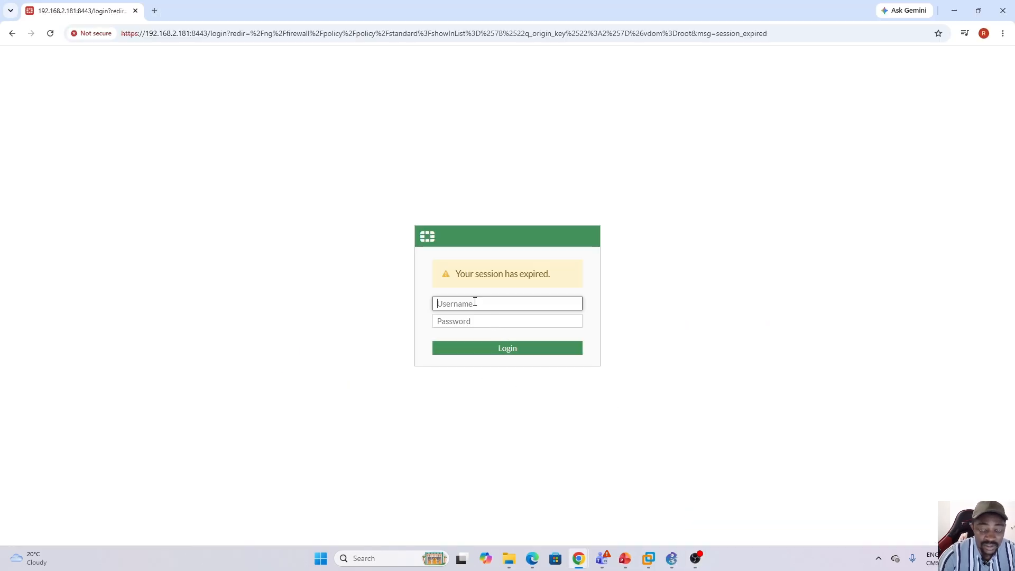
key("Caps_Lock")
type("admin")
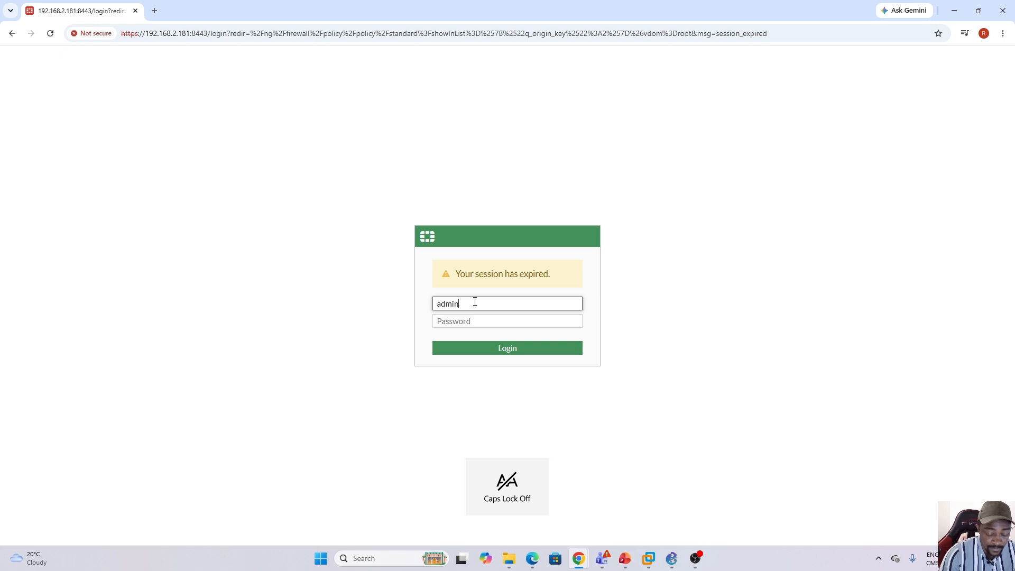
key("Tab")
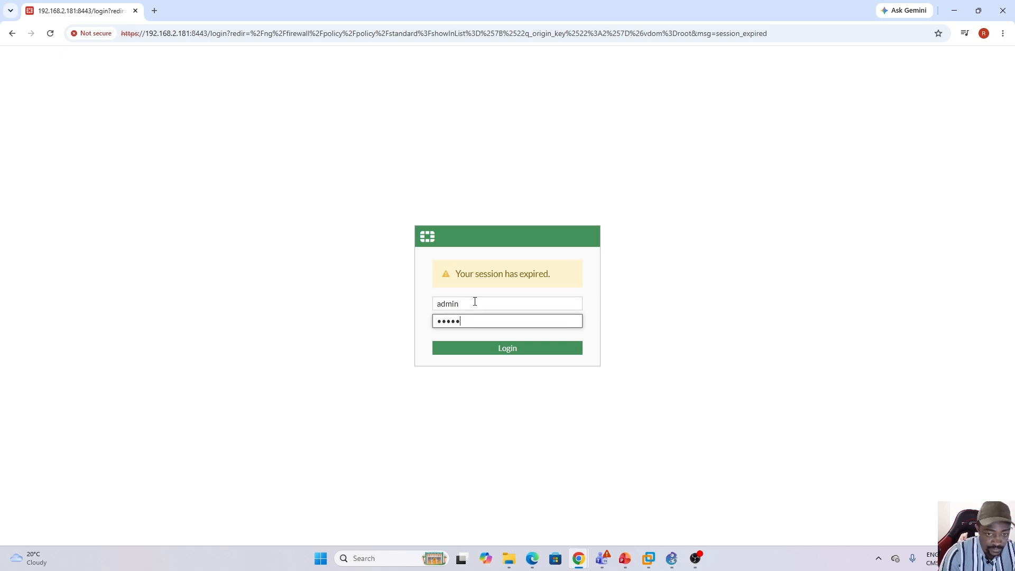
key("Return")
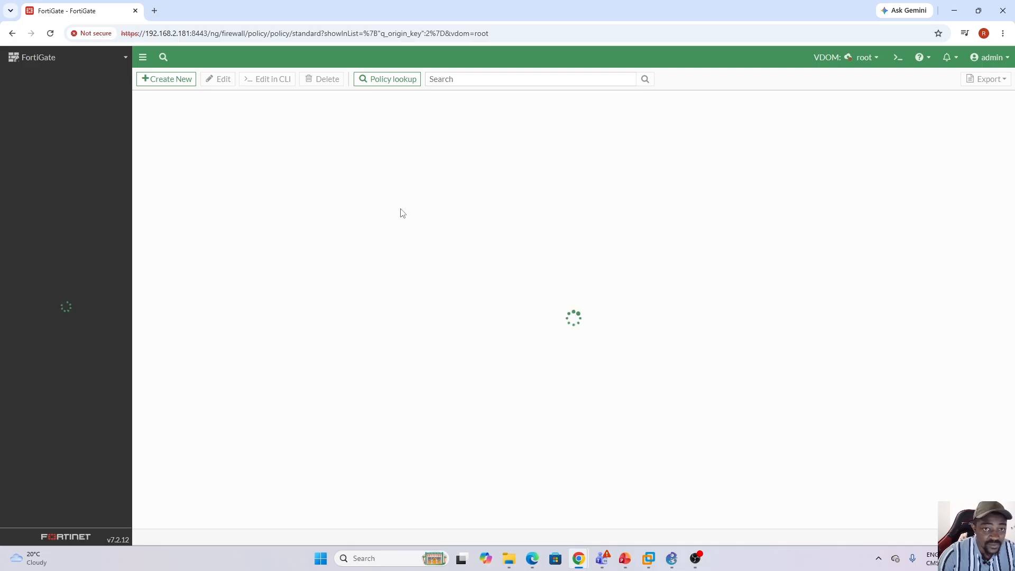
Run an internet speed test on fast.com in a new browser tab.
left_click(155, 11)
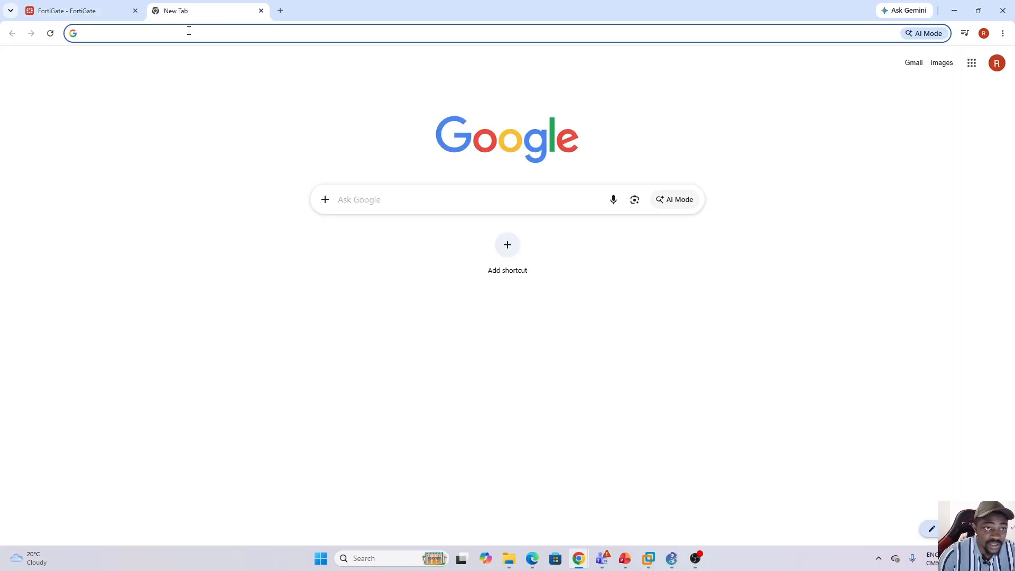
left_click(188, 30)
type("fast")
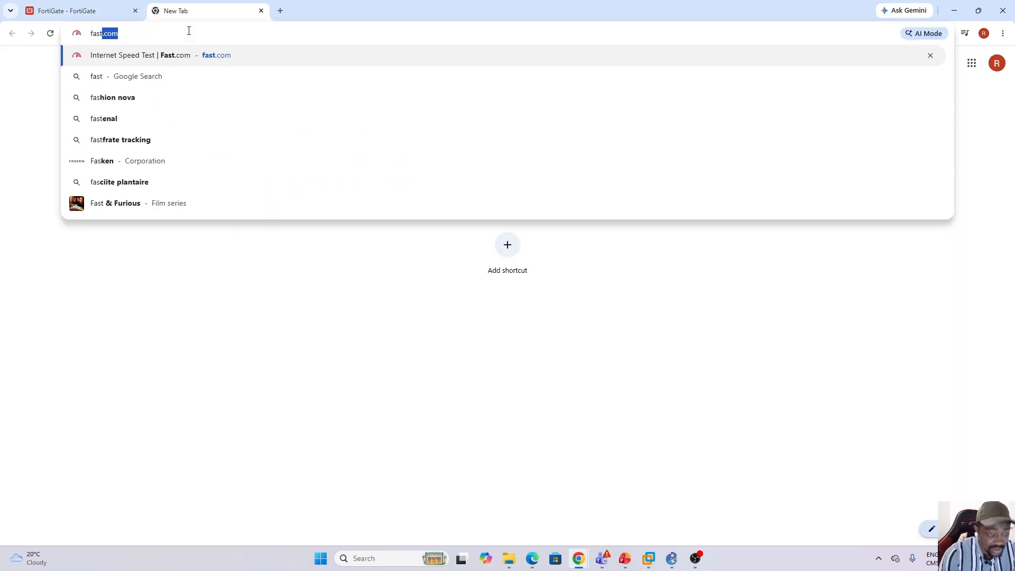
key("Return")
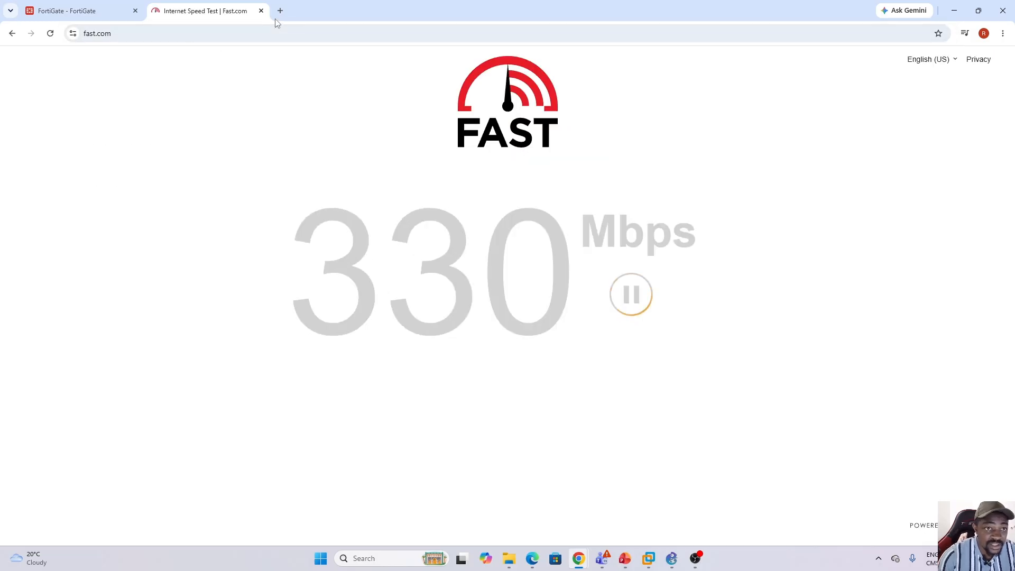
Start a speed test on speedtest.net in another new tab and check the progress of the fast.com test.
left_click(280, 11)
left_click(283, 35)
type("t")
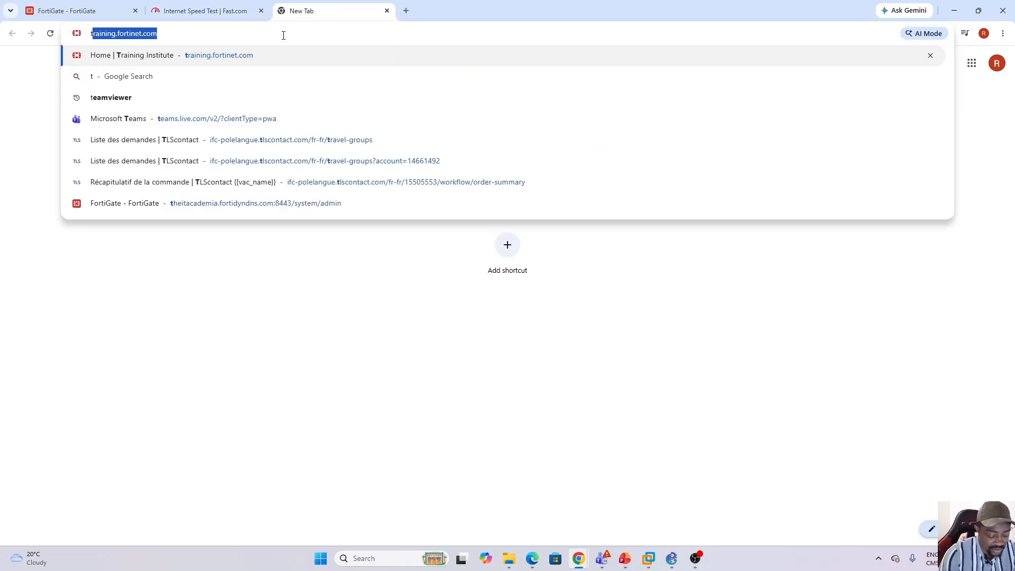
key("BackSpace")
key("BackSpace")
type("speedtest.net")
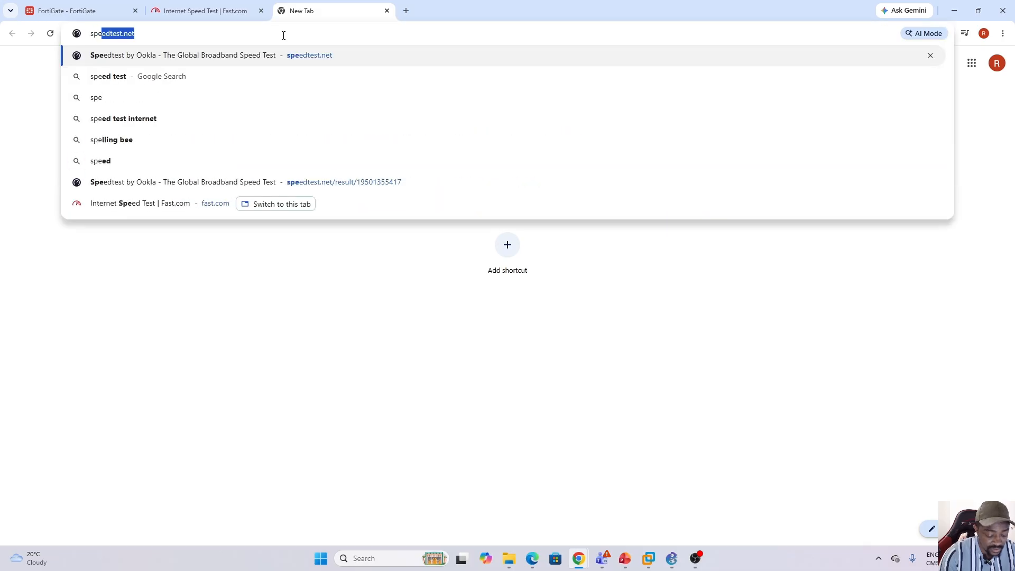
key("Return")
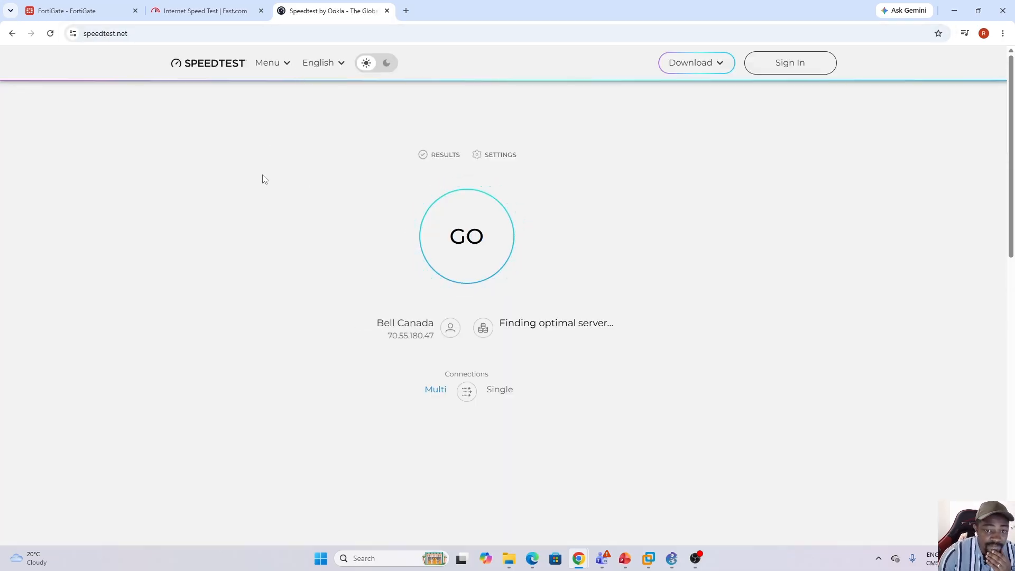
left_click(467, 241)
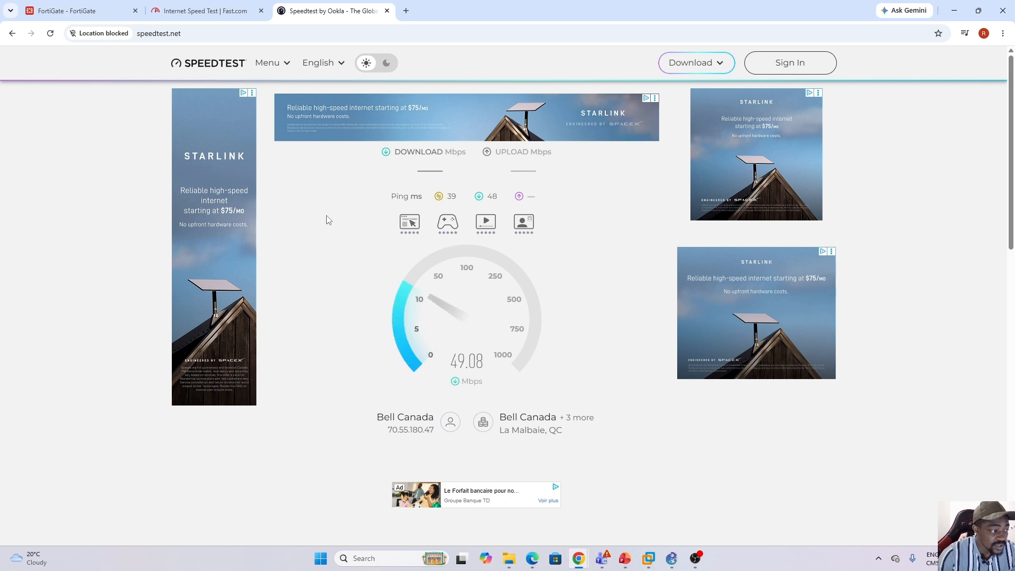
left_click(225, 6)
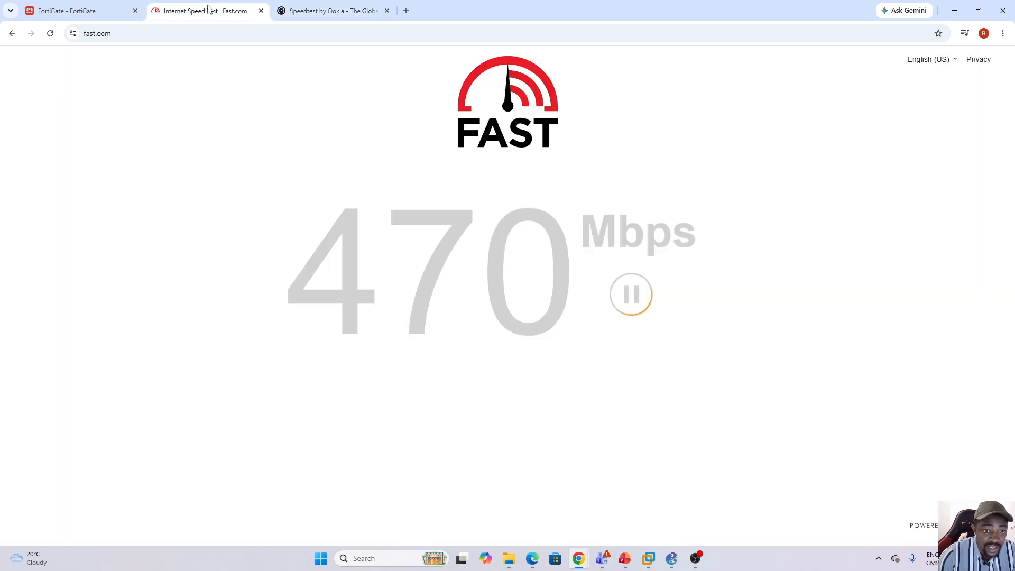
Return to the FortiGate page, change the VDOM context to Global, list the network interfaces and select wan1.
left_click(81, 10)
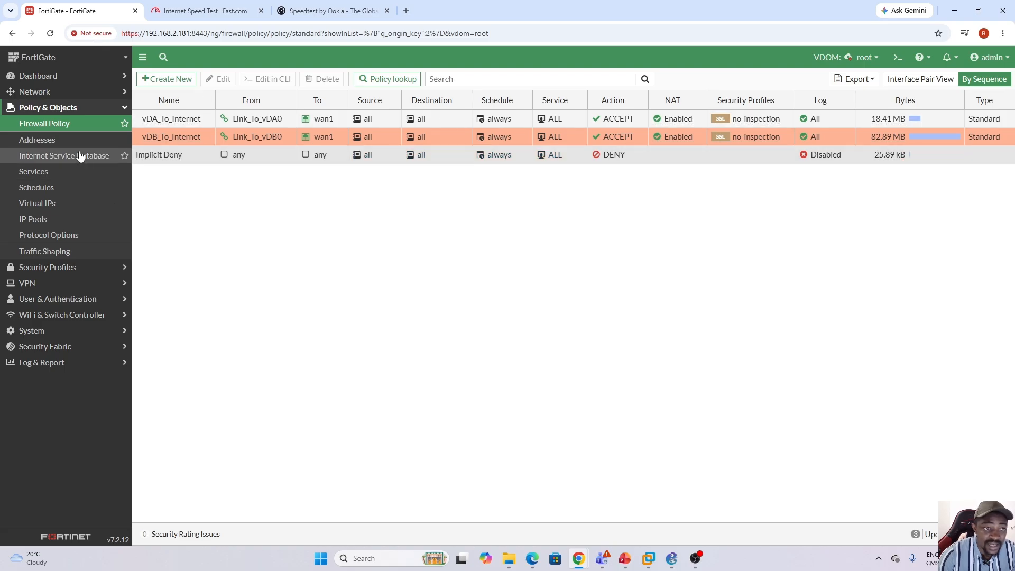
left_click(879, 59)
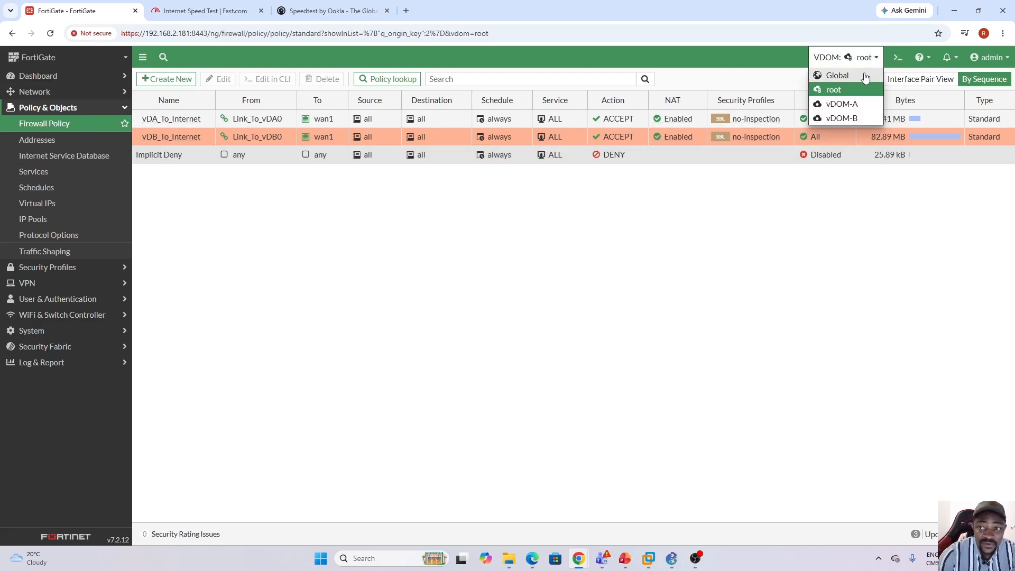
left_click(855, 77)
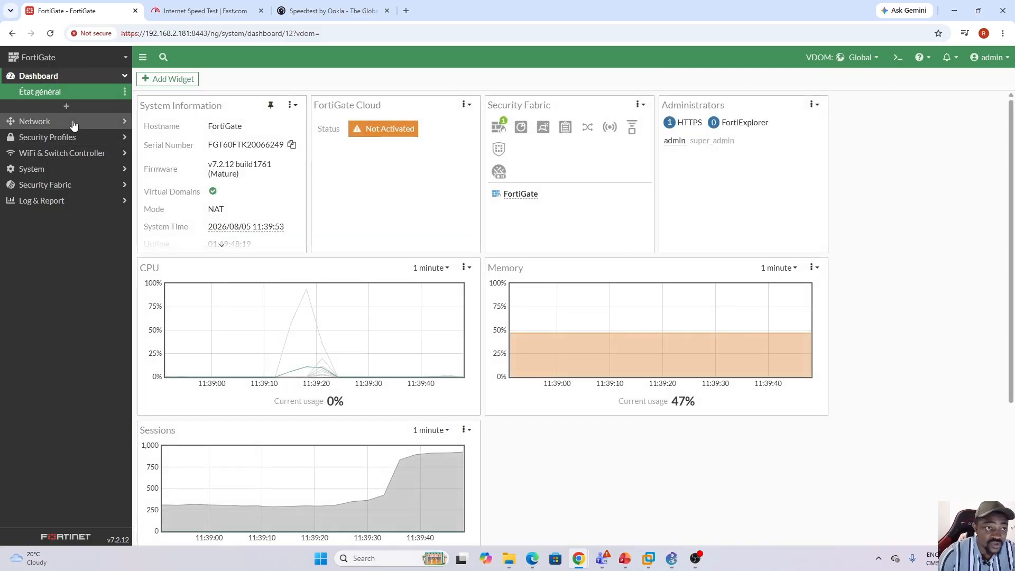
left_click(73, 122)
left_click(37, 109)
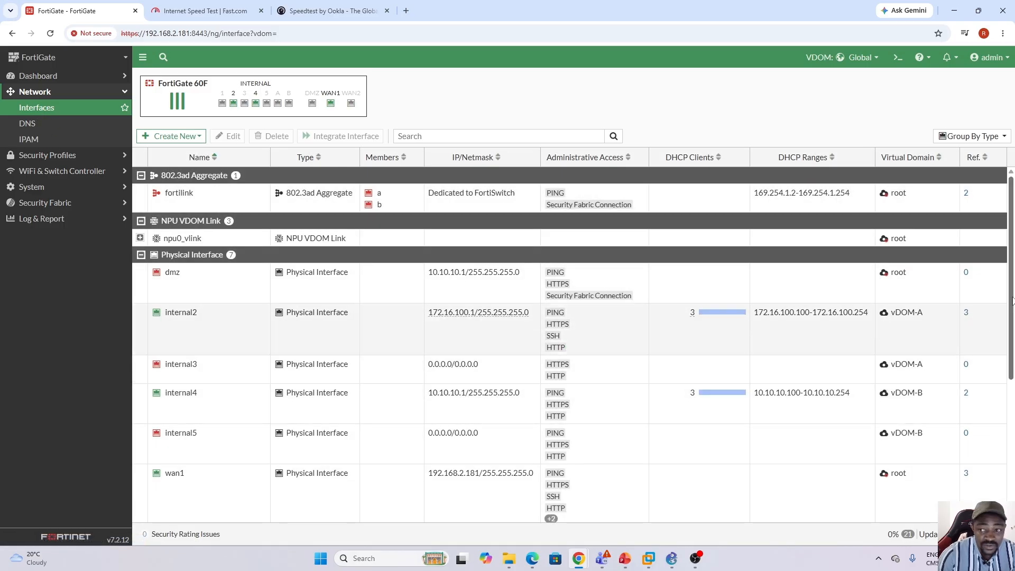
scroll(1012, 300, "down", 4)
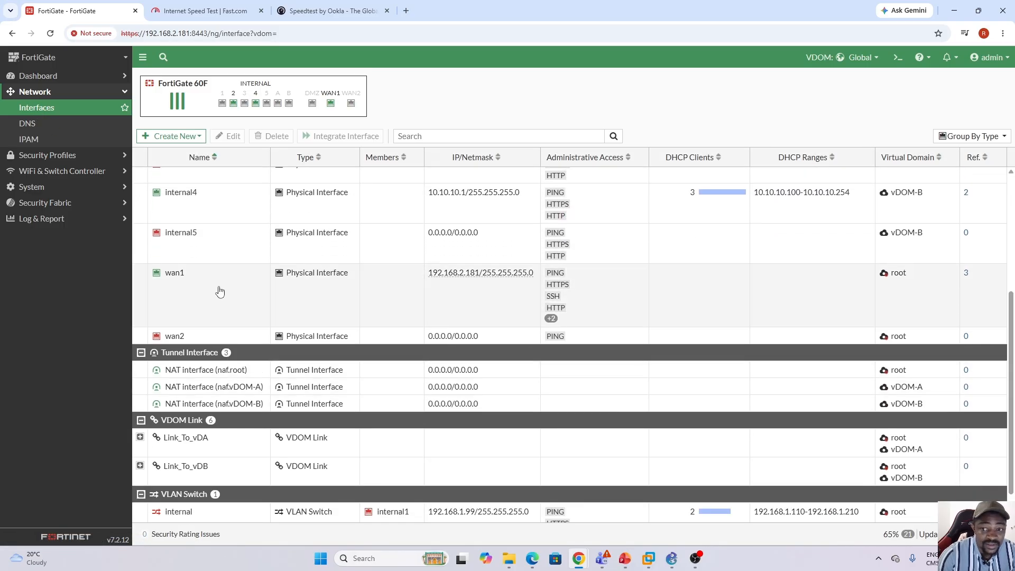
left_click(220, 292)
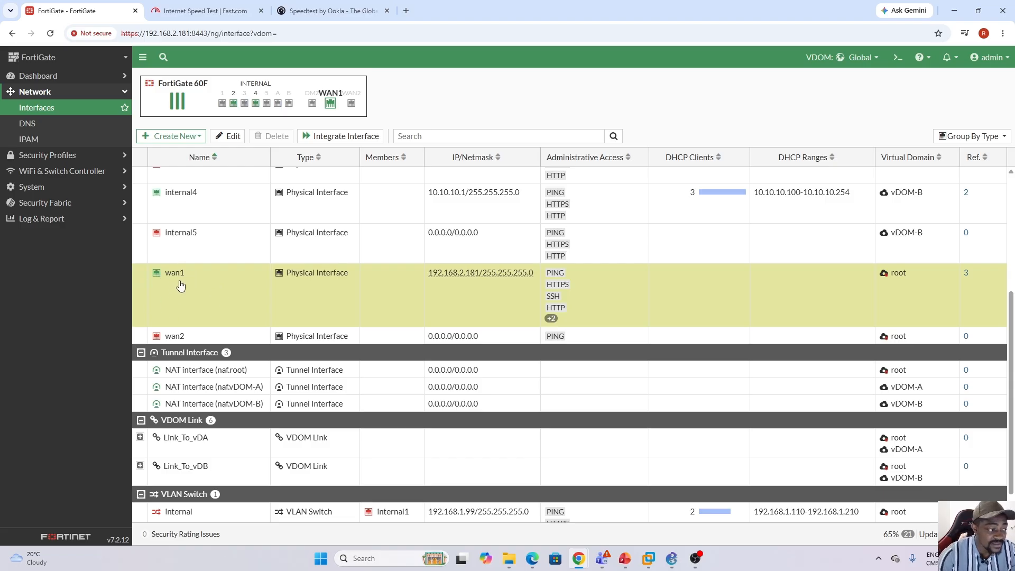
Show the detailed latency and upload information on fast.com and compare it with the speedtest.net test.
left_click(212, 13)
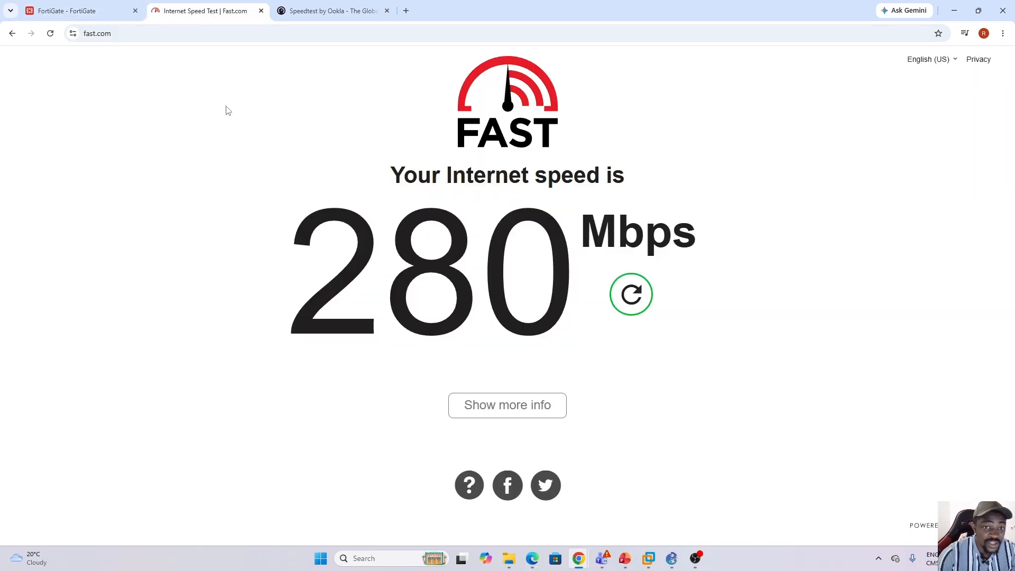
left_click(518, 413)
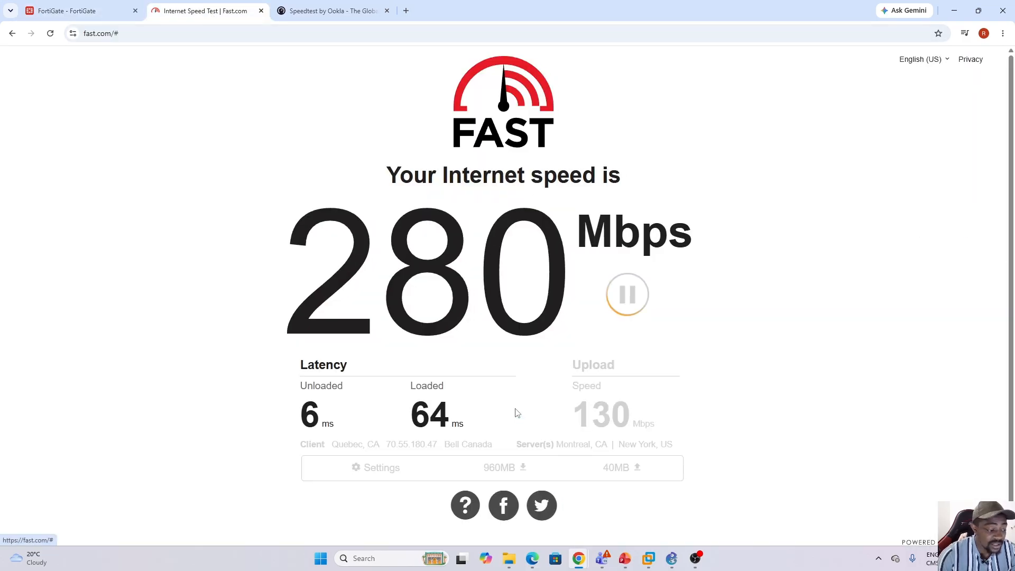
left_click_drag(1012, 187, 1013, 232)
left_click(362, 12)
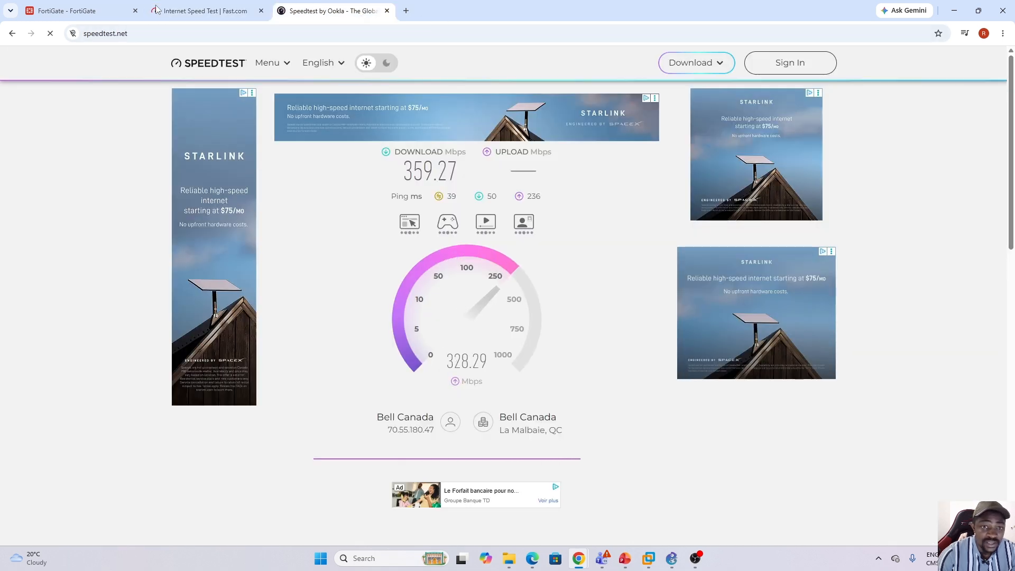
left_click(186, 12)
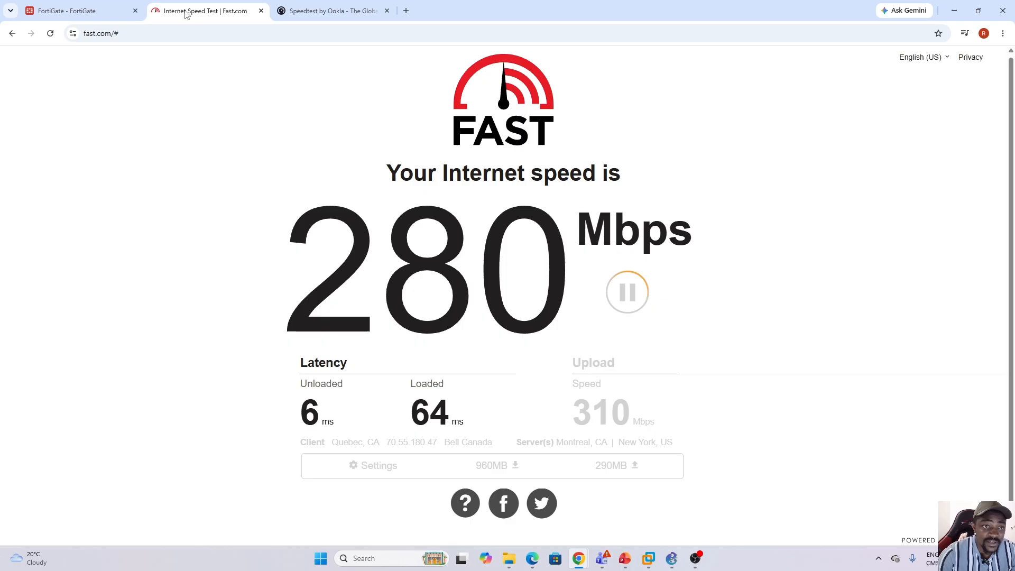
Go back to the FortiGate interface list and review the physical interfaces assigned to each VDOM.
left_click(95, 11)
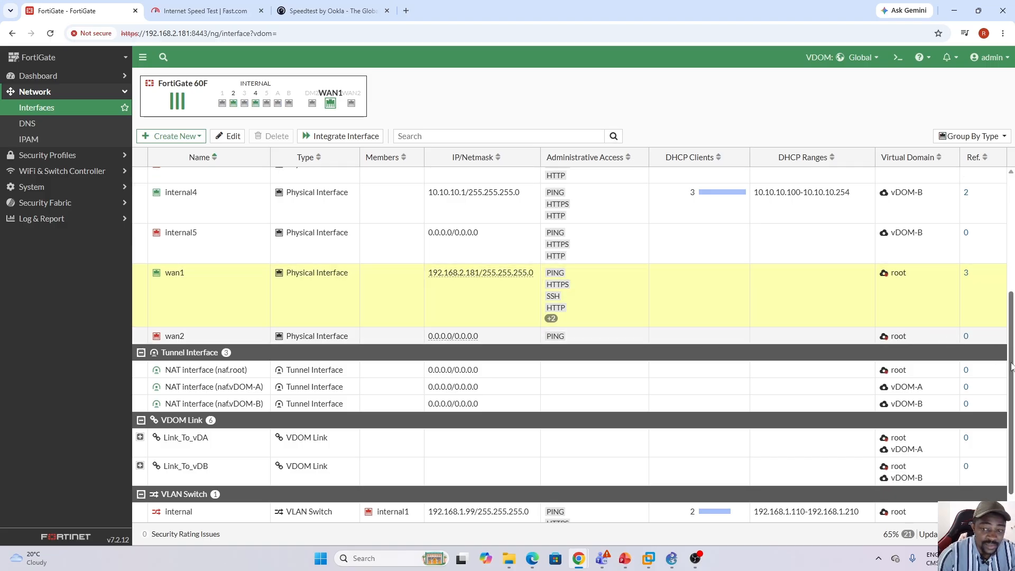
scroll(1012, 365, "up", 2)
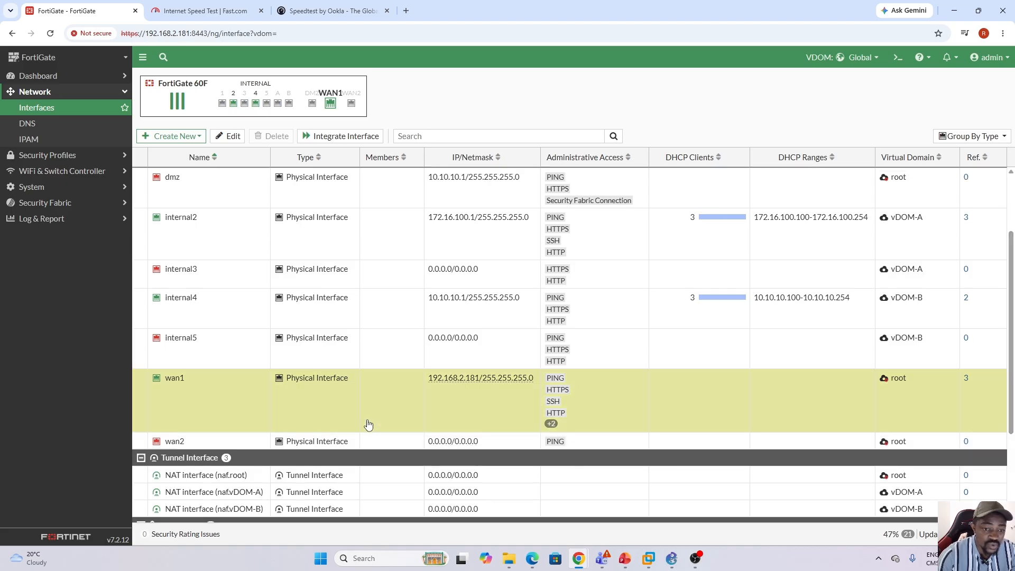
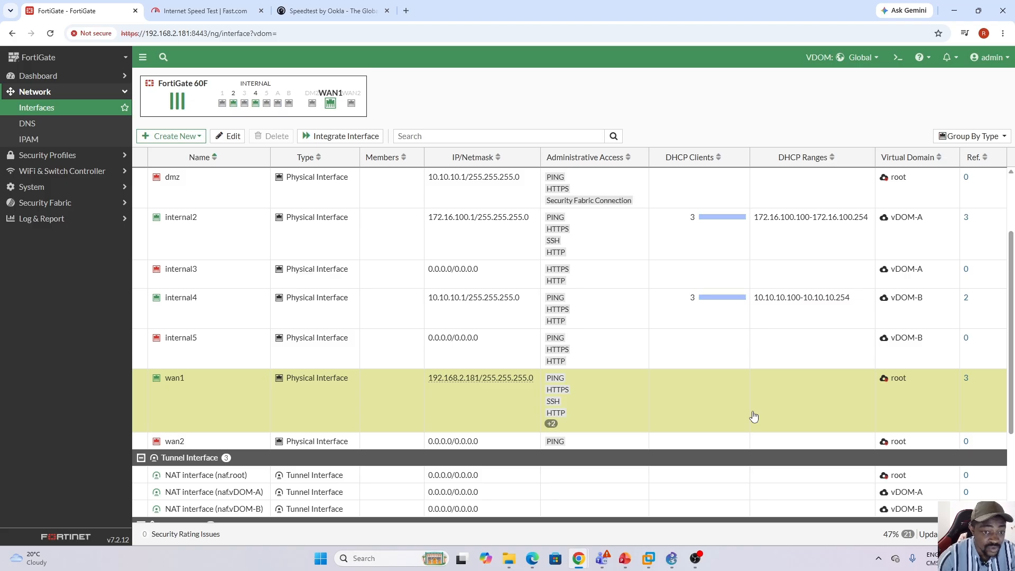
Review the vDOM lab activities slide in PowerPoint and inspect the internal2 and internal3 rows in the FortiGate interface list.
left_click(621, 562)
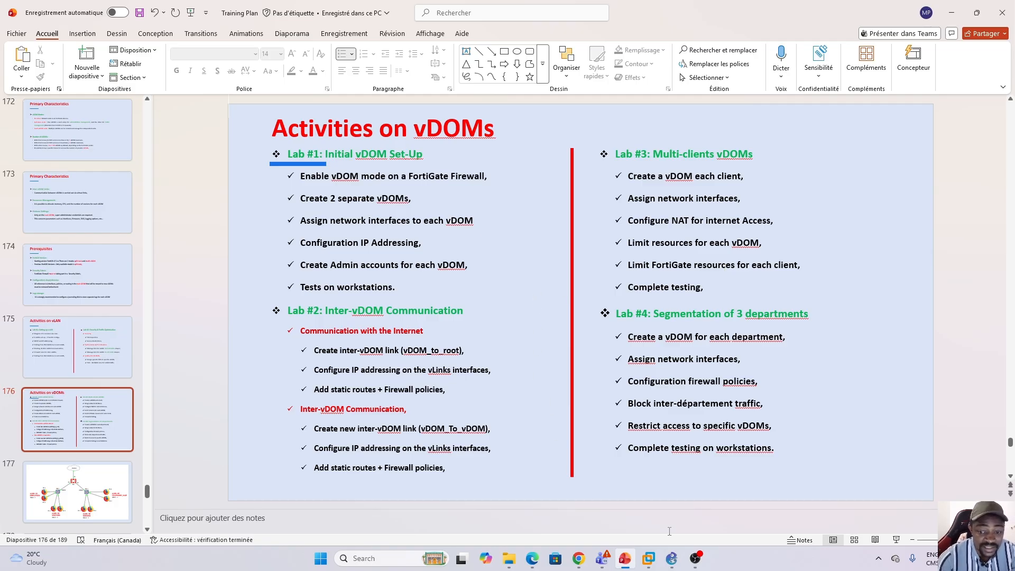
left_click(625, 557)
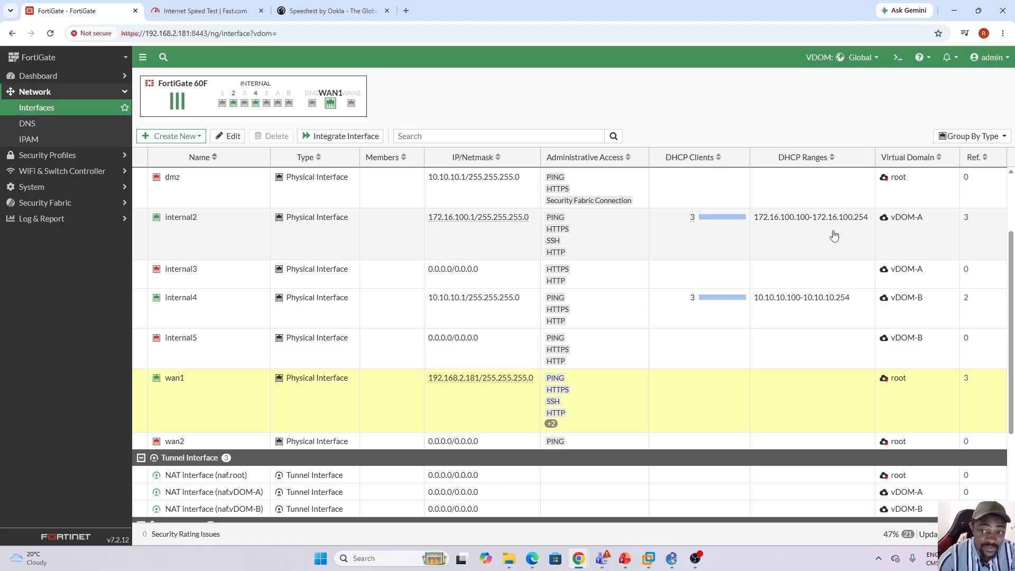
left_click(834, 235)
left_click(669, 276)
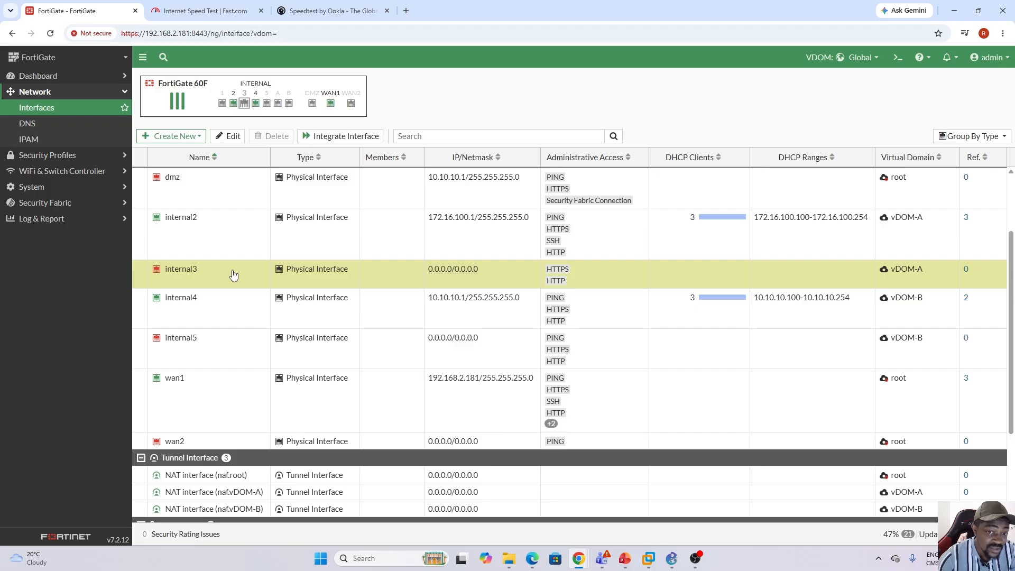
mouse_move(902, 277)
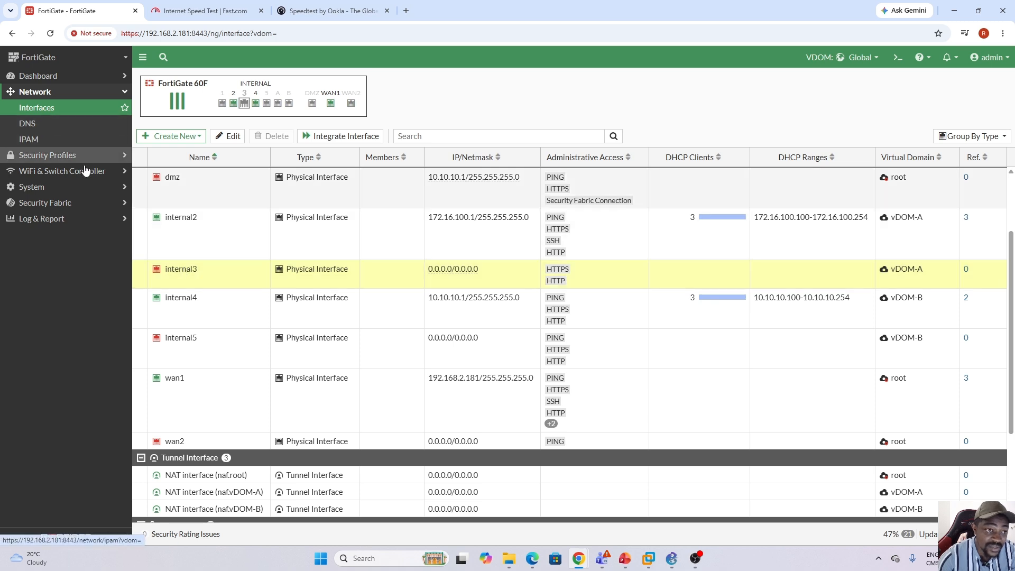
Switch the VDOM context to vDOM-A and select internal3 in its interface list.
left_click(58, 155)
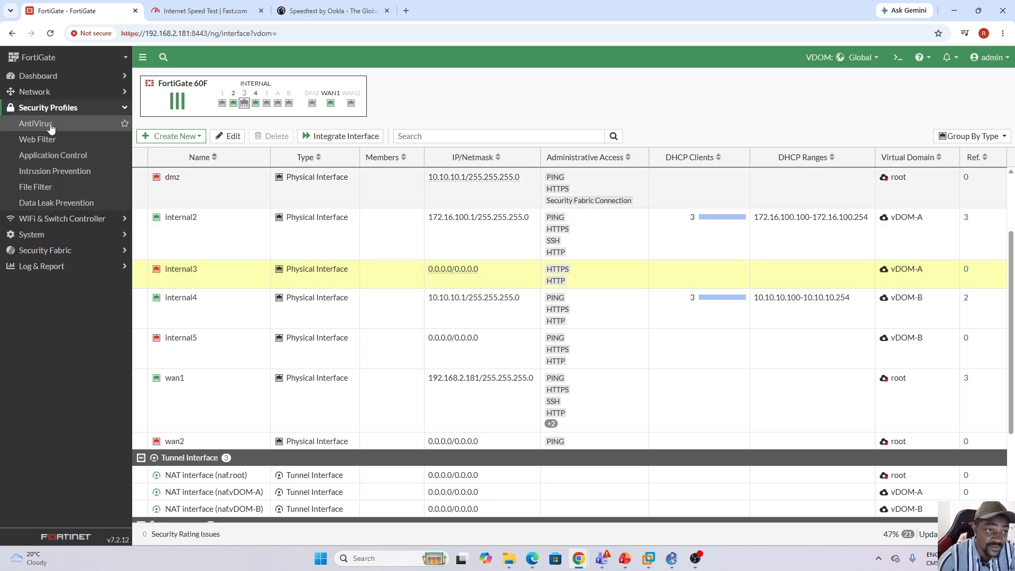
left_click(85, 91)
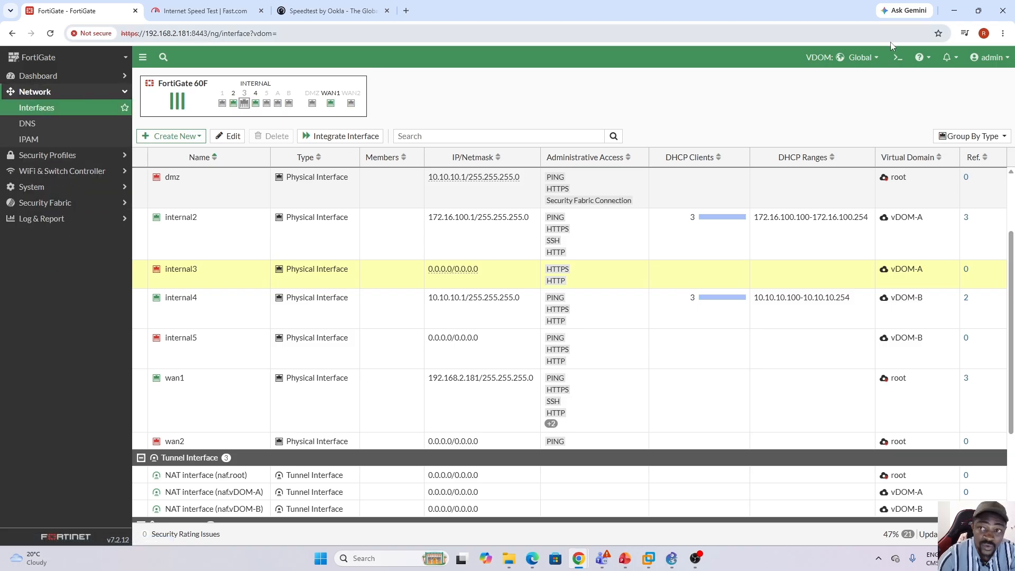
left_click(856, 57)
left_click(834, 117)
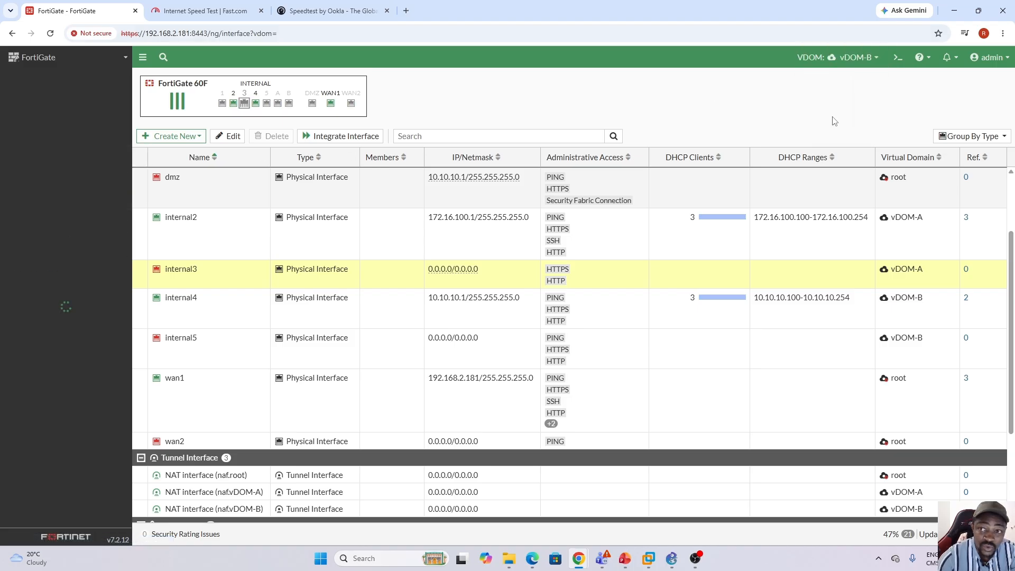
left_click(855, 57)
left_click(848, 102)
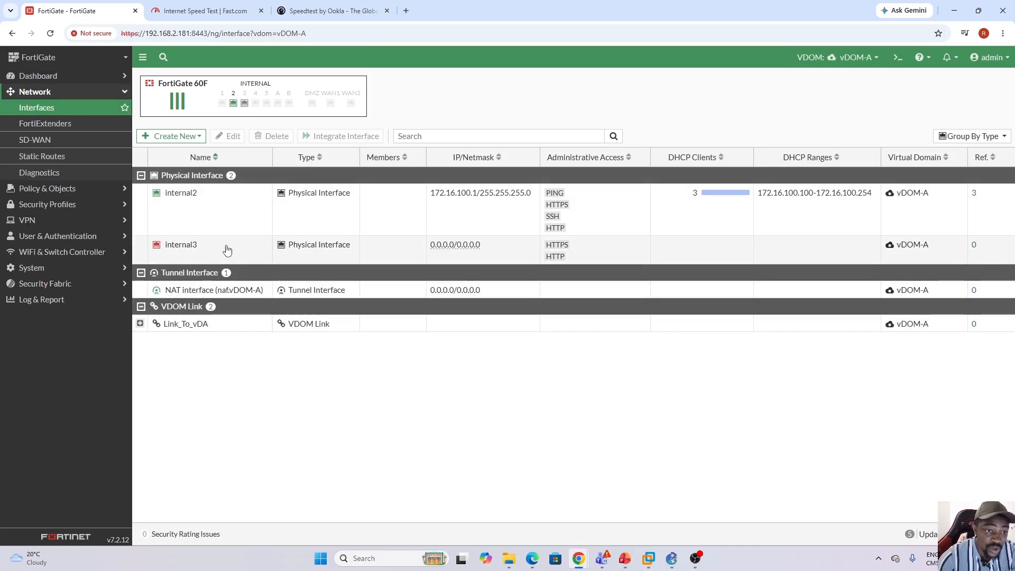
left_click(227, 250)
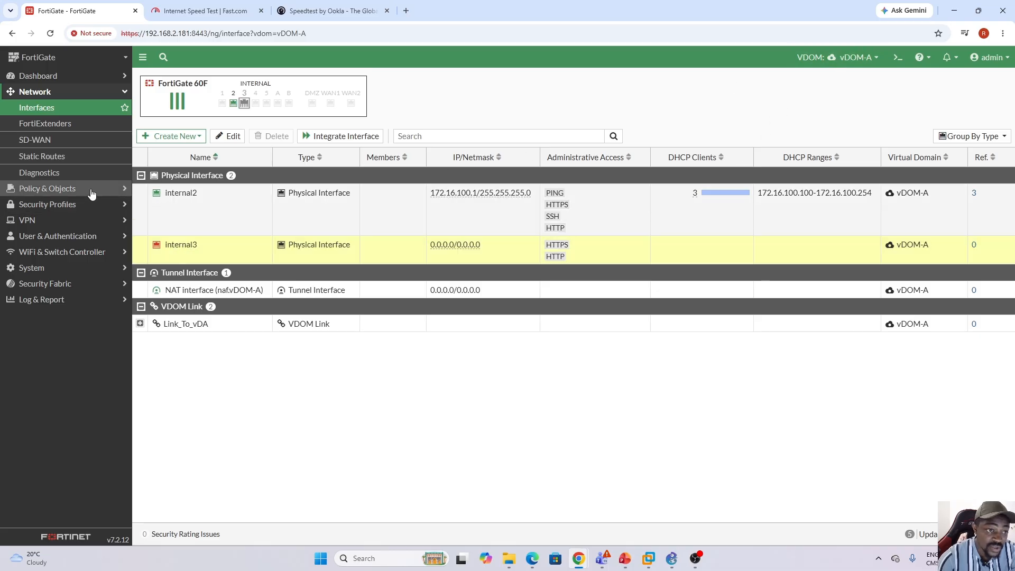
Open vDOM-A's Access_To_Internet firewall policy for editing and check which outgoing interfaces are available.
left_click(53, 188)
left_click(66, 130)
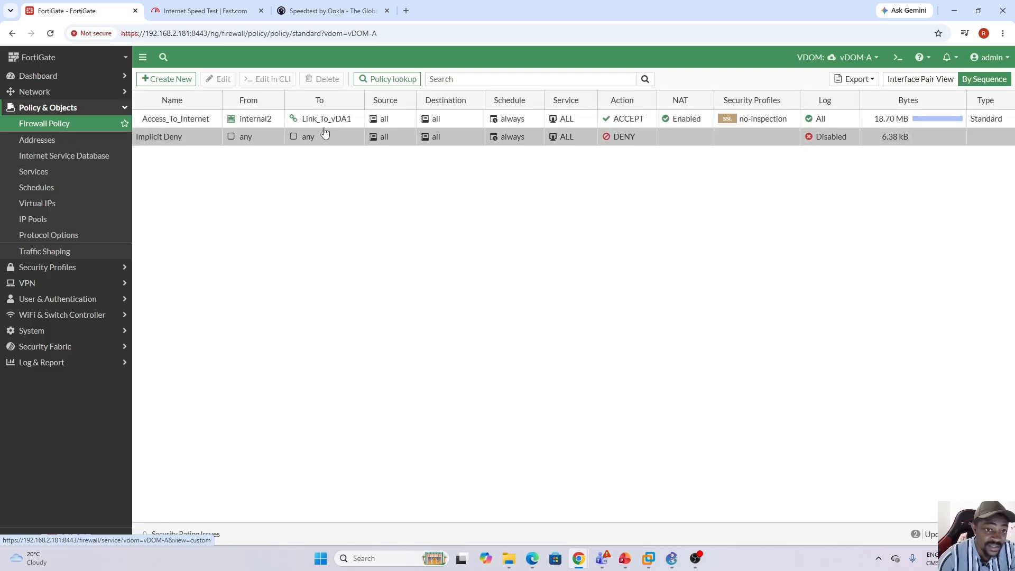
left_click(399, 121)
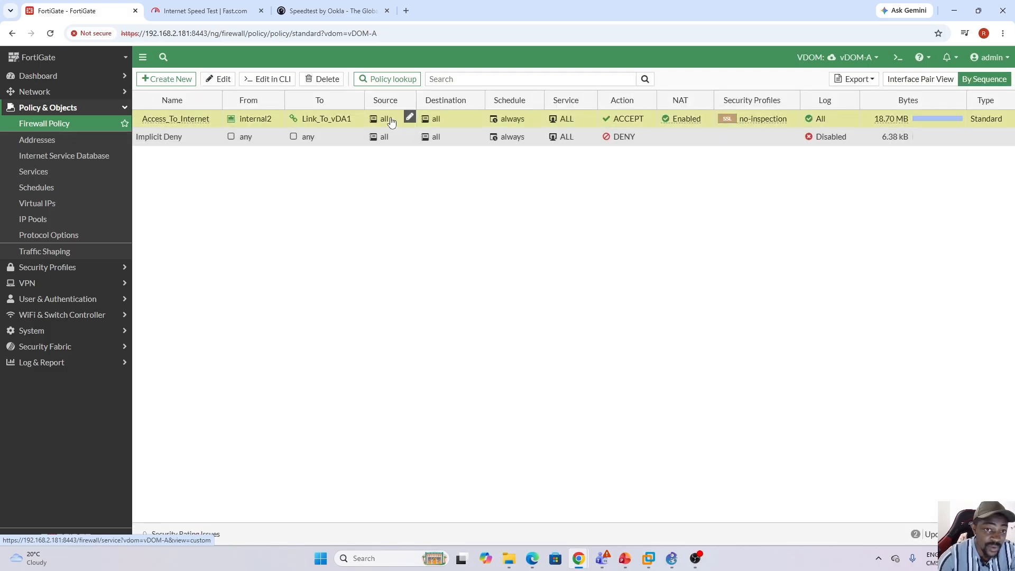
left_click(220, 79)
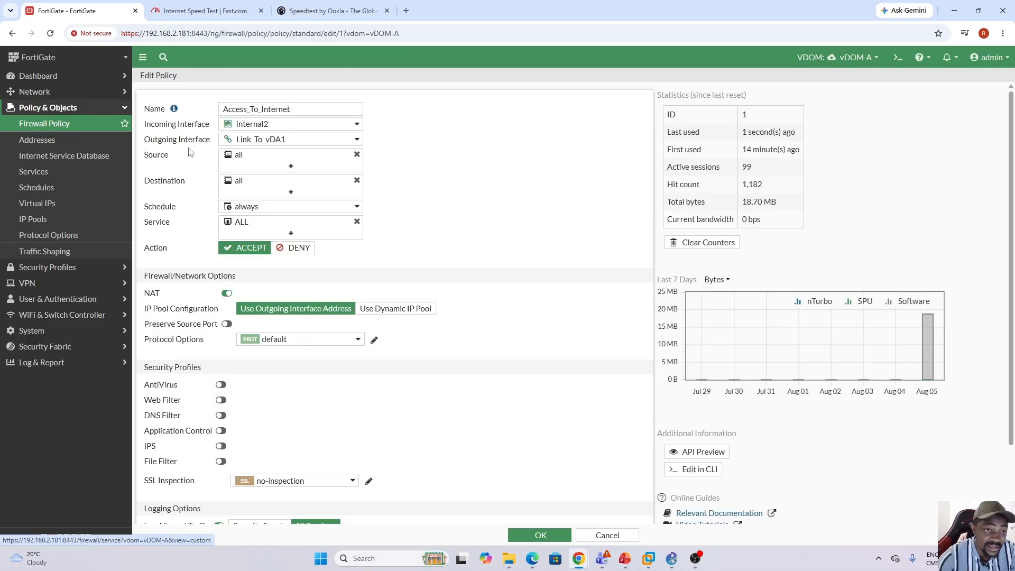
left_click(334, 142)
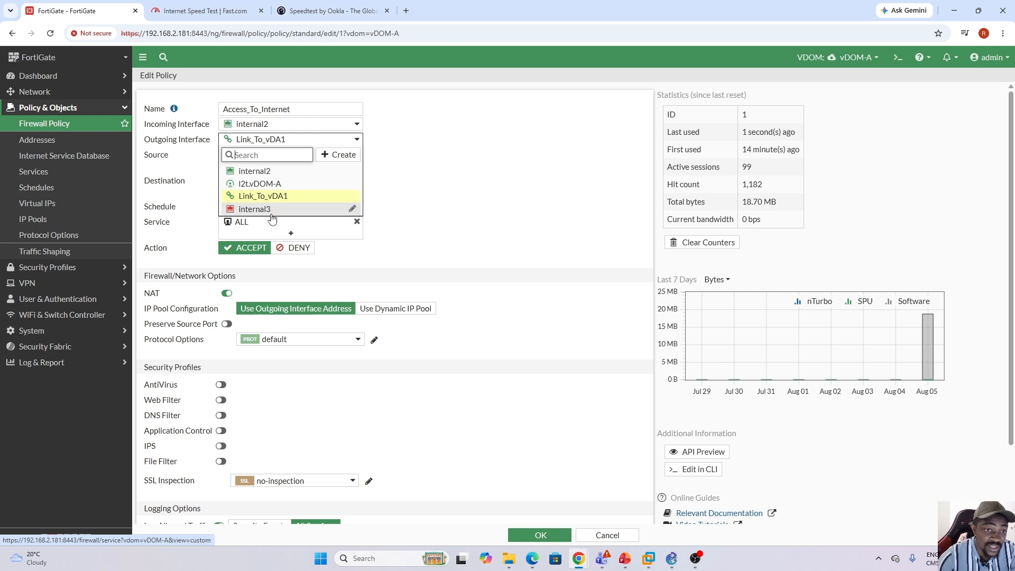
mouse_move(270, 210)
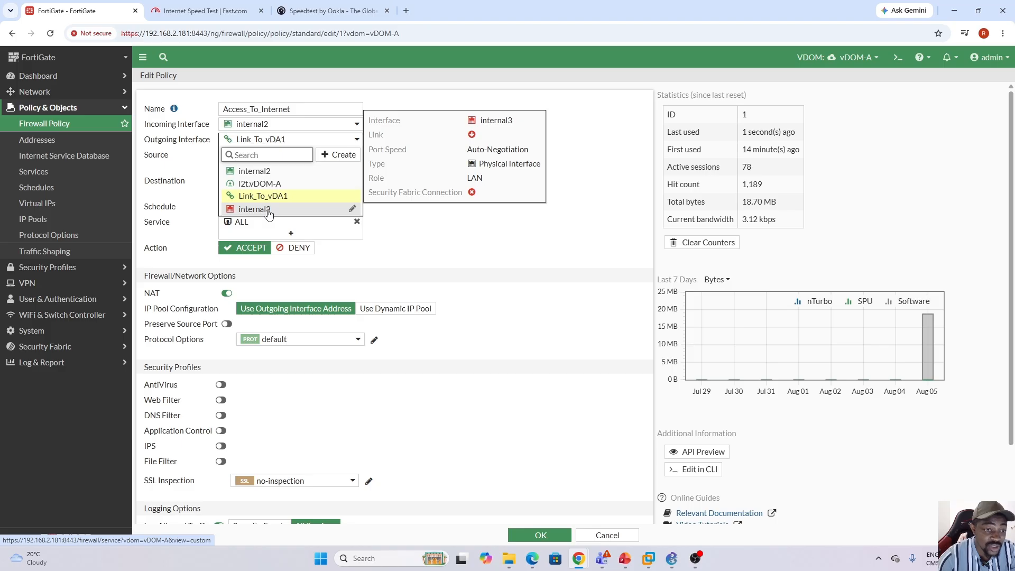
left_click(558, 215)
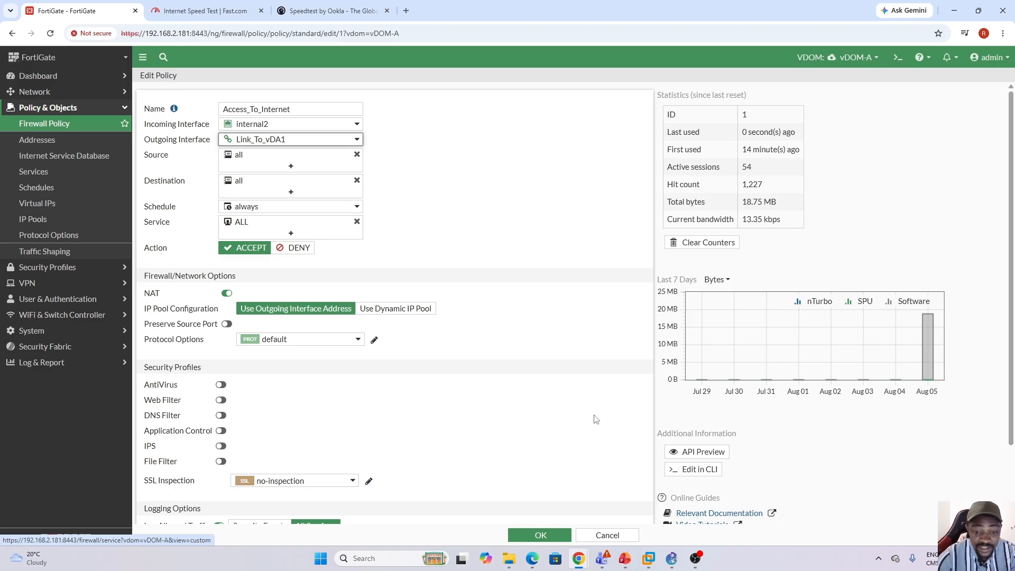
Switch to the Win11 virtual machine in VMware Workstation and stop the continuous ping to 8.8.8.8 in its command prompt.
left_click(651, 561)
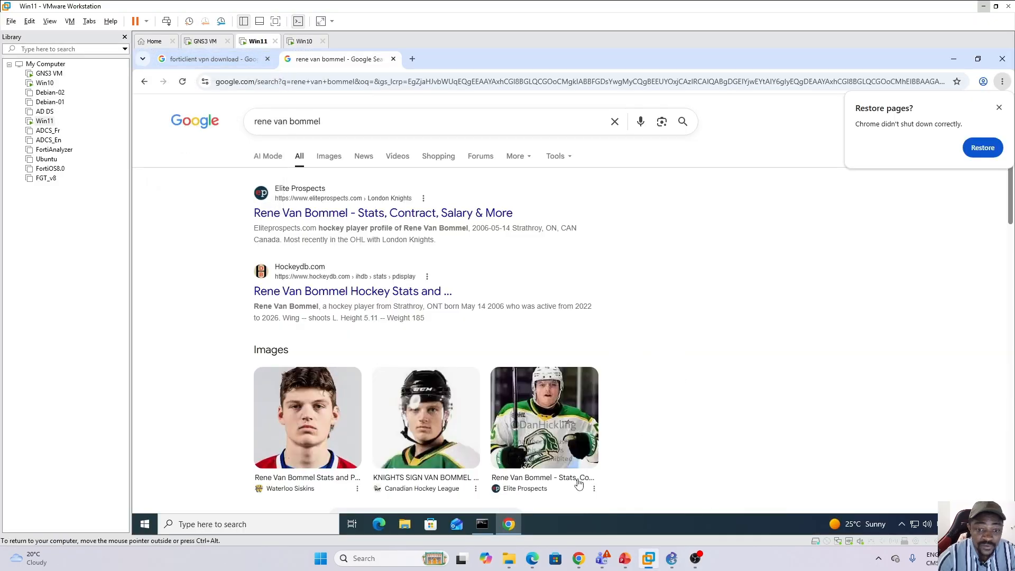
left_click(483, 525)
left_click(463, 311)
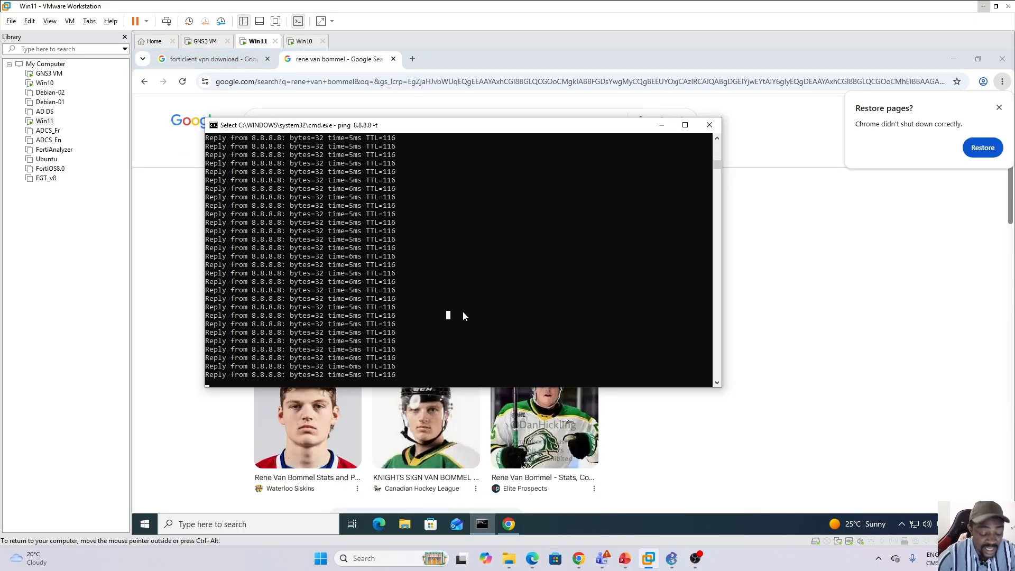
key("ctrl+c")
key("ctrl+x")
key("Return")
key("Return")
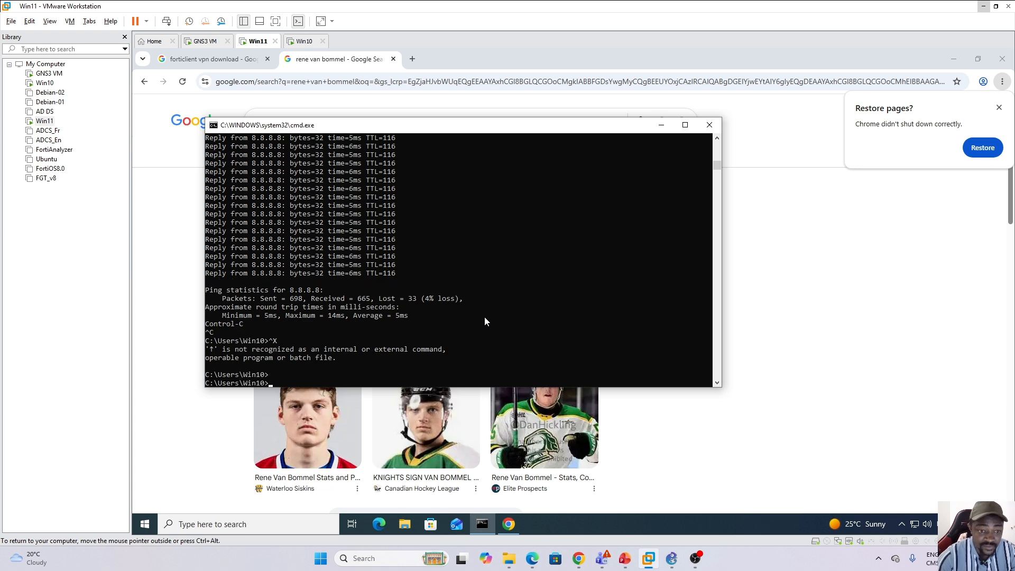
Ping 172.16.100.201 from the Win11 machine to test connectivity to the vDOM-A network.
key("Up")
key("BackSpace")
key("BackSpace")
key("BackSpace")
key("BackSpace")
key("BackSpace")
key("BackSpace")
key("BackSpace")
key("BackSpace")
key("BackSpace")
key("BackSpace")
type("172.16.100.201")
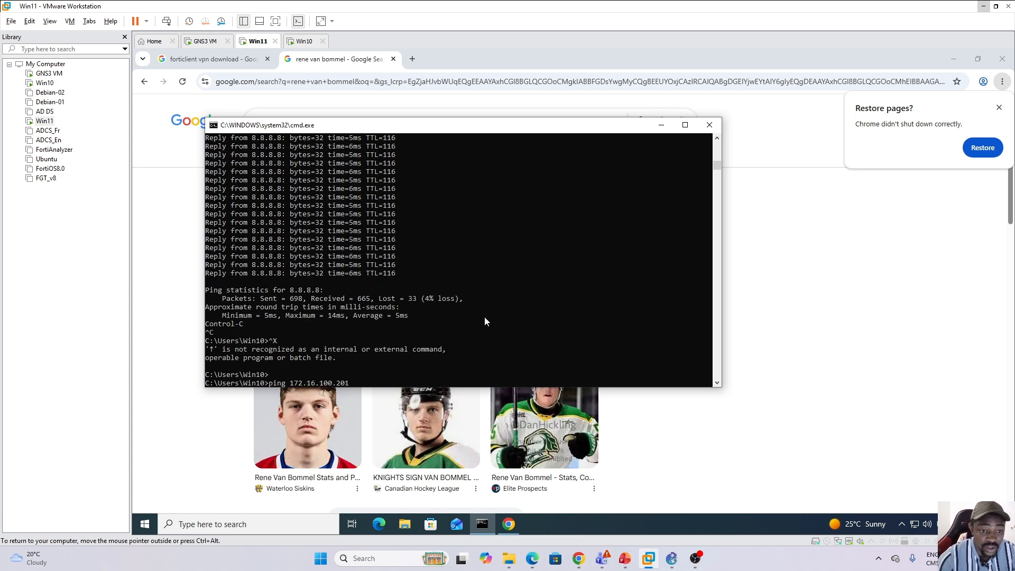
key("Return")
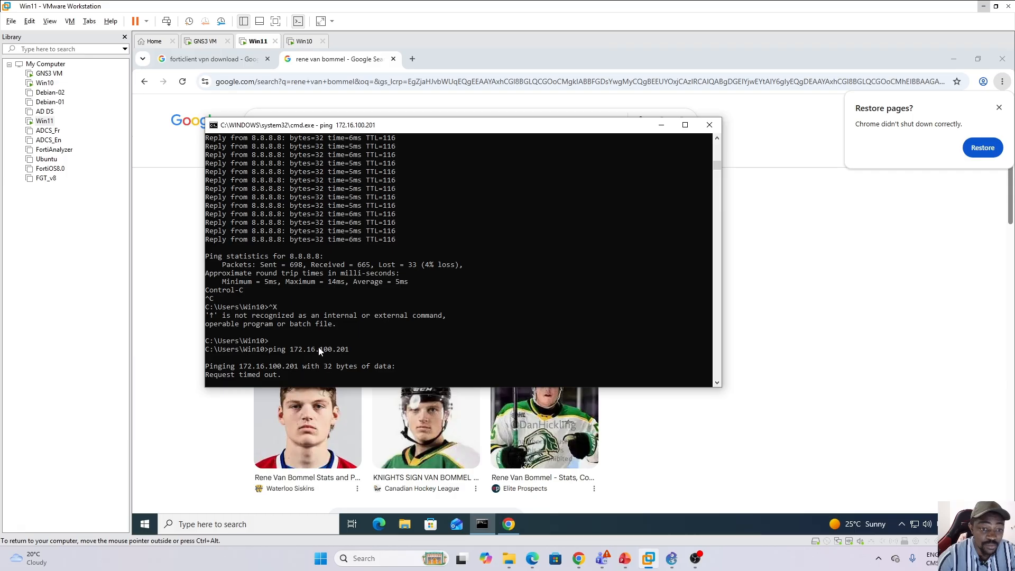
Stop the continuous ping on the Win10 virtual machine and ping 10.10.10.101 on the vDOM-B network from its command prompt.
left_click(298, 42)
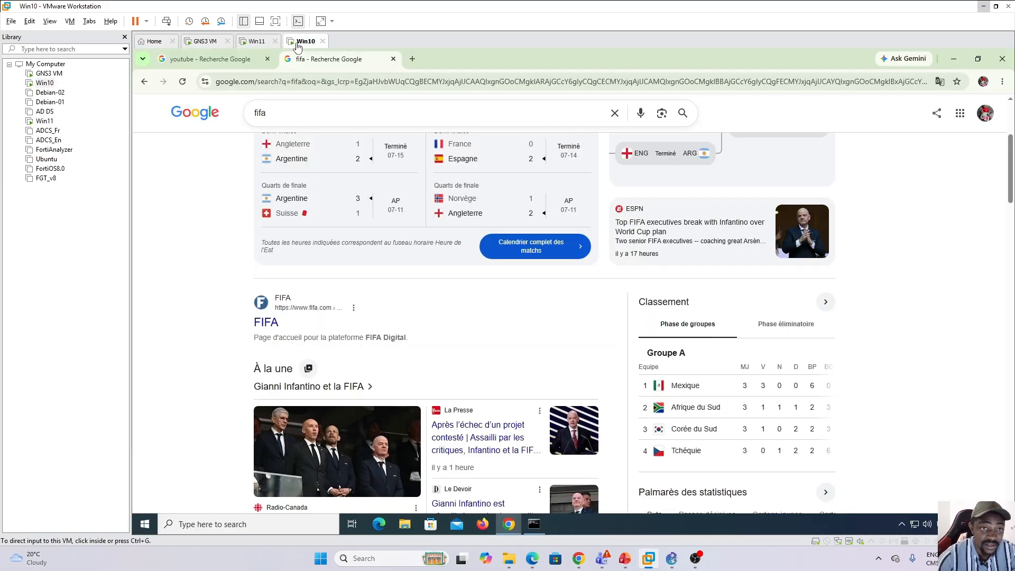
left_click(534, 524)
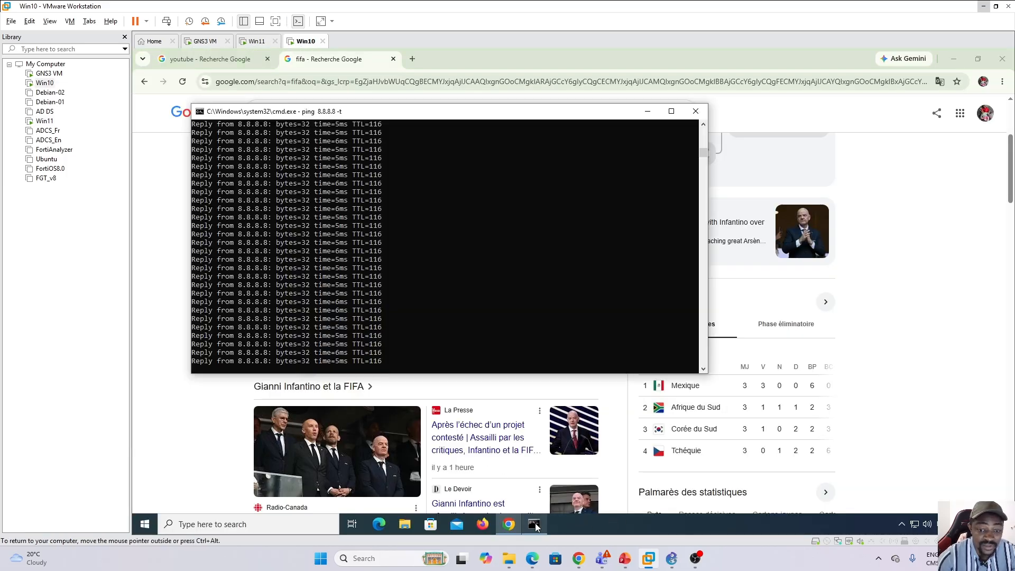
left_click(430, 335)
key("ctrl+c")
key("ctrl+x")
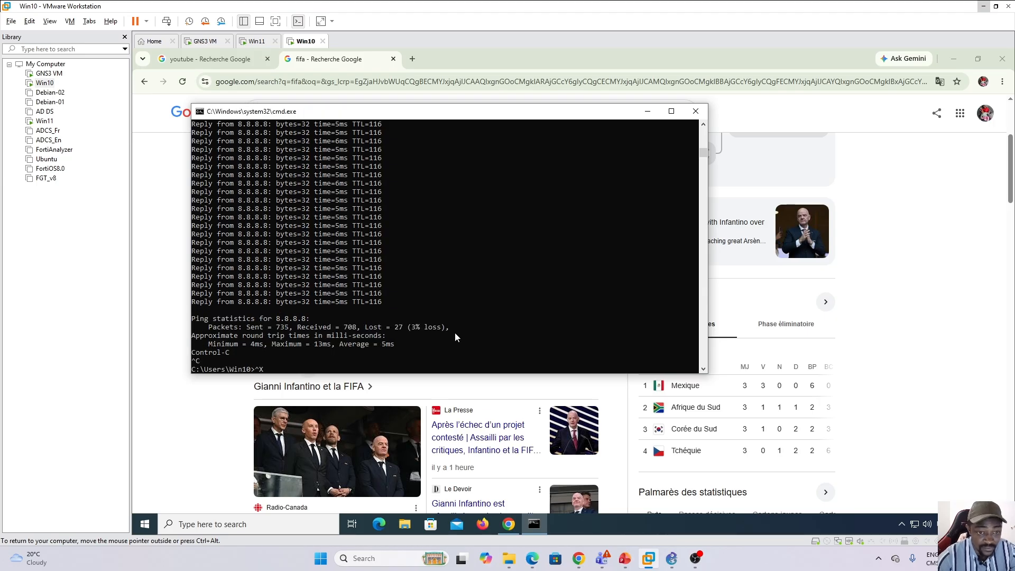
key("BackSpace")
type("ping 10.10.10.101")
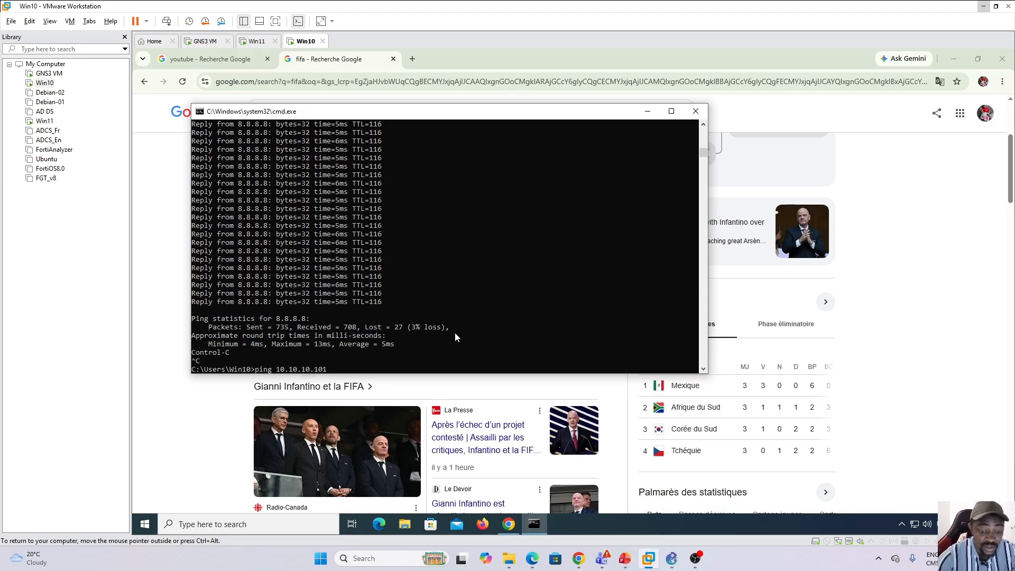
key("Return")
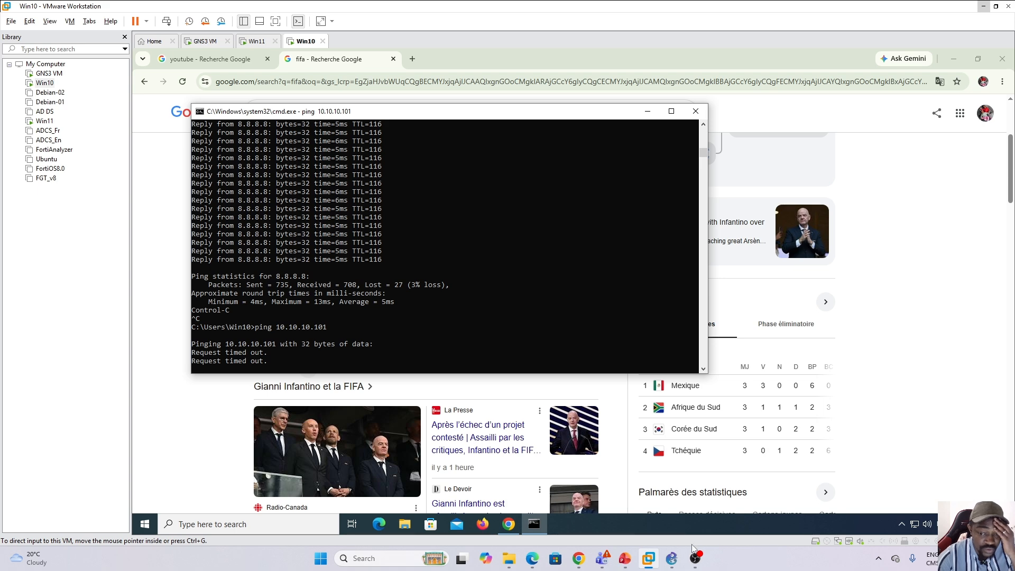
Switch to the GNS3 topology and move the 10.160.50.0/30 link line with its .1 and .2 labels up beneath the 192.168 link annotations.
left_click(675, 559)
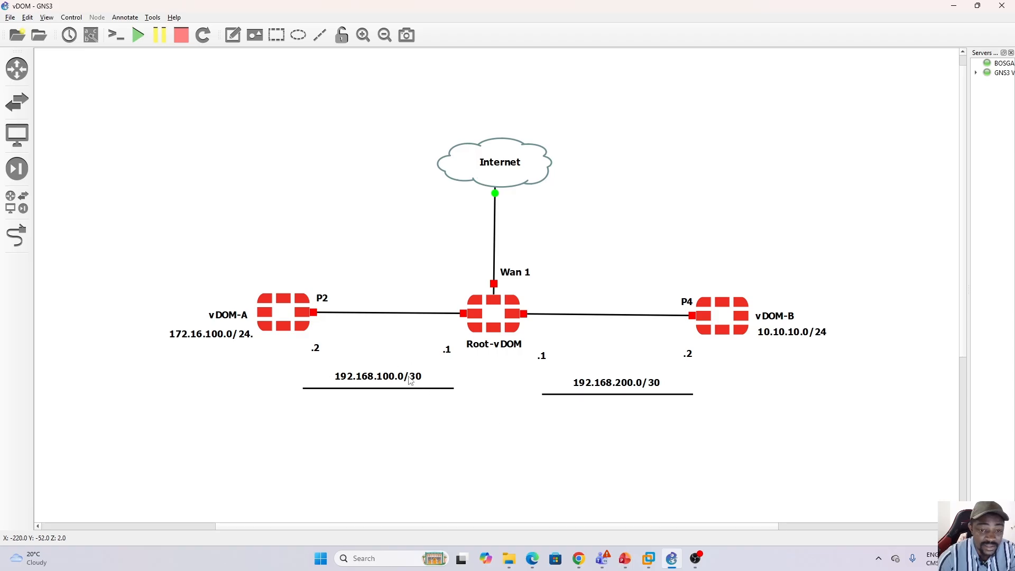
left_click(299, 330)
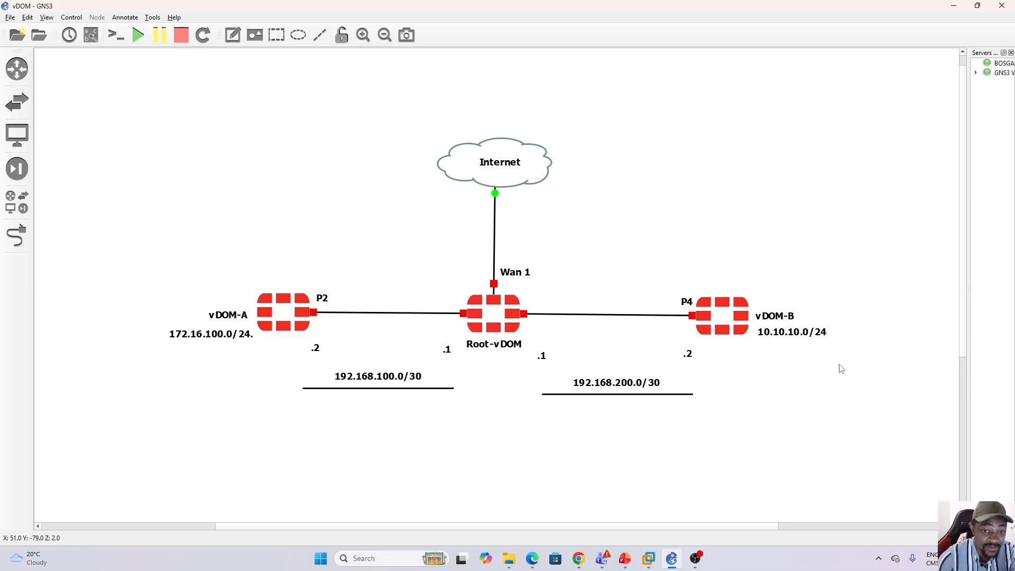
left_click_drag(963, 237, 965, 364)
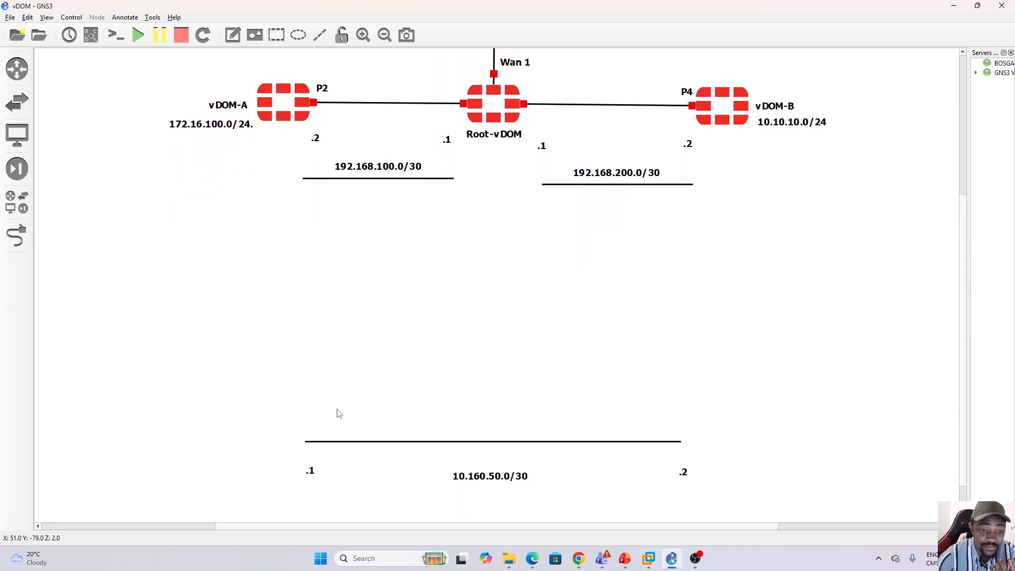
left_click_drag(286, 423, 721, 516)
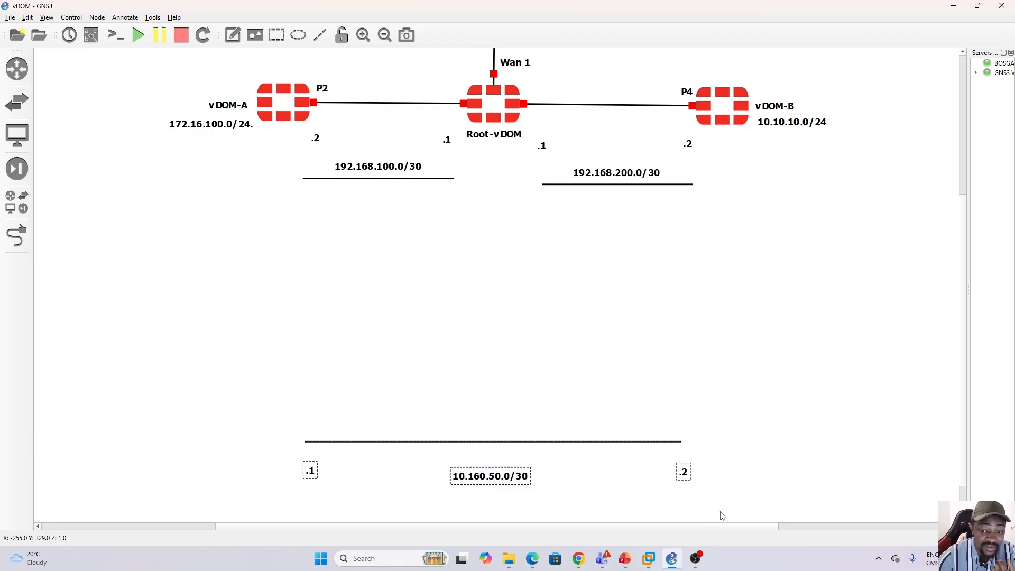
left_click_drag(505, 443, 505, 221)
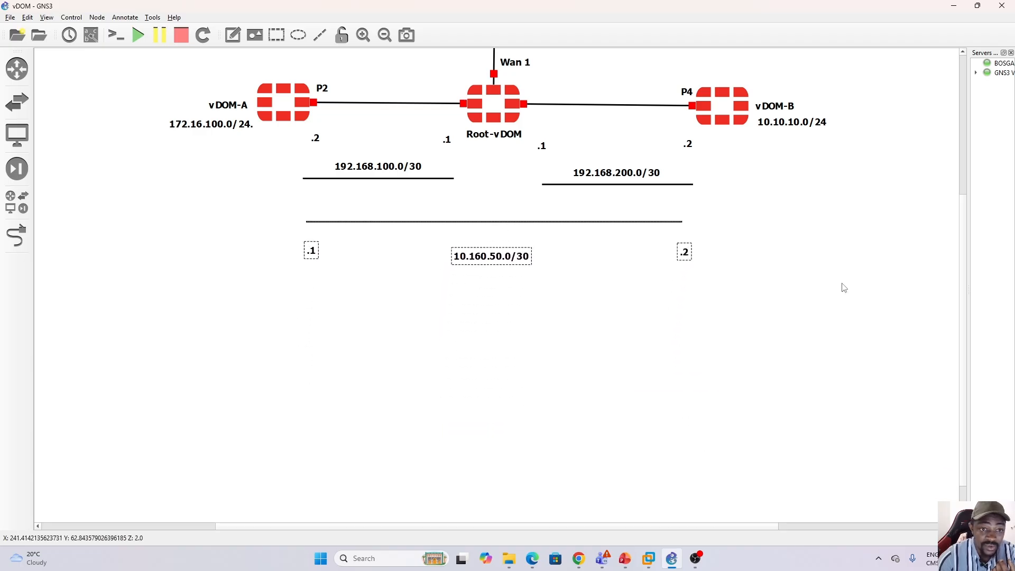
left_click_drag(962, 351, 954, 257)
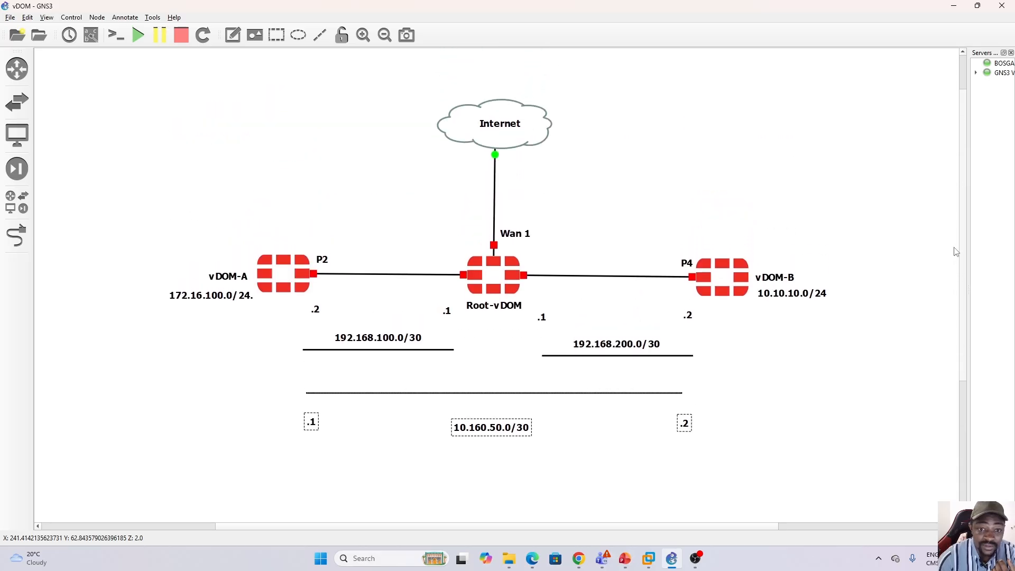
left_click(524, 467)
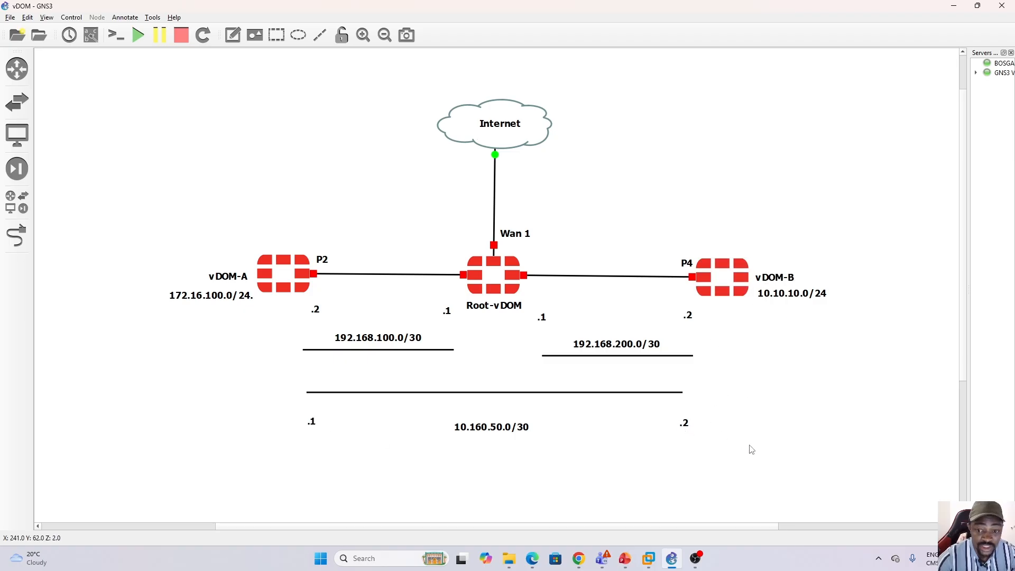
Put the GNS3 topology away and return to the FortiGate policy page in Chrome.
left_click(672, 559)
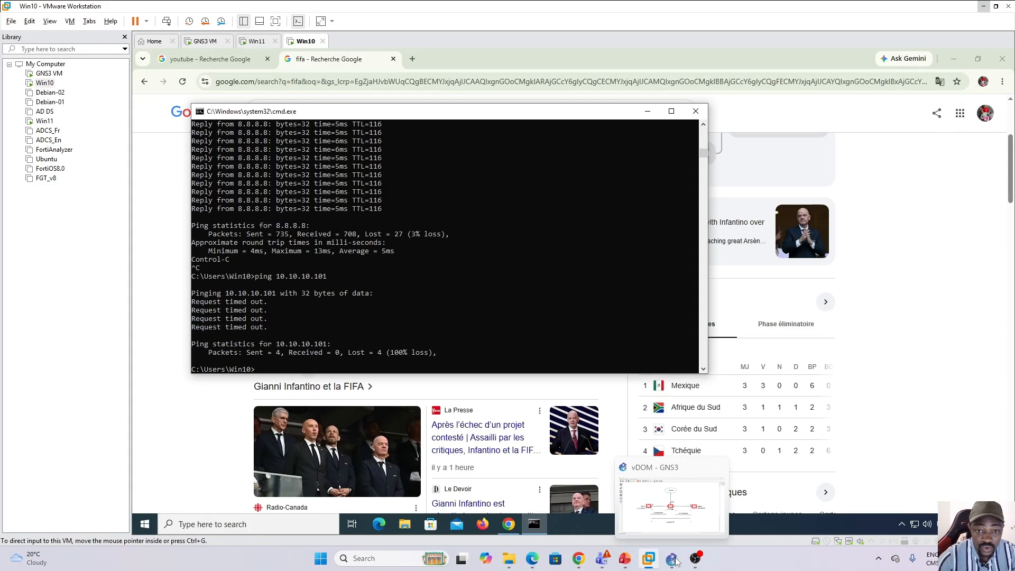
mouse_move(581, 562)
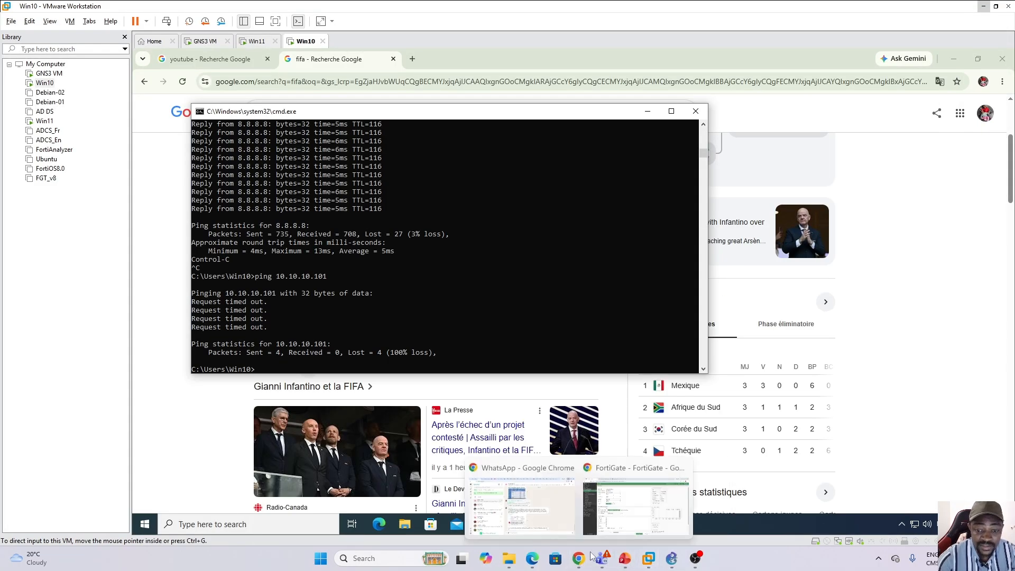
left_click(634, 522)
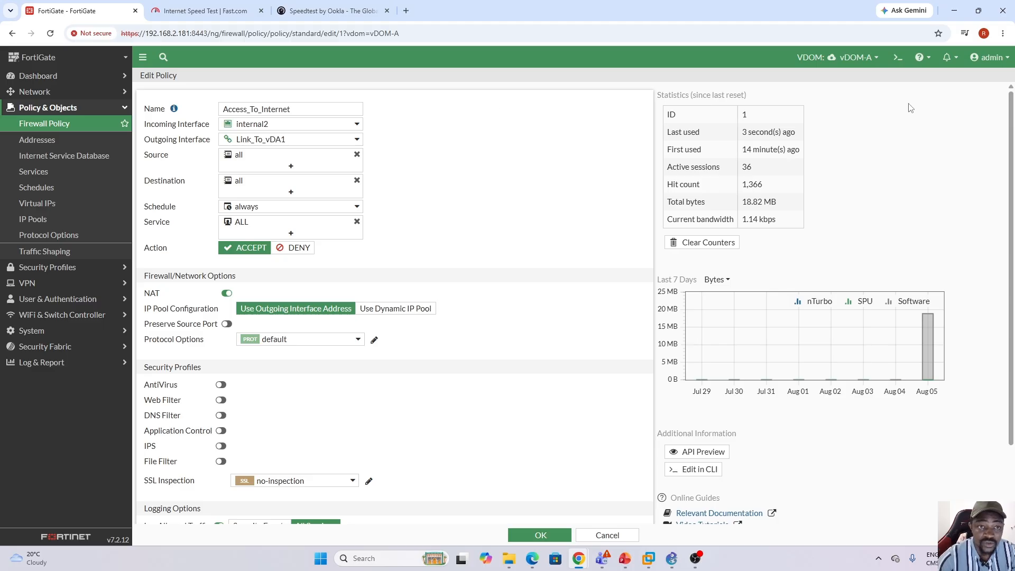
Switch to the Global VDOM and start a new VDOM link from the network interfaces list.
left_click(857, 57)
left_click(831, 79)
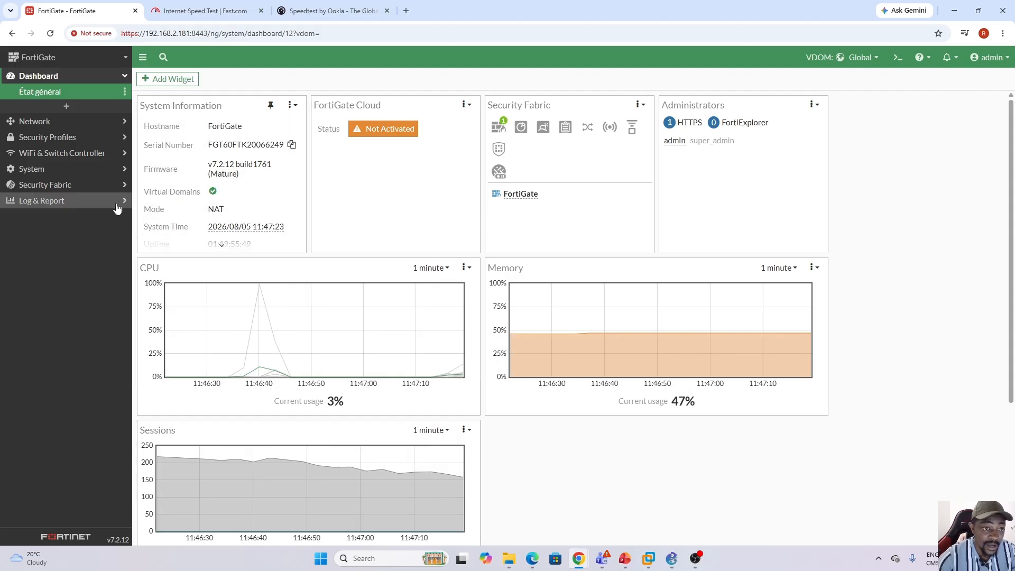
left_click(72, 123)
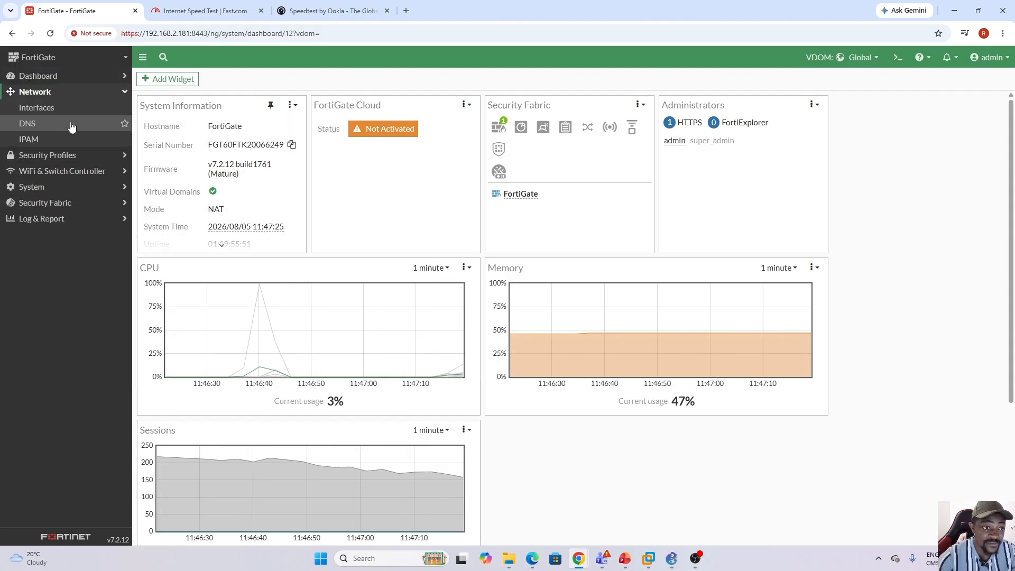
left_click(41, 109)
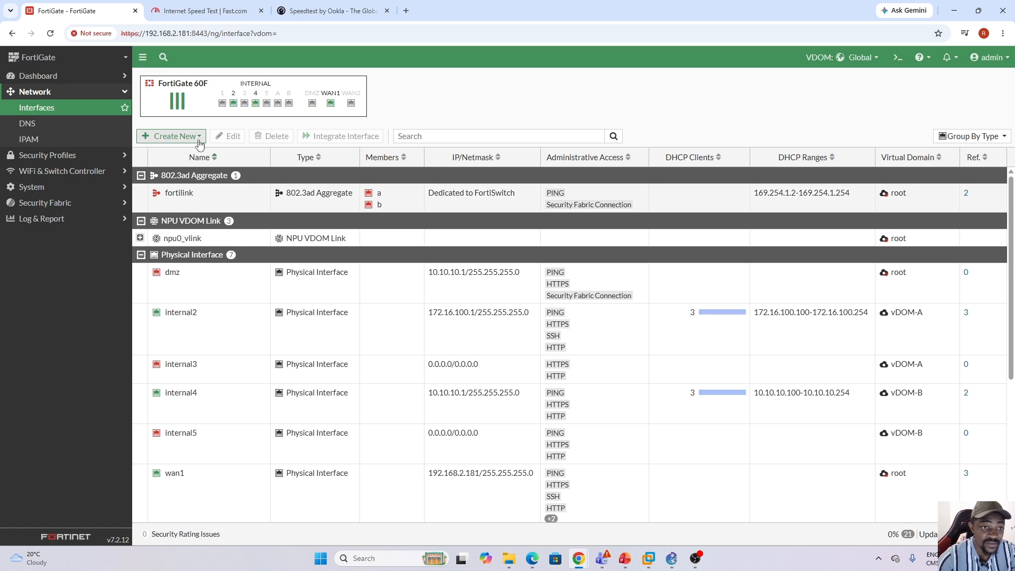
left_click(200, 138)
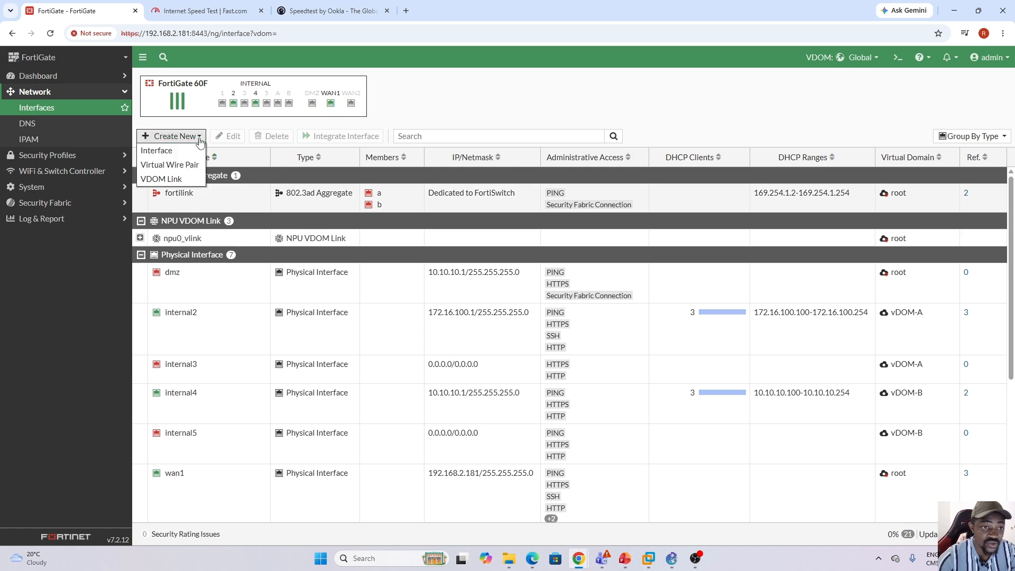
left_click(164, 181)
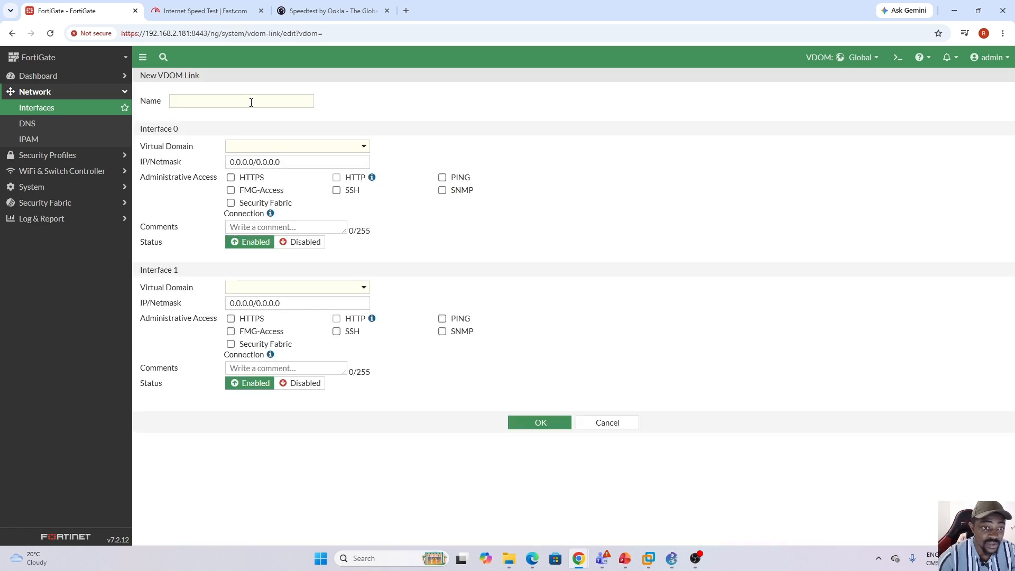
Name the new VDOM link vDA-vDB.
left_click(251, 103)
type("v")
key("Caps_Lock")
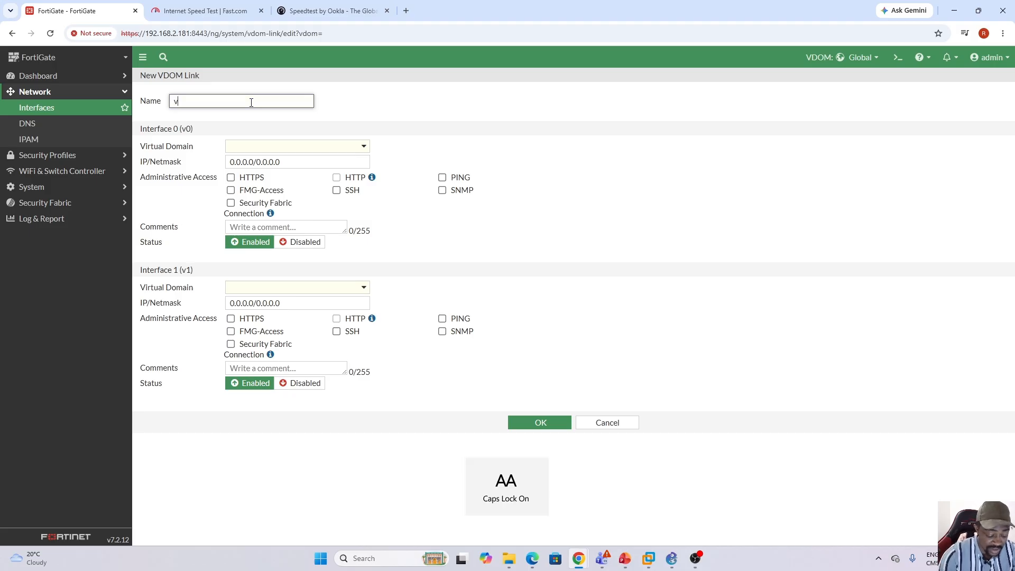
type("DA")
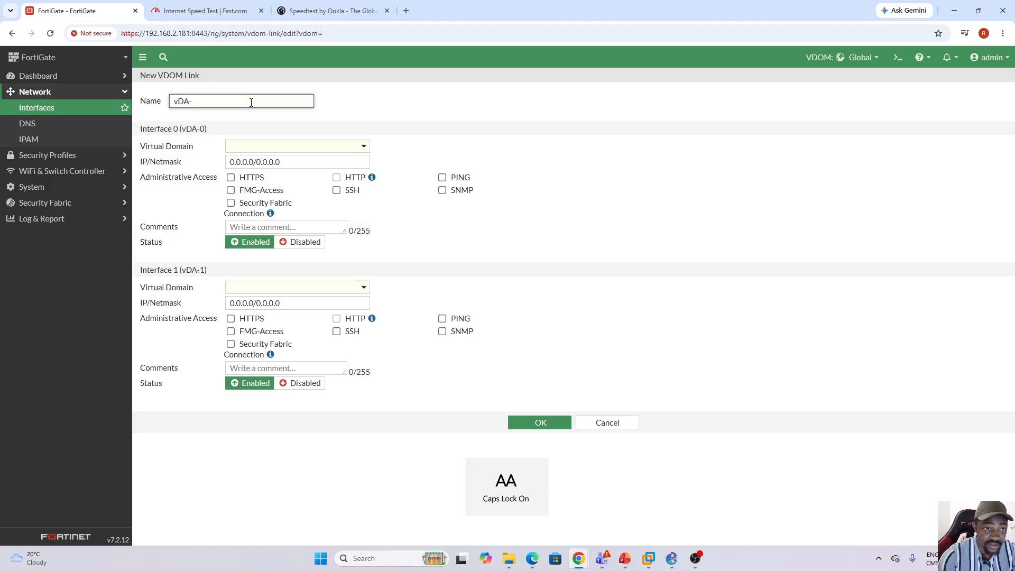
type("-")
key("Caps_Lock")
type("v")
key("Caps_Lock")
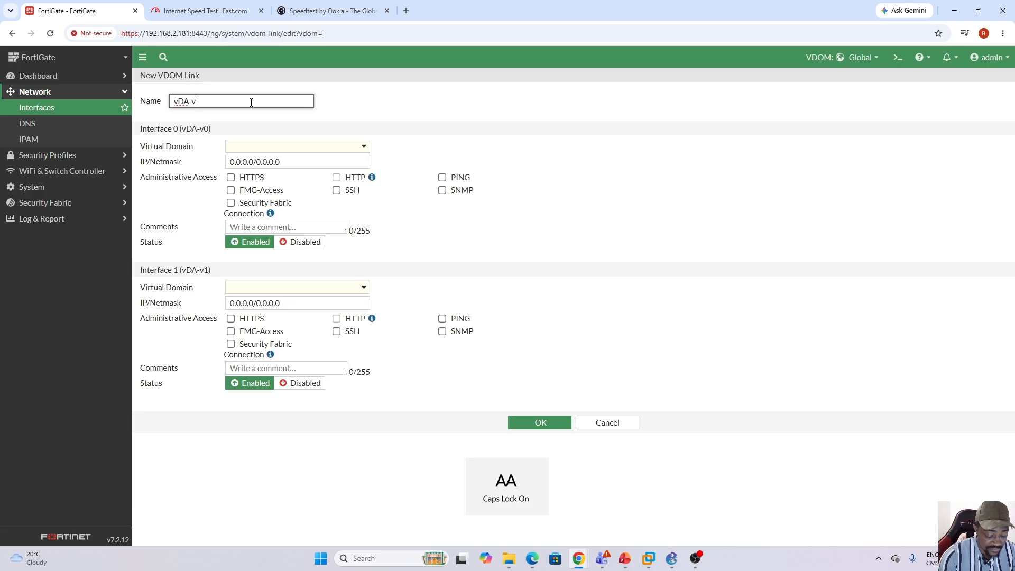
type("DB")
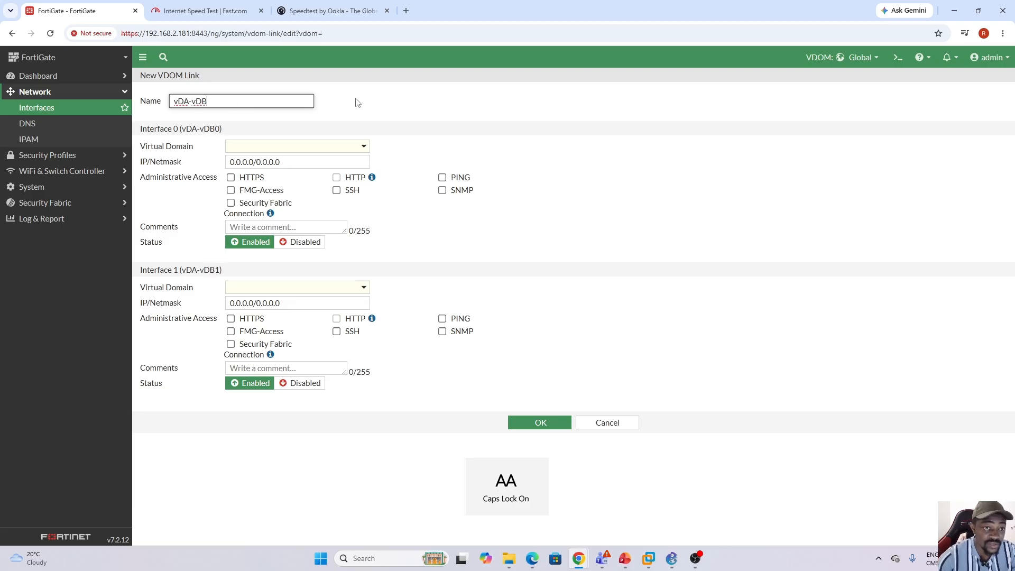
Assign Interface 0 of the link to vDOM-A and Interface 1 to vDOM-B.
left_click(360, 148)
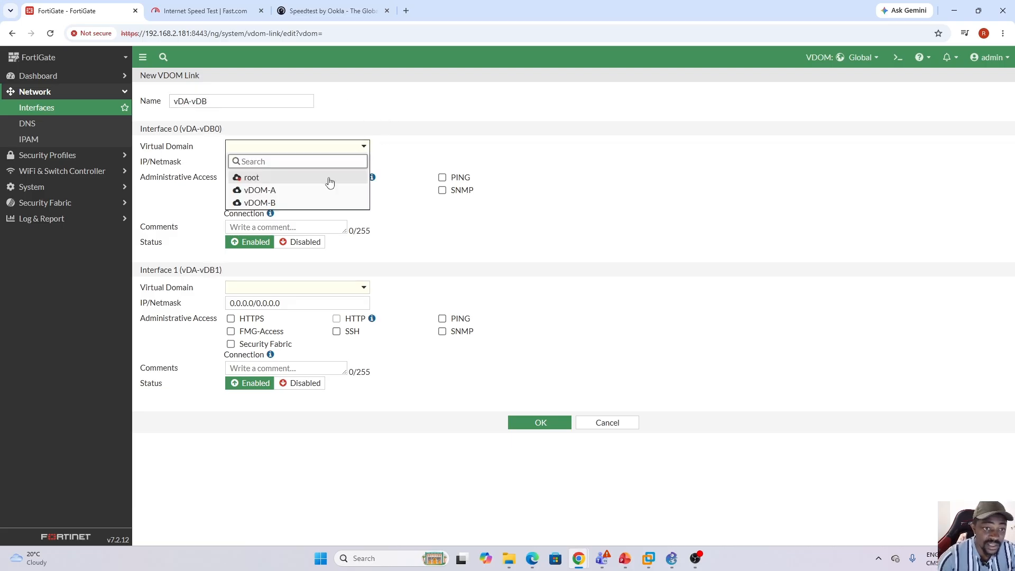
left_click(258, 190)
left_click(356, 290)
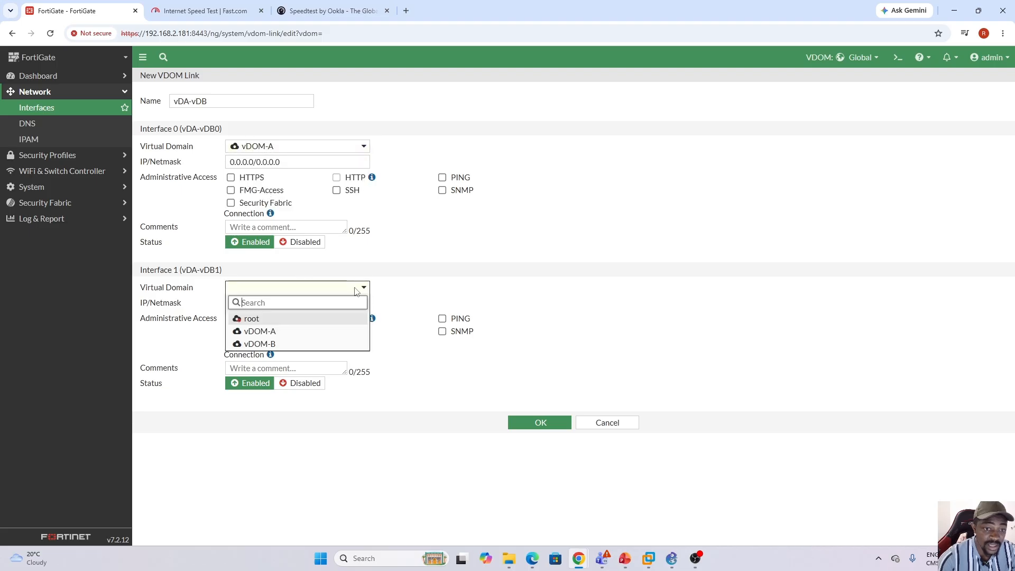
left_click(304, 344)
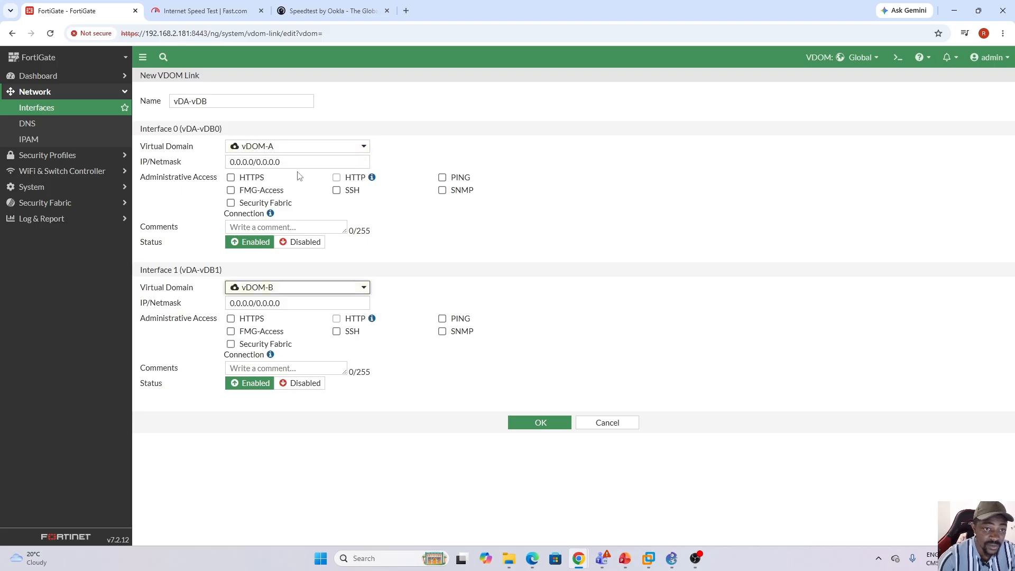
Set the IP/Netmask of Interface 0 to 10.160.50.1/30 and allow PING as administrative access.
left_click_drag(294, 164, 224, 164)
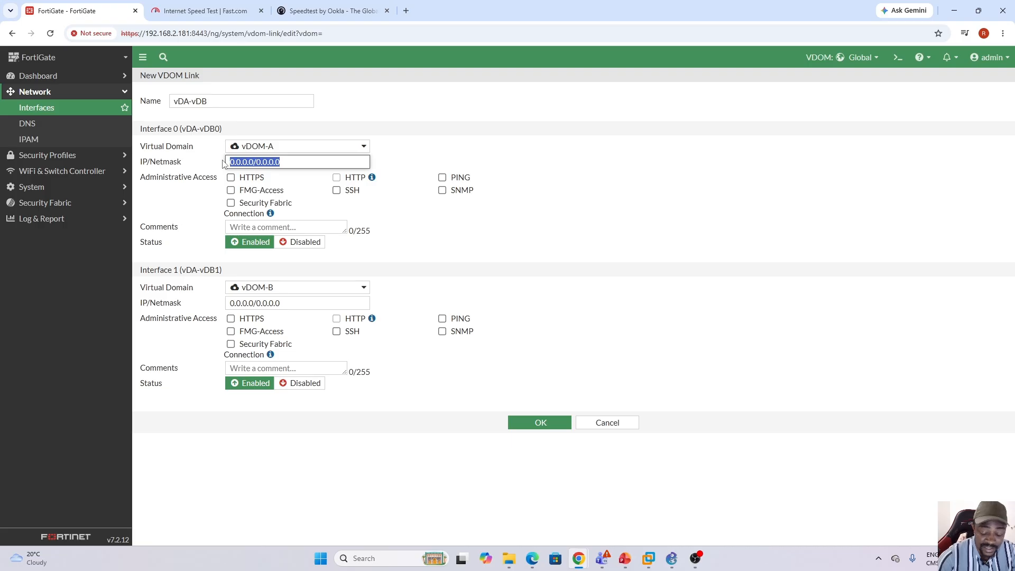
type("10.160.5")
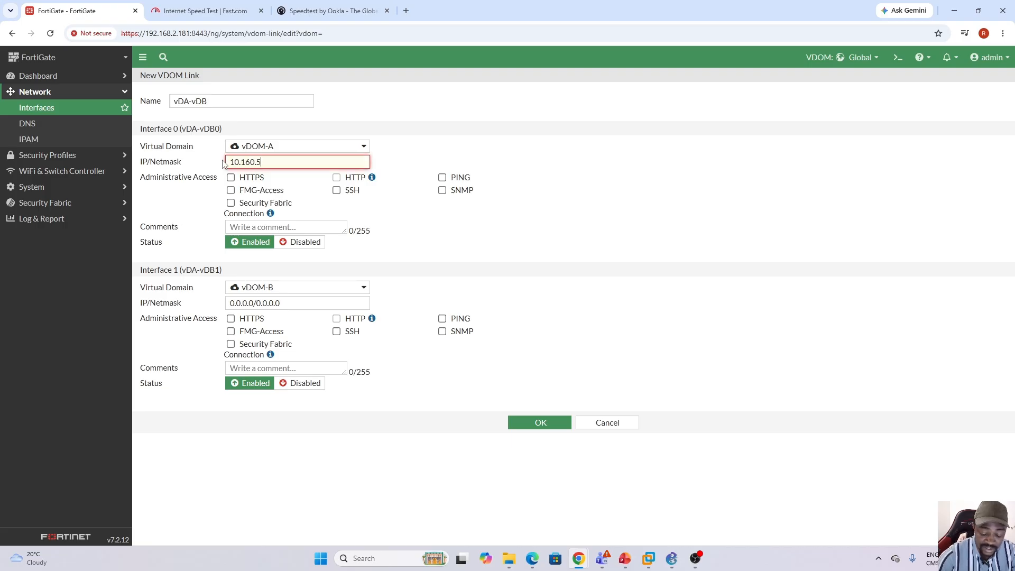
type("0.1/")
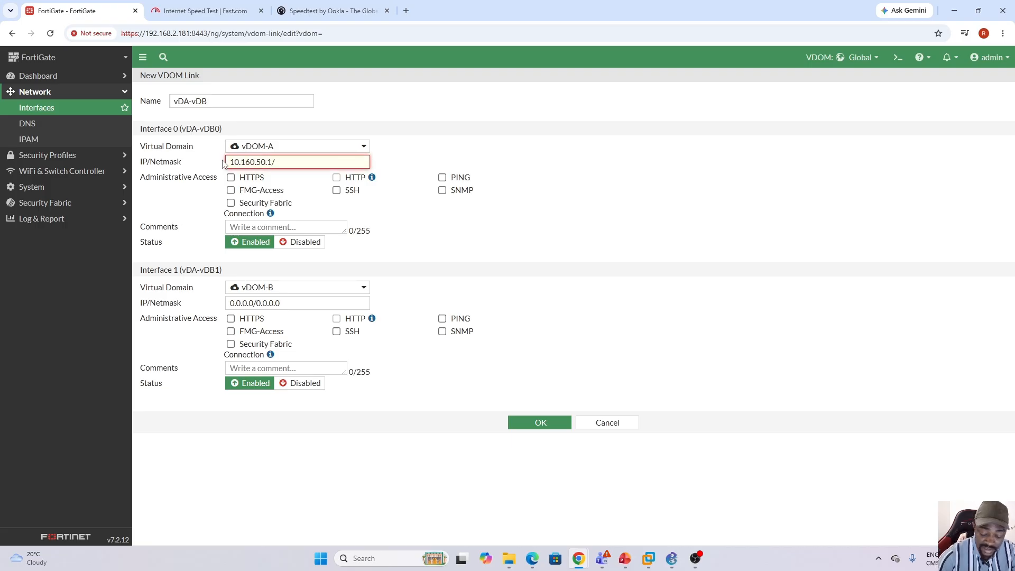
type("30")
left_click(442, 178)
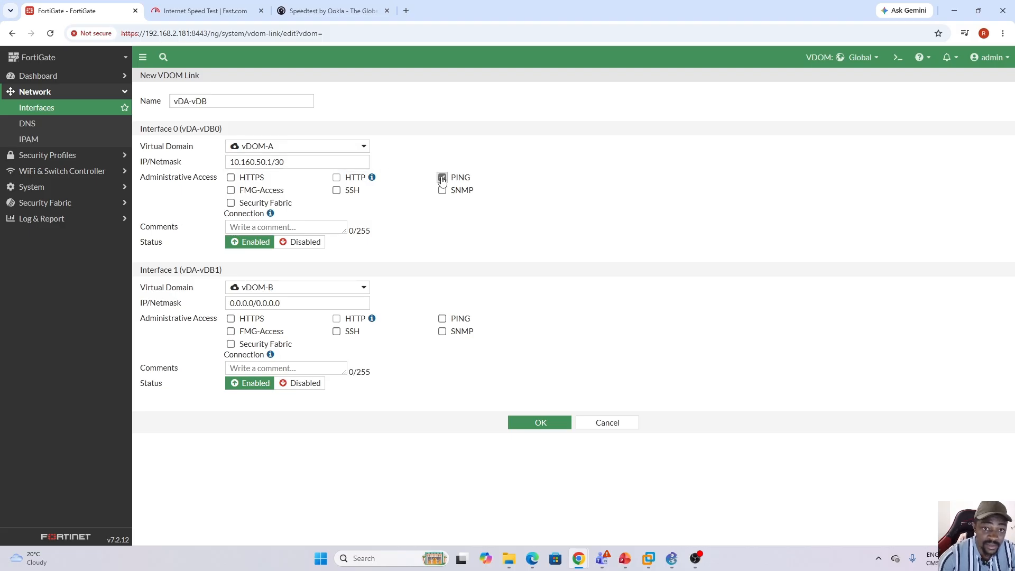
Give Interface 1 the IP/Netmask 10.160.50.2/30 with PING access and save the VDOM link.
left_click_drag(285, 305, 222, 303)
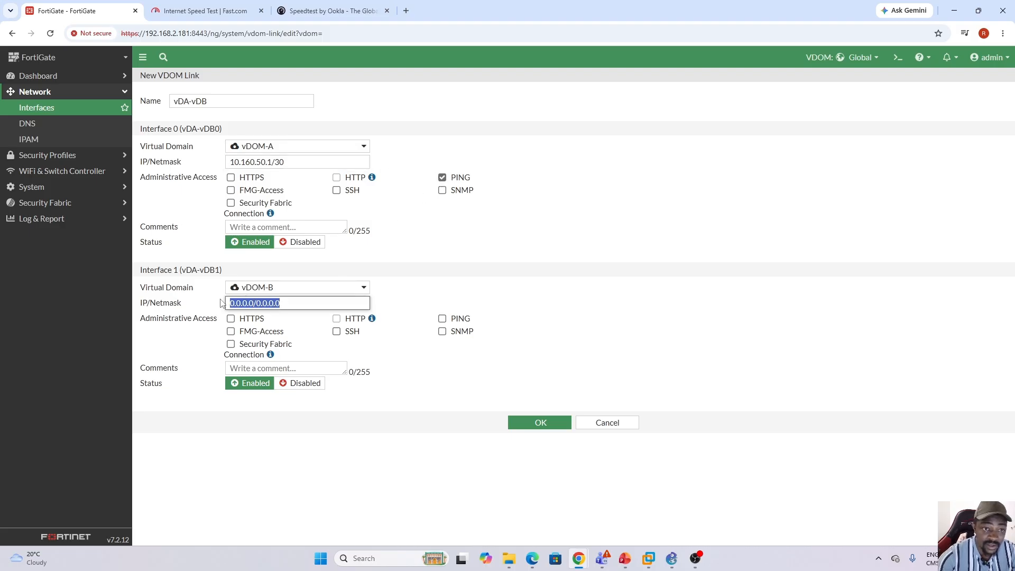
type("10.1")
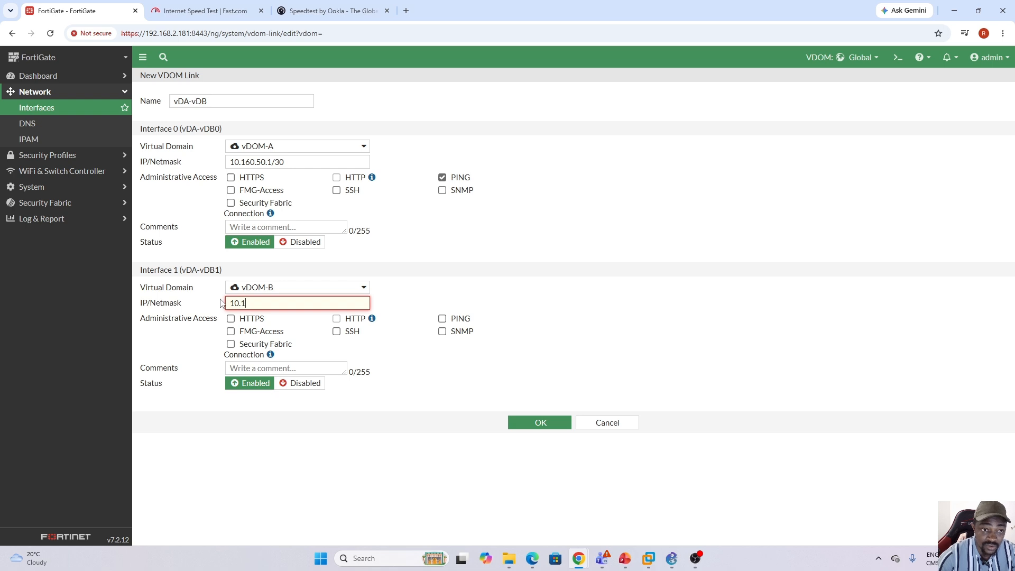
type("60.50.2")
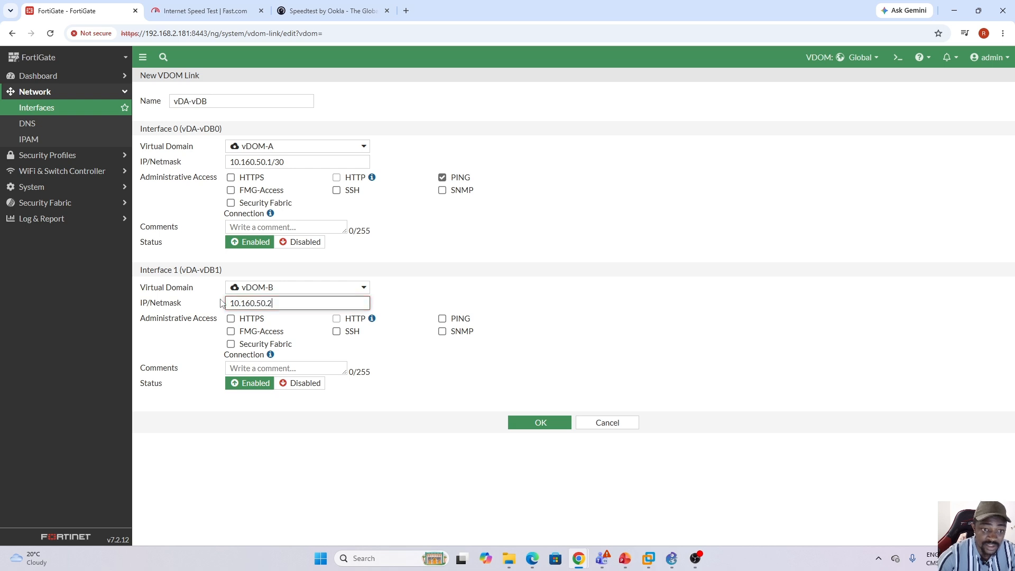
type("/30")
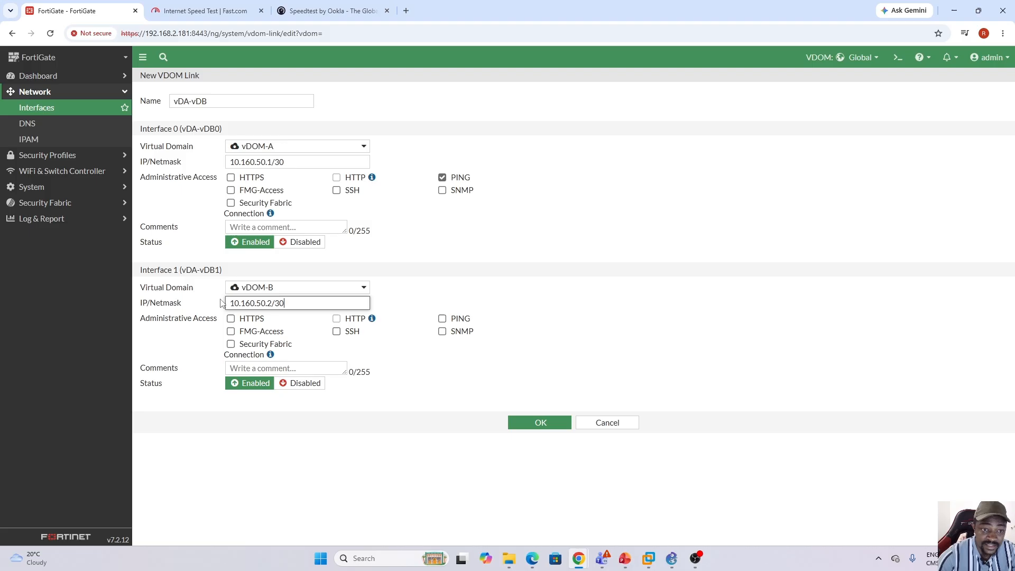
left_click(442, 319)
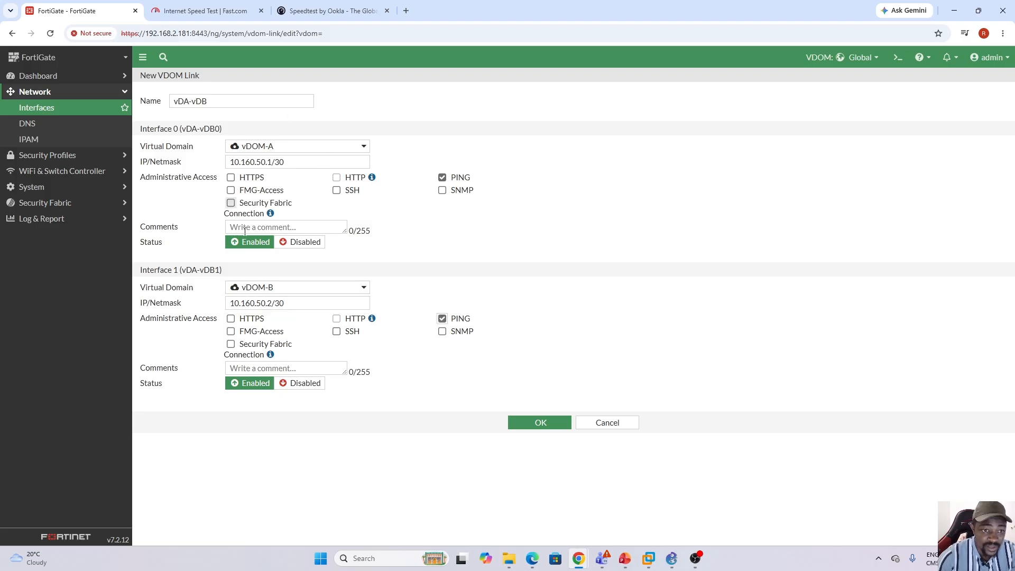
left_click(540, 425)
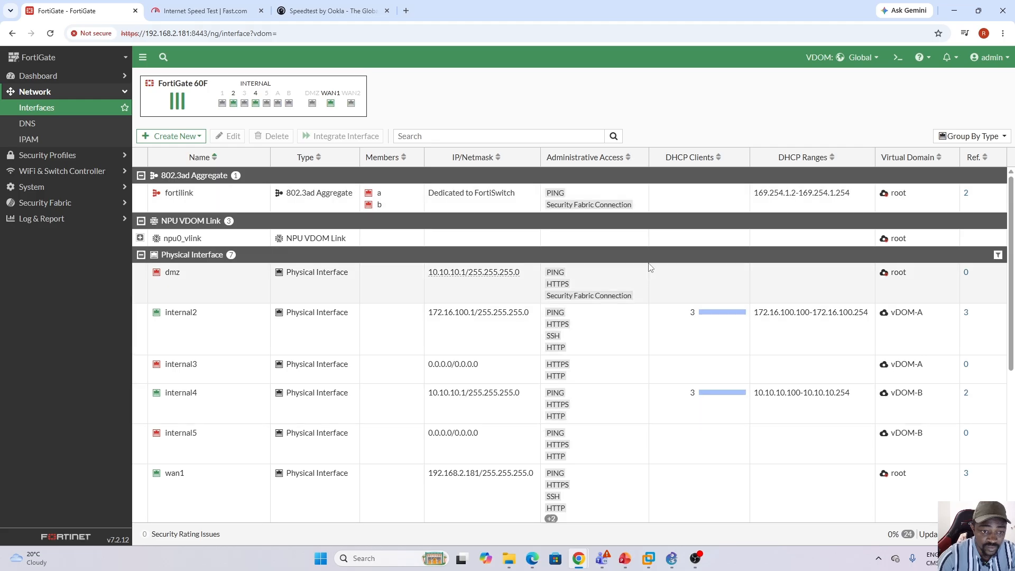
Expand the vDA-vDB link in the interfaces list and check the addresses and virtual domains of its two interfaces.
scroll(999, 238, "down", 5)
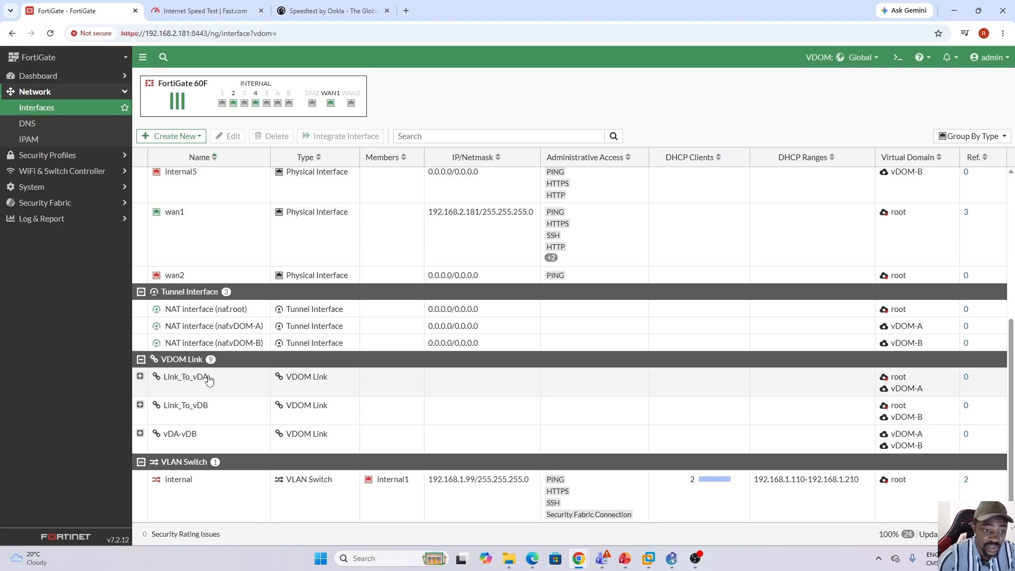
mouse_move(191, 410)
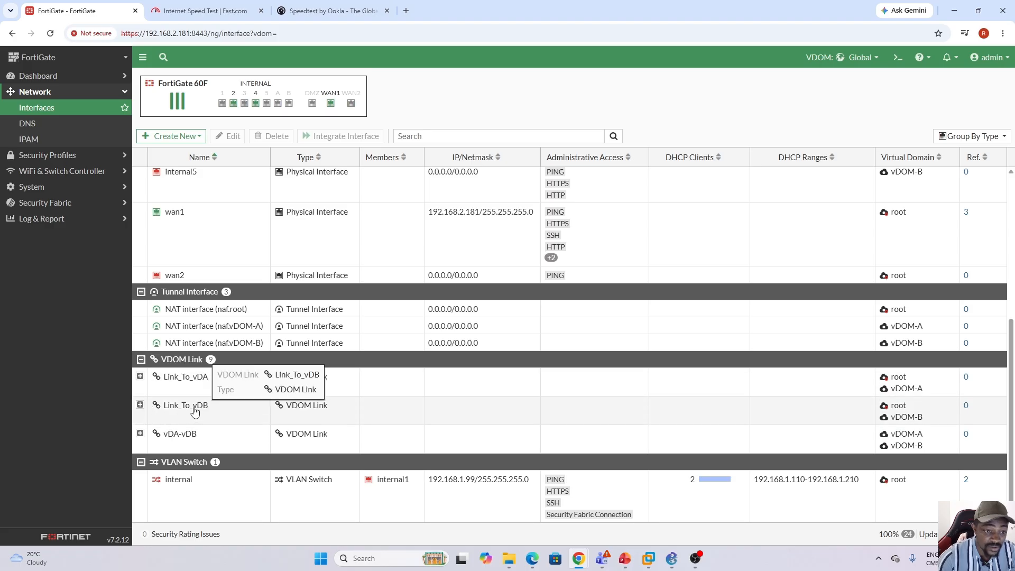
left_click(141, 433)
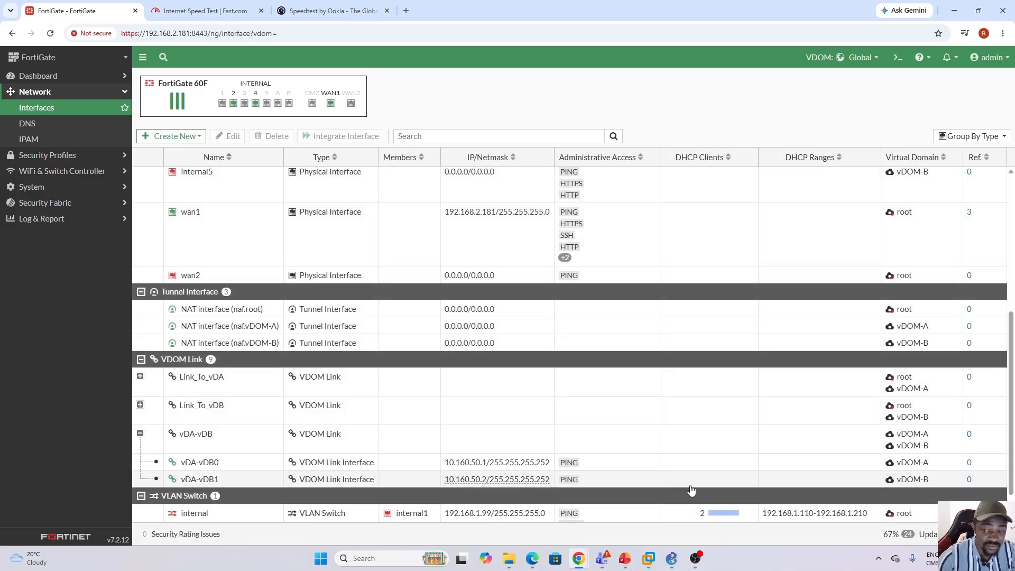
left_click(806, 467)
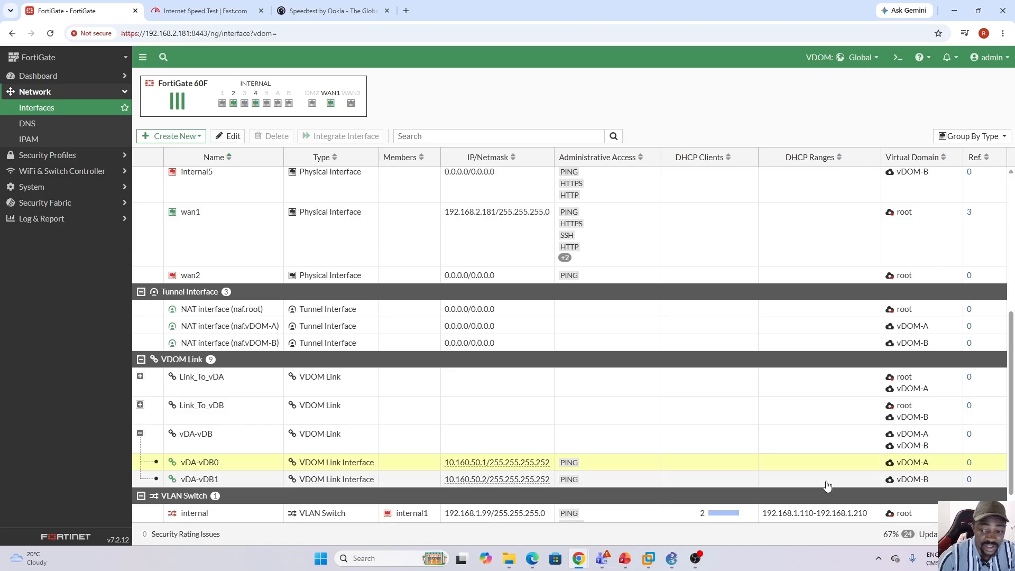
left_click(828, 480)
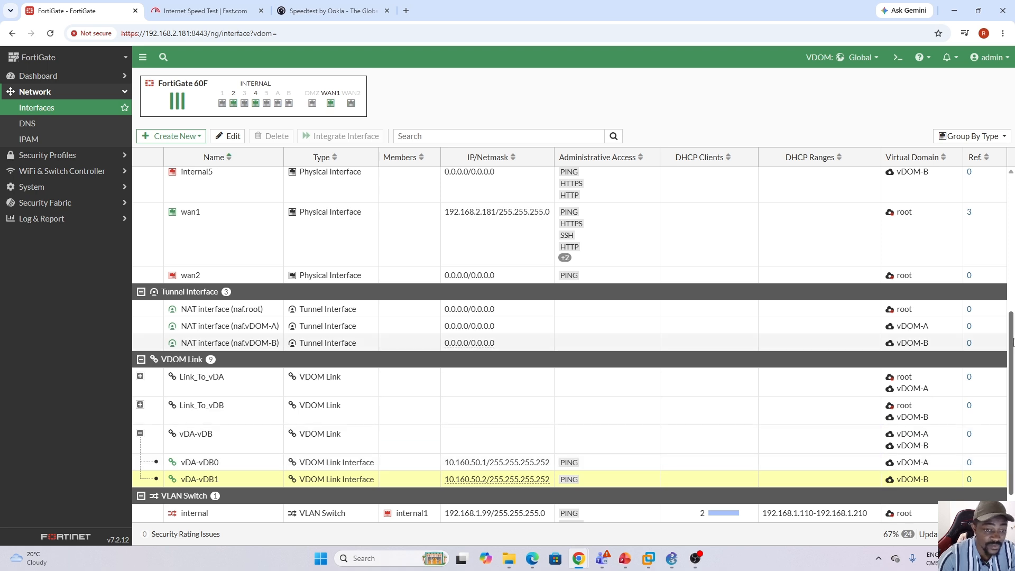
left_click_drag(1012, 343, 1012, 193)
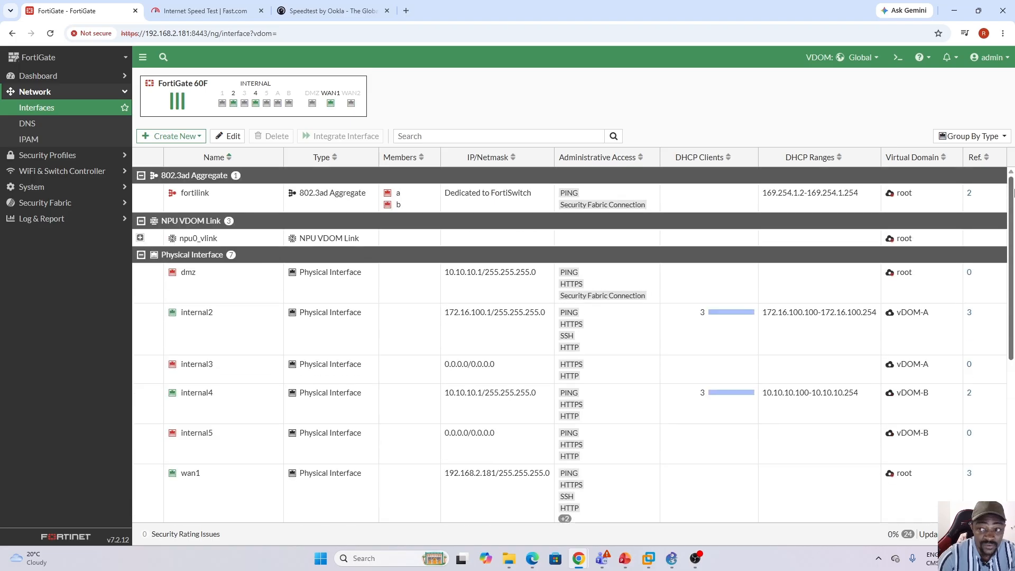
Switch to vDOM-A and start a new static route.
left_click(876, 59)
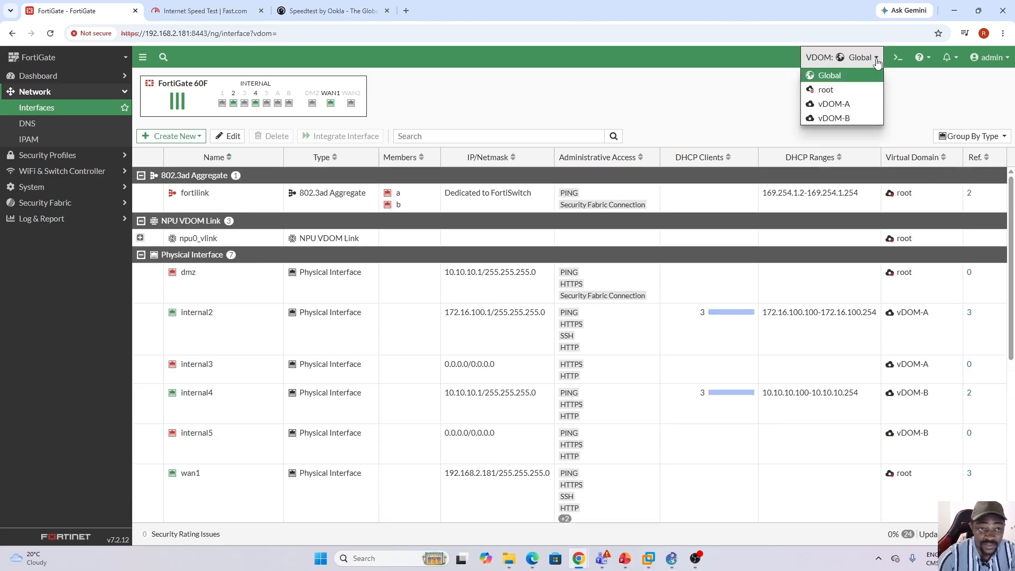
left_click(870, 106)
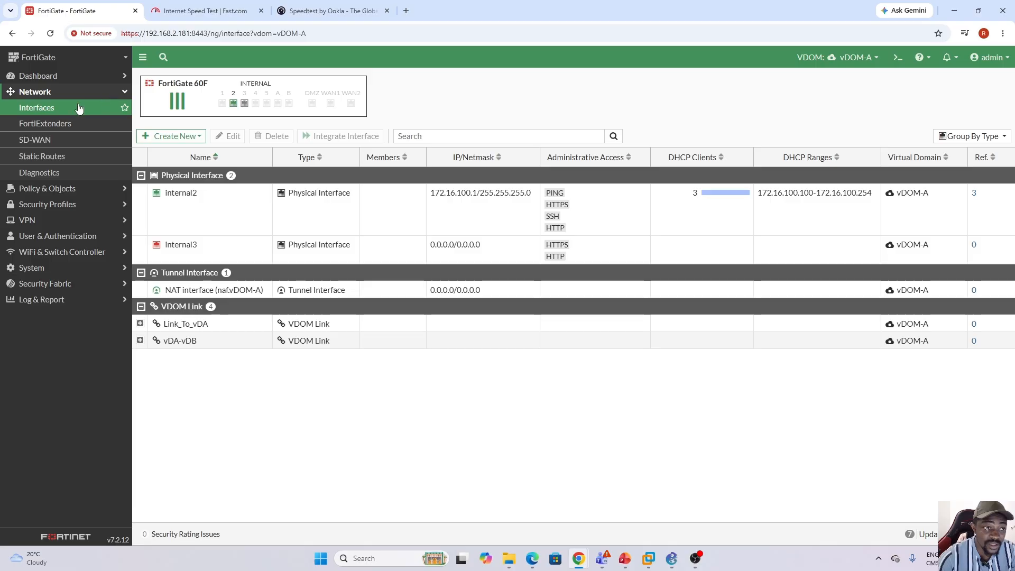
left_click(42, 159)
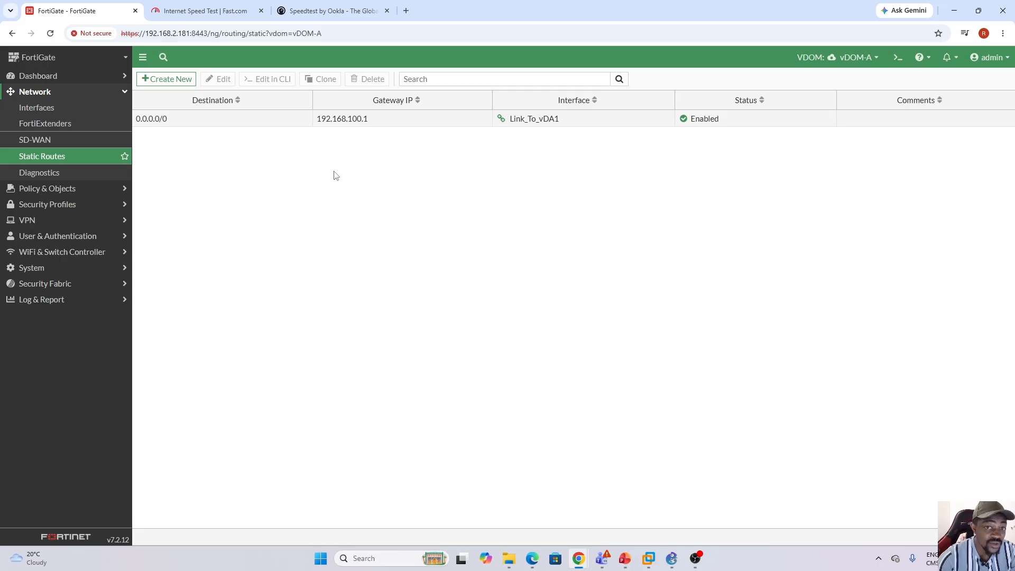
left_click(168, 81)
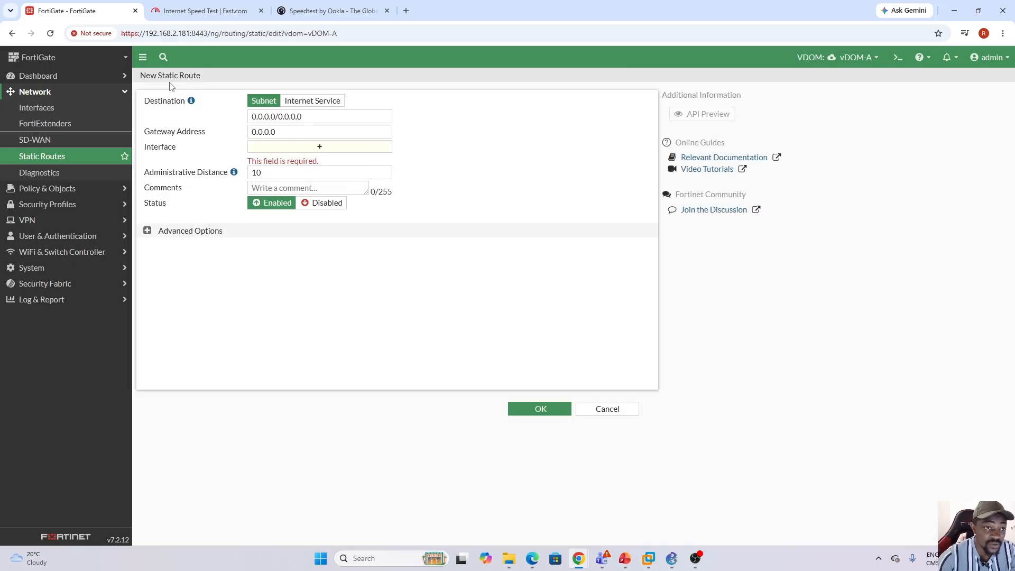
Choose vDA-vDB0 as the static route's interface and set its gateway address to 10.160.50.2.
left_click(319, 152)
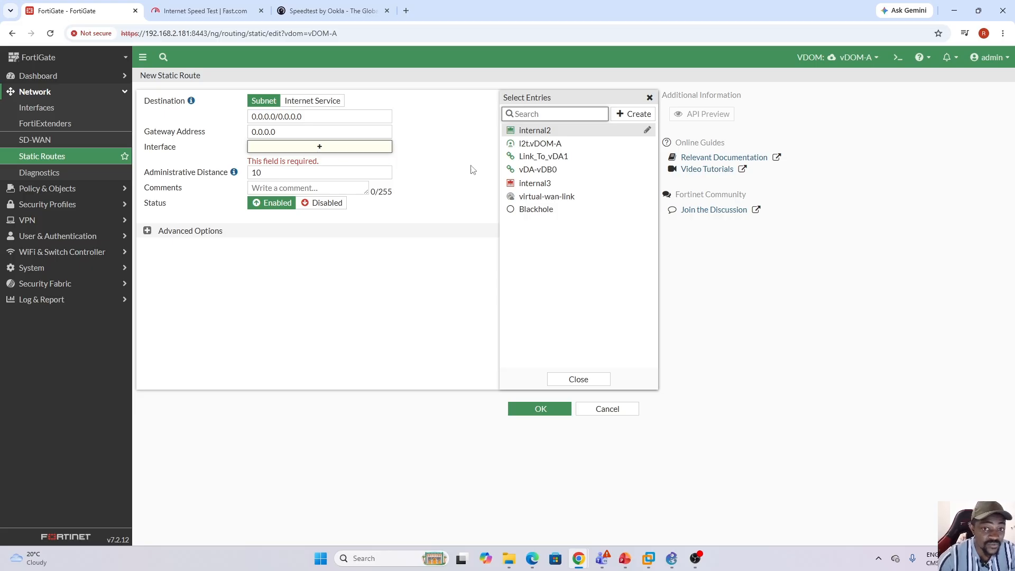
mouse_move(549, 175)
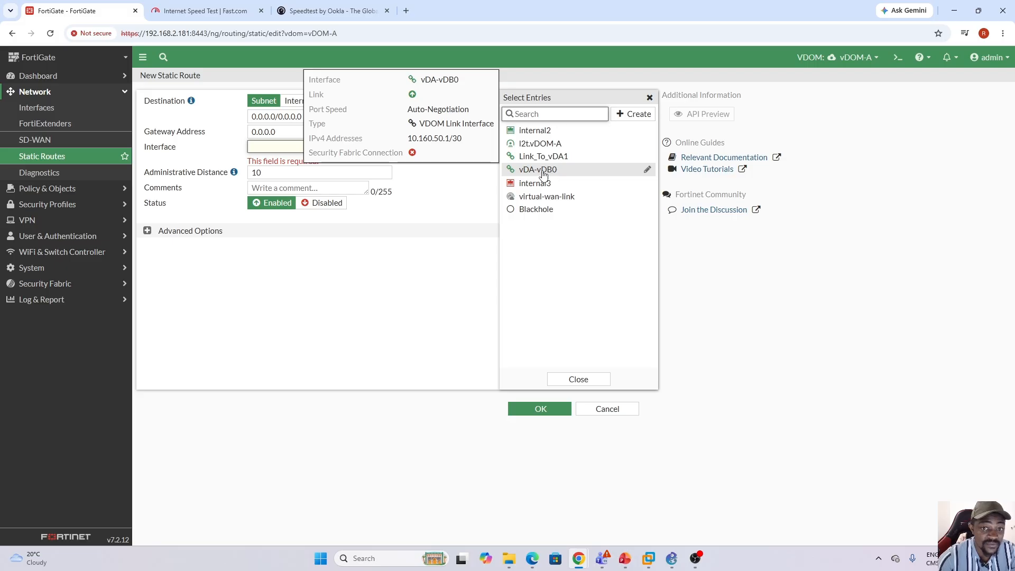
left_click_drag(409, 141, 448, 139)
key("ctrl+c")
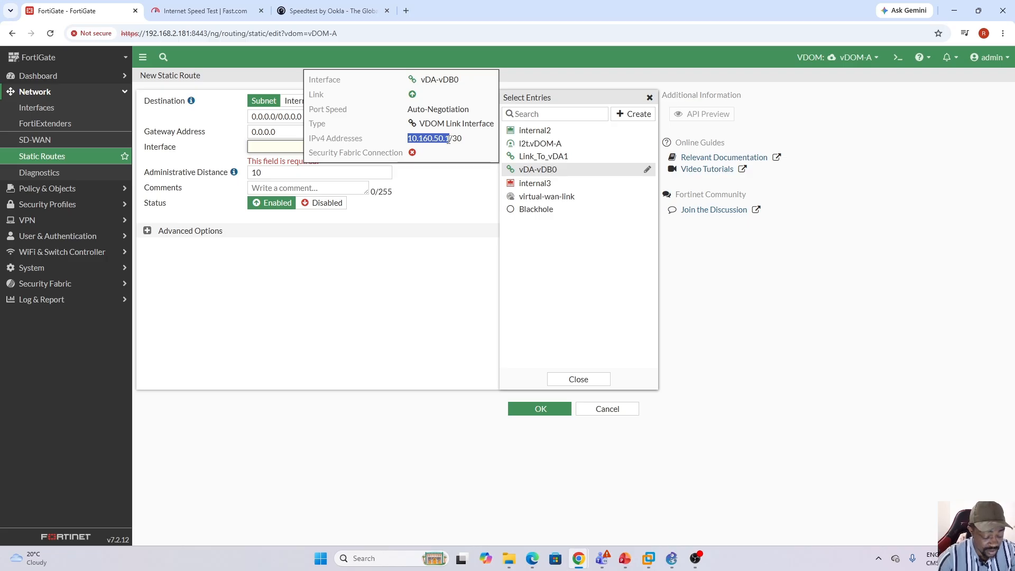
left_click(550, 176)
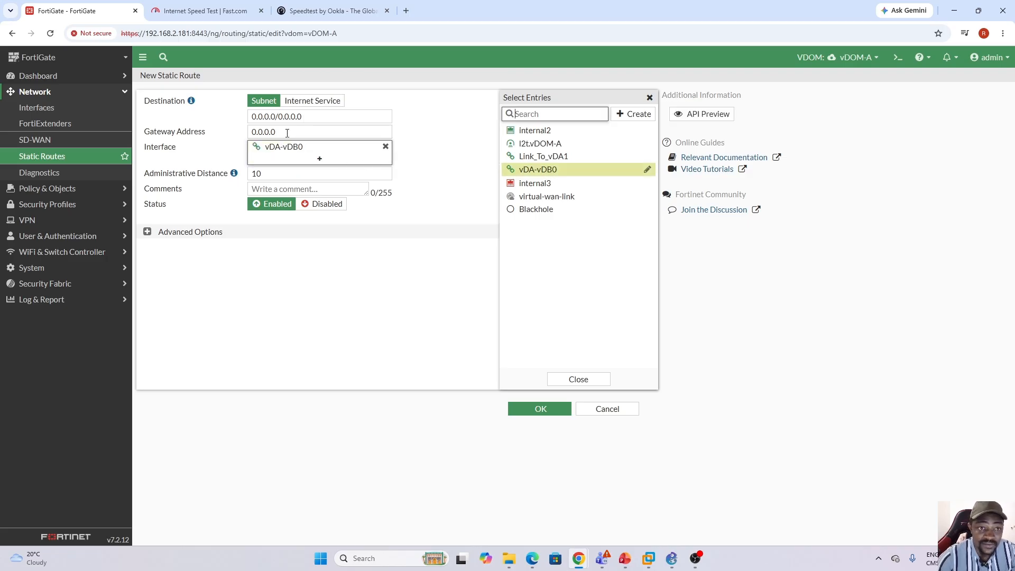
left_click_drag(278, 132, 241, 137)
key("ctrl+v")
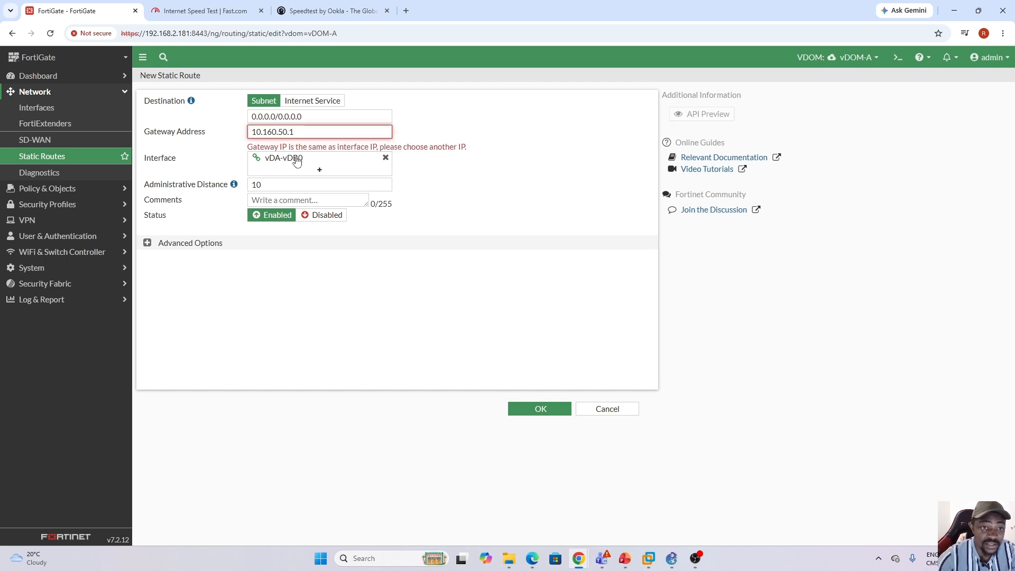
mouse_move(297, 161)
left_click(308, 133)
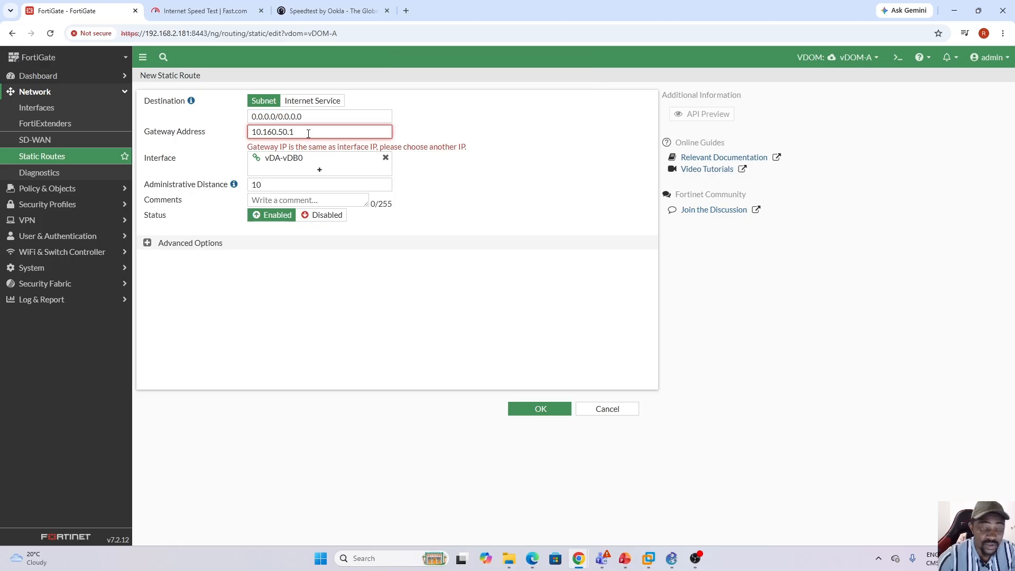
key("BackSpace")
type("2")
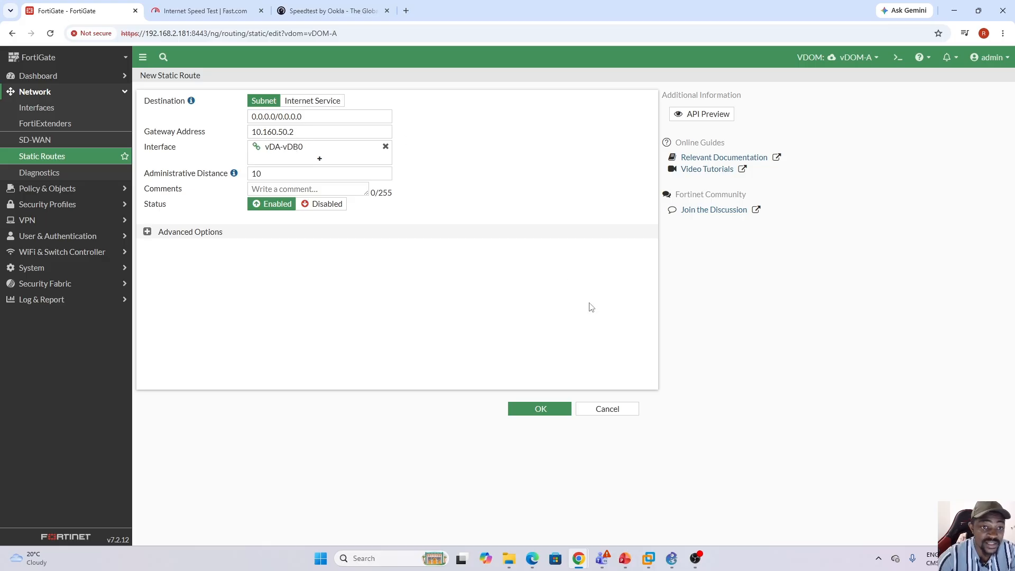
Consult the GNS3 topology for the vDOM-B subnet, set the route's destination to 10.10.10.0/24 and save the route.
left_click(671, 558)
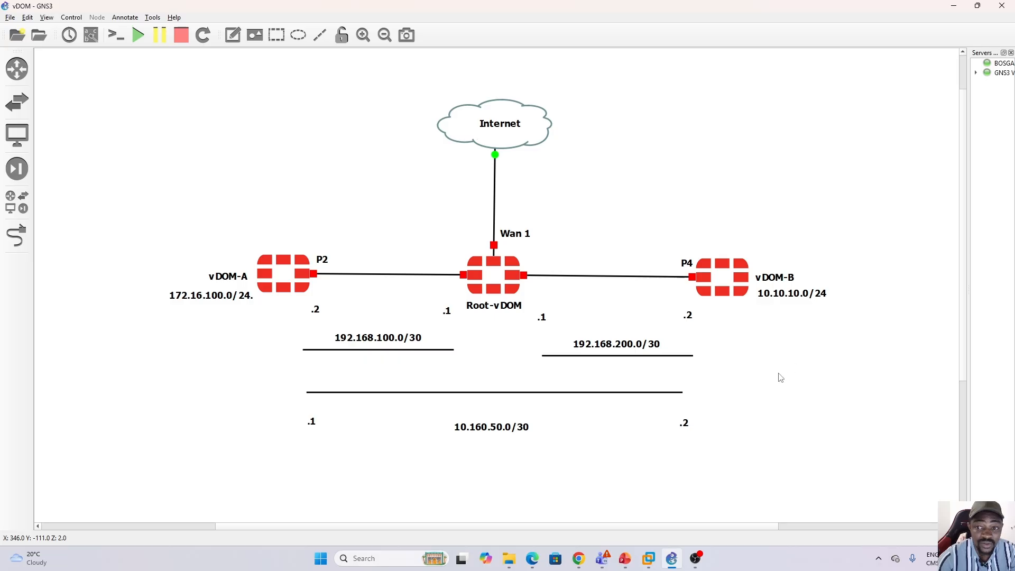
left_click(673, 560)
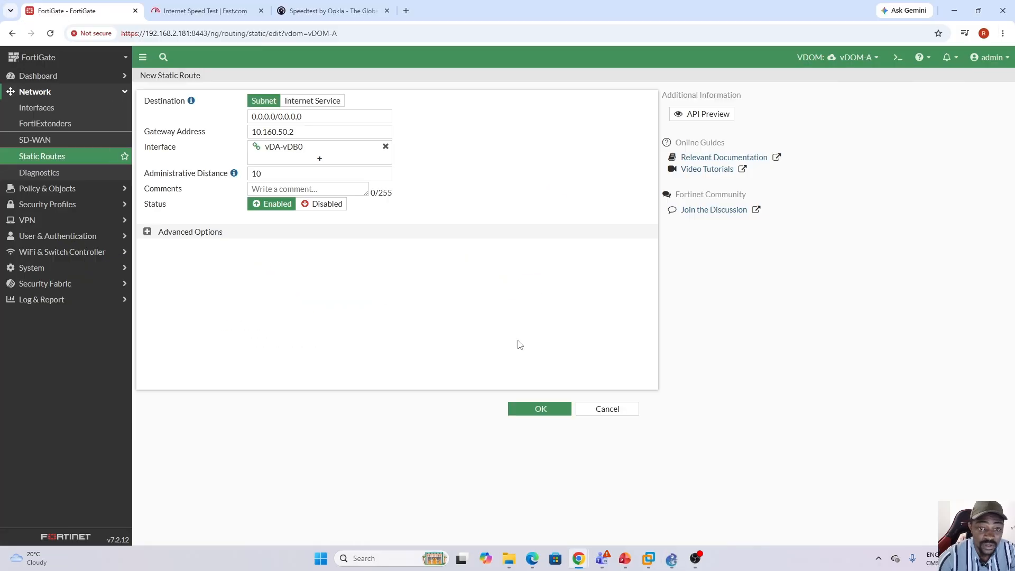
left_click_drag(302, 116, 237, 117)
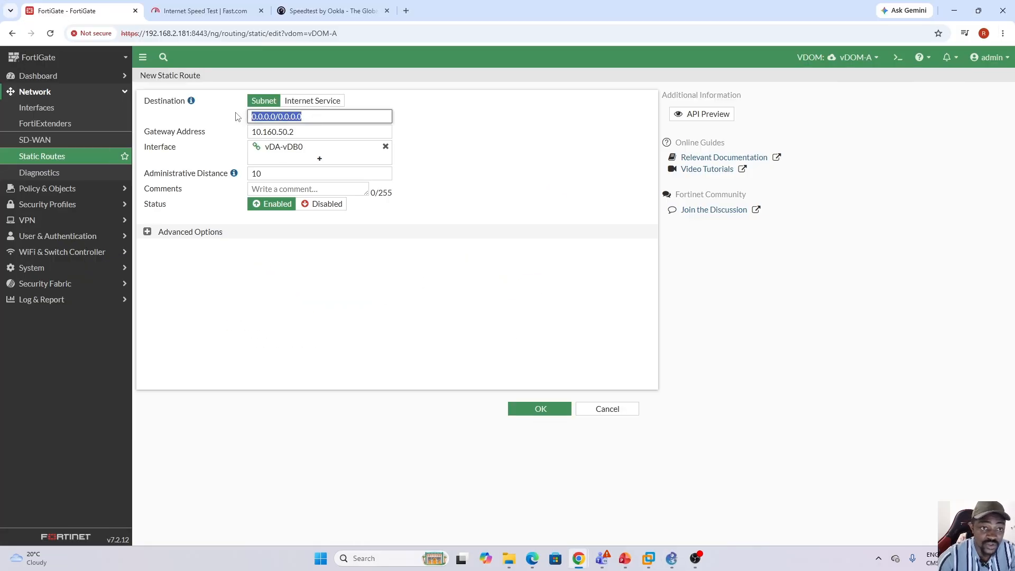
type("10.10.10.0")
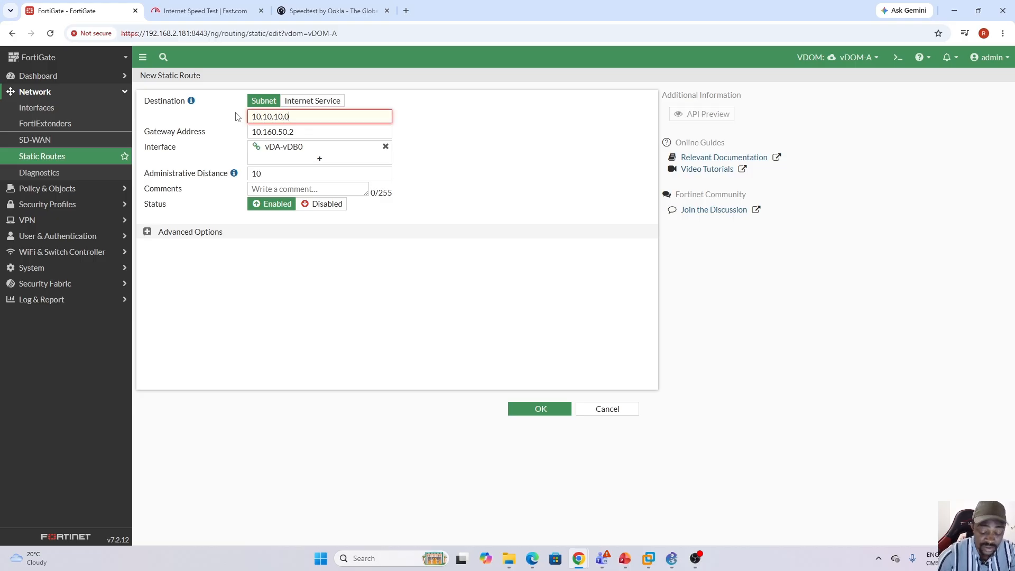
type("/24")
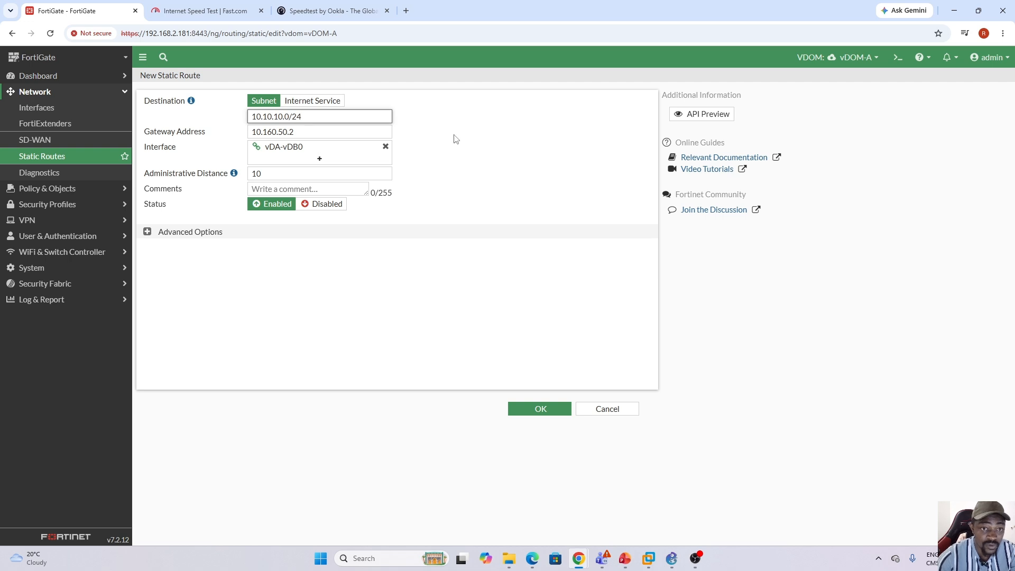
left_click(456, 137)
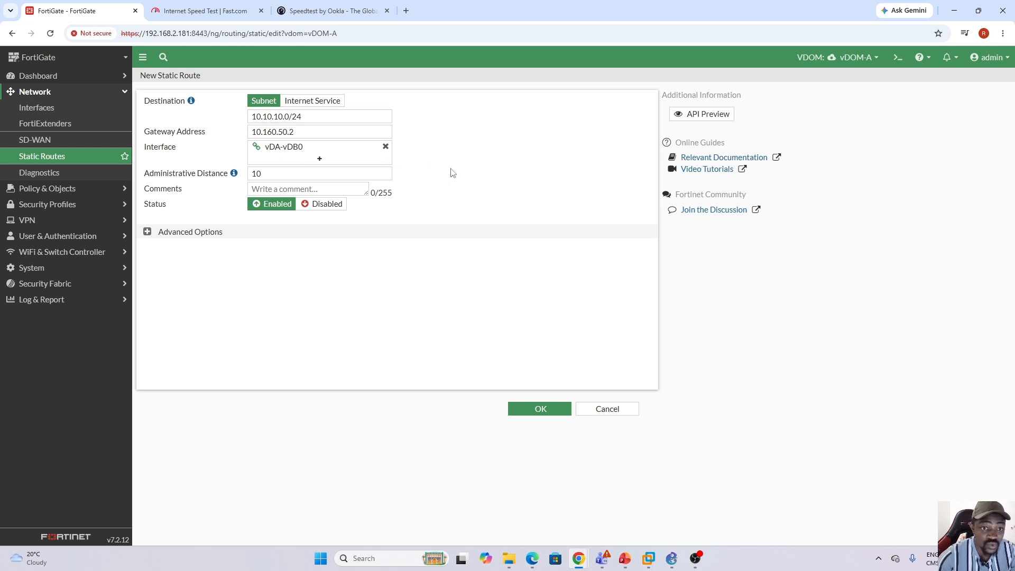
left_click(673, 559)
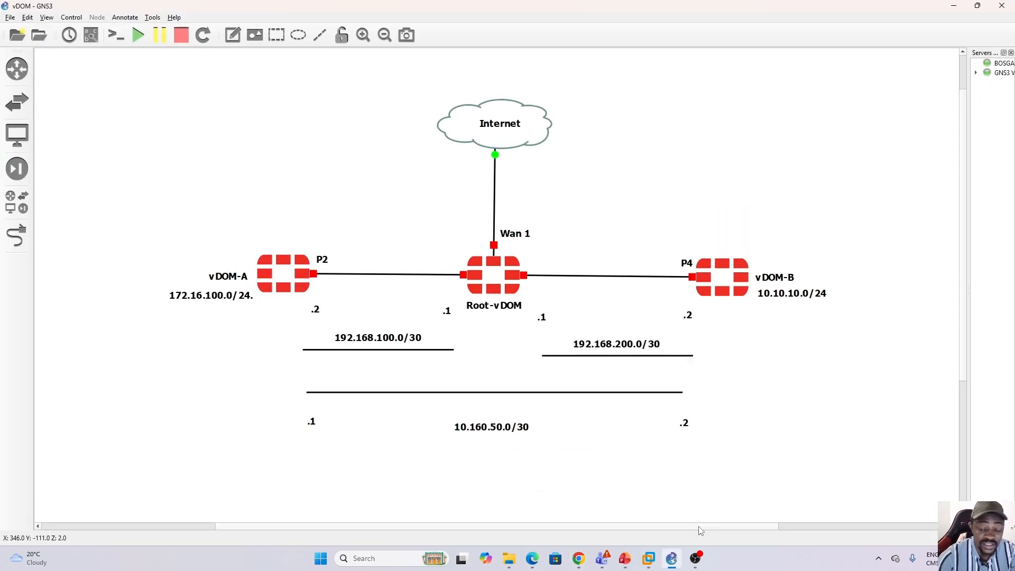
left_click(673, 559)
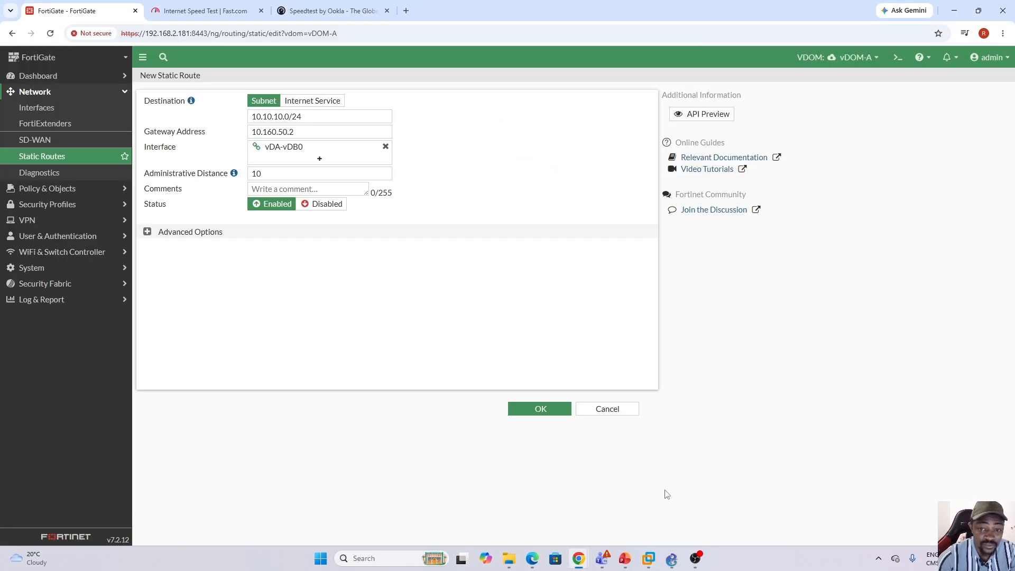
left_click(548, 413)
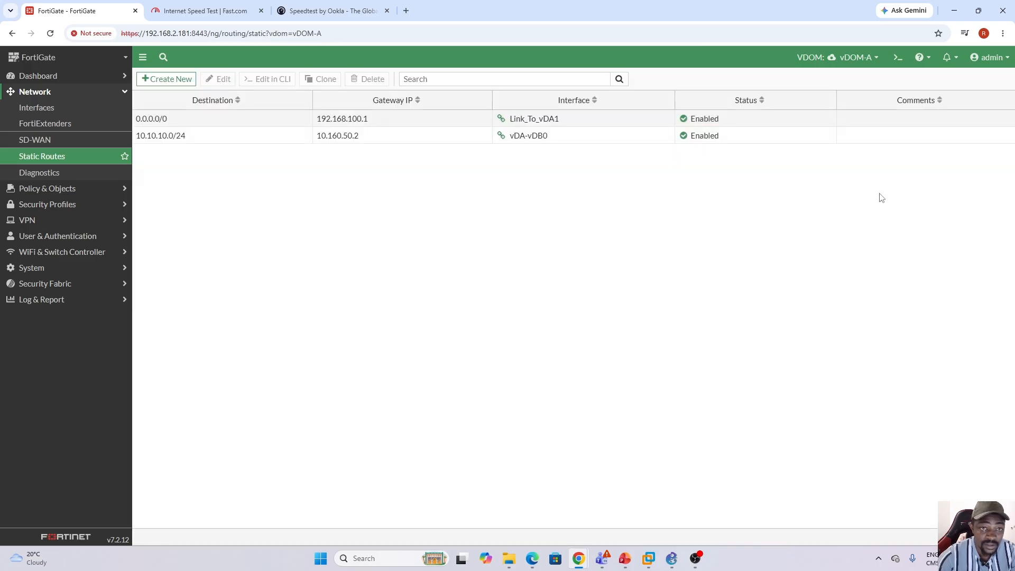
Switch to vDOM-B and start a static route on interface vDA-vDB1 with gateway address 10.160.50.1.
left_click(875, 60)
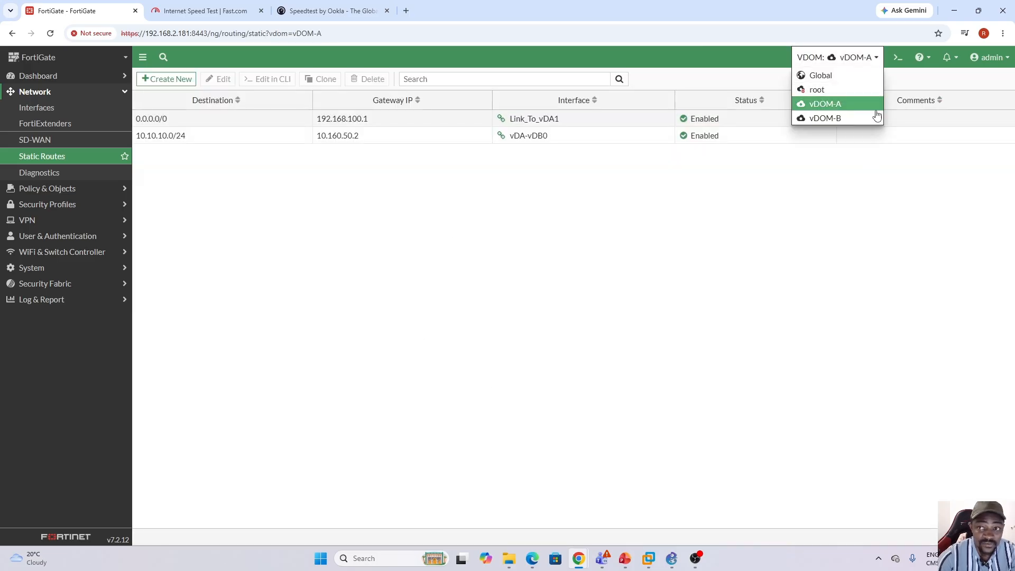
left_click(838, 118)
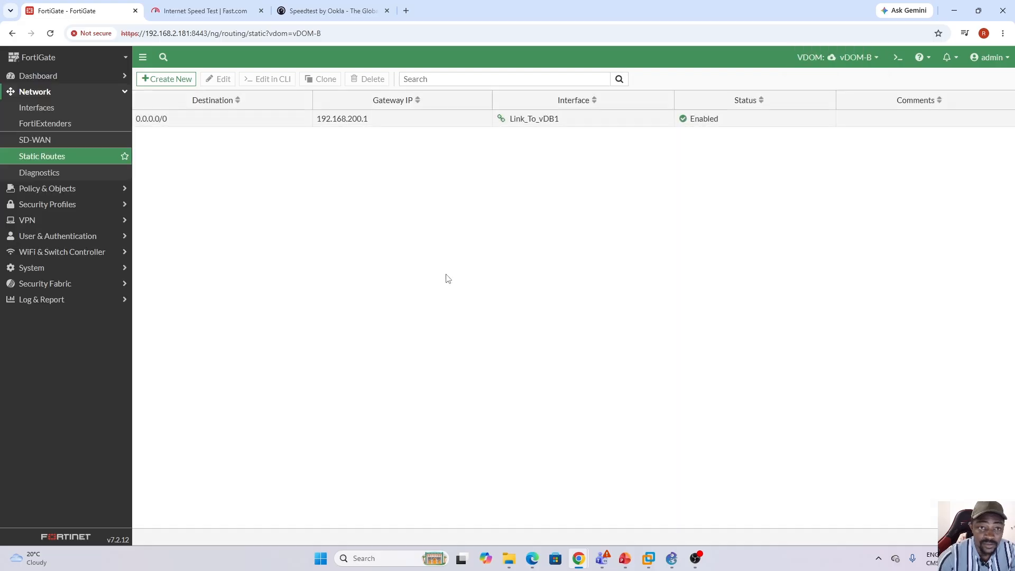
left_click(171, 80)
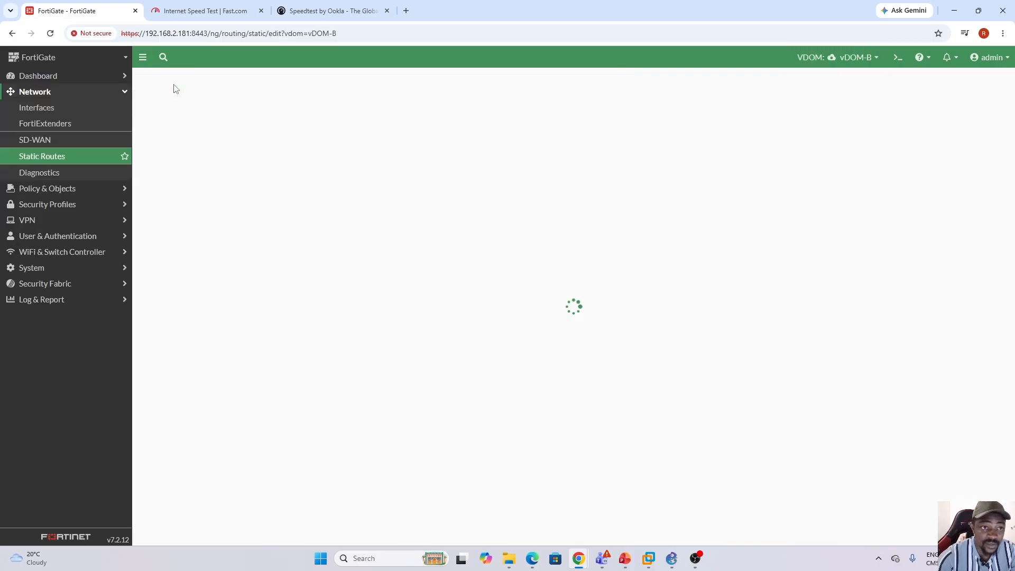
left_click(319, 146)
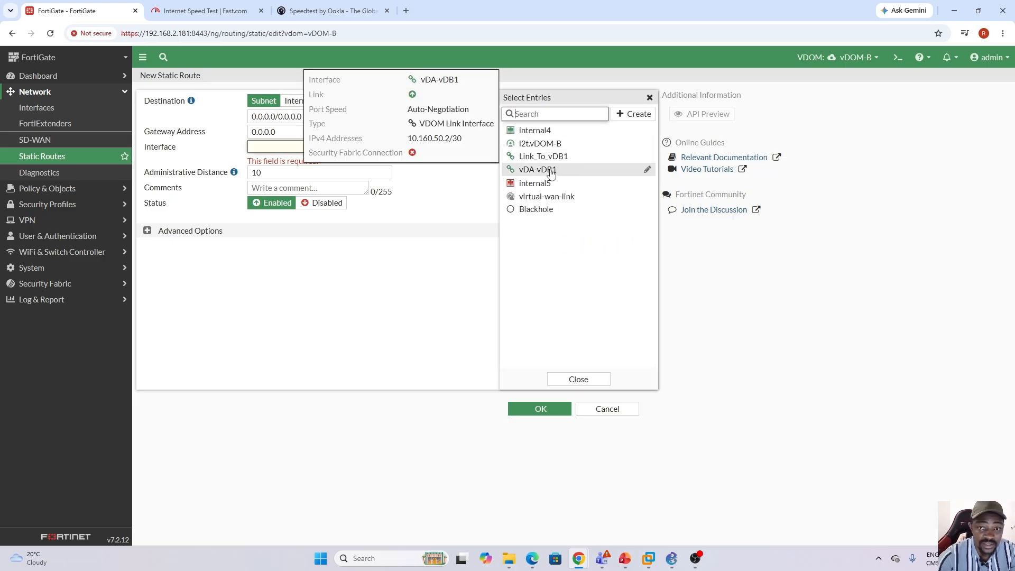
left_click(551, 174)
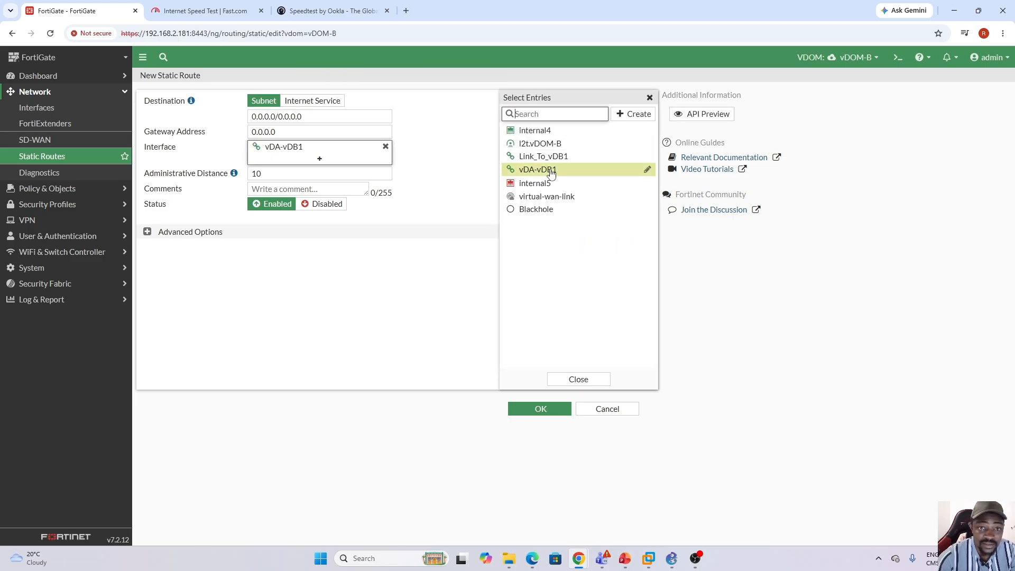
left_click(281, 131)
type("10.160.50.1")
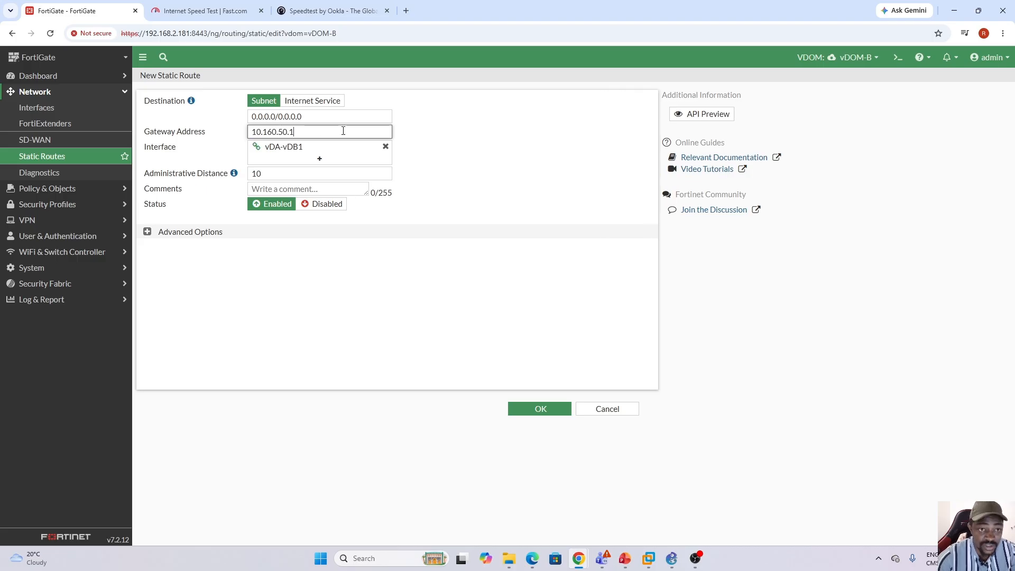
Set the vDOM-B route's destination to 172.16.100.0/24 and save the route.
left_click(310, 116)
type("1")
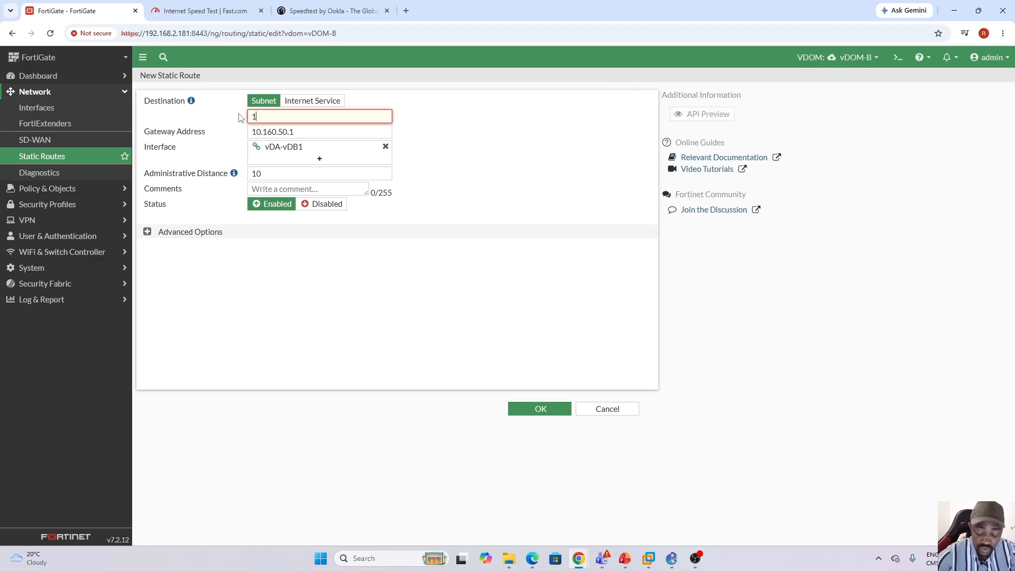
type("72.16")
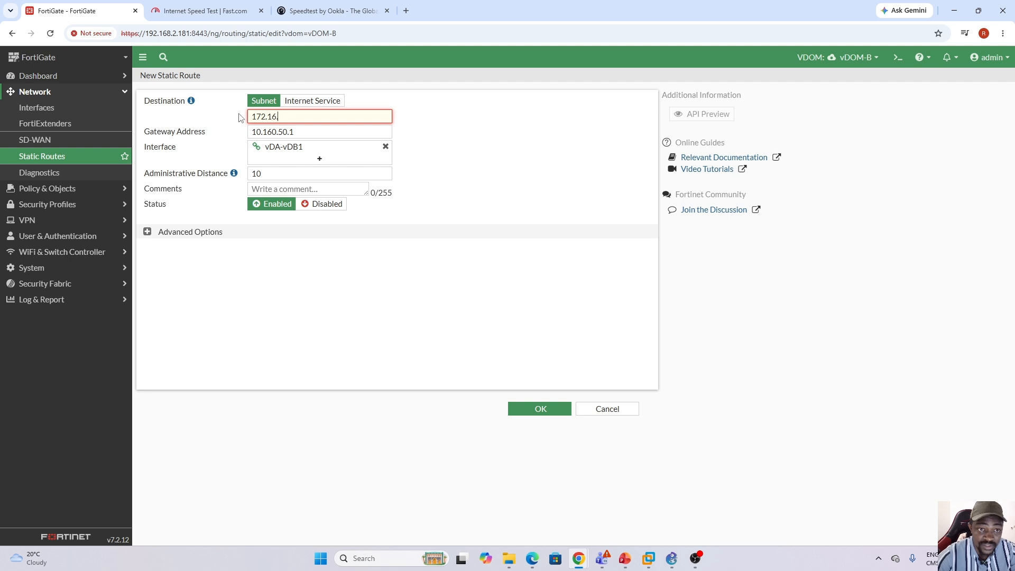
type(".100.0")
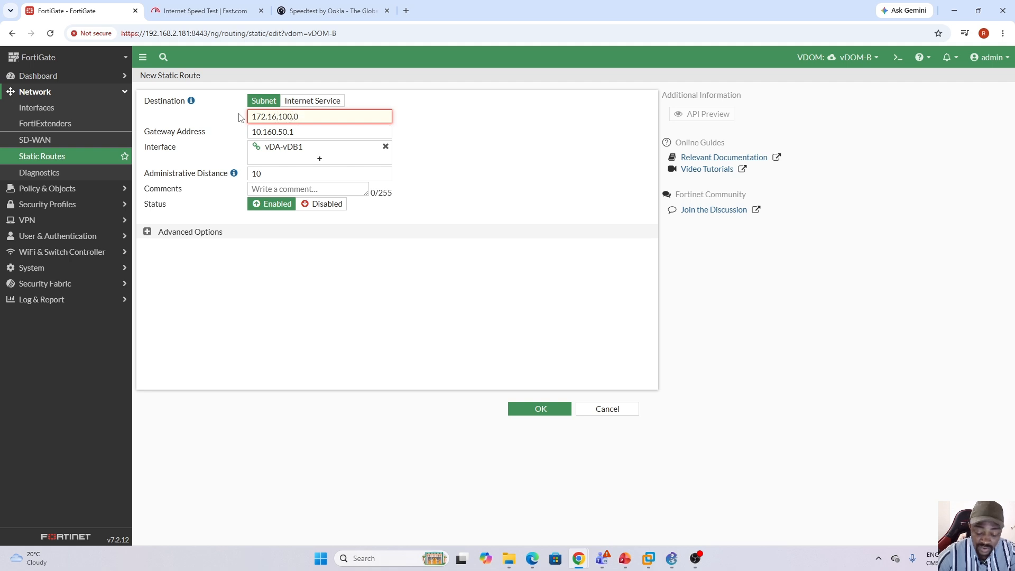
type("/24")
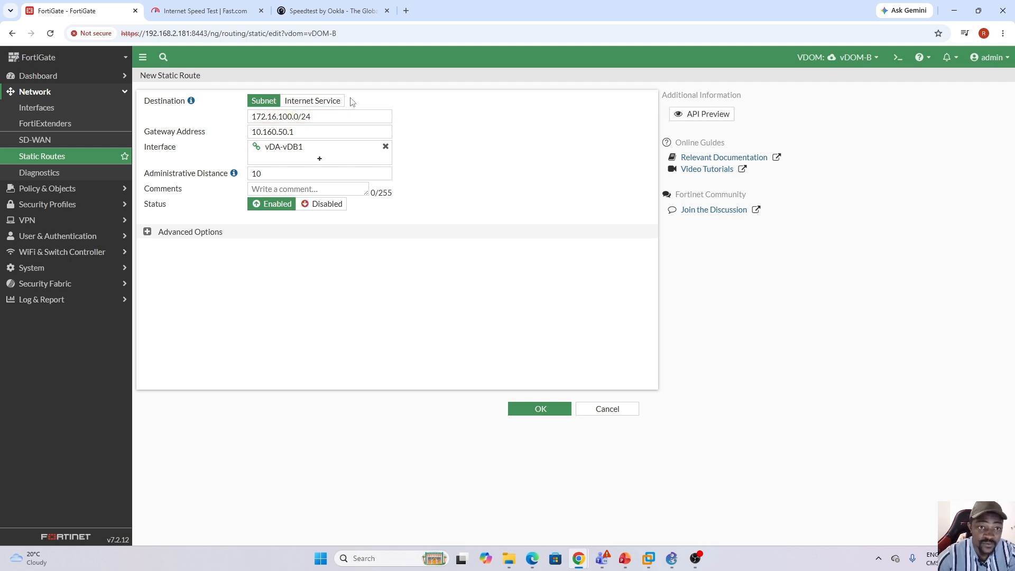
left_click(543, 411)
Review the GNS3 topology, switch the FortiGate to vDOM-A and start a new firewall policy there.
left_click(667, 559)
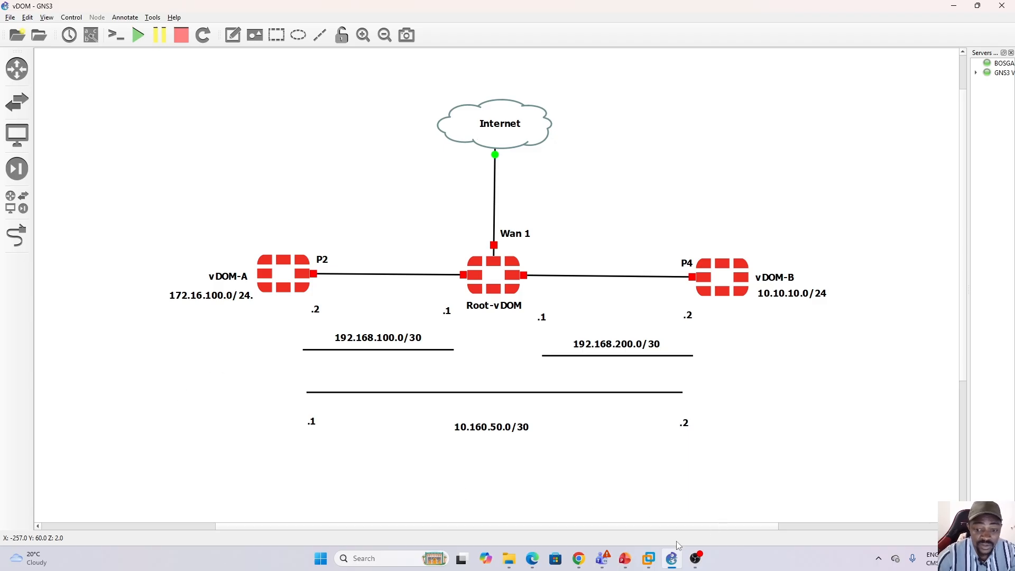
mouse_move(672, 558)
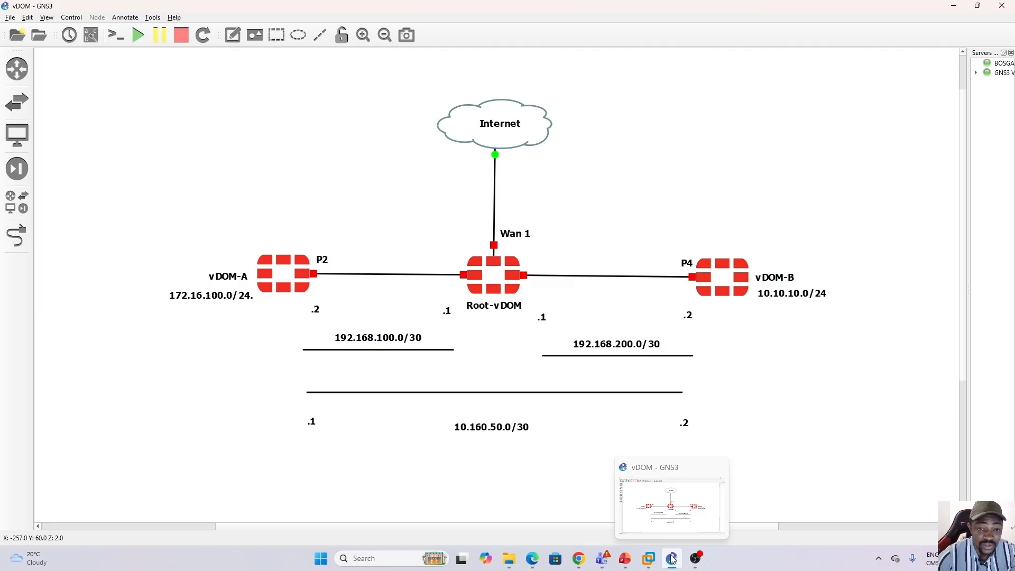
left_click(672, 562)
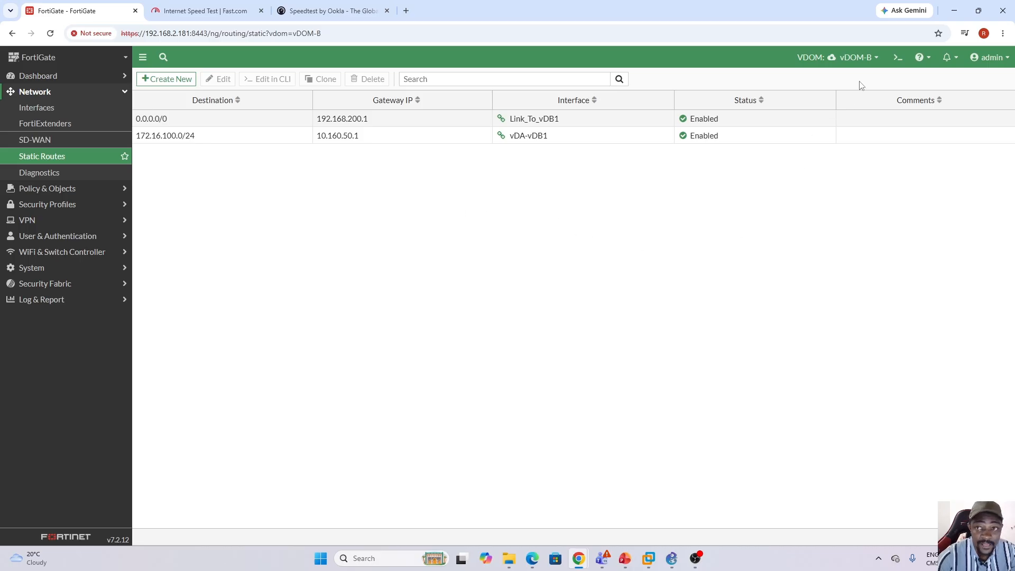
left_click(870, 58)
left_click(835, 105)
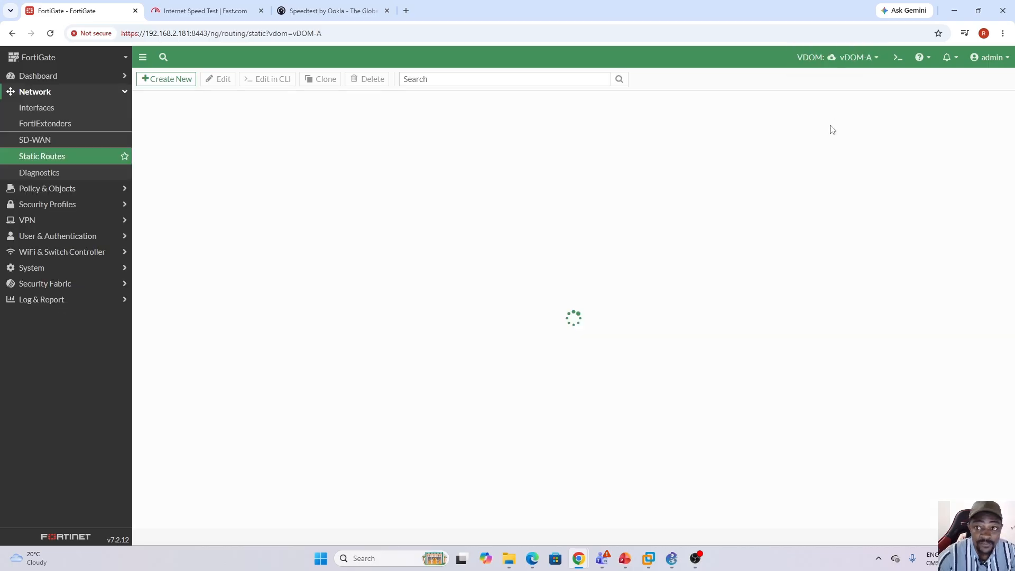
left_click(90, 191)
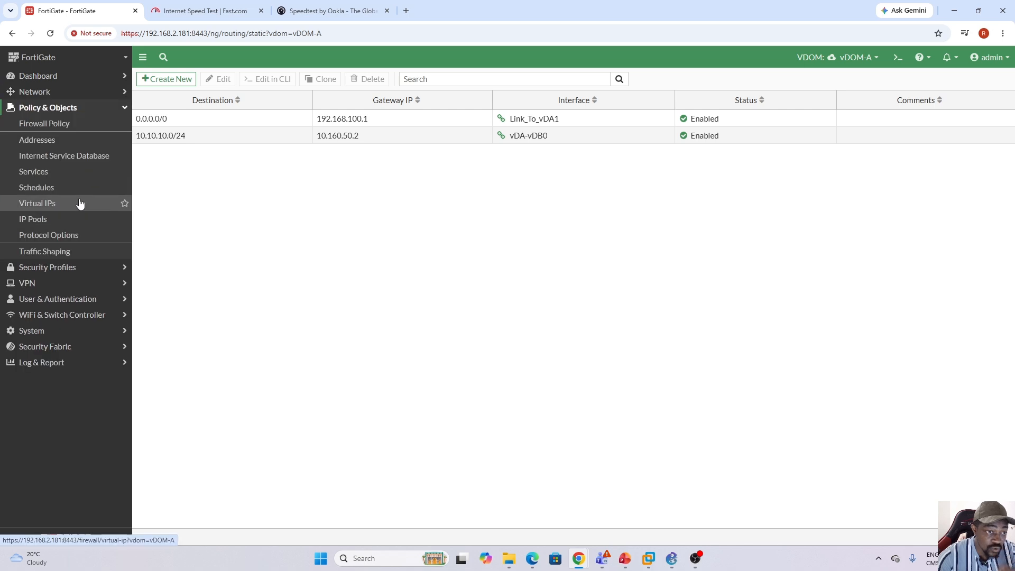
left_click(53, 125)
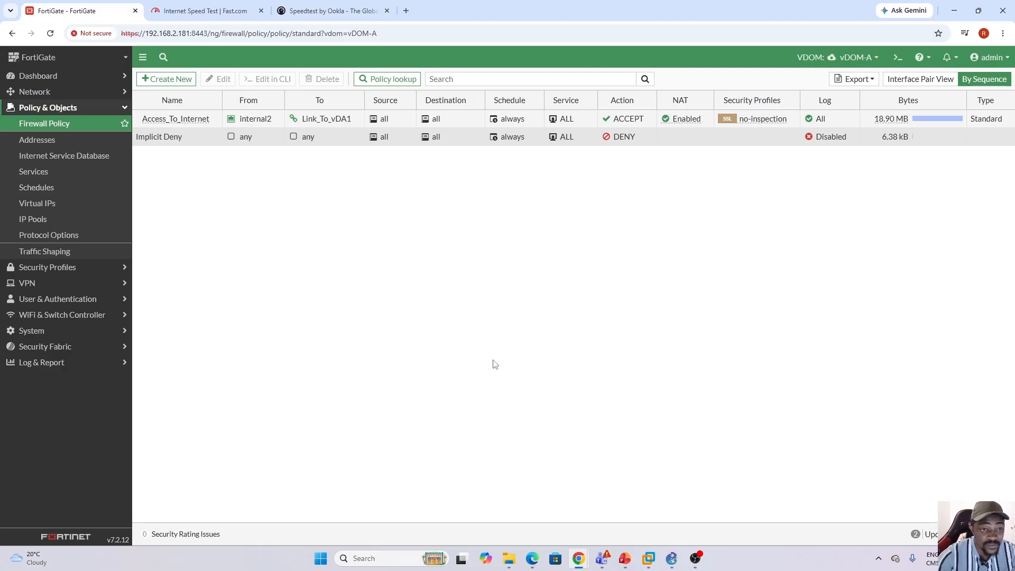
left_click(671, 558)
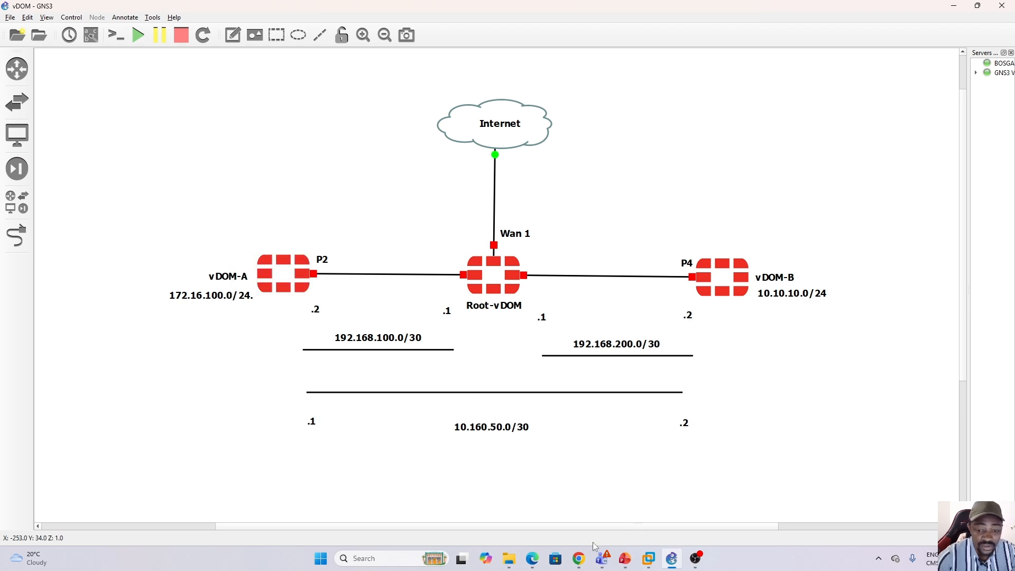
left_click(674, 559)
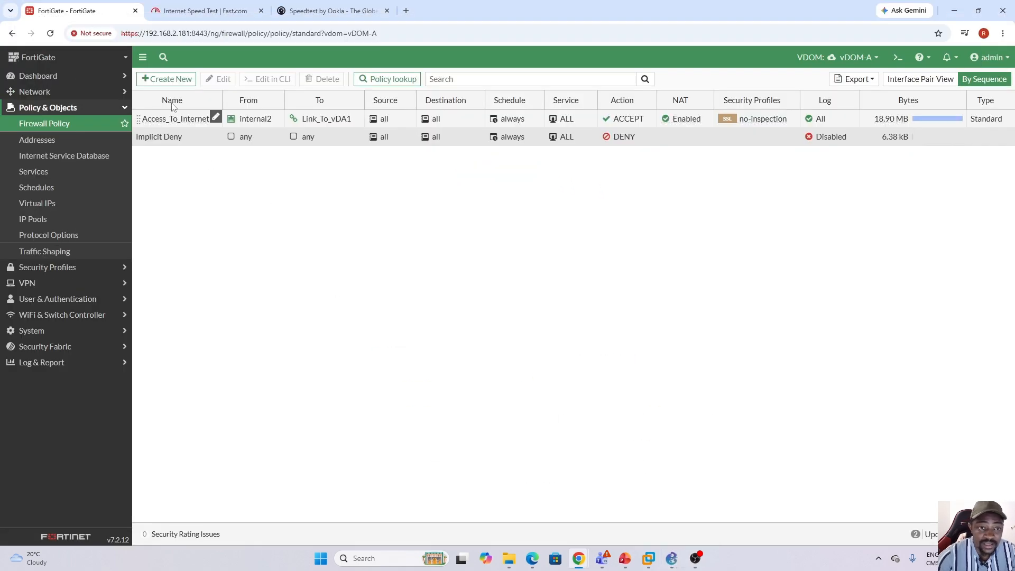
left_click(167, 79)
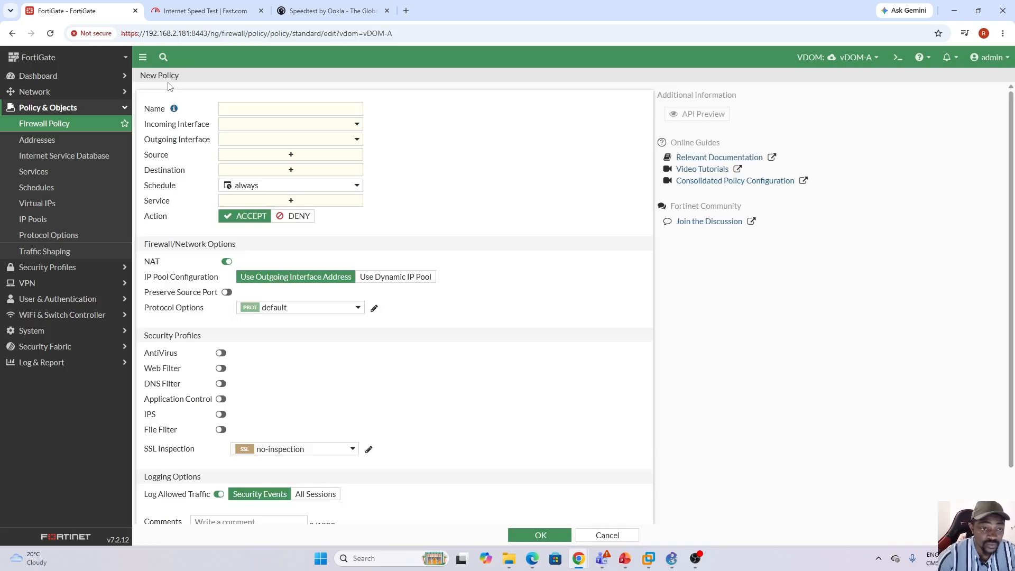
Name the new vDOM-A firewall policy vDA_To_vDB.
left_click(265, 109)
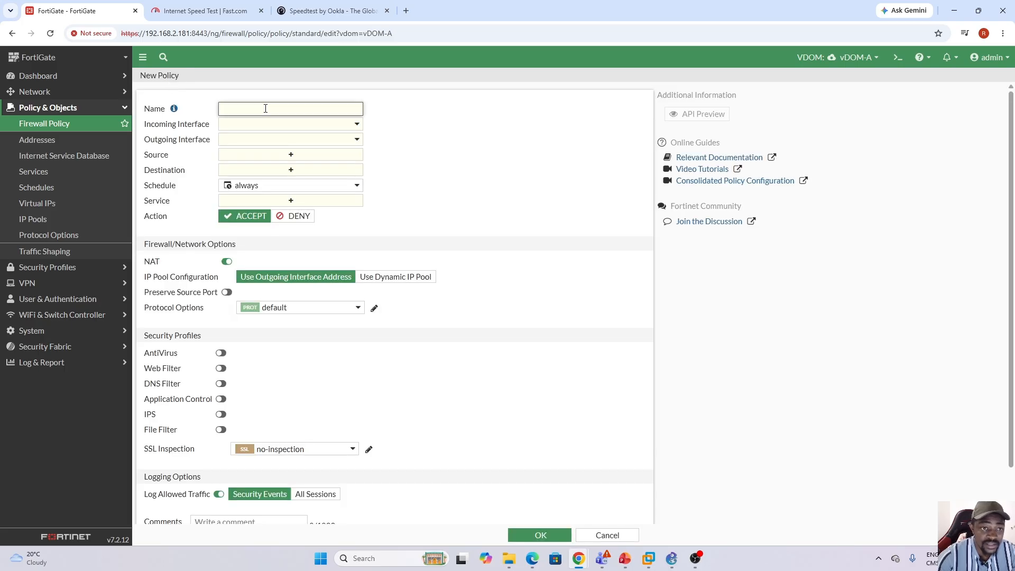
key("Caps_Lock")
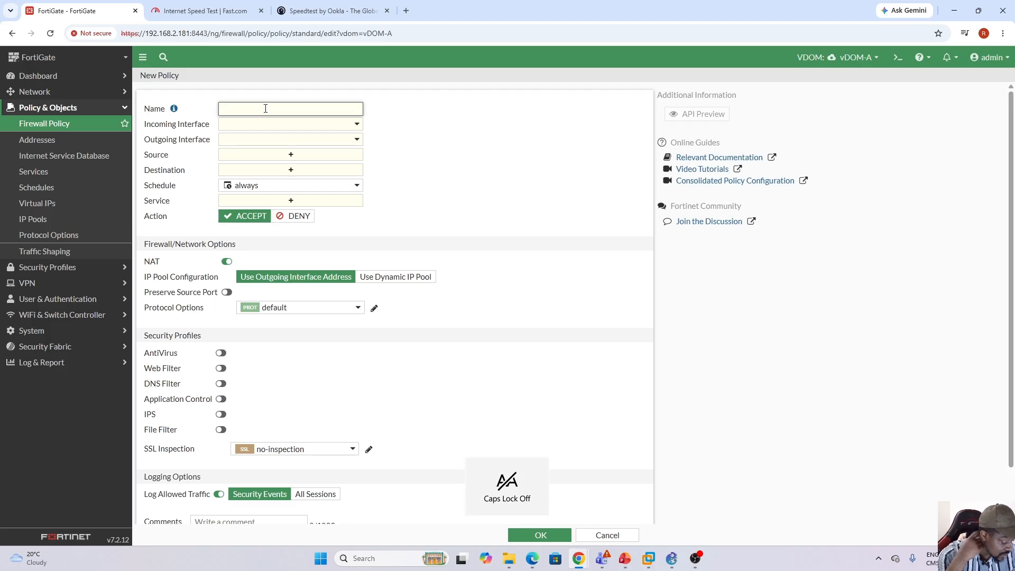
type("a")
key("Caps_Lock")
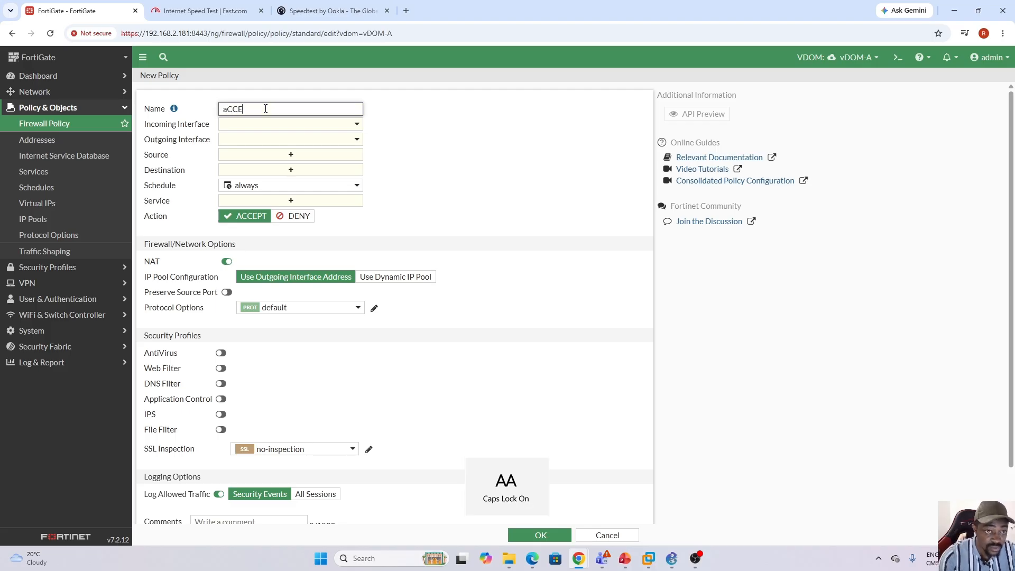
key("BackSpace")
key("BackSpace")
key("BackSpace")
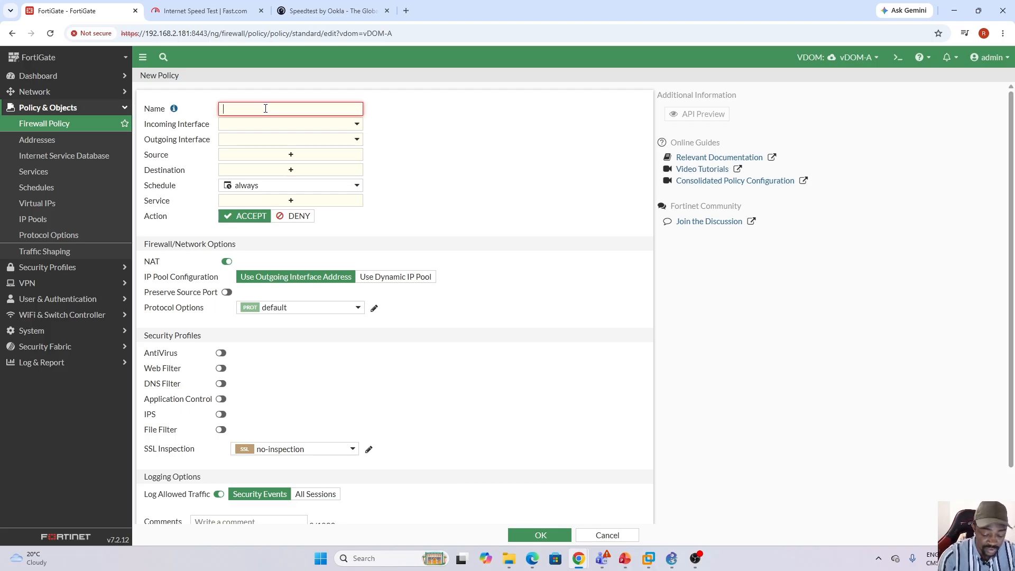
key("Caps_Lock")
type("v")
key("Caps_Lock")
type("D")
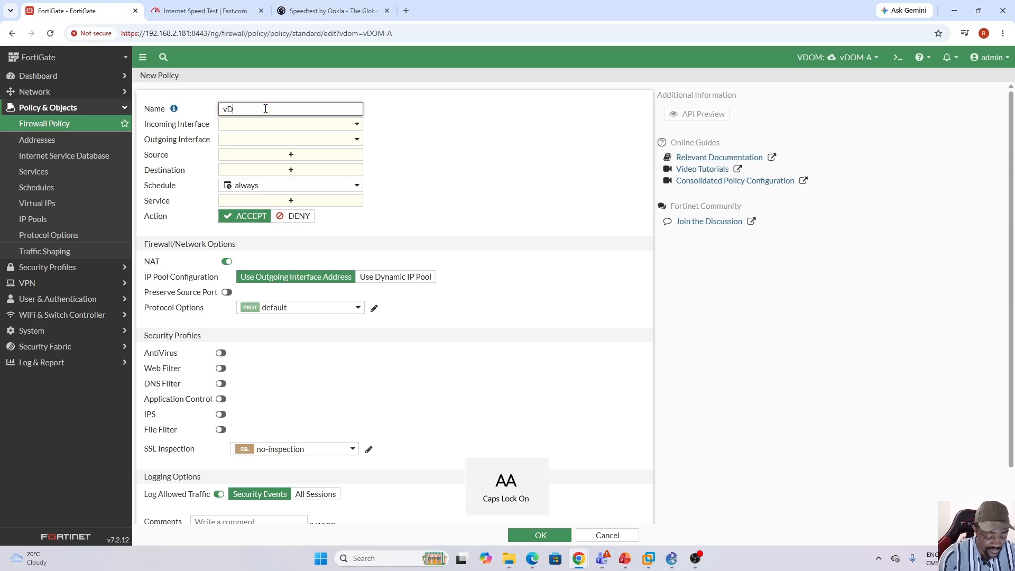
type("A")
key("Caps_Lock")
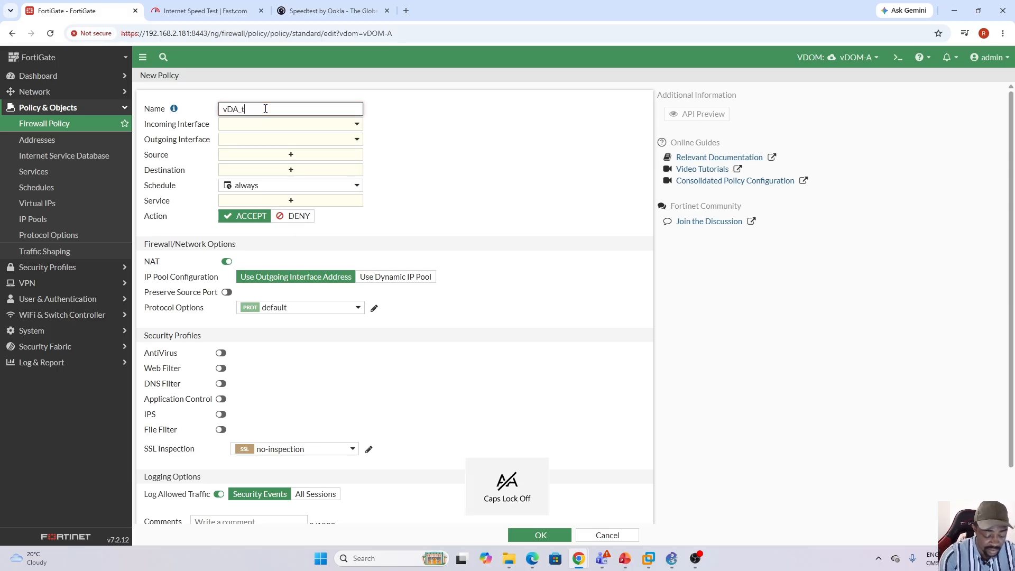
type("_")
key("Caps_Lock")
type("T")
key("Caps_Lock")
type("o")
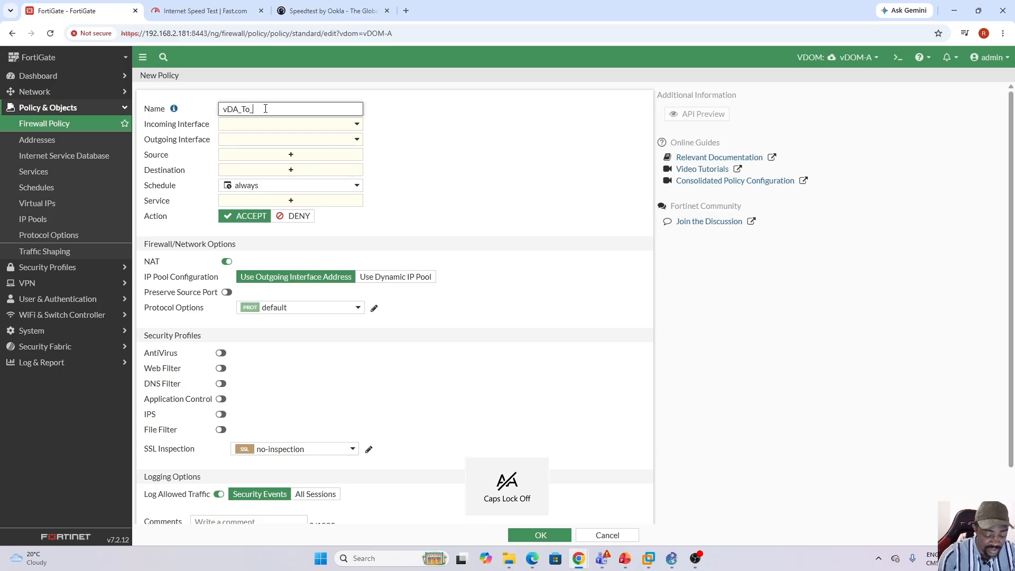
type("_")
key("Caps_Lock")
type("V")
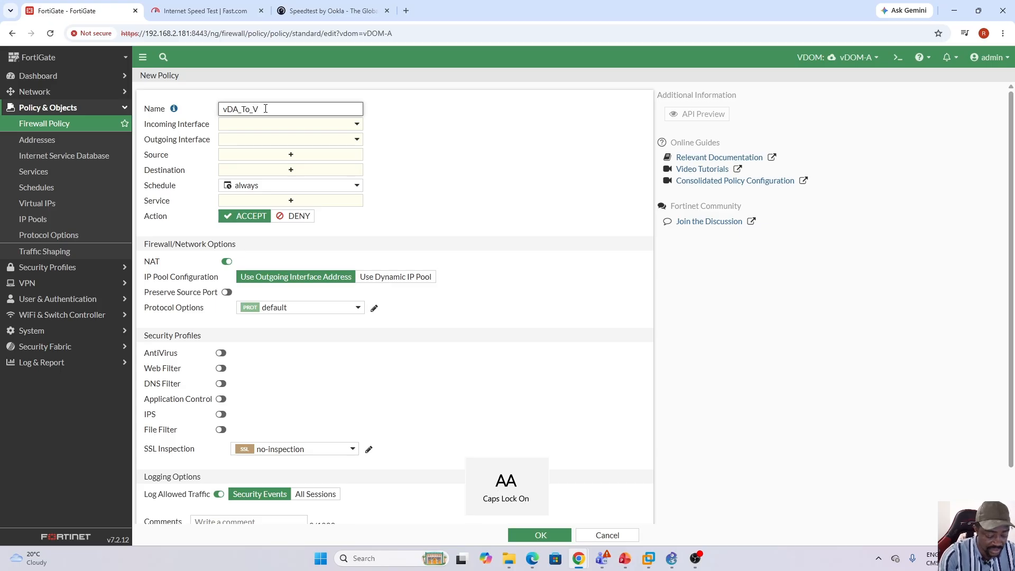
key("BackSpace")
key("Caps_Lock")
type("v")
key("Caps_Lock")
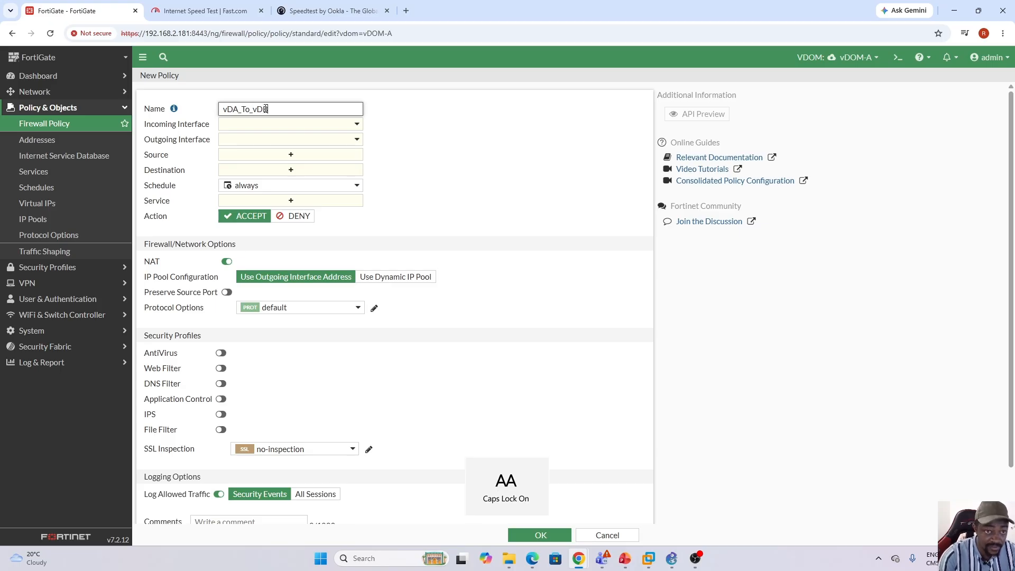
left_click(475, 137)
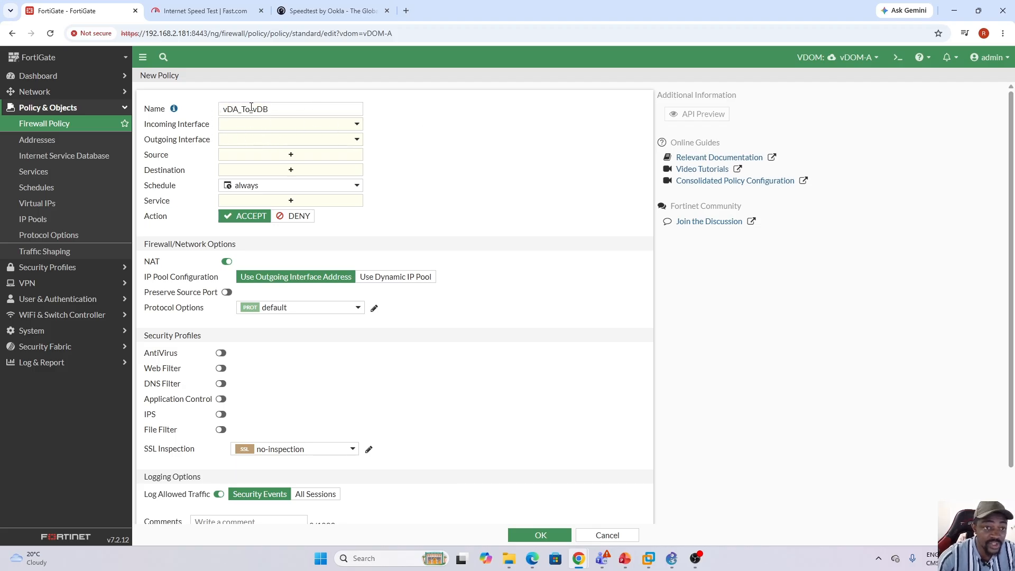
Set the policy's incoming interface to internal2 and its outgoing interface to vDA-vDB0.
left_click(356, 126)
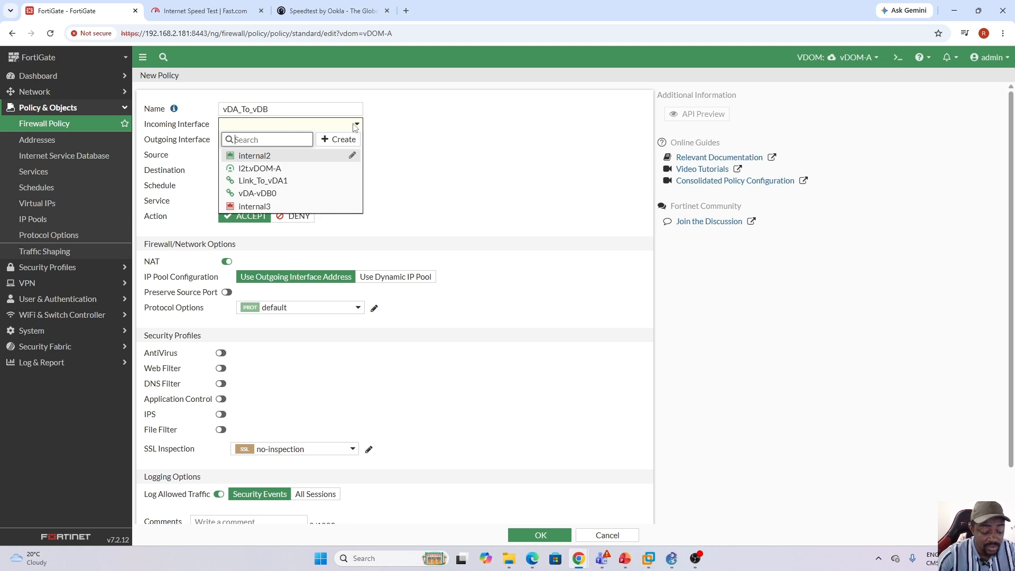
left_click(263, 159)
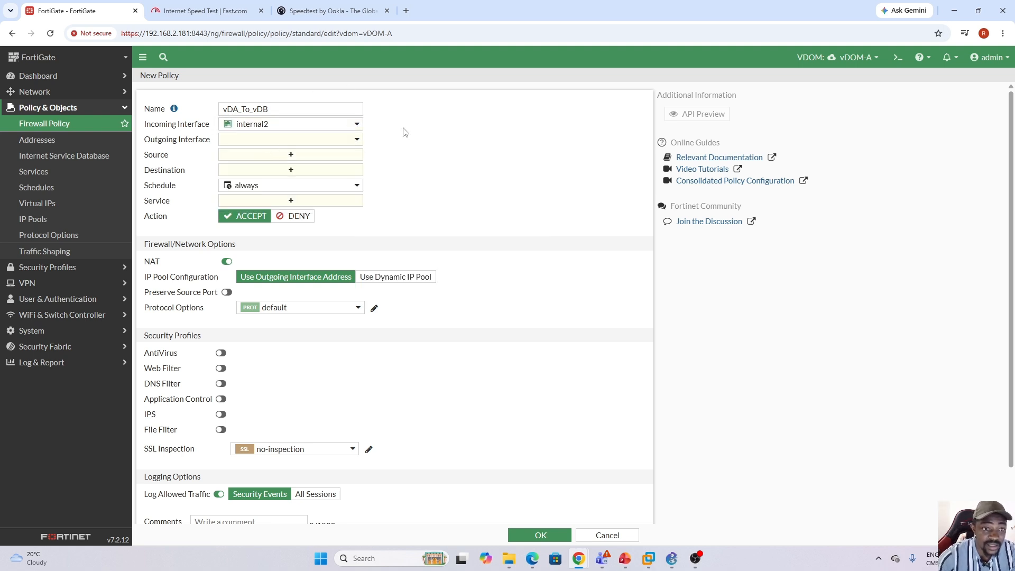
left_click(358, 140)
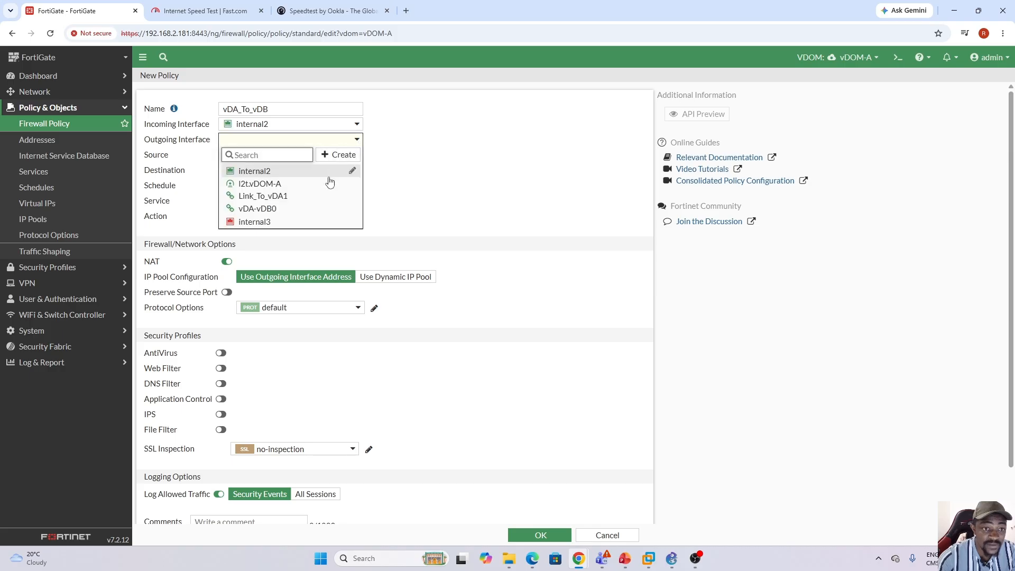
mouse_move(261, 213)
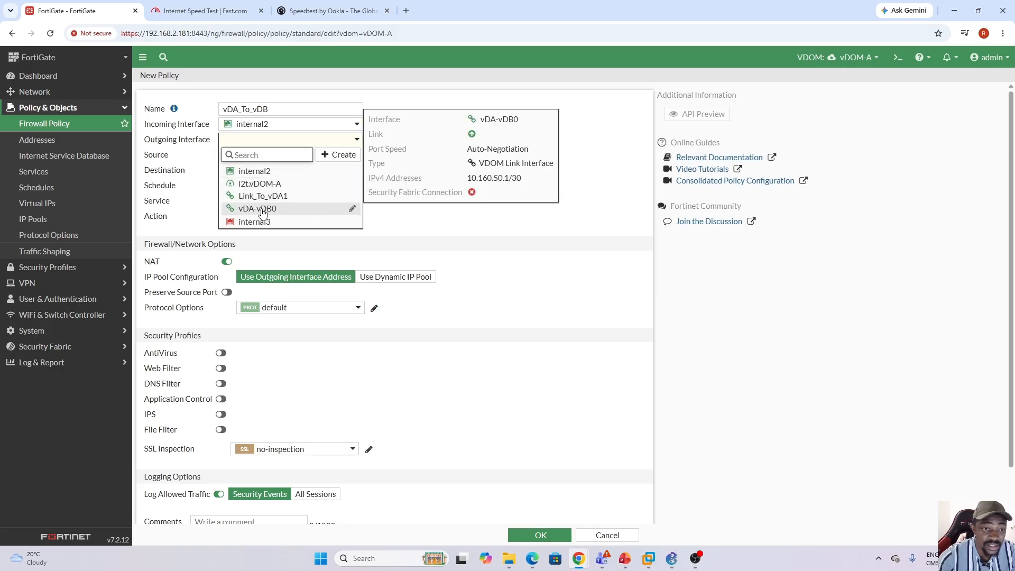
left_click(271, 212)
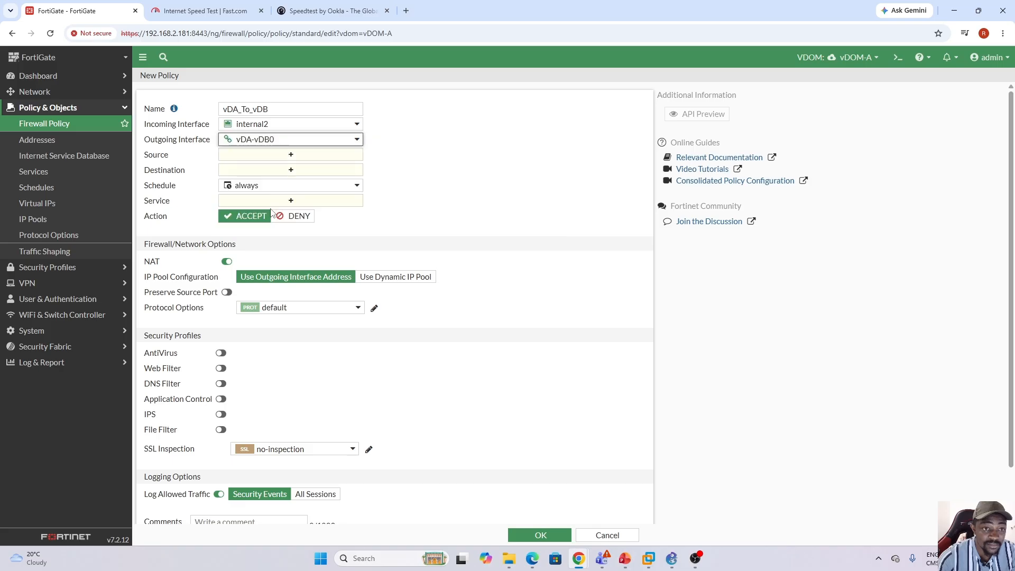
Set the vDA_To_vDB policy's source and destination to all and its service to ALL.
left_click(292, 156)
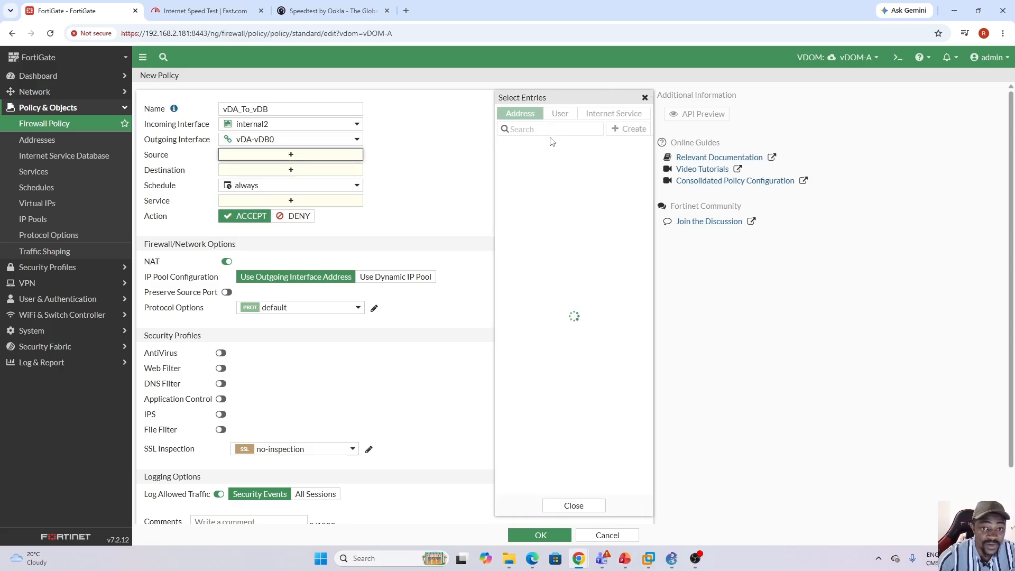
left_click(543, 160)
left_click(299, 181)
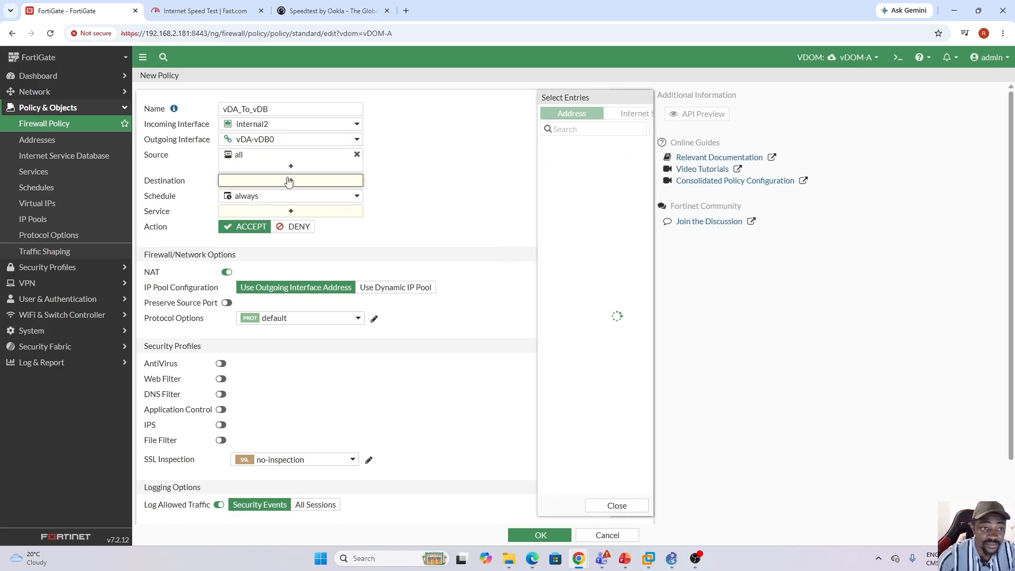
left_click(542, 160)
left_click(339, 222)
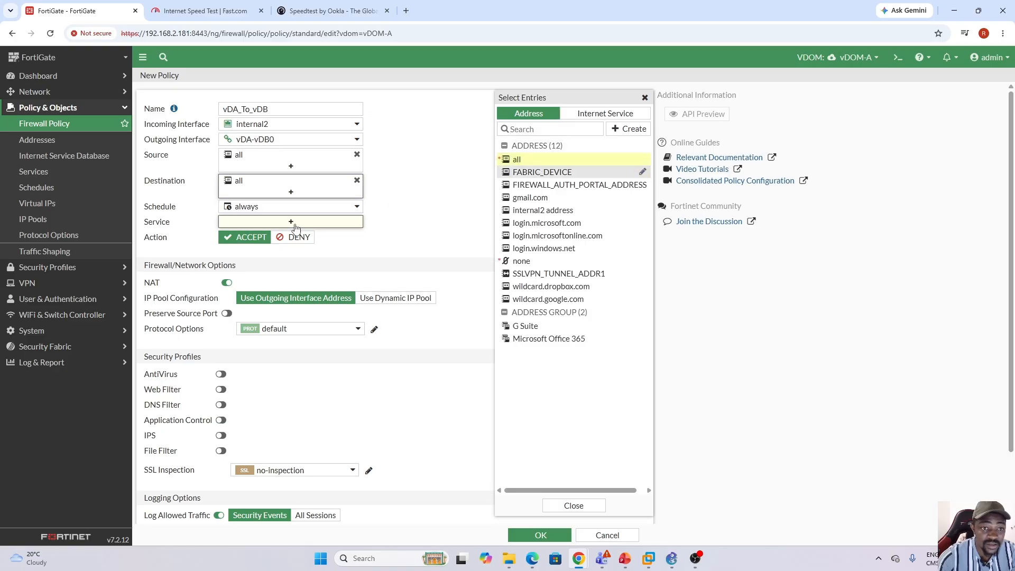
left_click(527, 159)
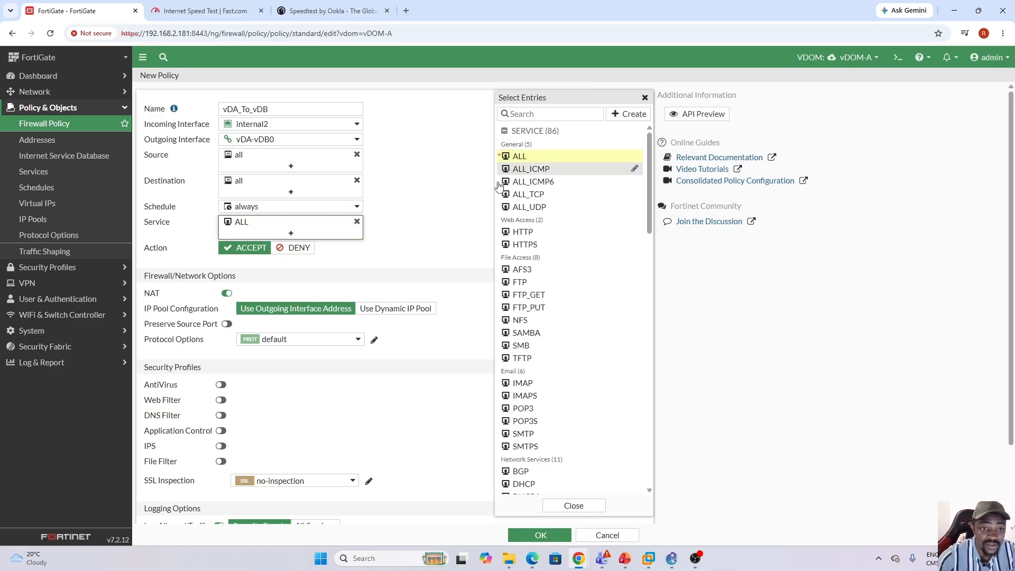
left_click(455, 221)
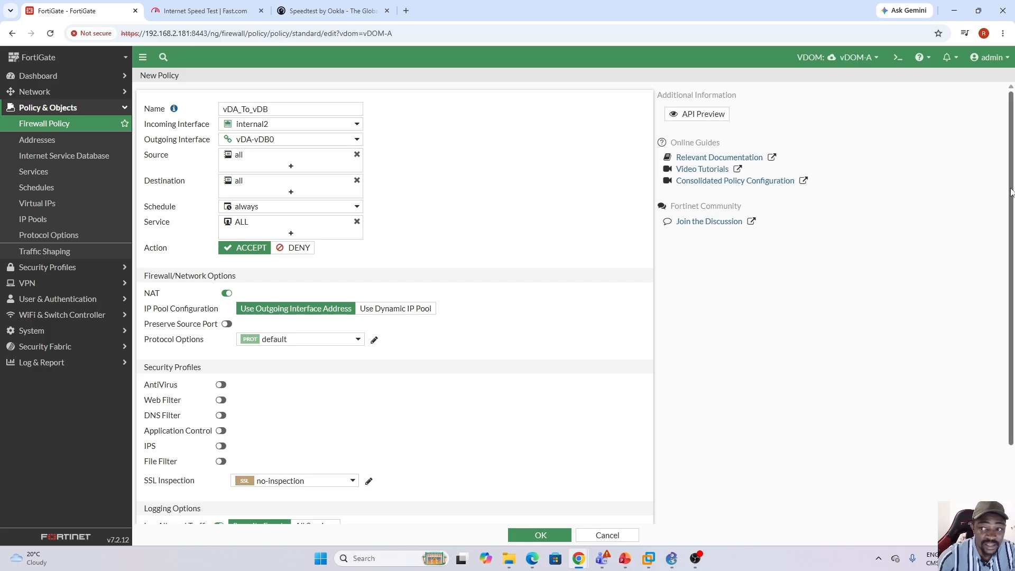
Consult the GNS3 topology, return to the FortiGate and disable NAT for the vDA_To_vDB policy.
scroll(795, 324, "down", 3)
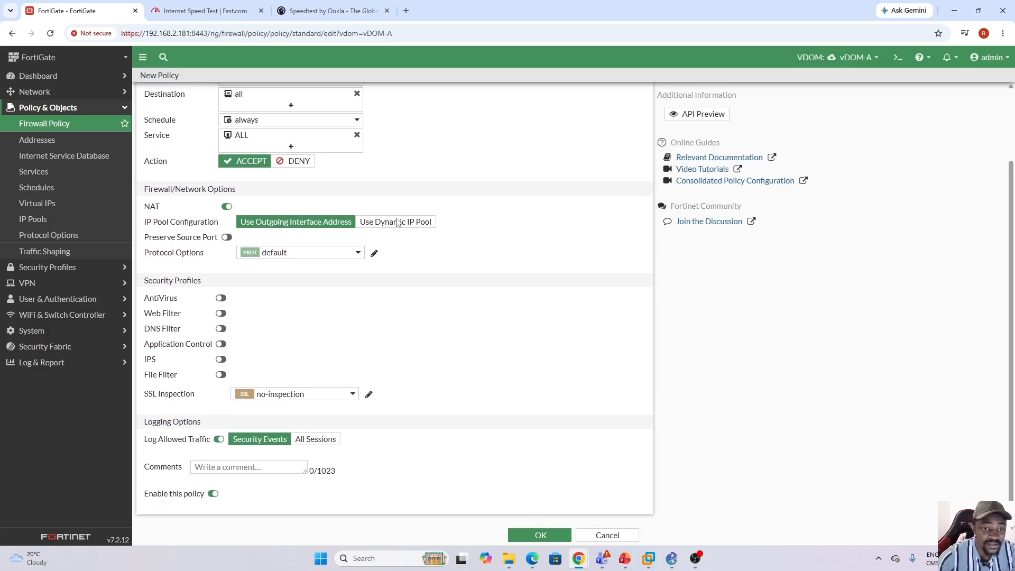
left_click(671, 558)
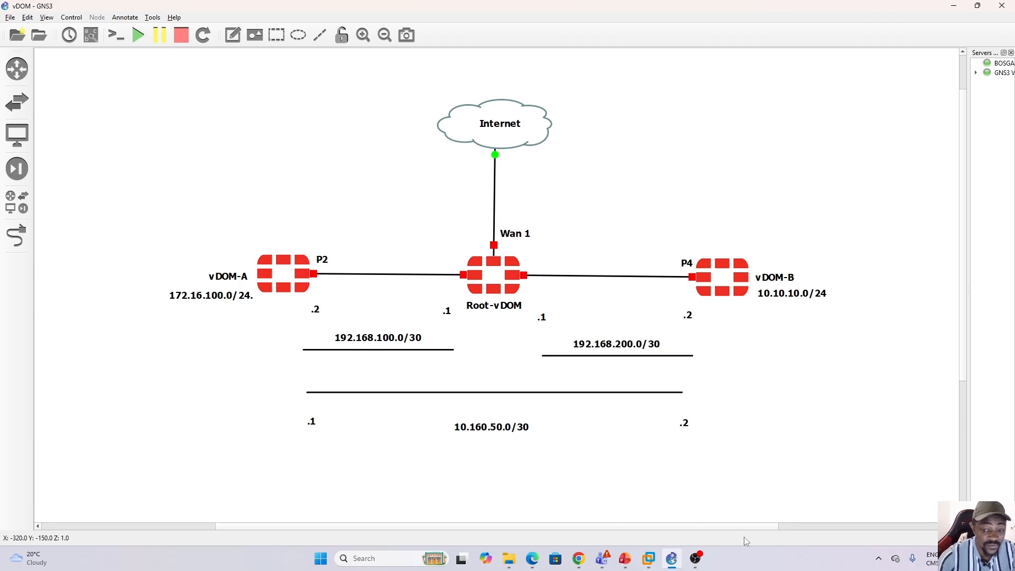
left_click(672, 560)
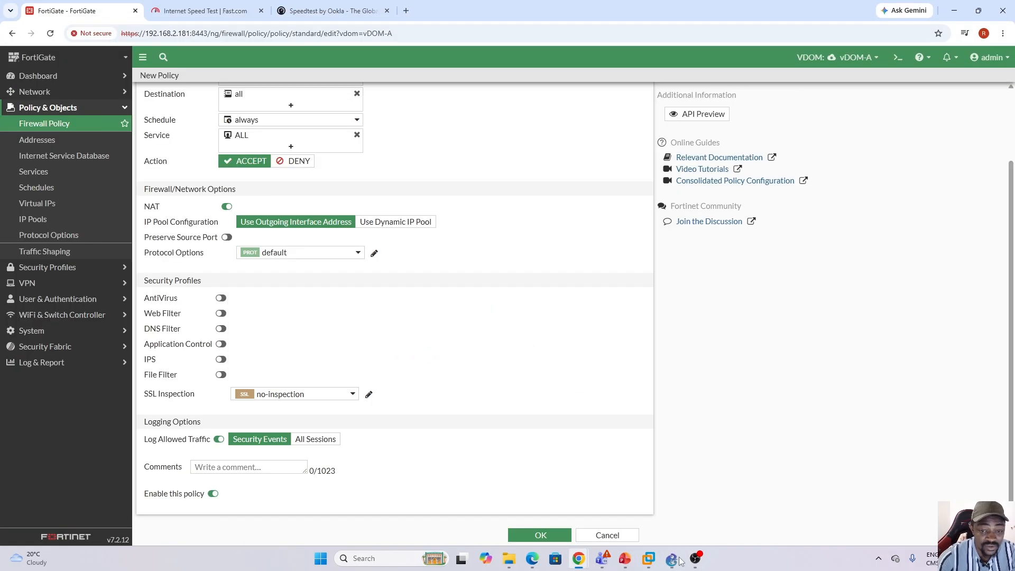
left_click(227, 207)
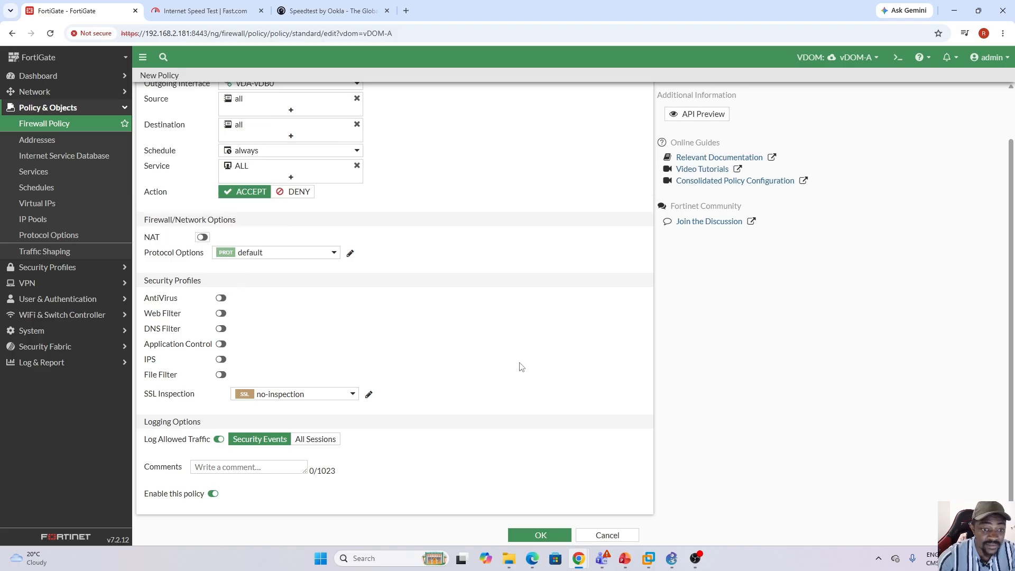
Log all sessions for the allowed traffic and save the vDA_To_vDB policy.
left_click(316, 439)
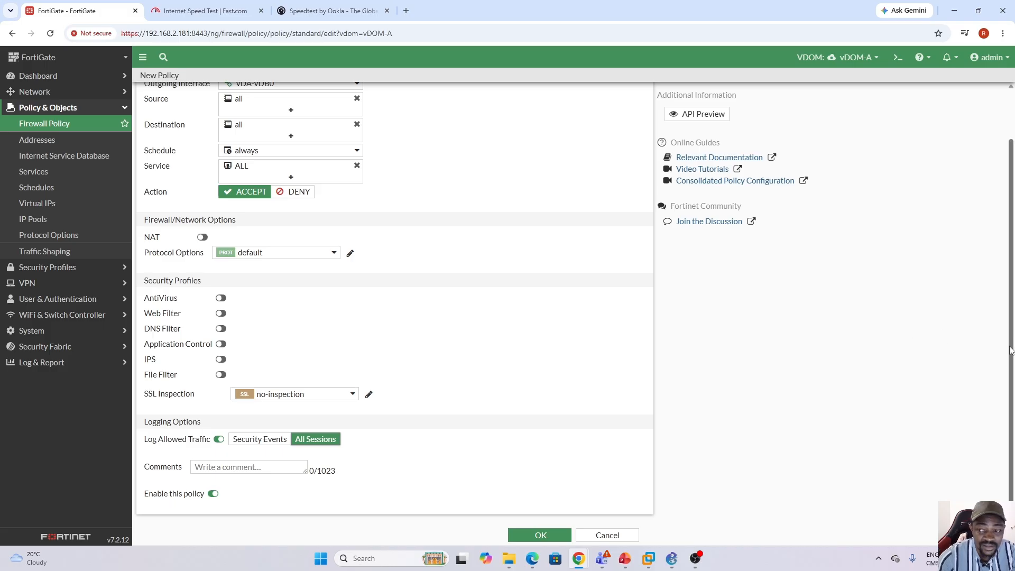
left_click_drag(1009, 351, 1010, 238)
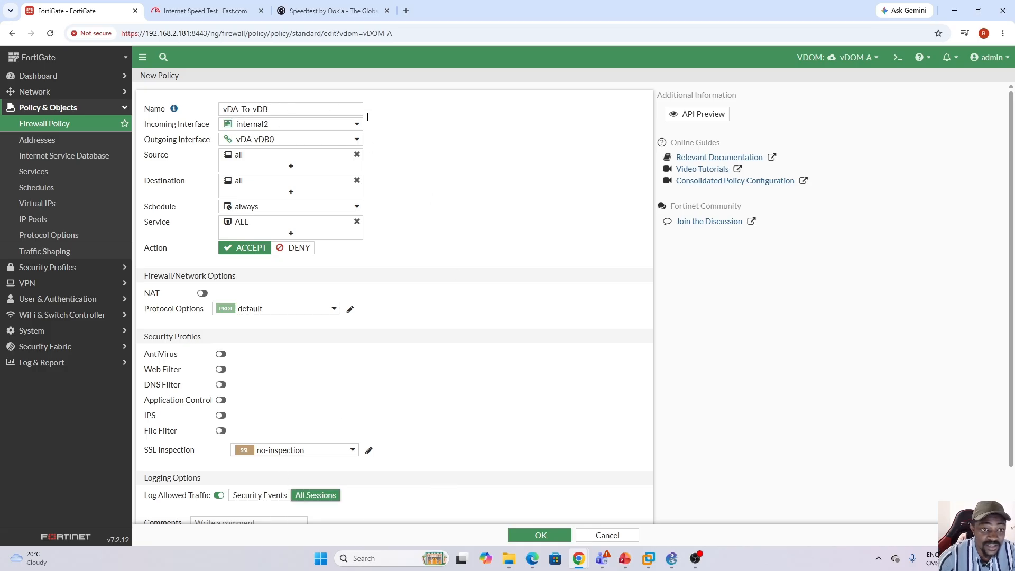
left_click(540, 535)
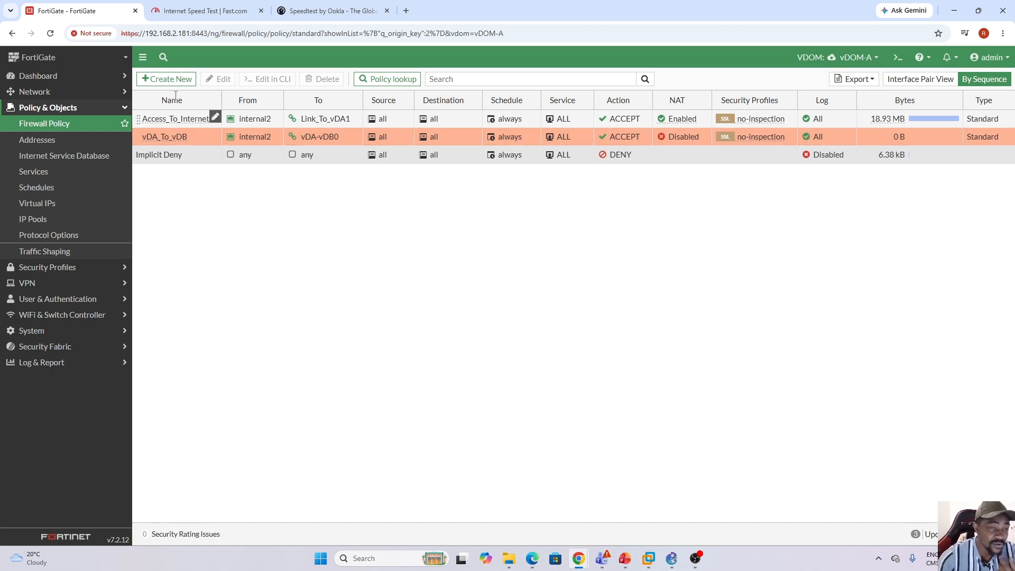
Create another firewall policy in vDOM-A and name it vDB_To_vDA.
left_click(167, 79)
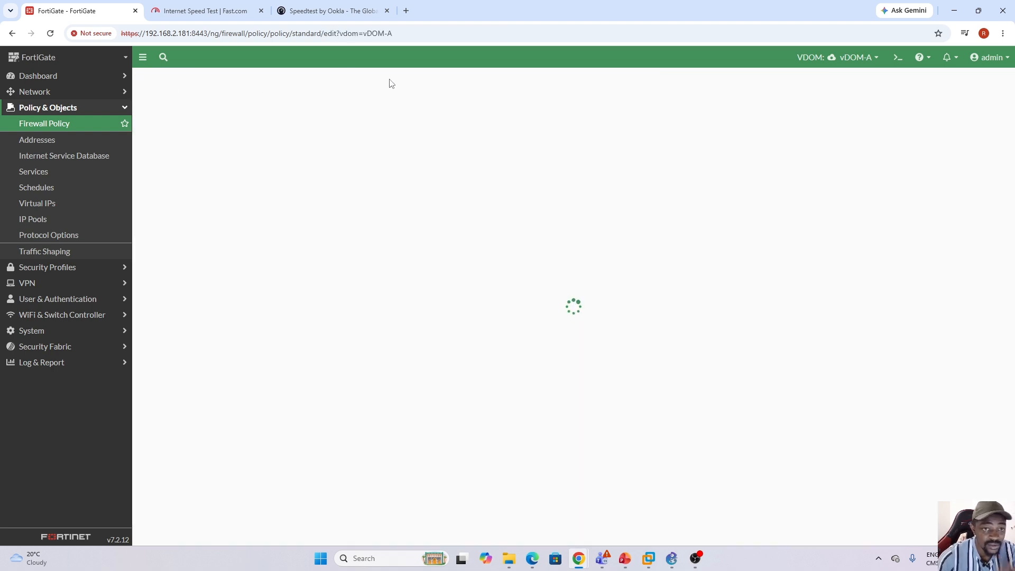
left_click(284, 107)
key("Caps_Lock")
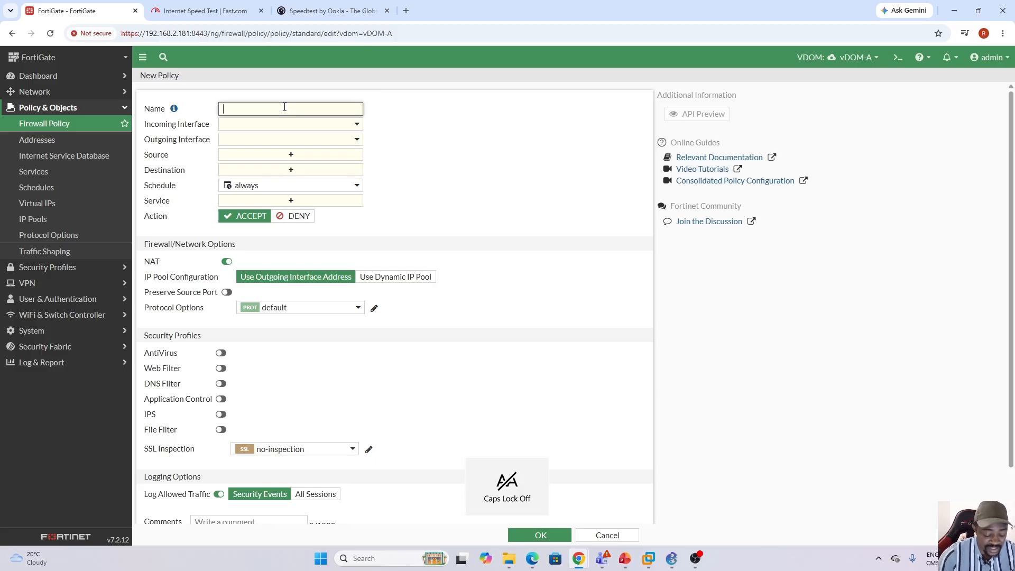
key("Caps_Lock")
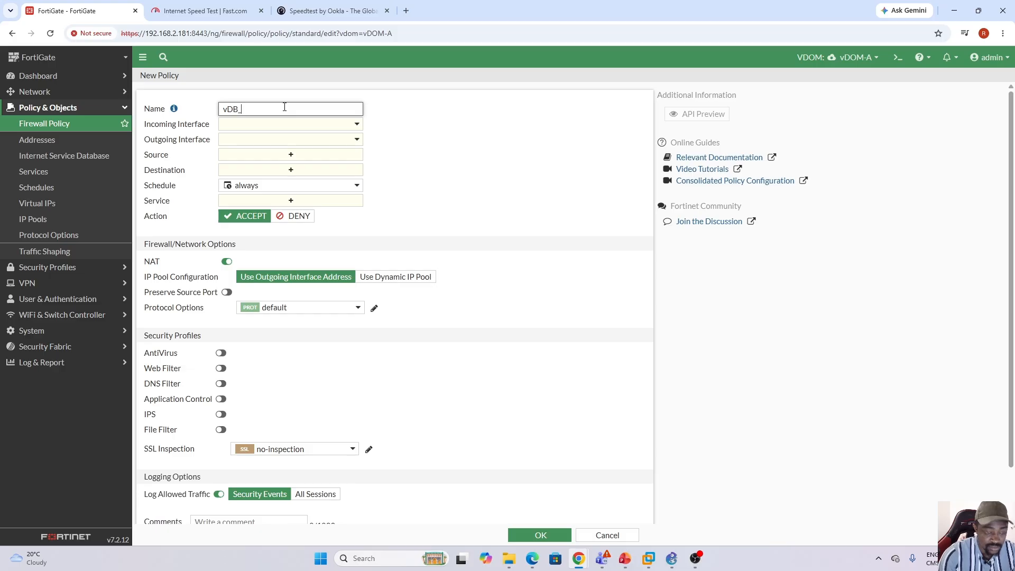
key("Caps_Lock")
type("o_v")
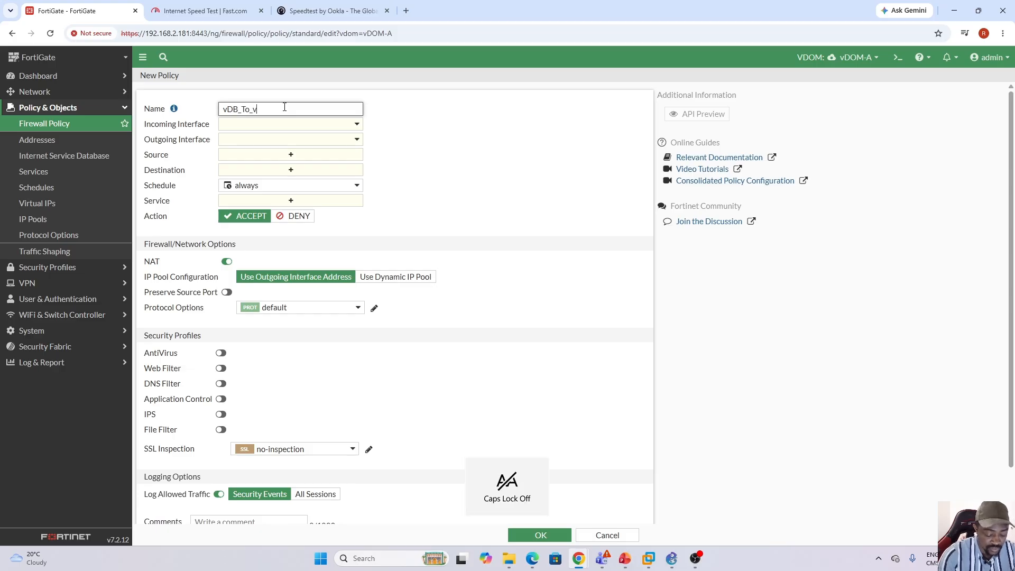
key("Caps_Lock")
type("DA")
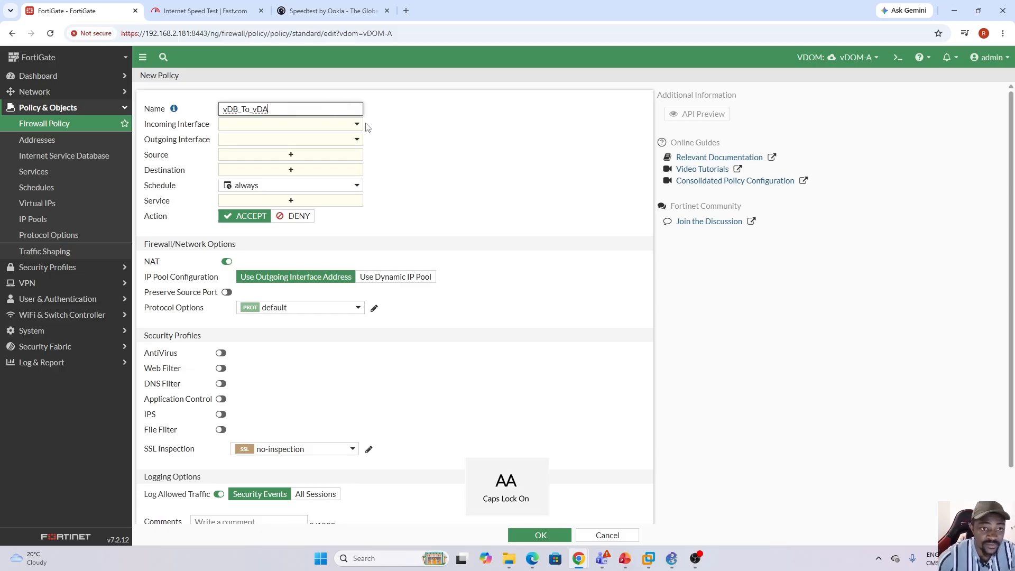
Set the vDB_To_vDA policy's incoming interface to vDA-vDB0 and its outgoing interface to internal2.
left_click(357, 124)
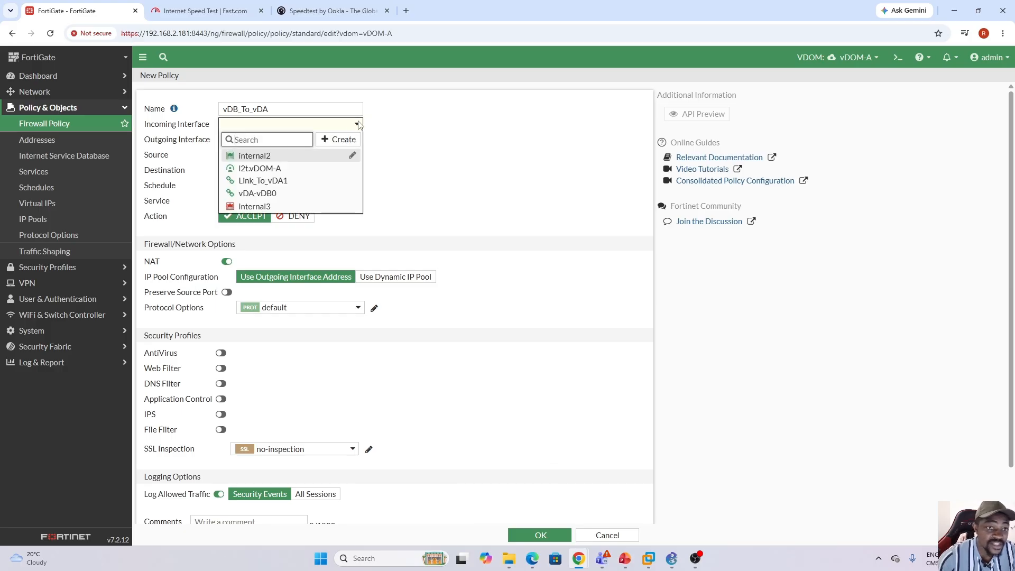
left_click(259, 194)
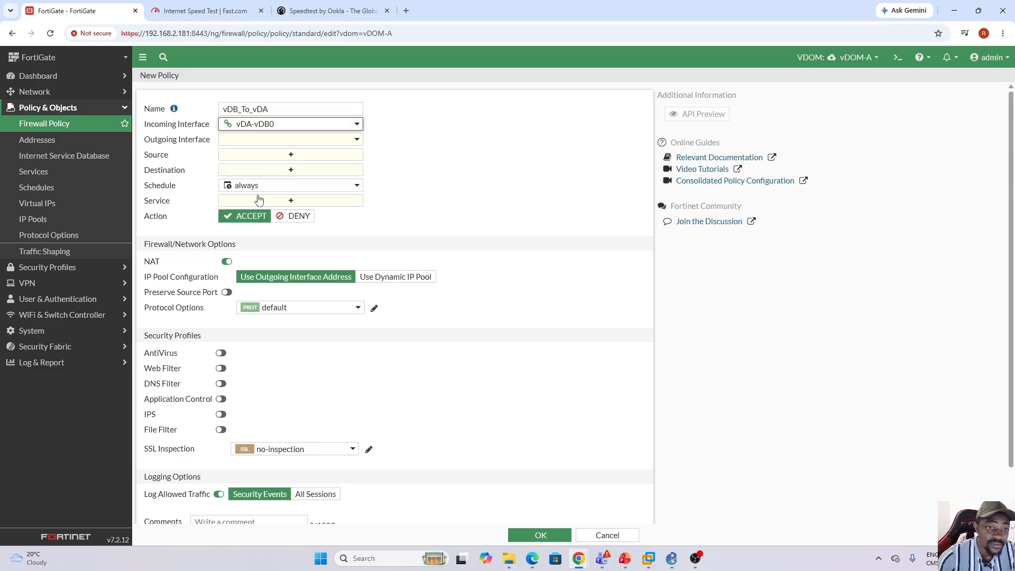
left_click(356, 140)
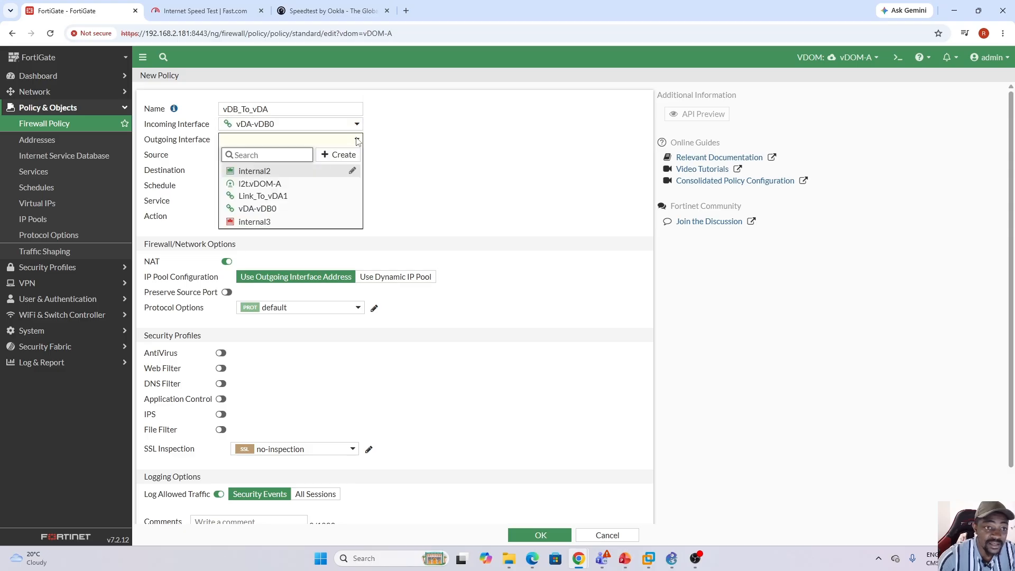
left_click(258, 172)
Set the vDB_To_vDA policy's source and destination to all and its service to ALL.
left_click(291, 154)
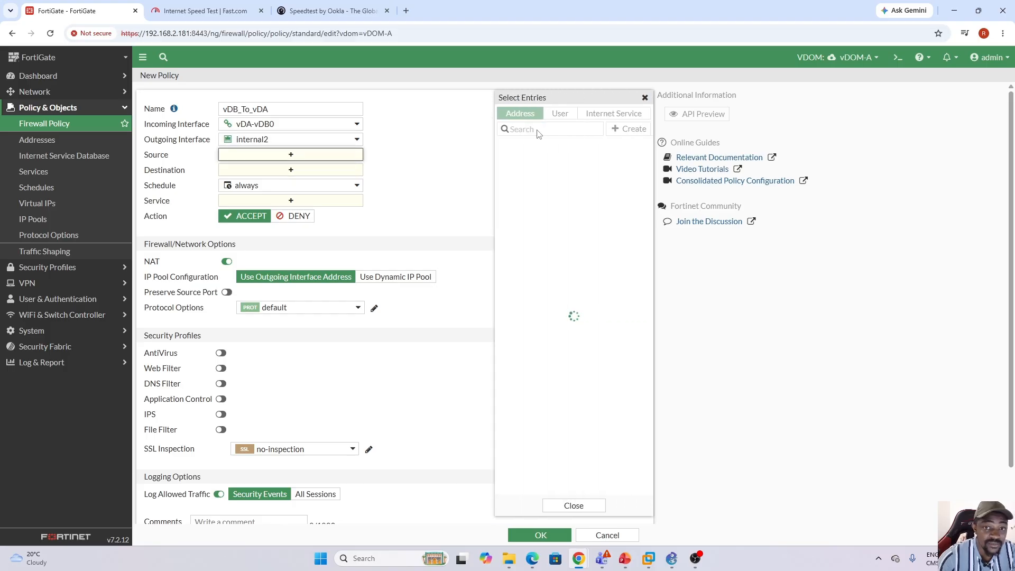
left_click(522, 160)
left_click(310, 182)
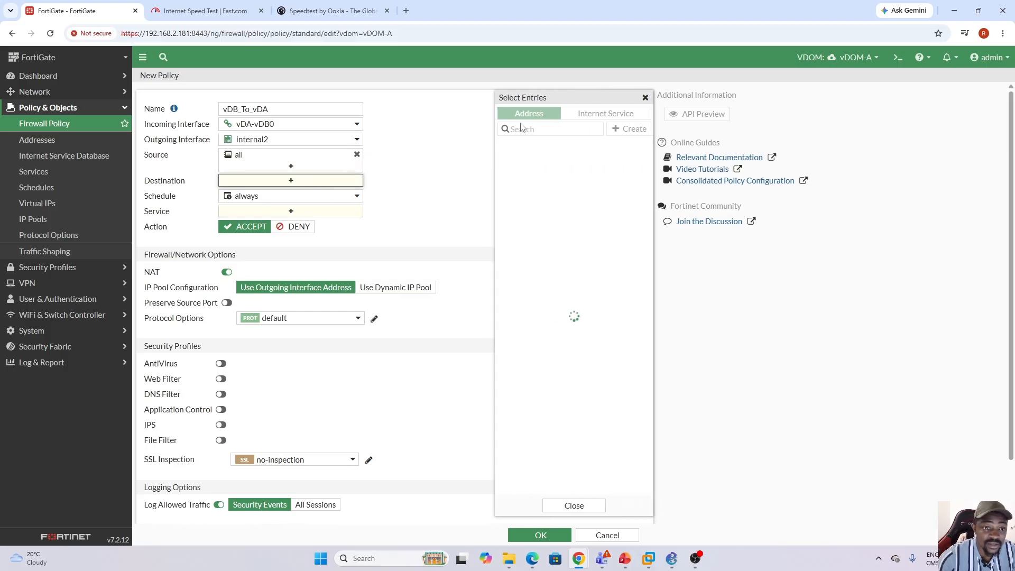
left_click(532, 159)
left_click(317, 221)
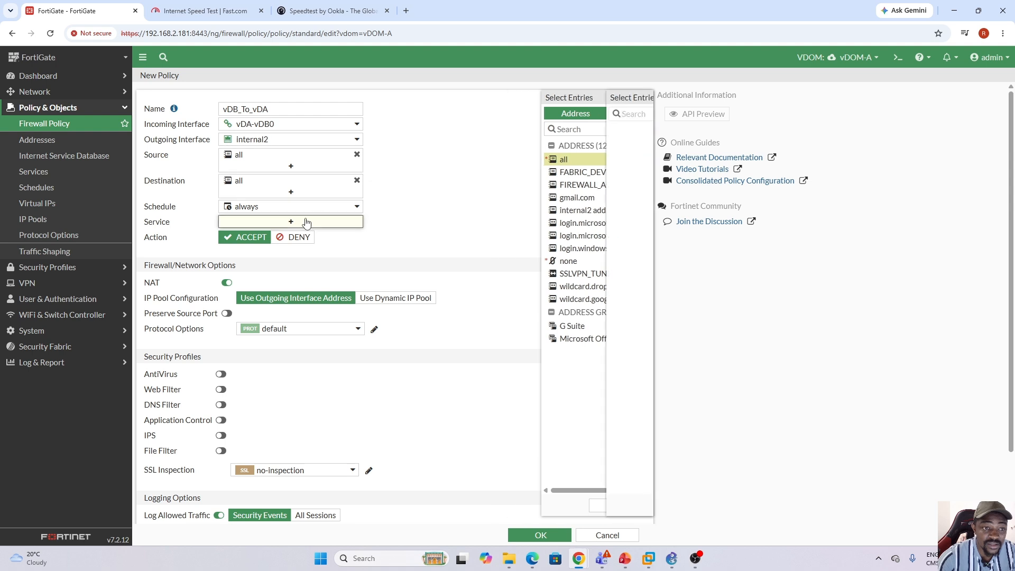
left_click(520, 157)
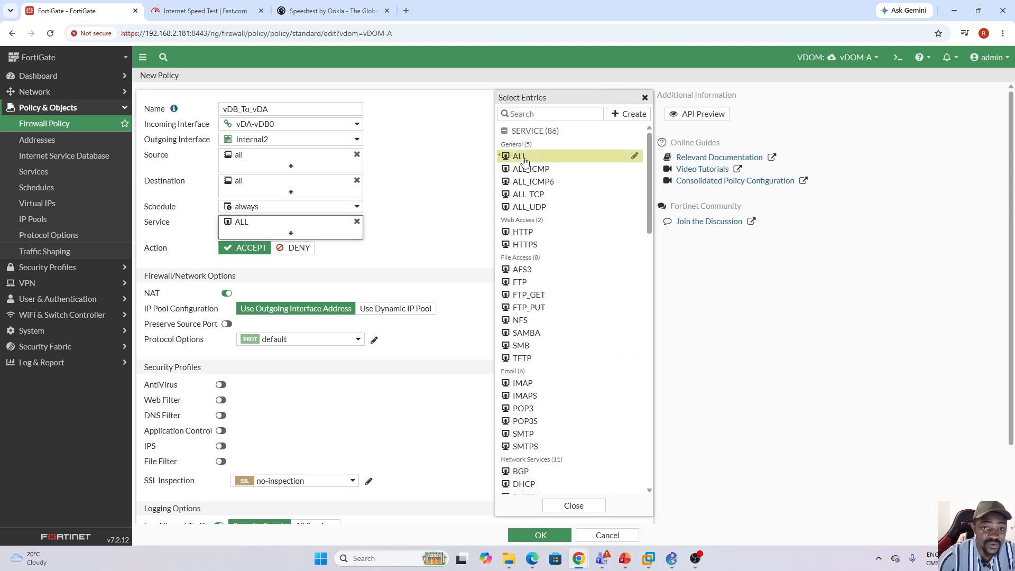
left_click(439, 263)
Save the vDB_To_vDA policy in vDOM-A with NAT disabled and all sessions logged.
left_click(227, 294)
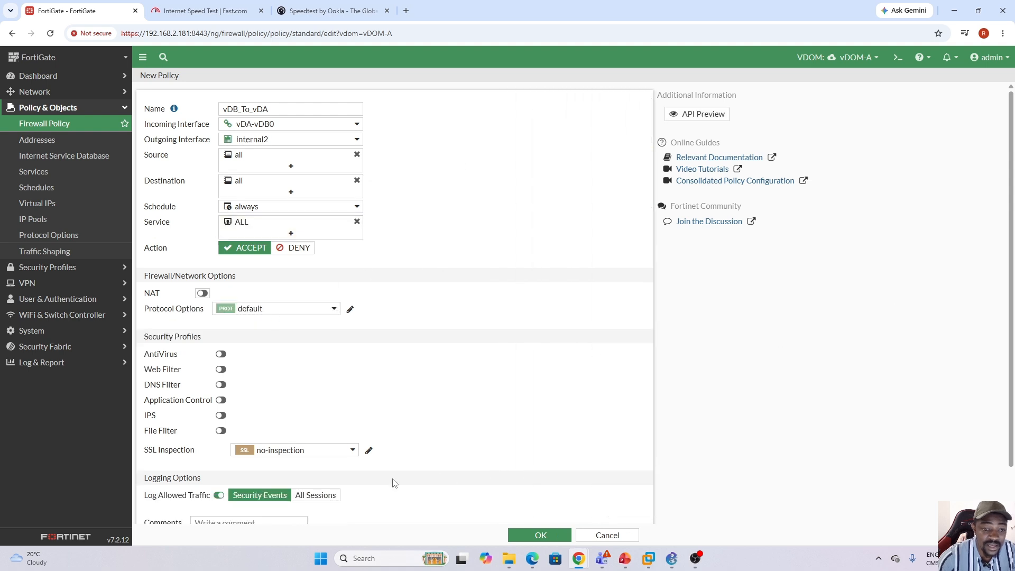
left_click(317, 495)
left_click(546, 536)
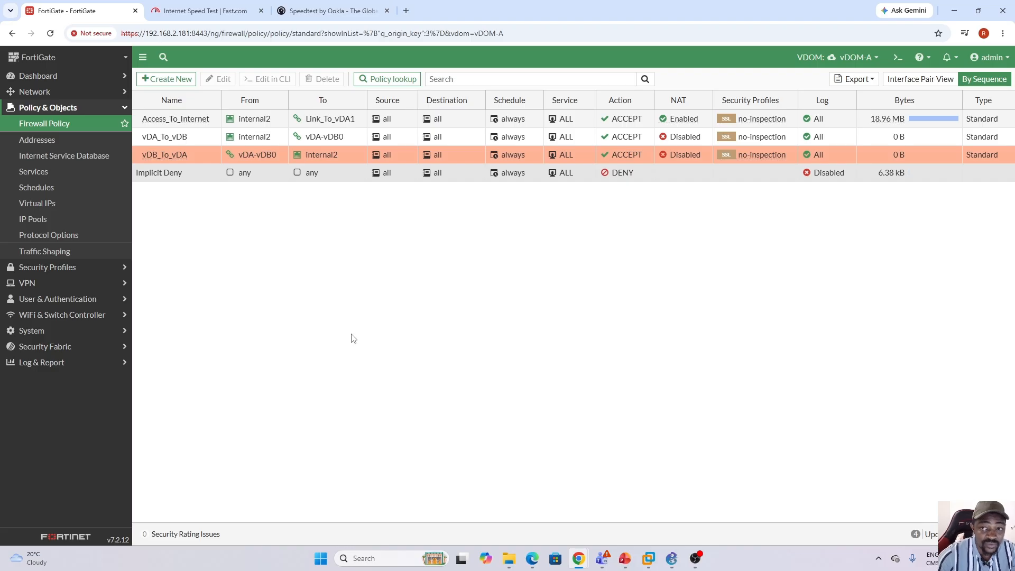
Switch to vDOM-B and create a firewall policy named vDB_To_vDA.
left_click(876, 59)
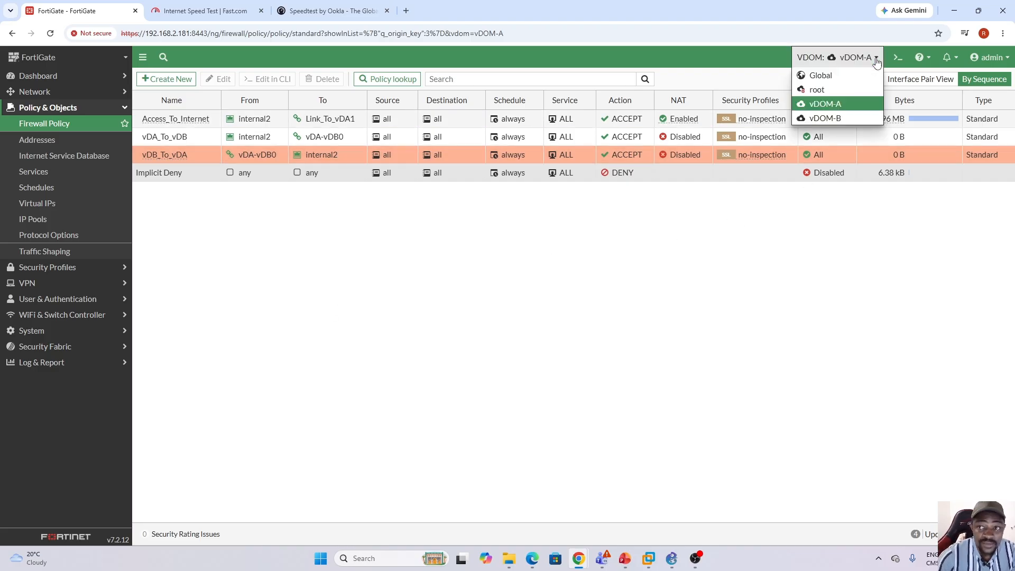
left_click(845, 119)
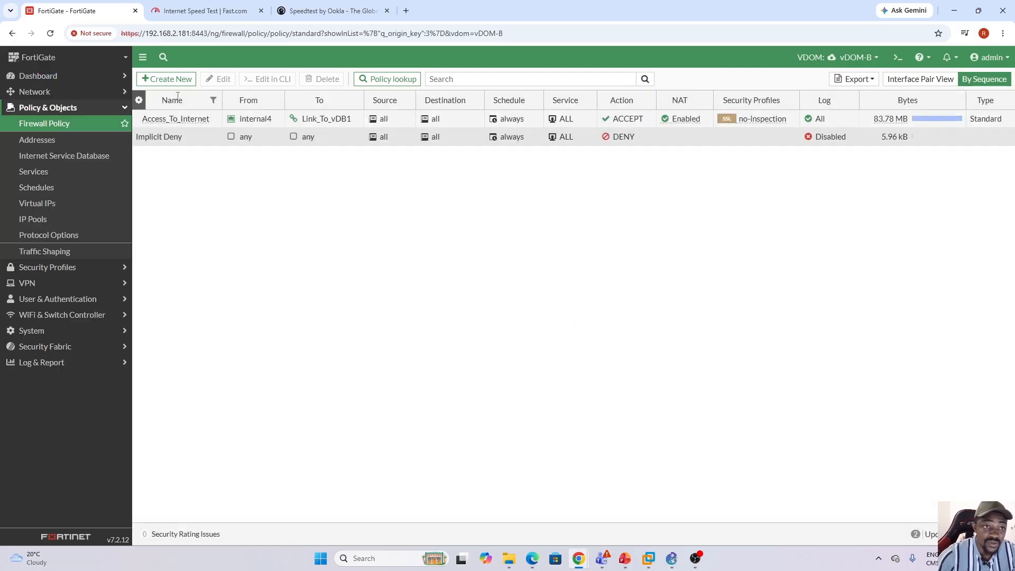
left_click(174, 81)
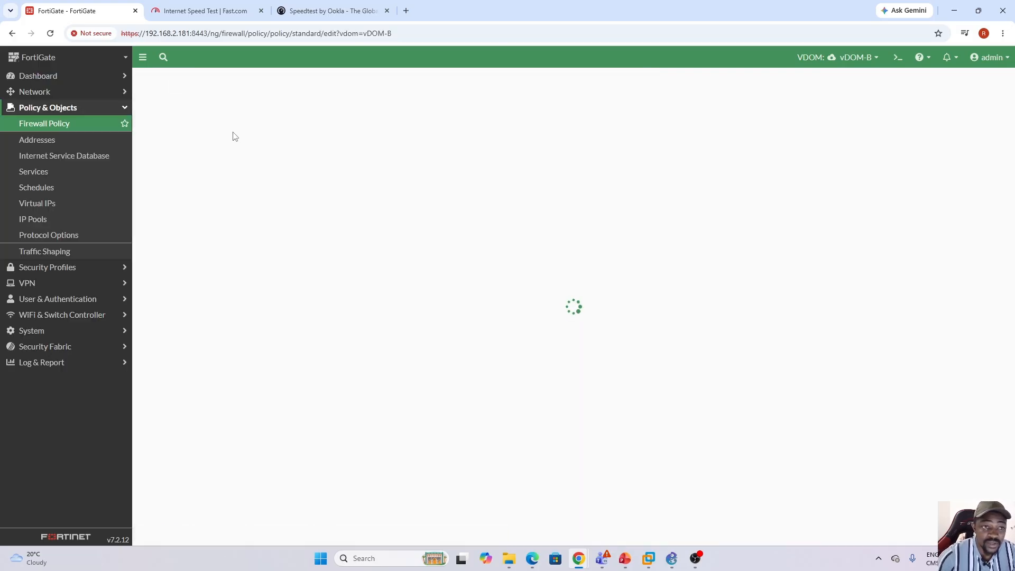
left_click(237, 110)
key("Caps_Lock")
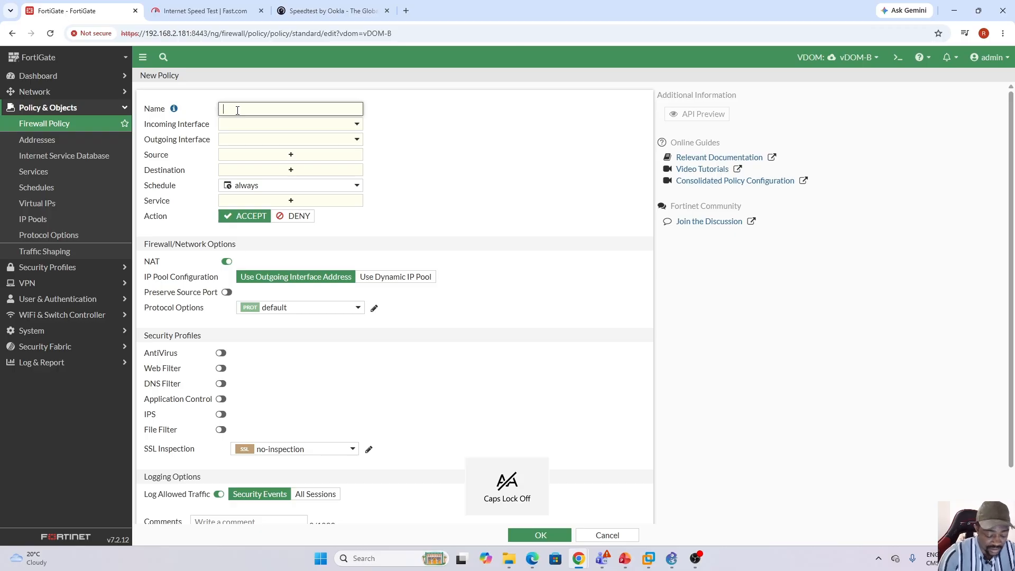
type("v")
key("Caps_Lock")
type("DB")
key("Caps_Lock")
key("Caps_Lock")
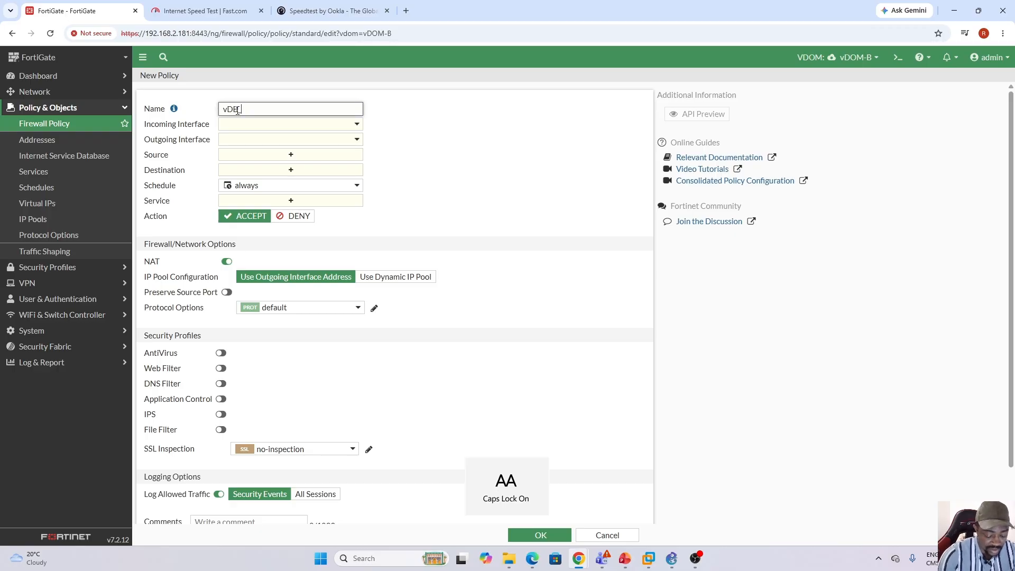
type("T")
key("Caps_Lock")
type("o_v")
key("Caps_Lock")
type("DA")
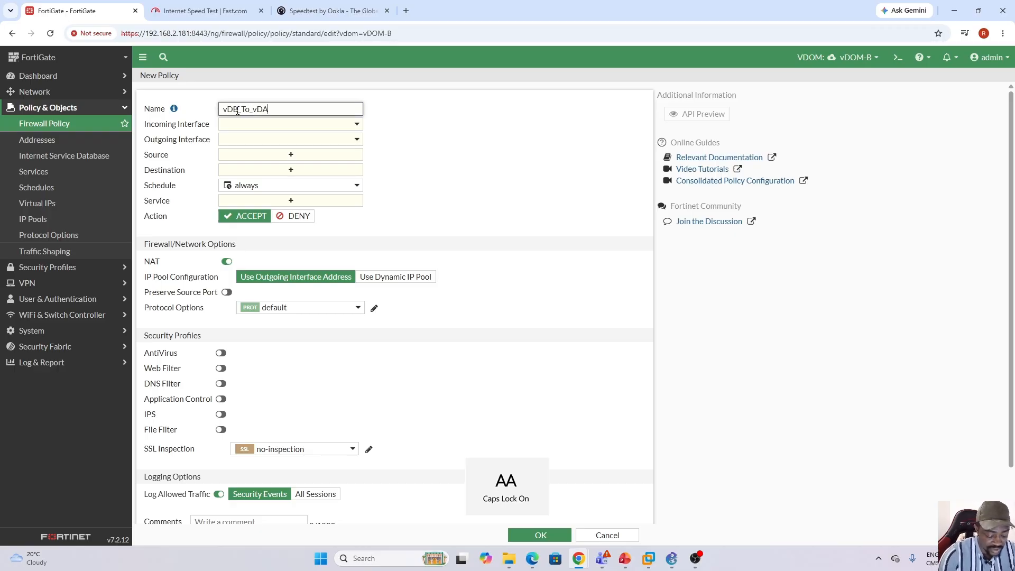
Set the vDOM-B vDB_To_vDA policy's incoming interface to internal4 and its outgoing interface to vDA-vDB1.
left_click(357, 124)
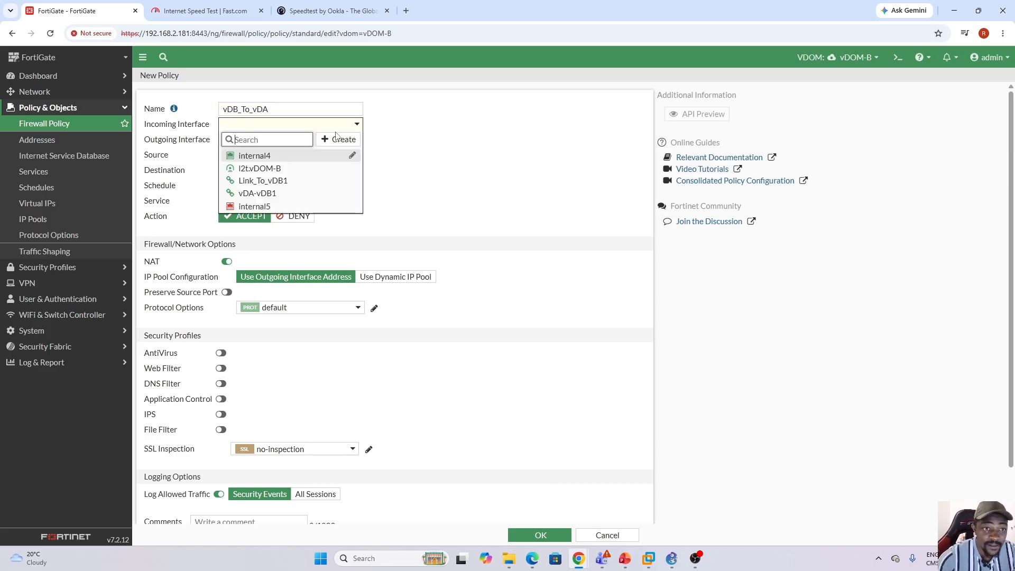
left_click(273, 155)
left_click(357, 139)
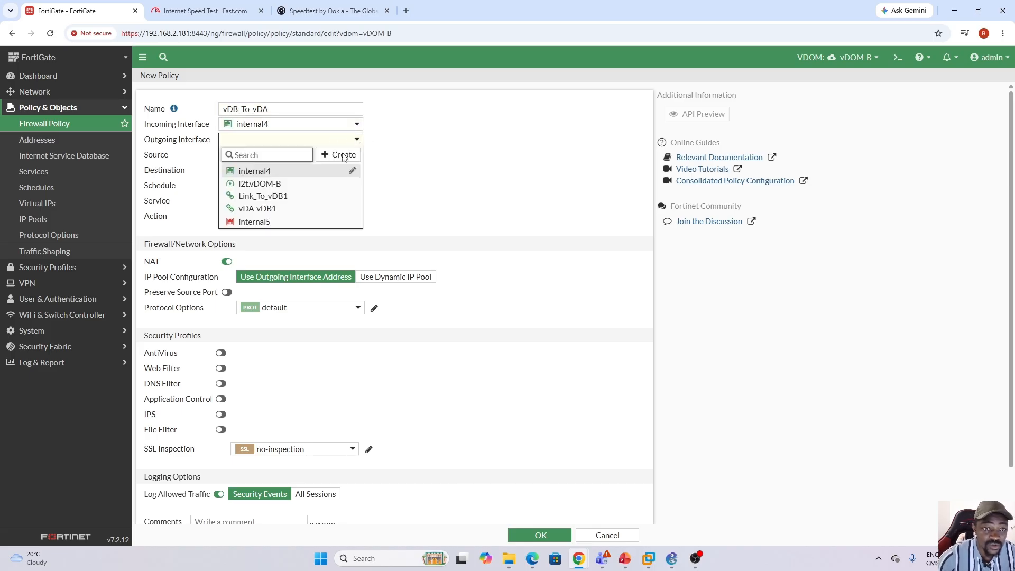
left_click(274, 206)
Set source and destination to all and service to ALL for the vDB_To_vDA policy in vDOM-B.
left_click(297, 156)
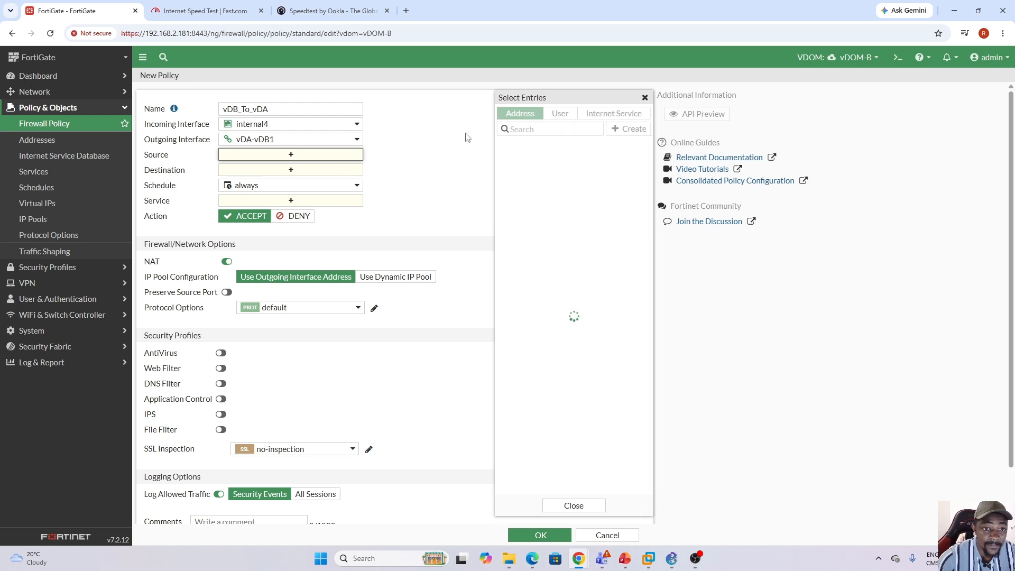
left_click(524, 160)
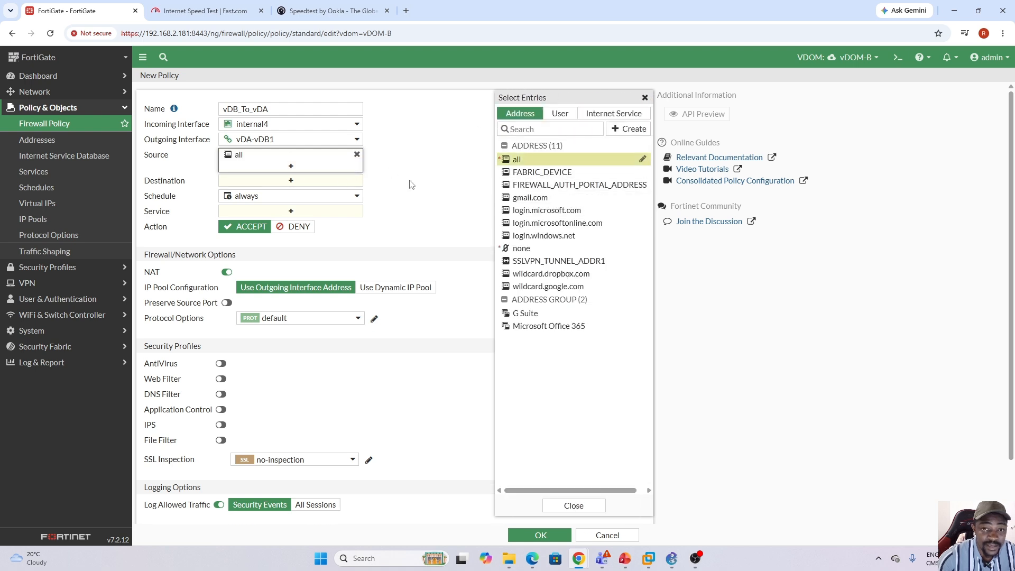
left_click(295, 184)
left_click(528, 160)
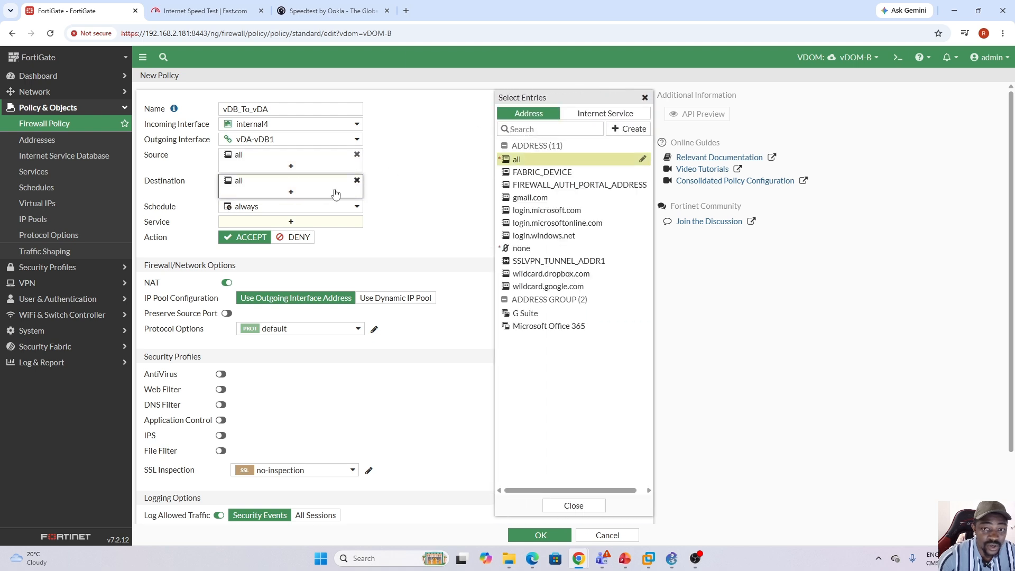
left_click(294, 223)
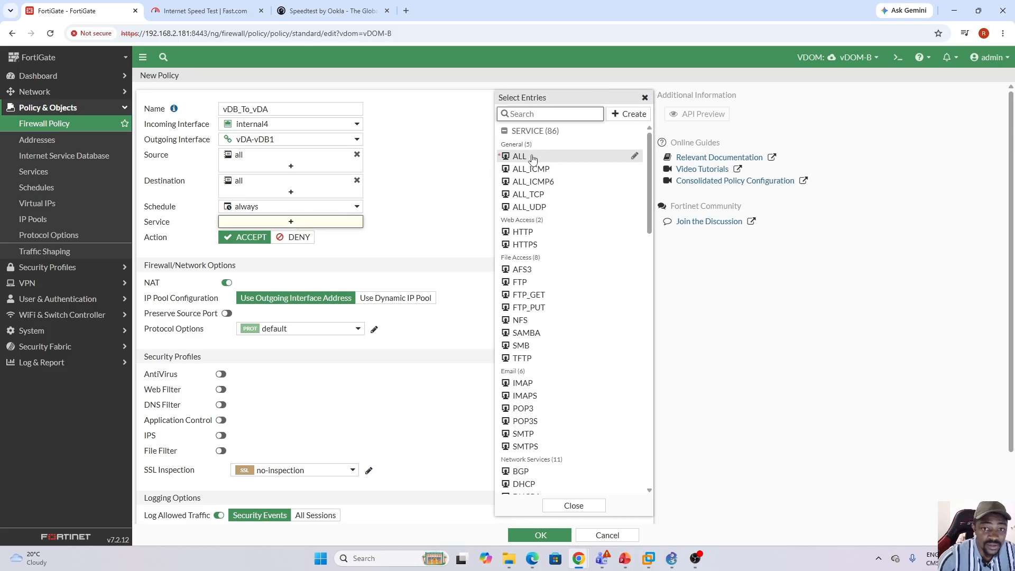
left_click(531, 157)
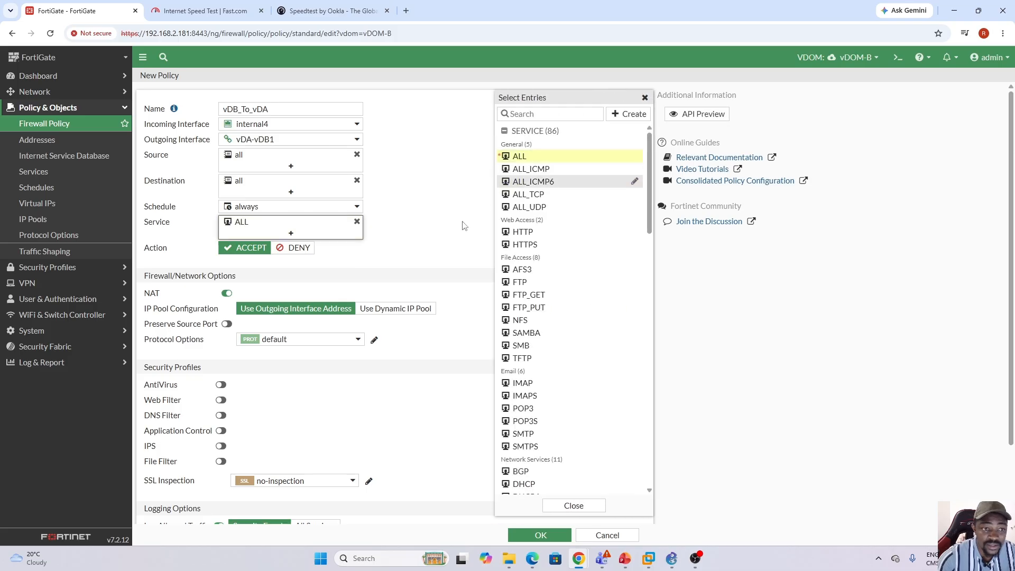
Save the vDB_To_vDA policy in vDOM-B with NAT disabled and all sessions logged.
left_click(227, 293)
left_click(330, 497)
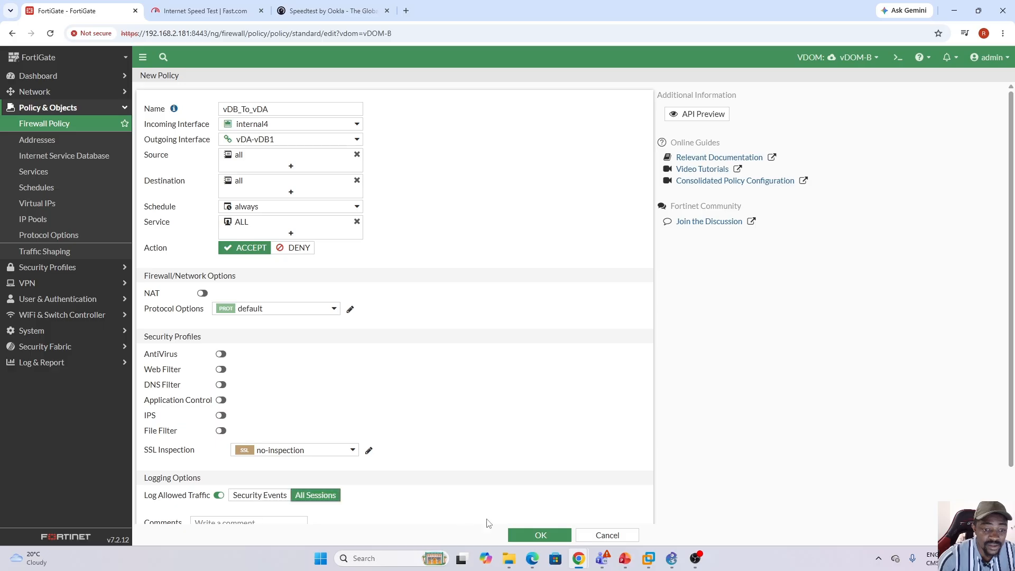
left_click(542, 535)
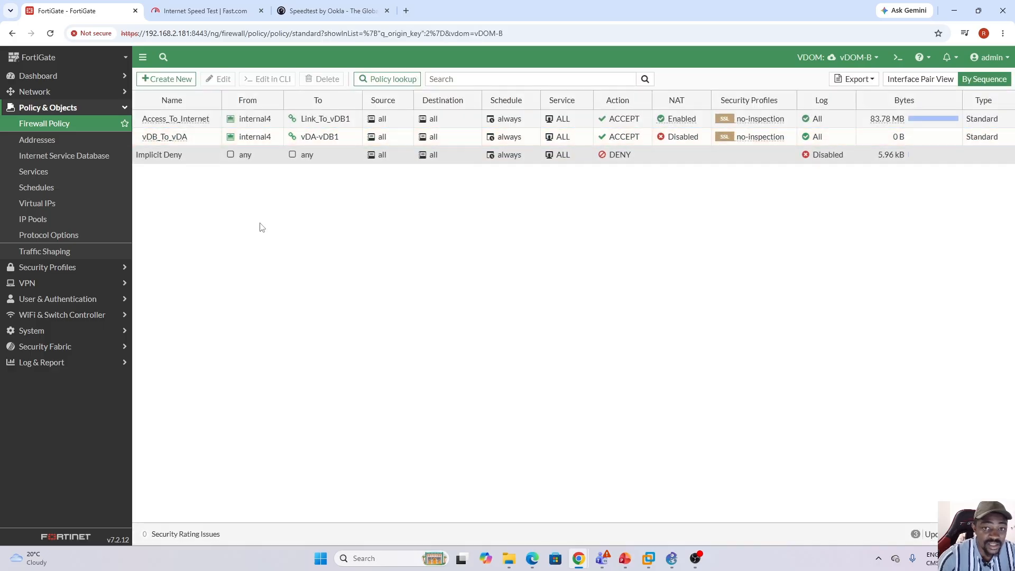
Create another firewall policy in vDOM-B and name it vDA_To_vDB.
left_click(168, 81)
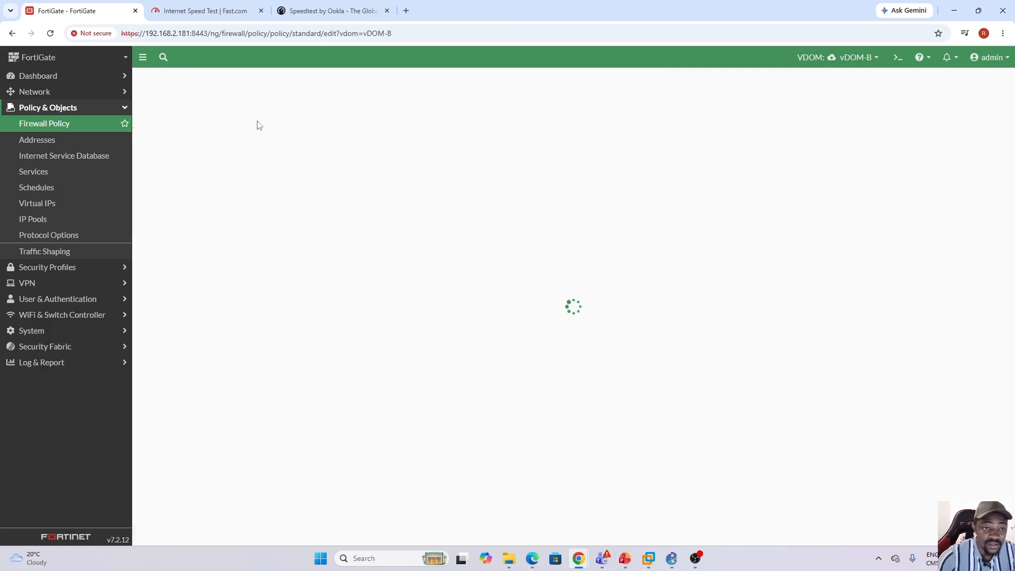
left_click(264, 106)
key("Caps_Lock")
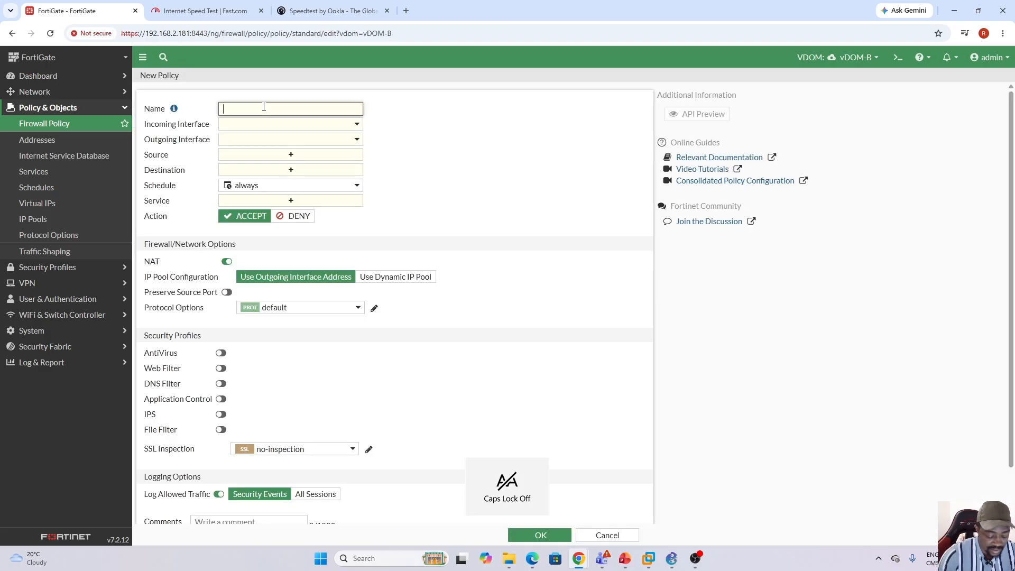
type("v")
key("Caps_Lock")
type("DA_")
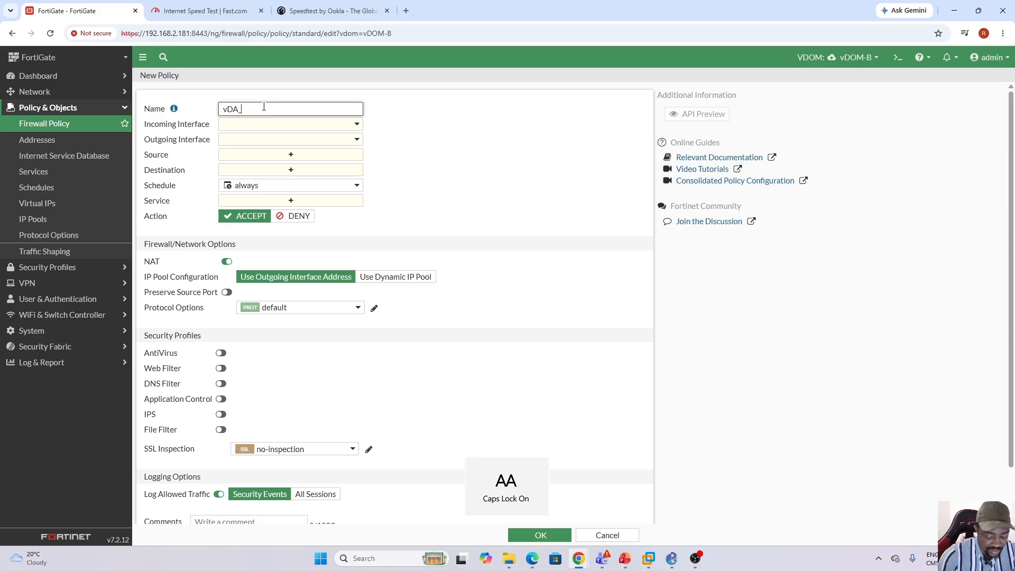
type("T")
key("Caps_Lock")
type("o")
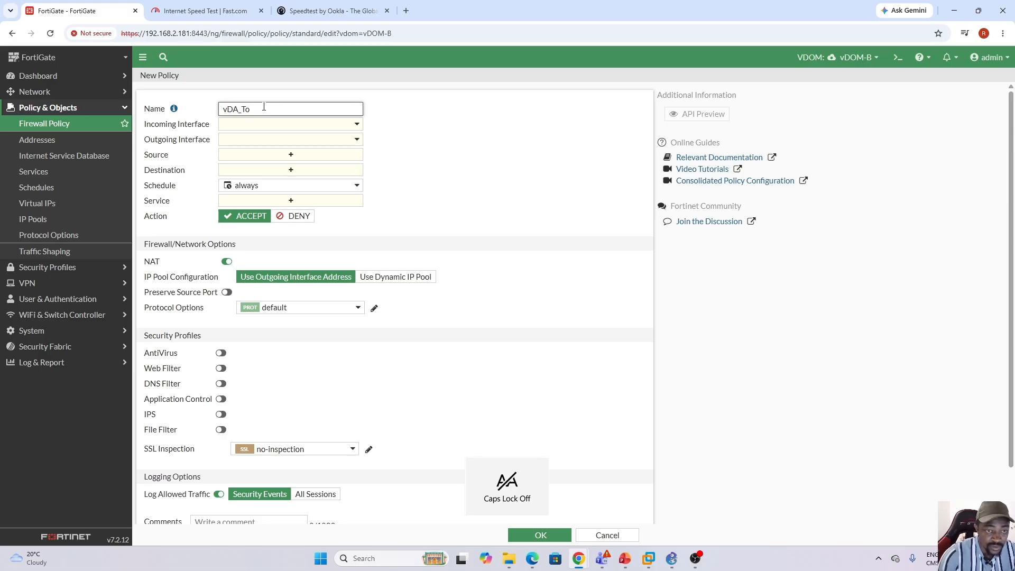
type("_v")
key("Caps_Lock")
type("D")
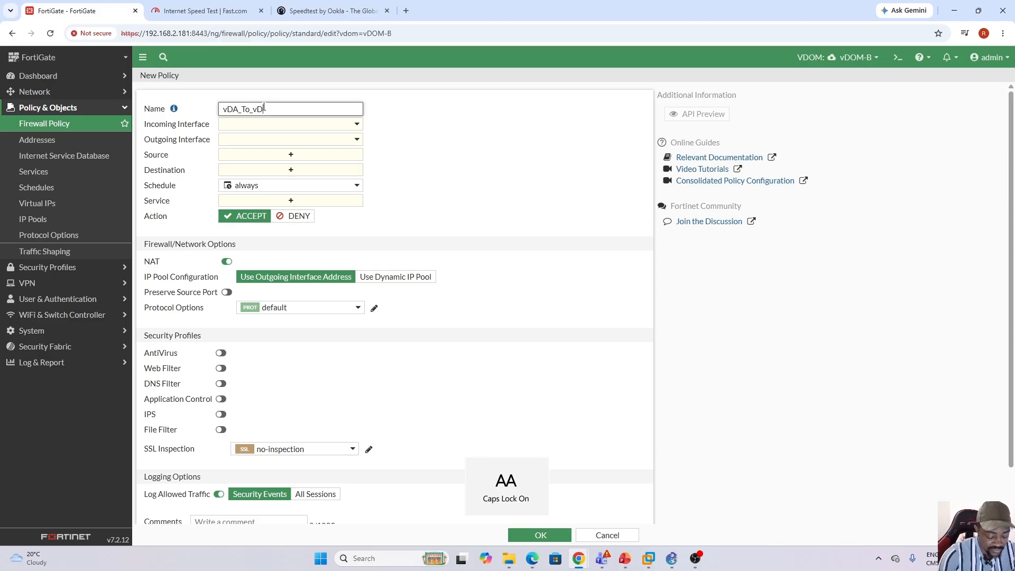
type("B")
Set the vDA_To_vDB policy's incoming interface to vDA-vDB1 and its outgoing interface to internal4.
left_click(356, 124)
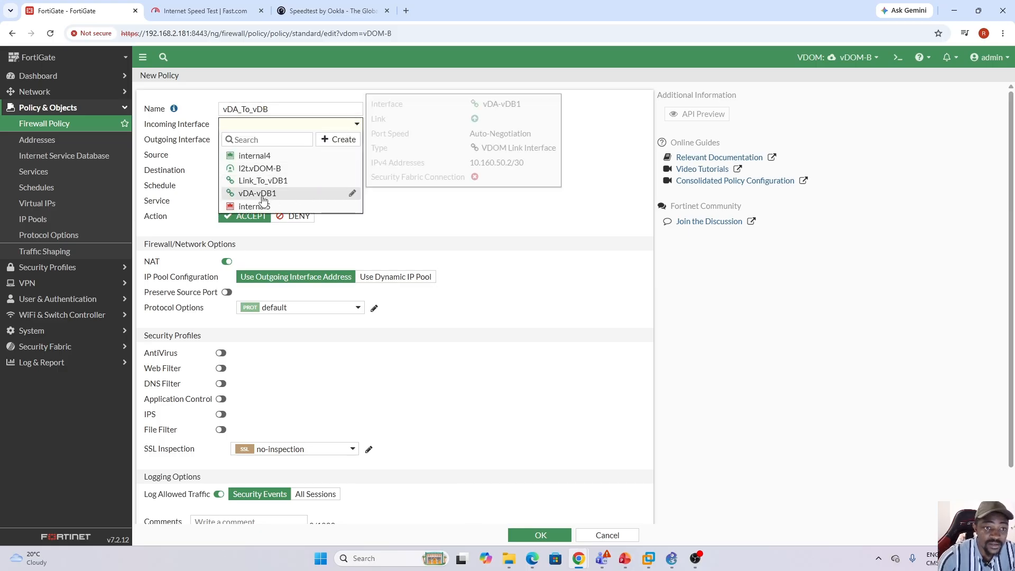
left_click(257, 193)
left_click(334, 140)
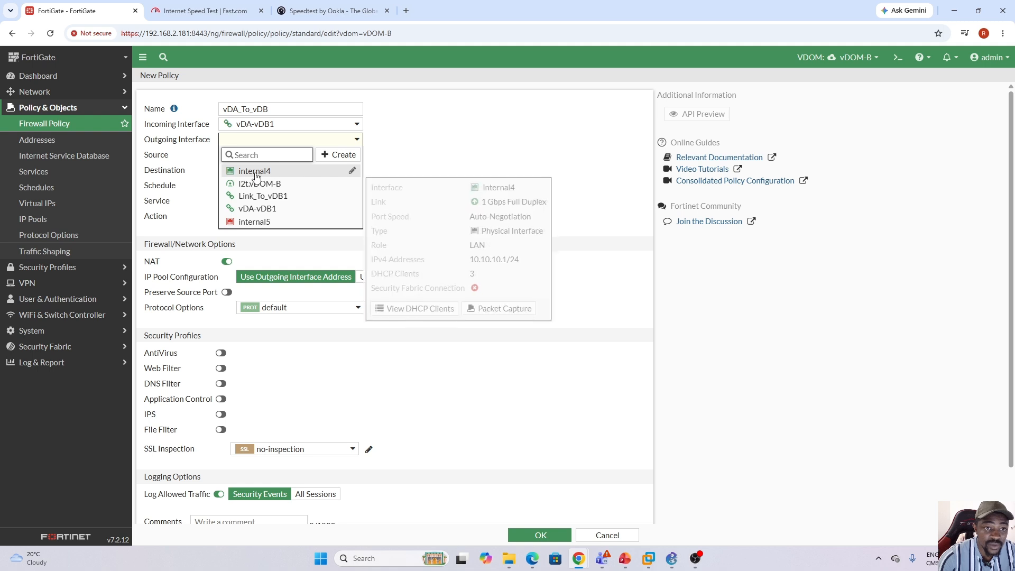
left_click(300, 175)
Set the vDOM-B vDA_To_vDB policy's source and destination to all and its service to ALL.
left_click(317, 154)
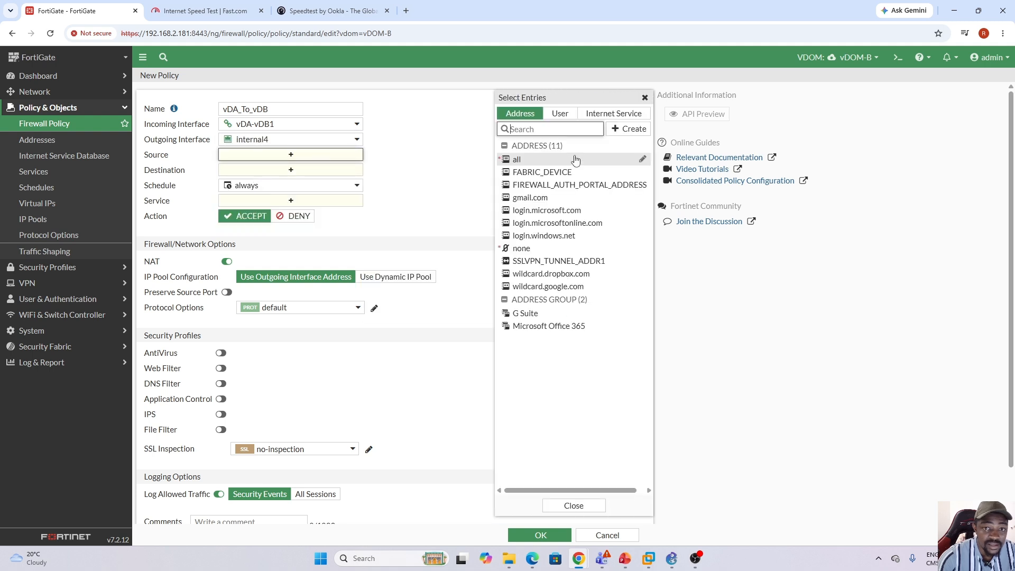
left_click(538, 160)
left_click(290, 180)
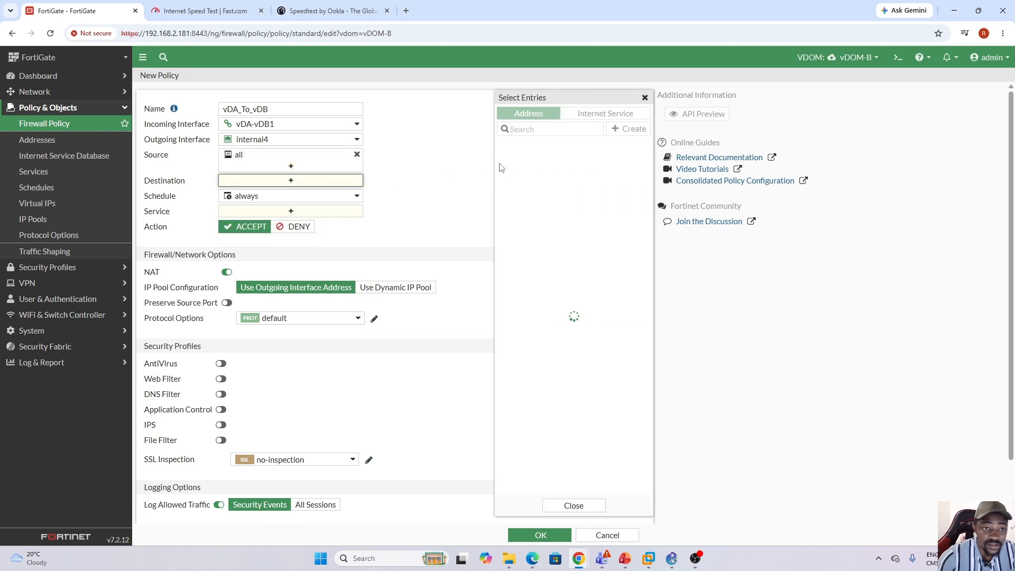
left_click(543, 162)
left_click(285, 223)
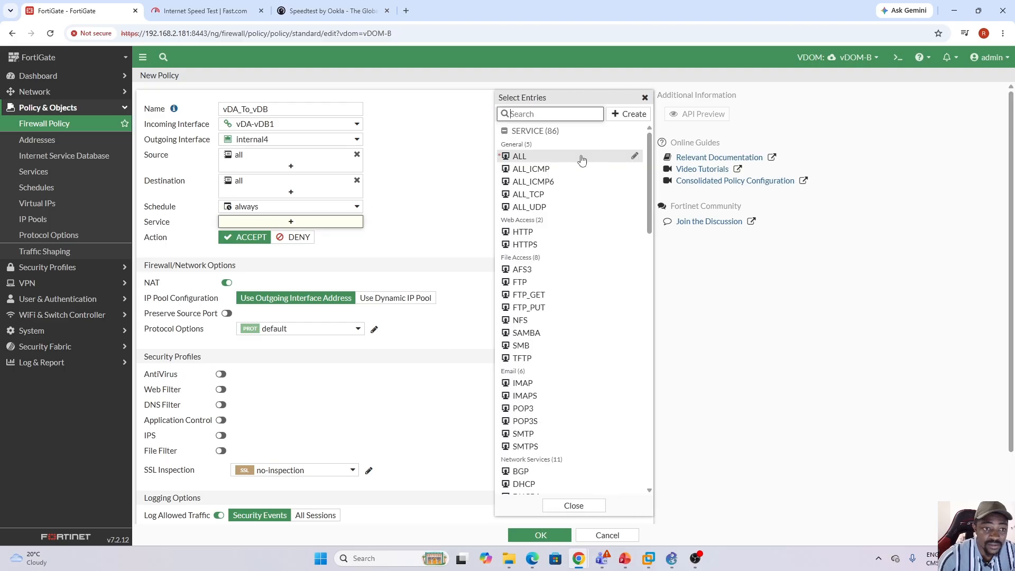
left_click(531, 157)
left_click(413, 219)
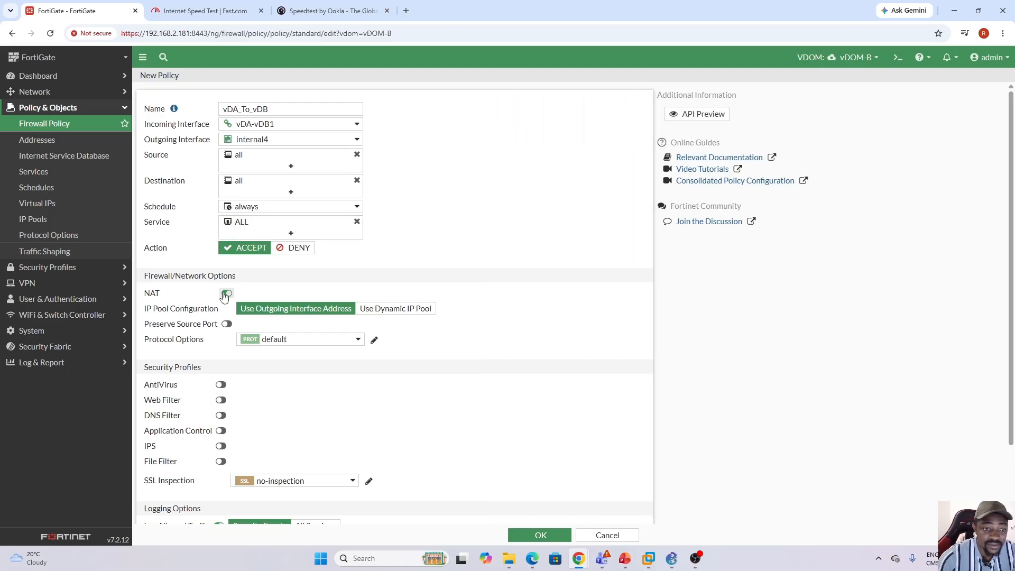
Save the vDOM-B vDA_To_vDB policy with NAT disabled and all sessions logged, and switch to vDOM-A's policy list.
left_click(226, 293)
left_click(315, 495)
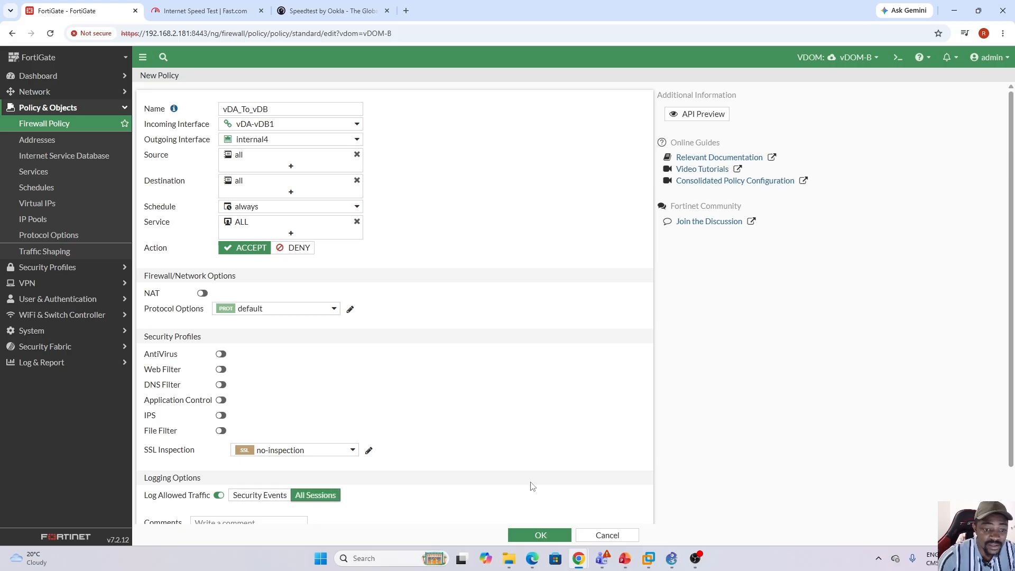
left_click(540, 535)
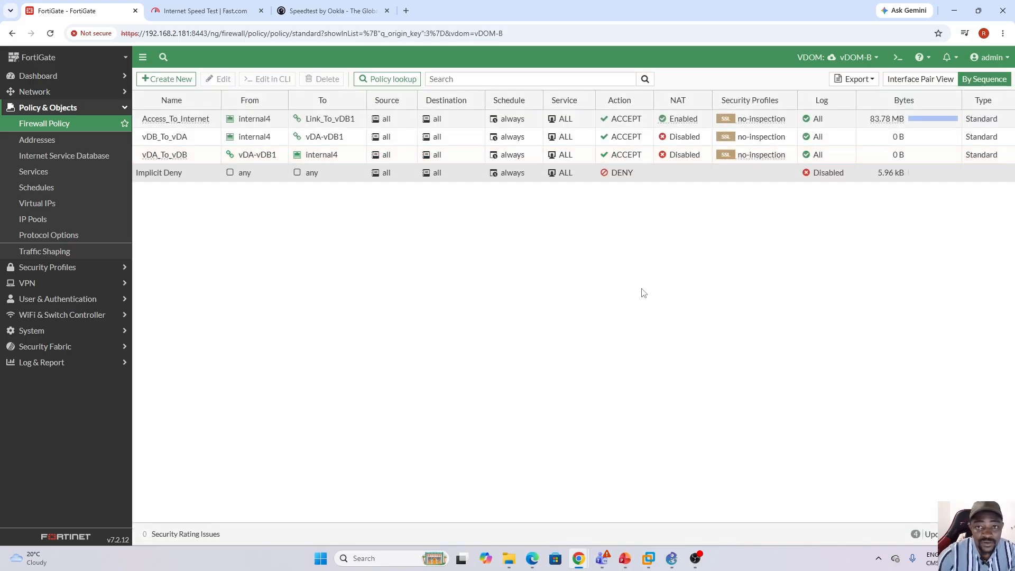
left_click(873, 57)
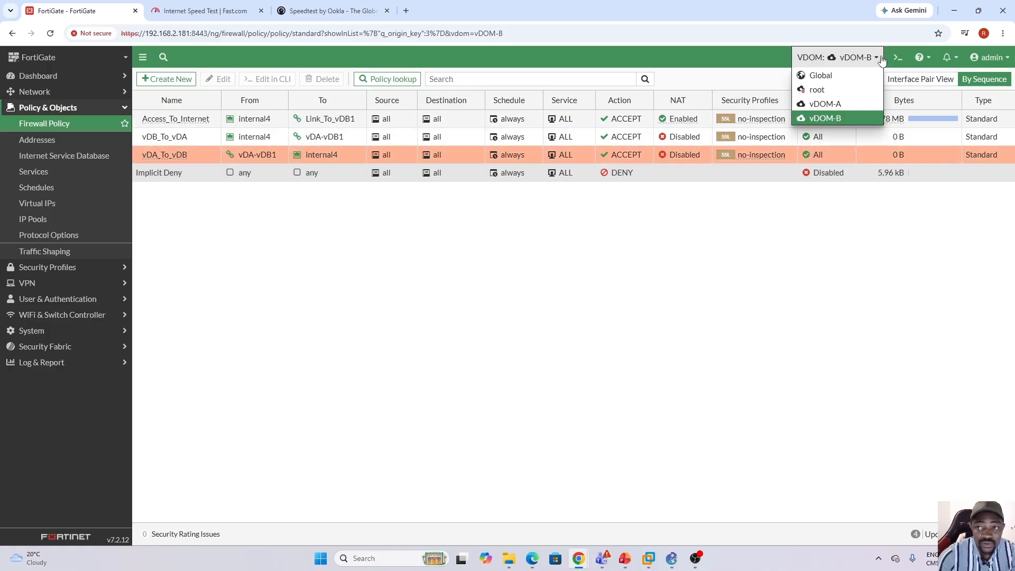
left_click(833, 107)
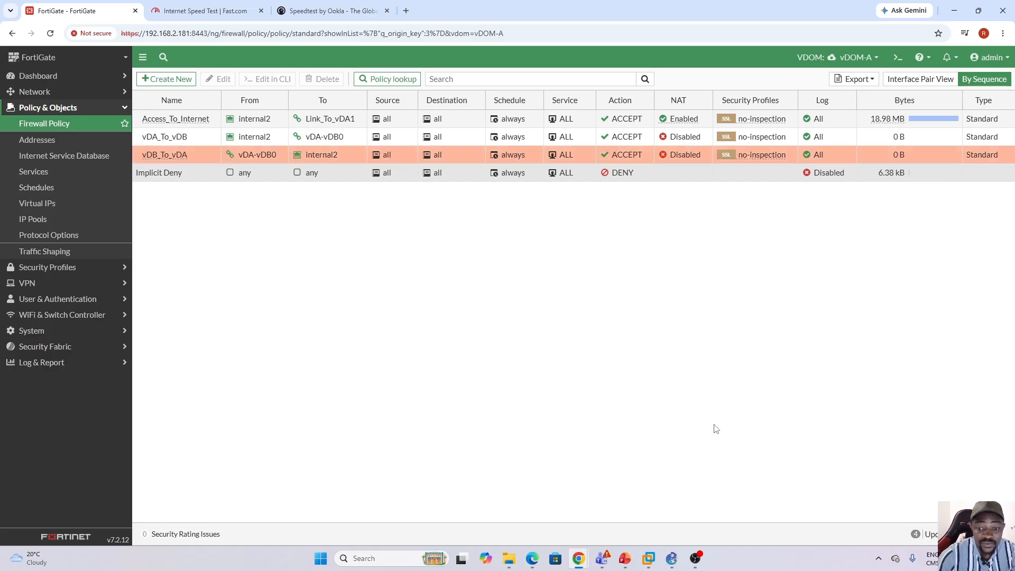
Switch to VMware Workstation and run a continuous ping to 10.10.10.101 from the Win10 VM's command prompt.
left_click(650, 563)
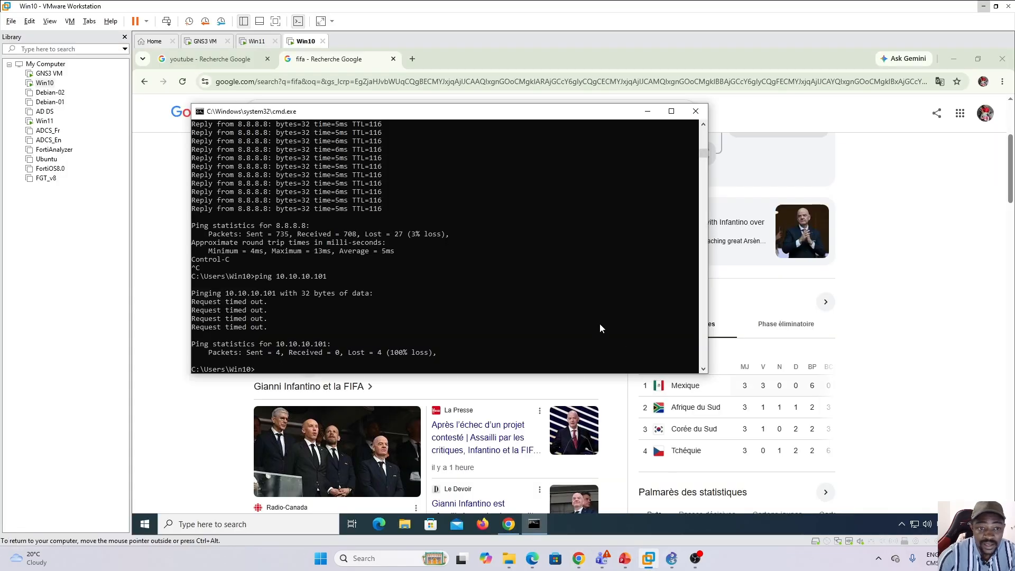
left_click(401, 302)
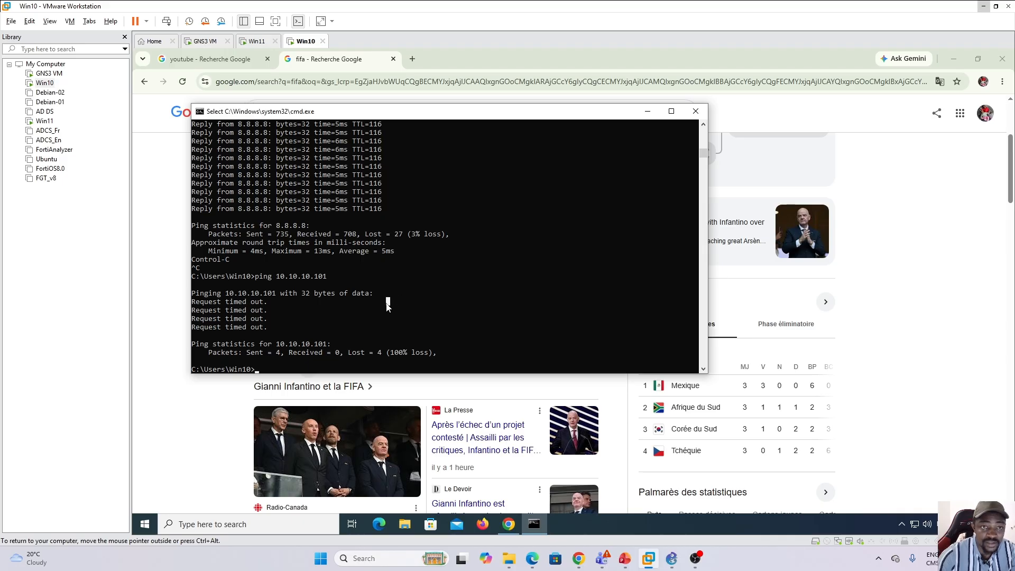
key("Escape")
key("Up")
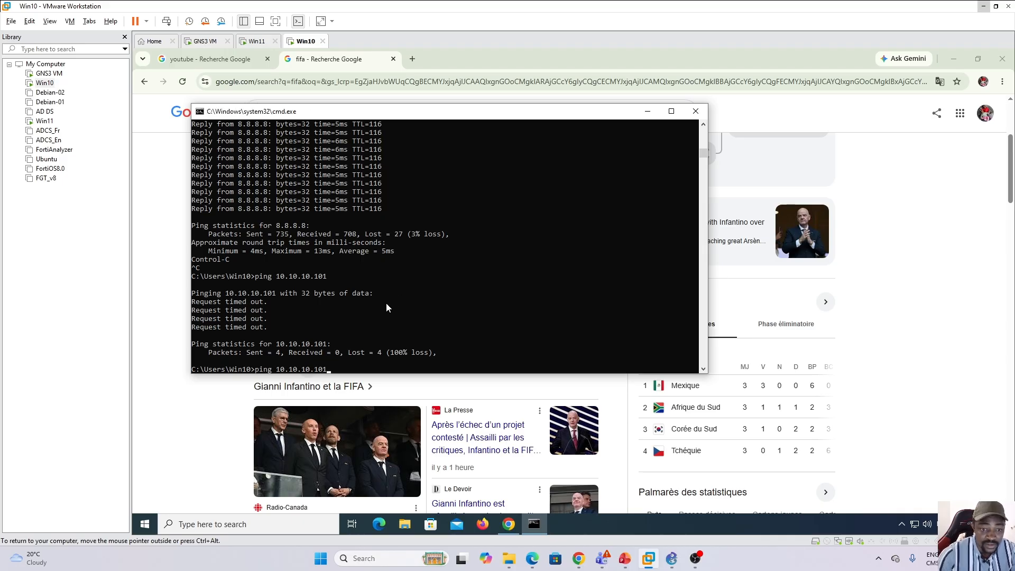
type("-t")
key("Return")
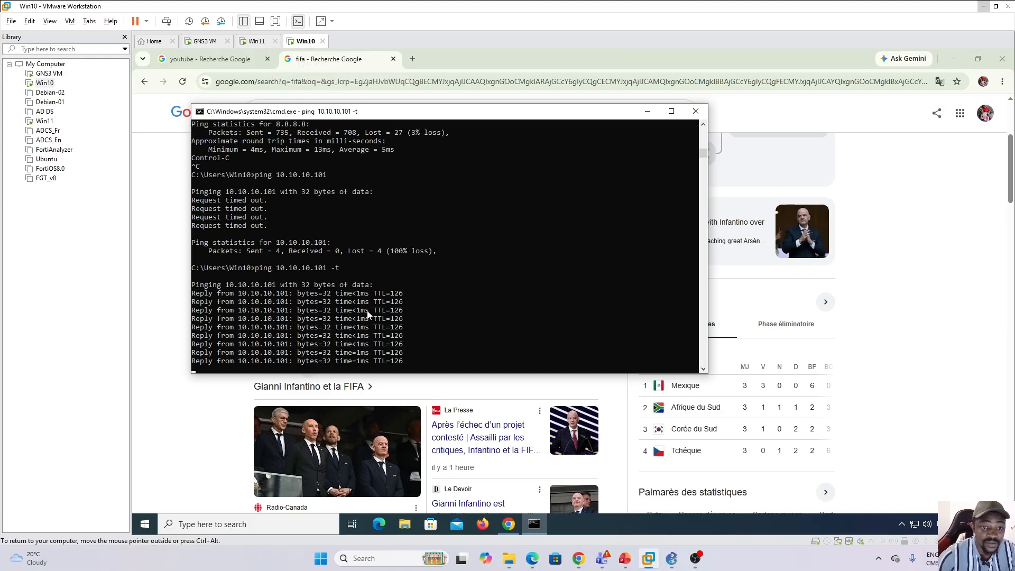
Run a continuous ping to 172.16.100.201 from the Win11 VM's command prompt.
left_click(254, 44)
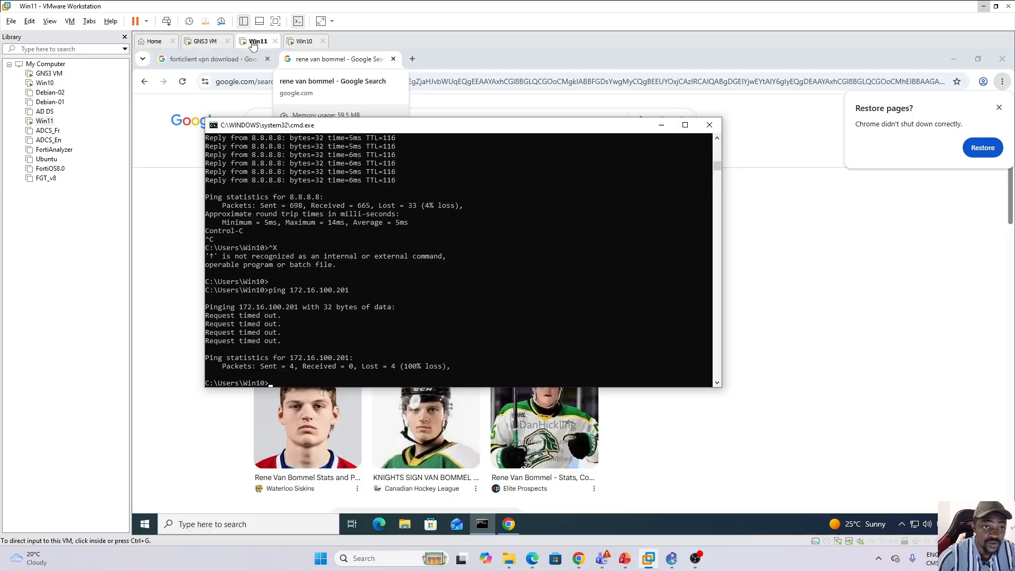
left_click(328, 307)
key("Up")
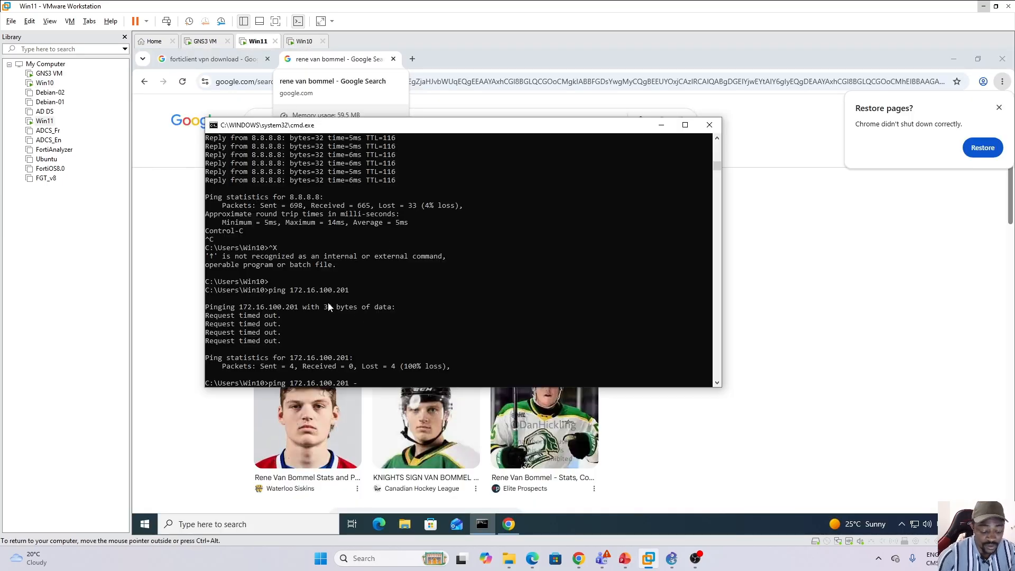
type("-t")
key("Return")
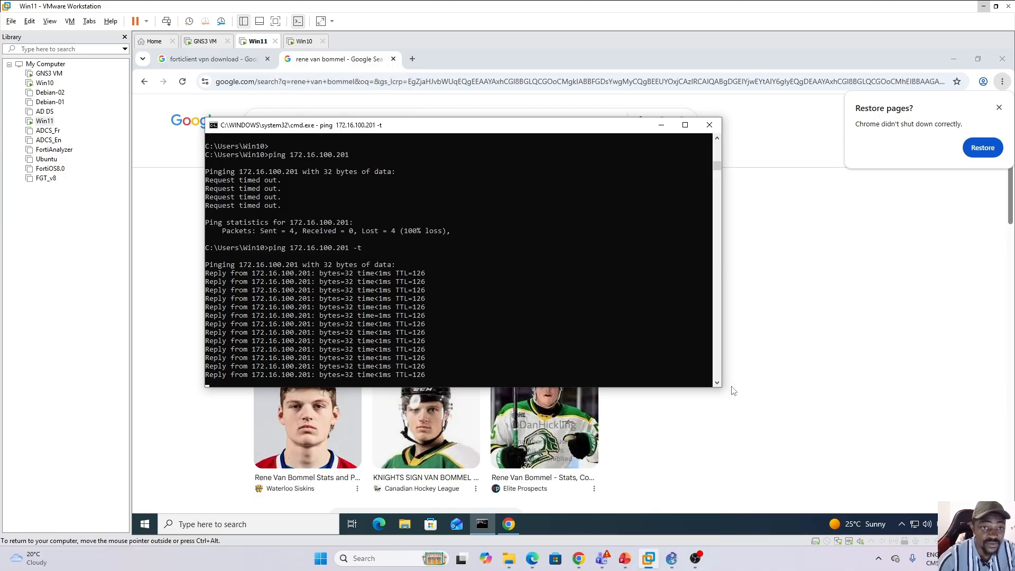
Glance at the GNS3 topology and check the inter-VDOM policies' byte counters in vDOM-B and vDOM-A on the FortiGate.
left_click(673, 560)
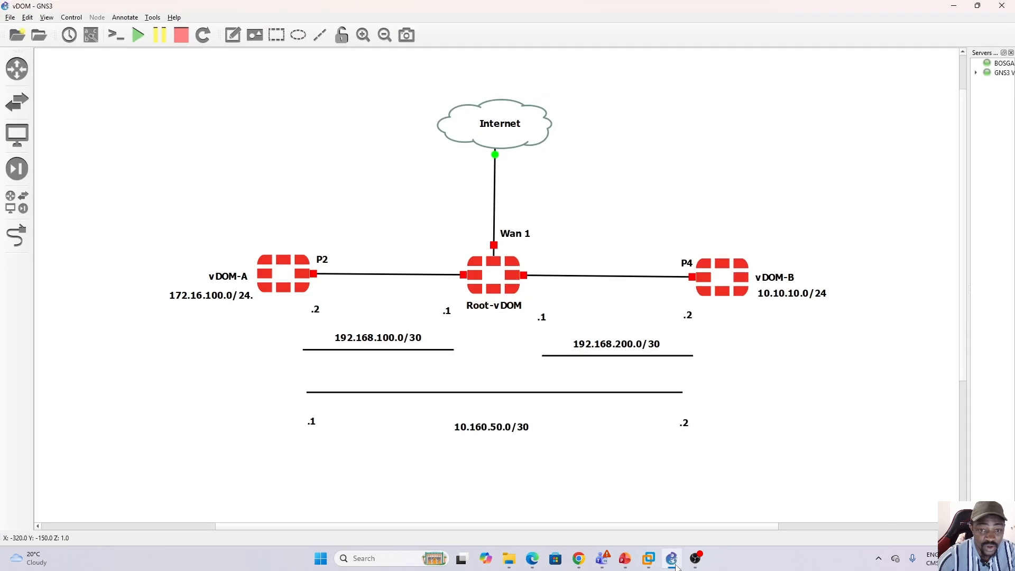
left_click(676, 565)
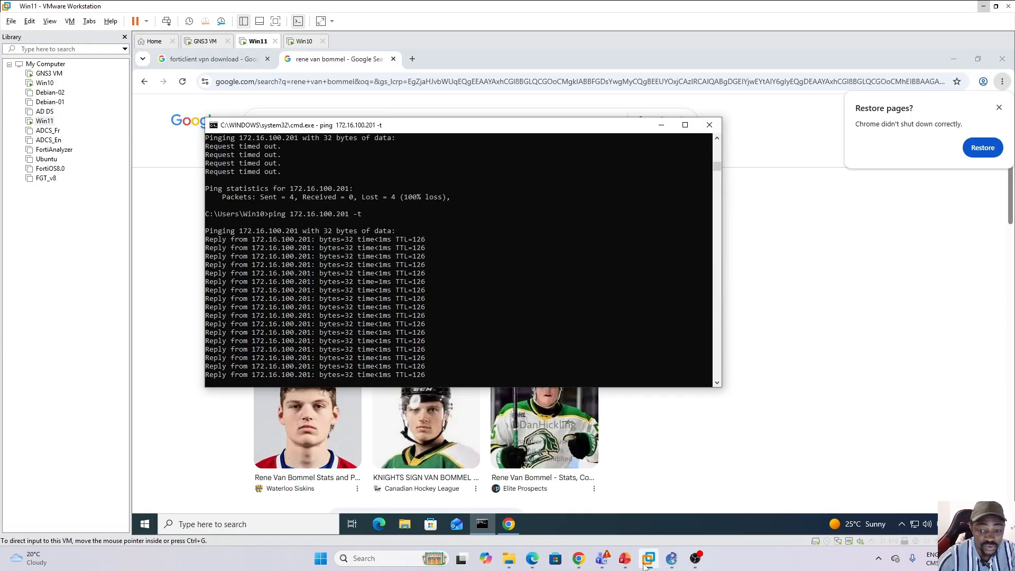
left_click(617, 530)
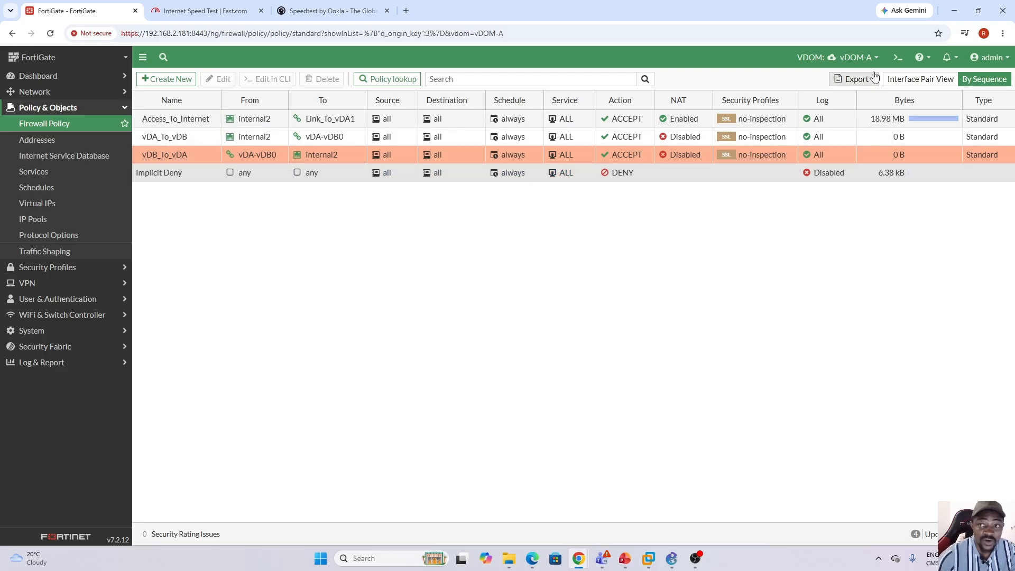
left_click(867, 57)
left_click(832, 118)
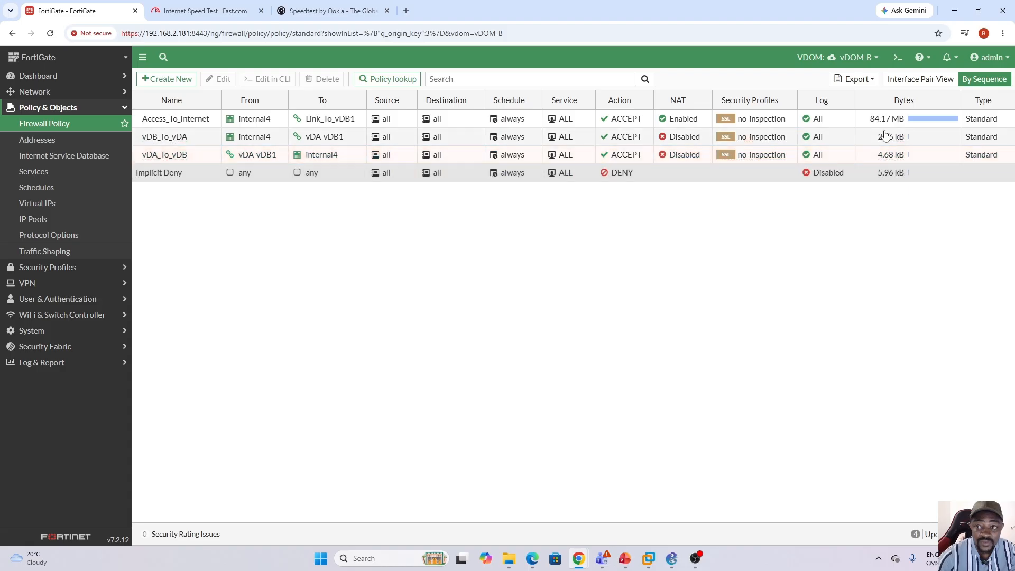
left_click(912, 153)
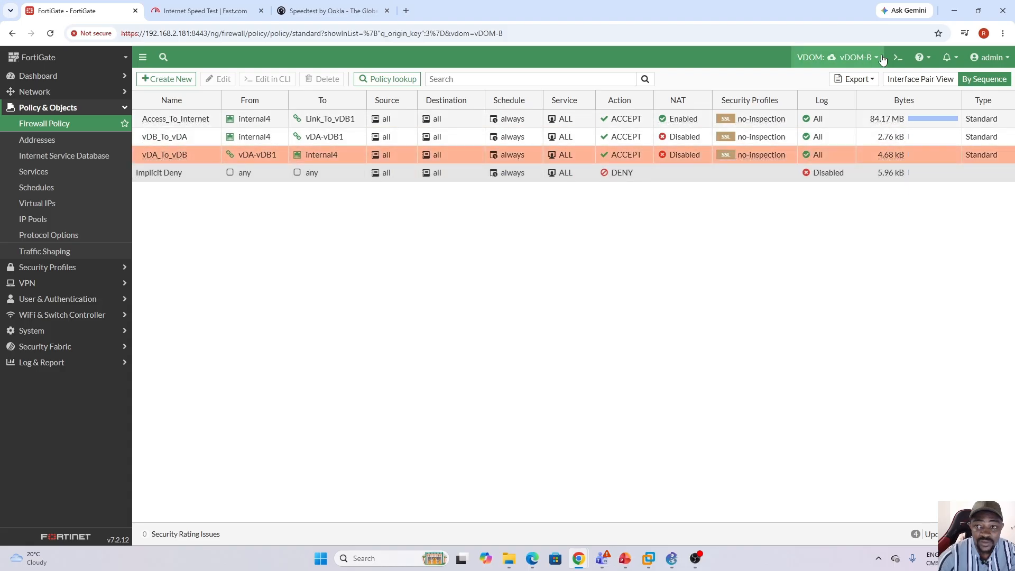
left_click(877, 58)
left_click(842, 104)
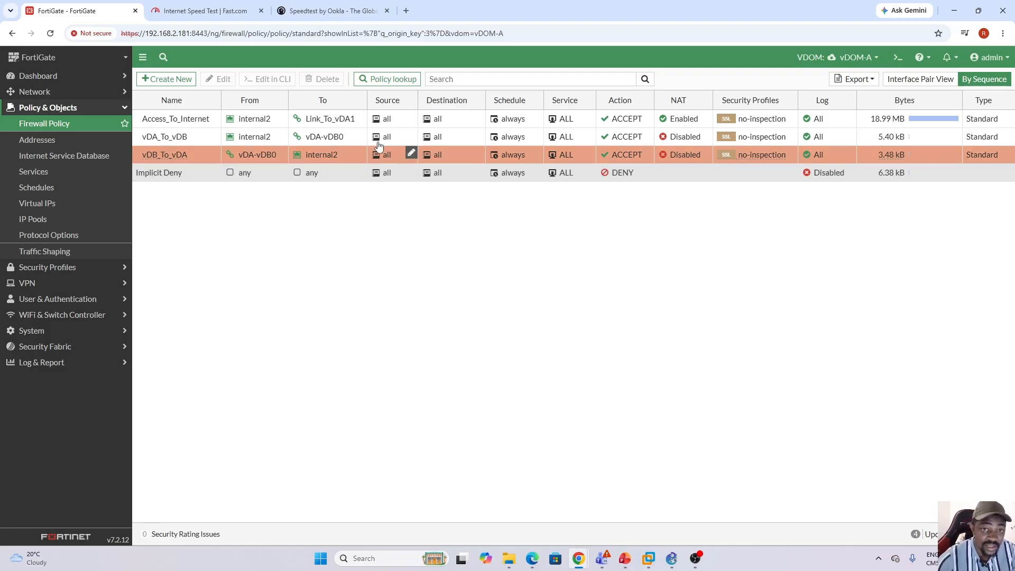
Test internet access in VMware Workstation by opening the Elite Prospects search result on Win11 and the Infantino news article on Win10.
left_click(646, 556)
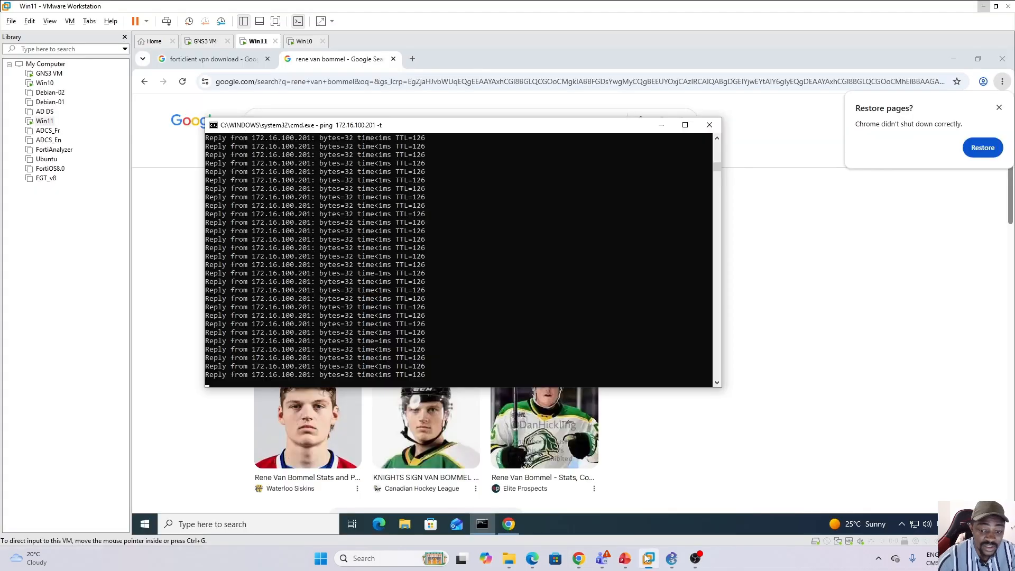
left_click(170, 431)
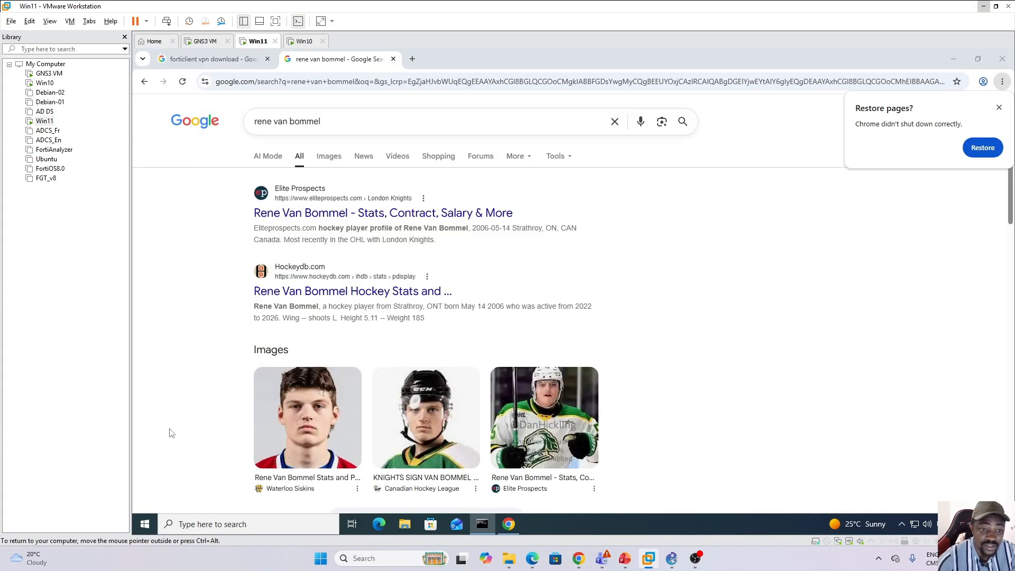
left_click(333, 214)
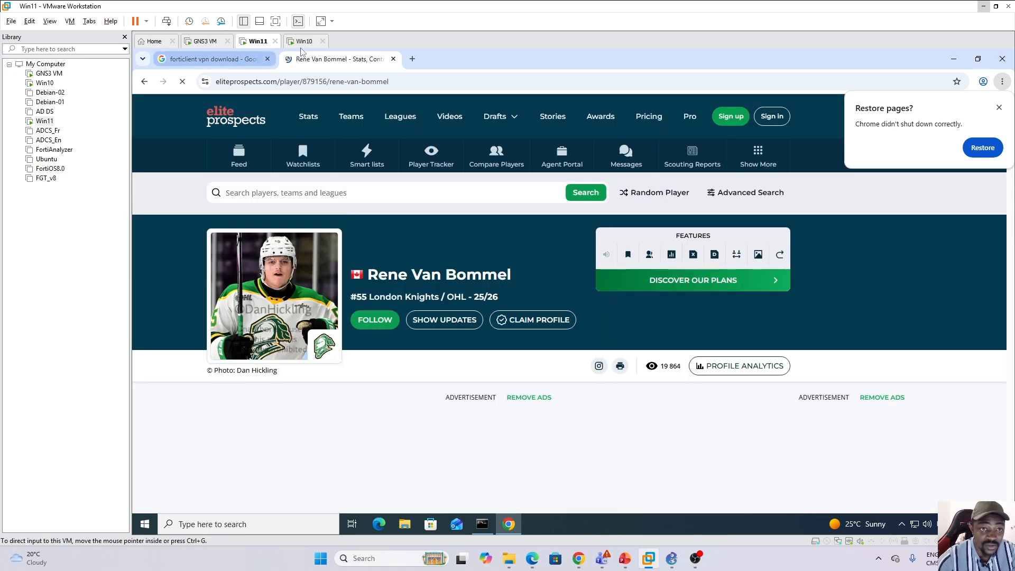
left_click(304, 41)
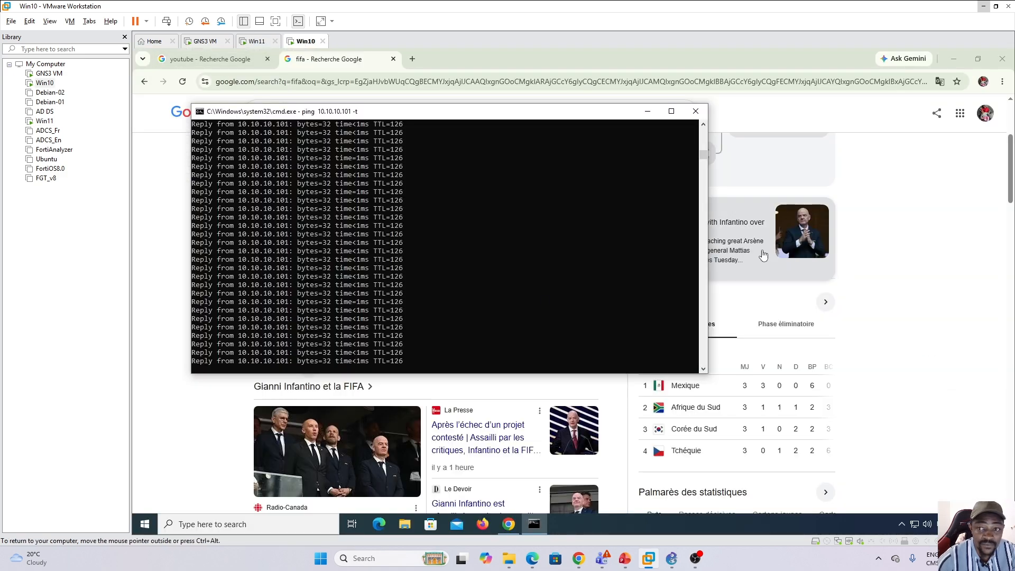
left_click(872, 238)
left_click(705, 221)
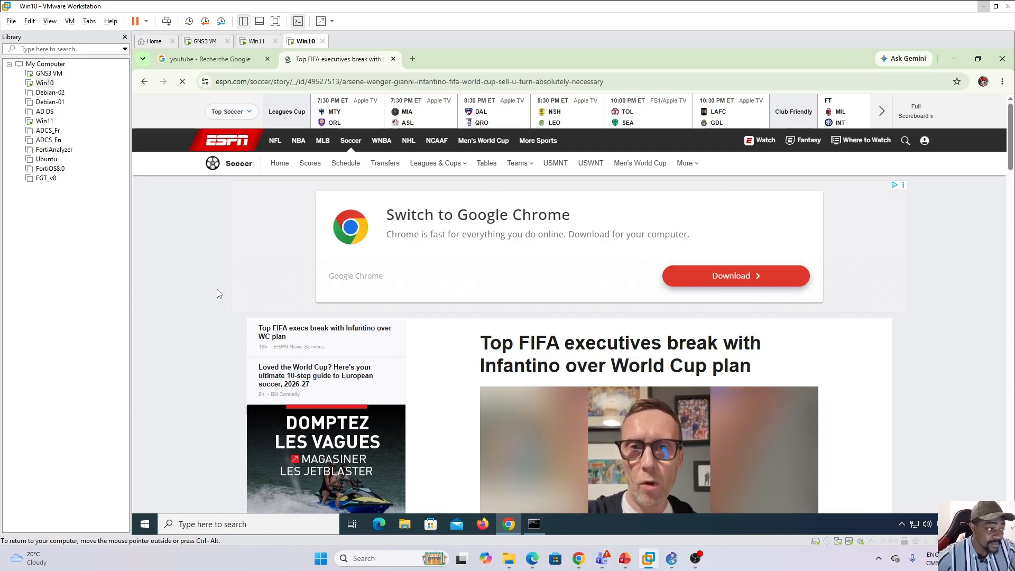
Switch to PowerPoint and present the "Activities on vDOMs" and "Activities on vLAN" slides full screen.
left_click(625, 561)
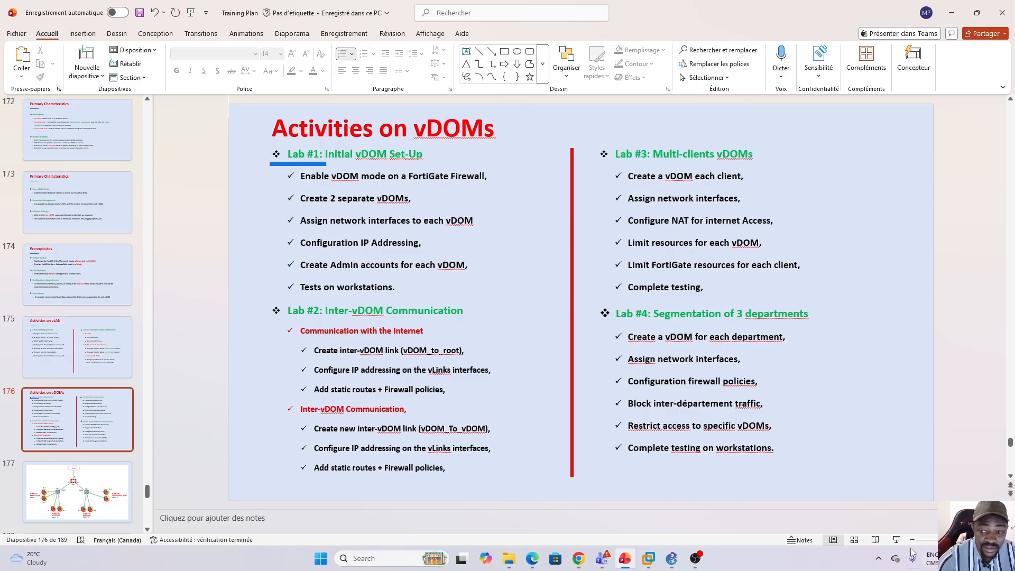
left_click(897, 539)
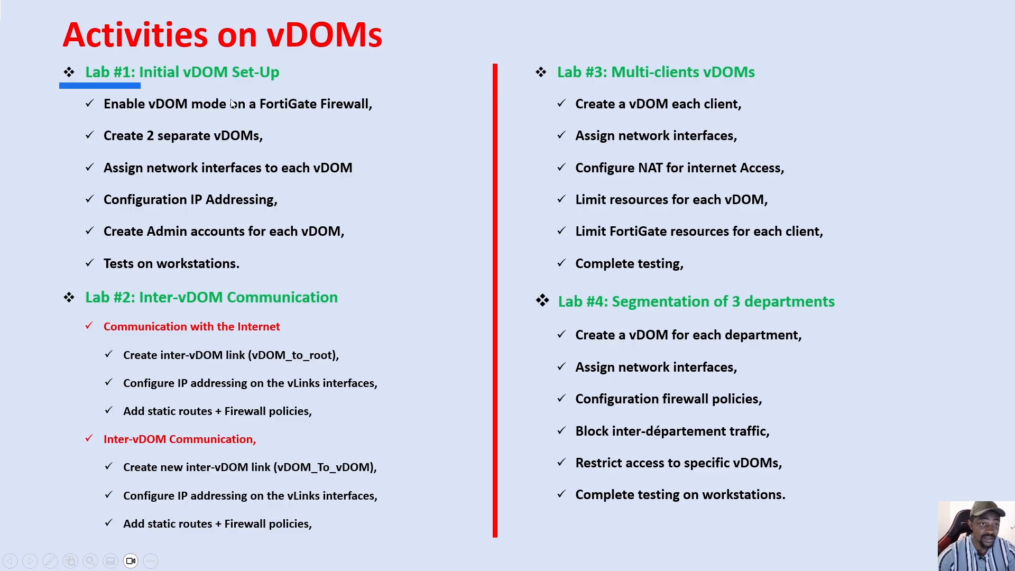
left_click(366, 324)
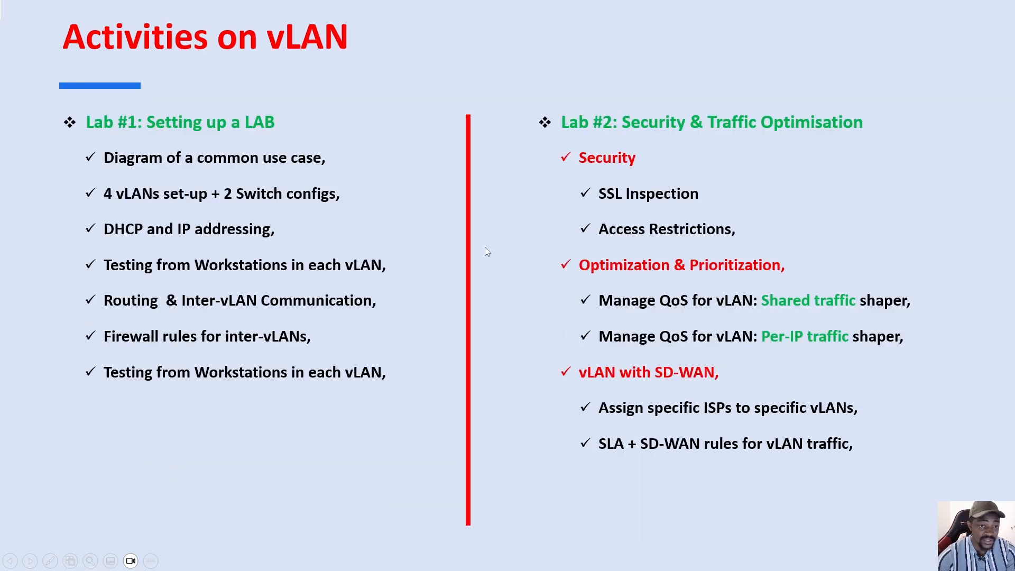